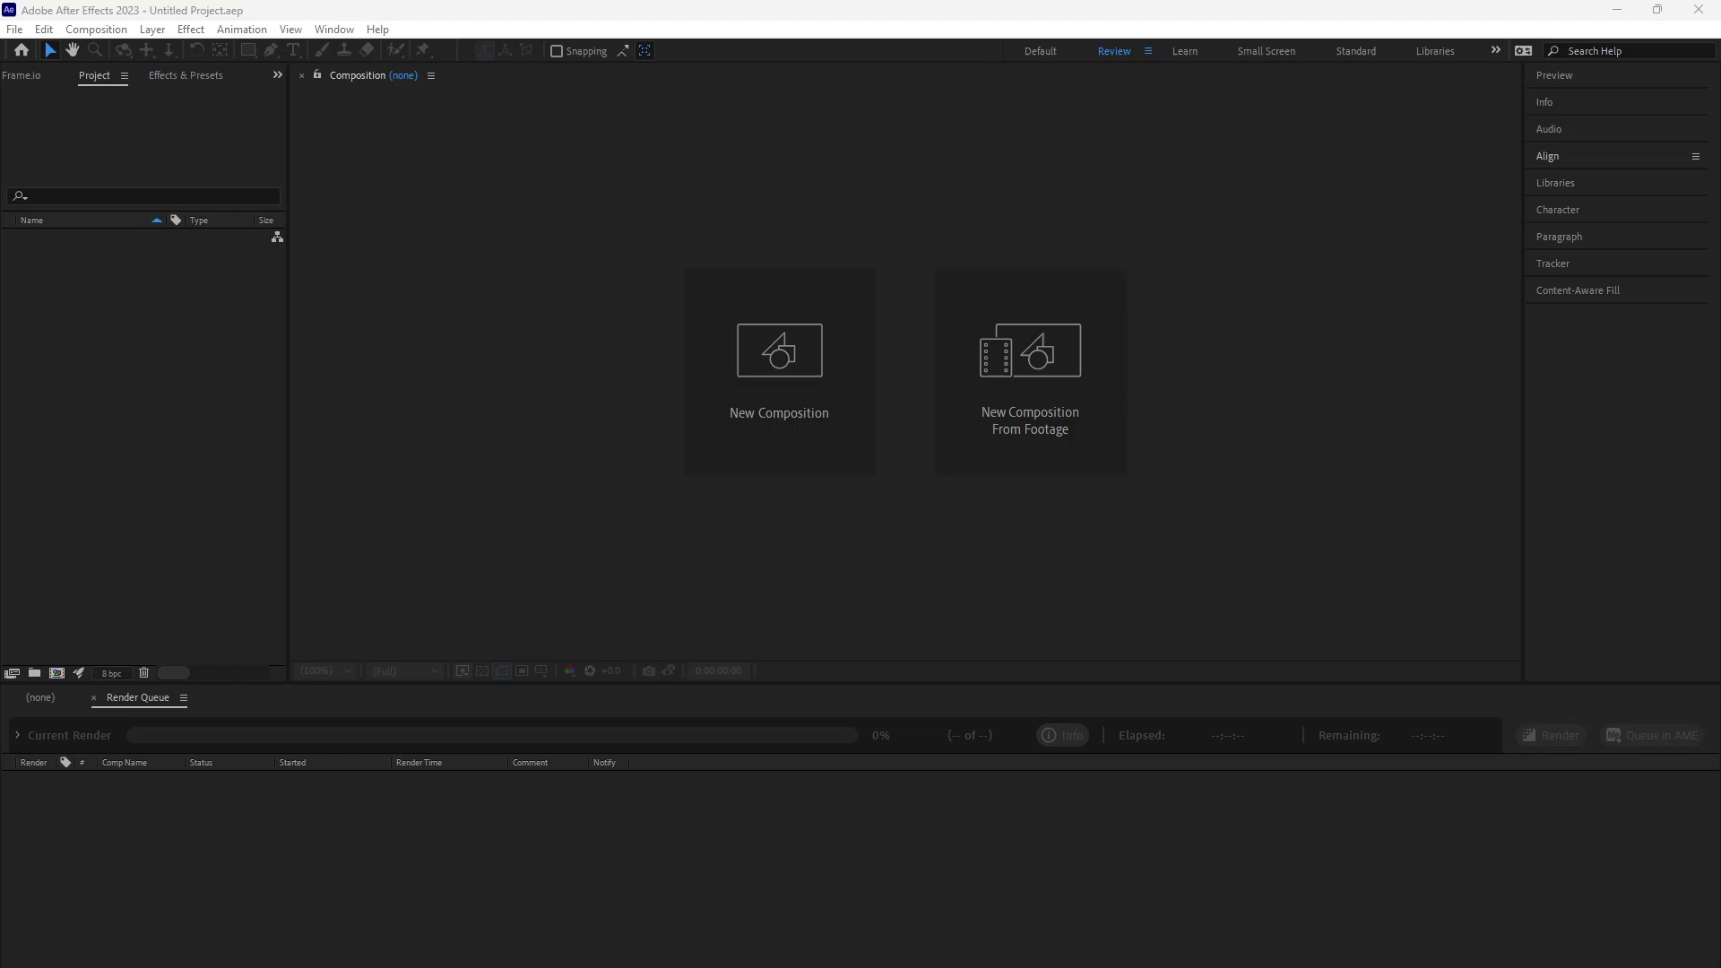
Step: Make a new composition named 'Typewritter Effect' with a pure black background colour
{"action": "left_click", "coordinate": [789, 371]}
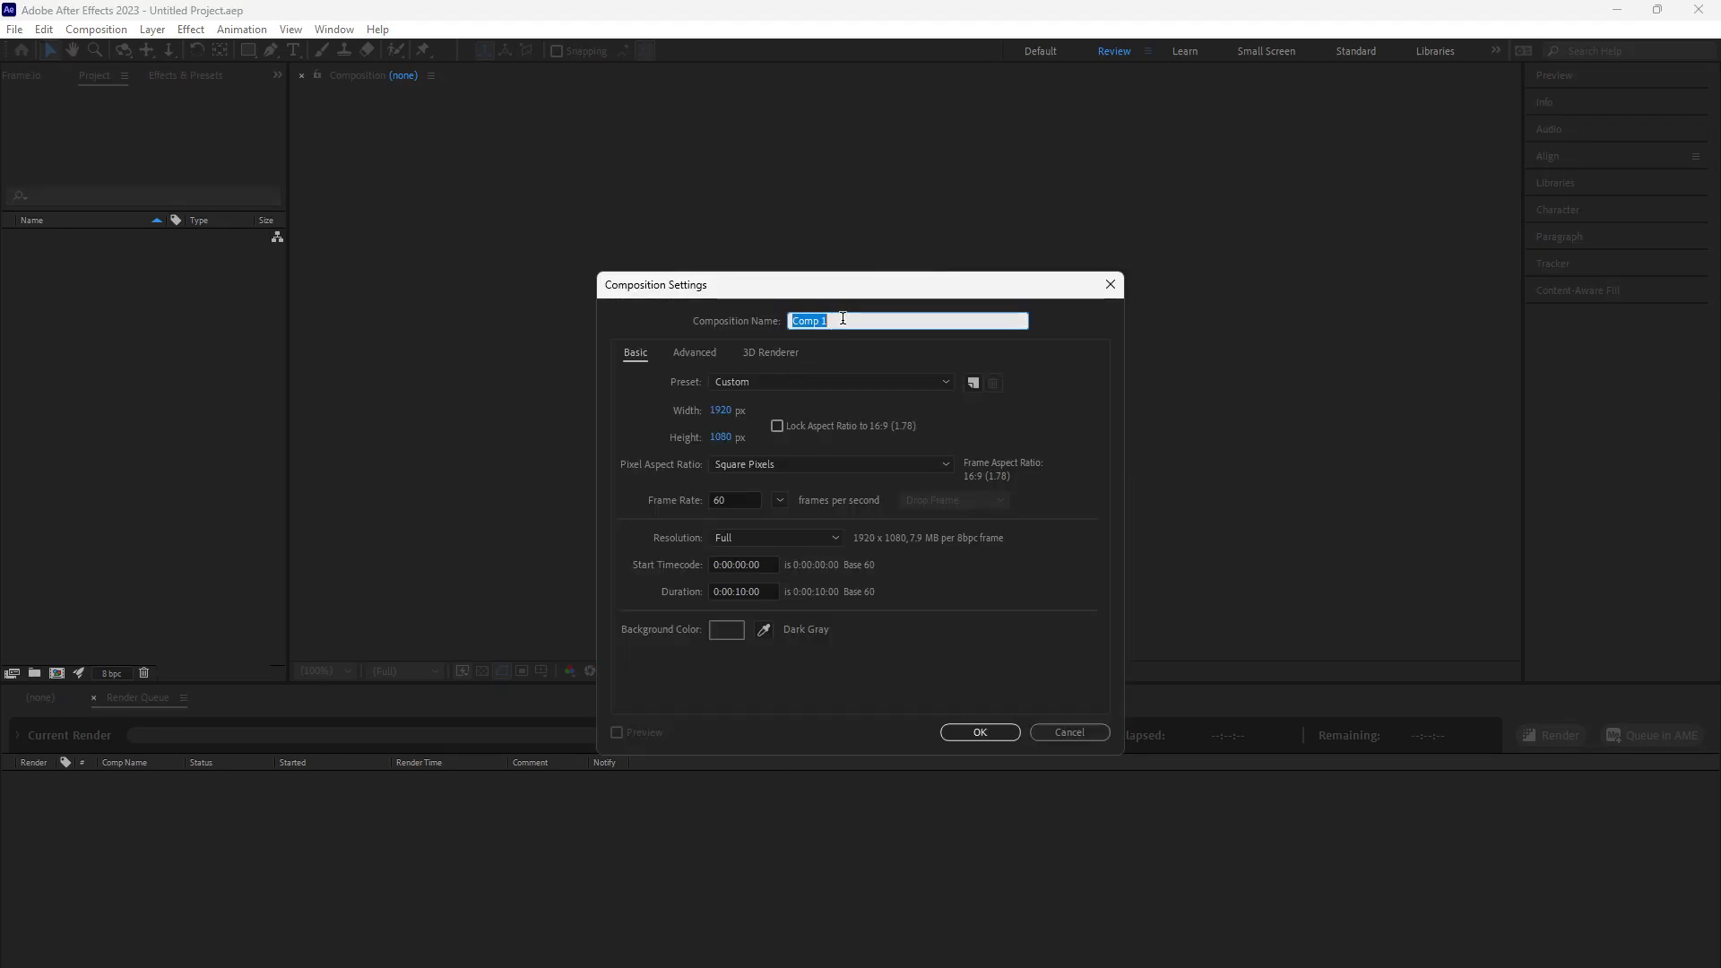
{"action": "type", "text": "Typ"}
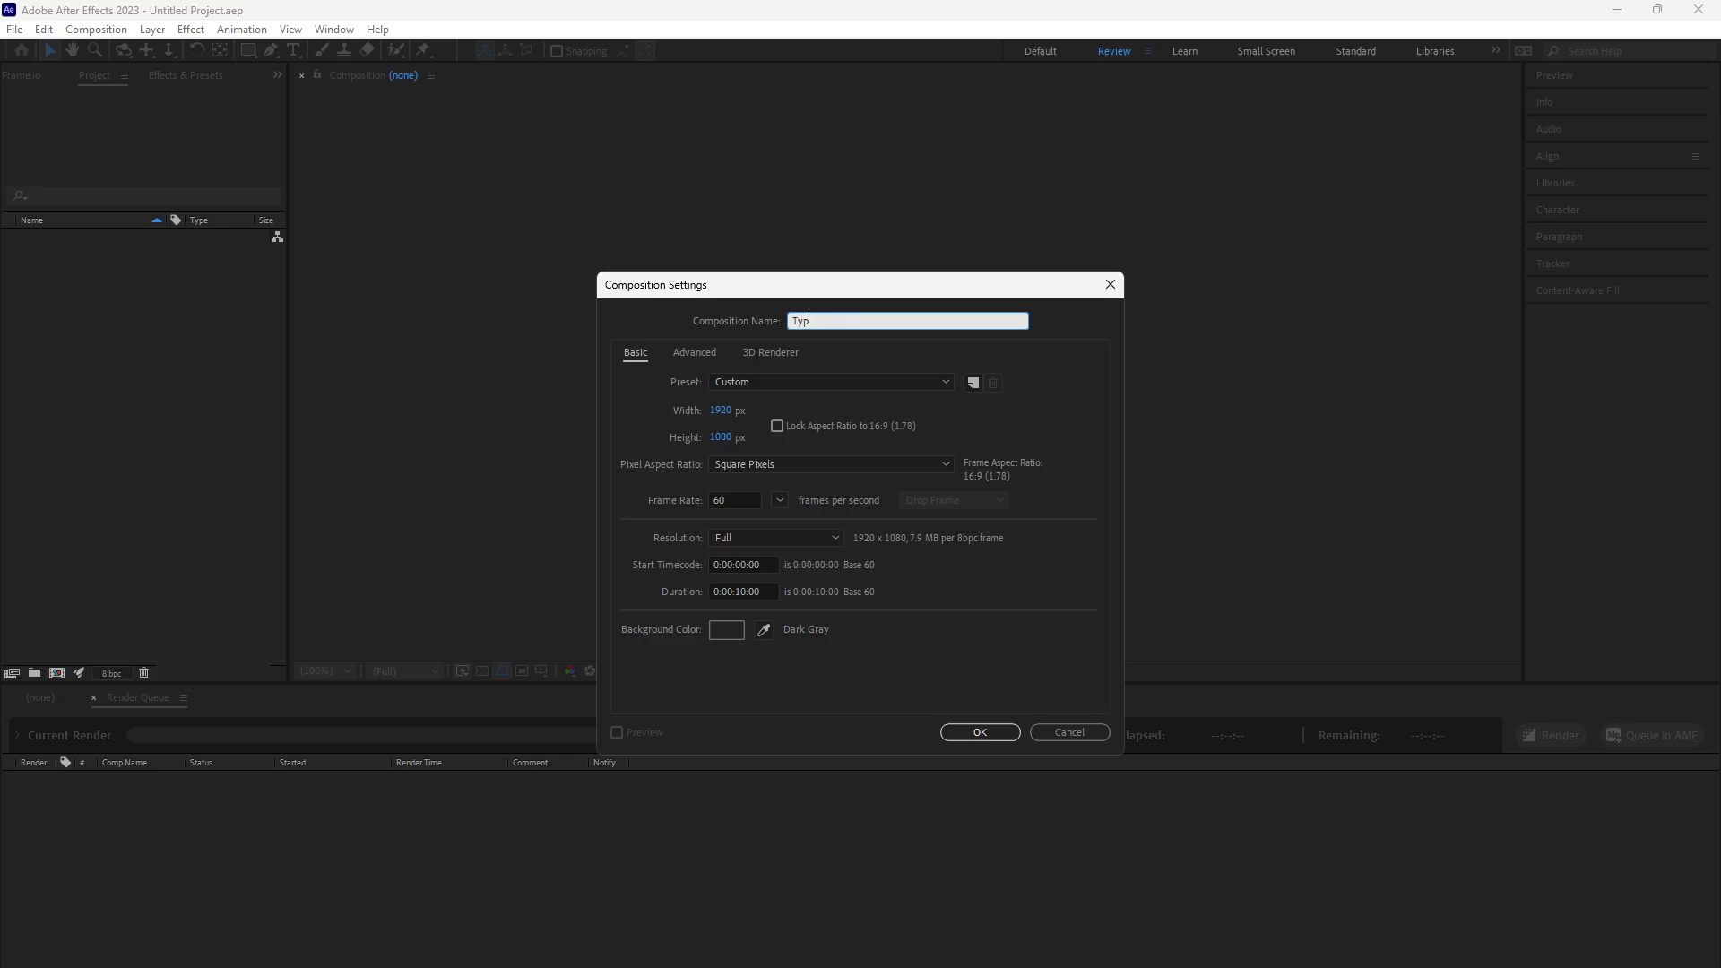
{"action": "type", "text": "ewritter"}
{"action": "type", "text": " Effect"}
{"action": "left_click", "coordinate": [722, 633]}
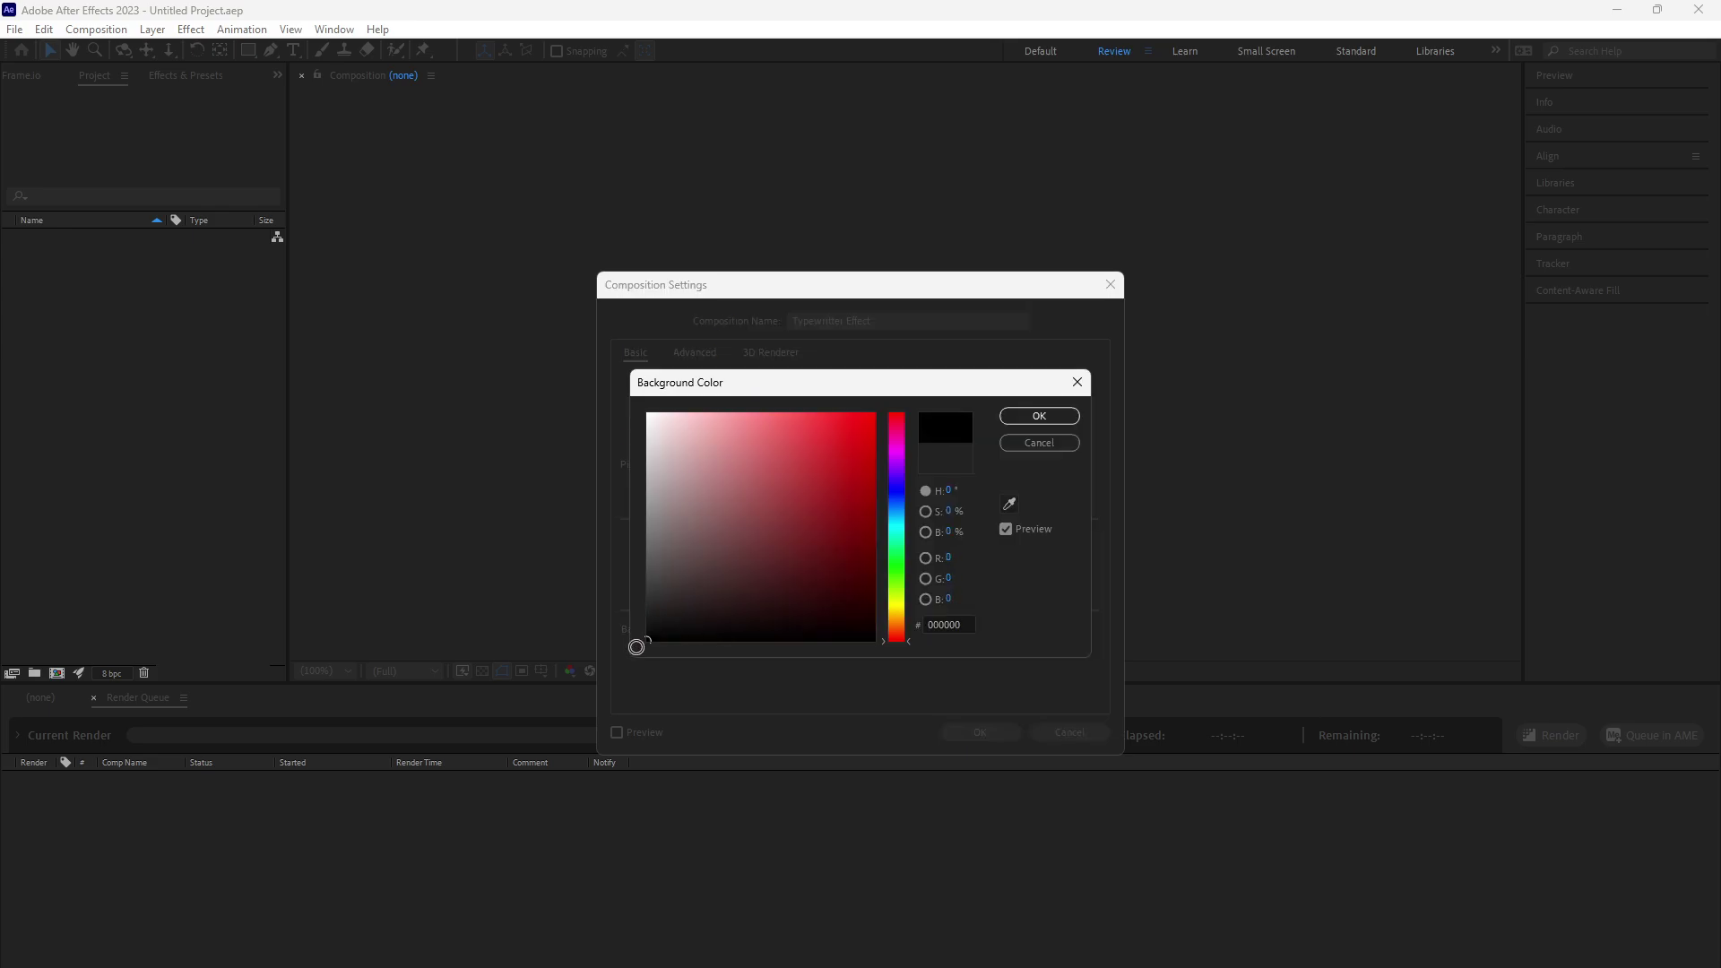
{"action": "left_click", "coordinate": [647, 639]}
{"action": "left_click", "coordinate": [1040, 416]}
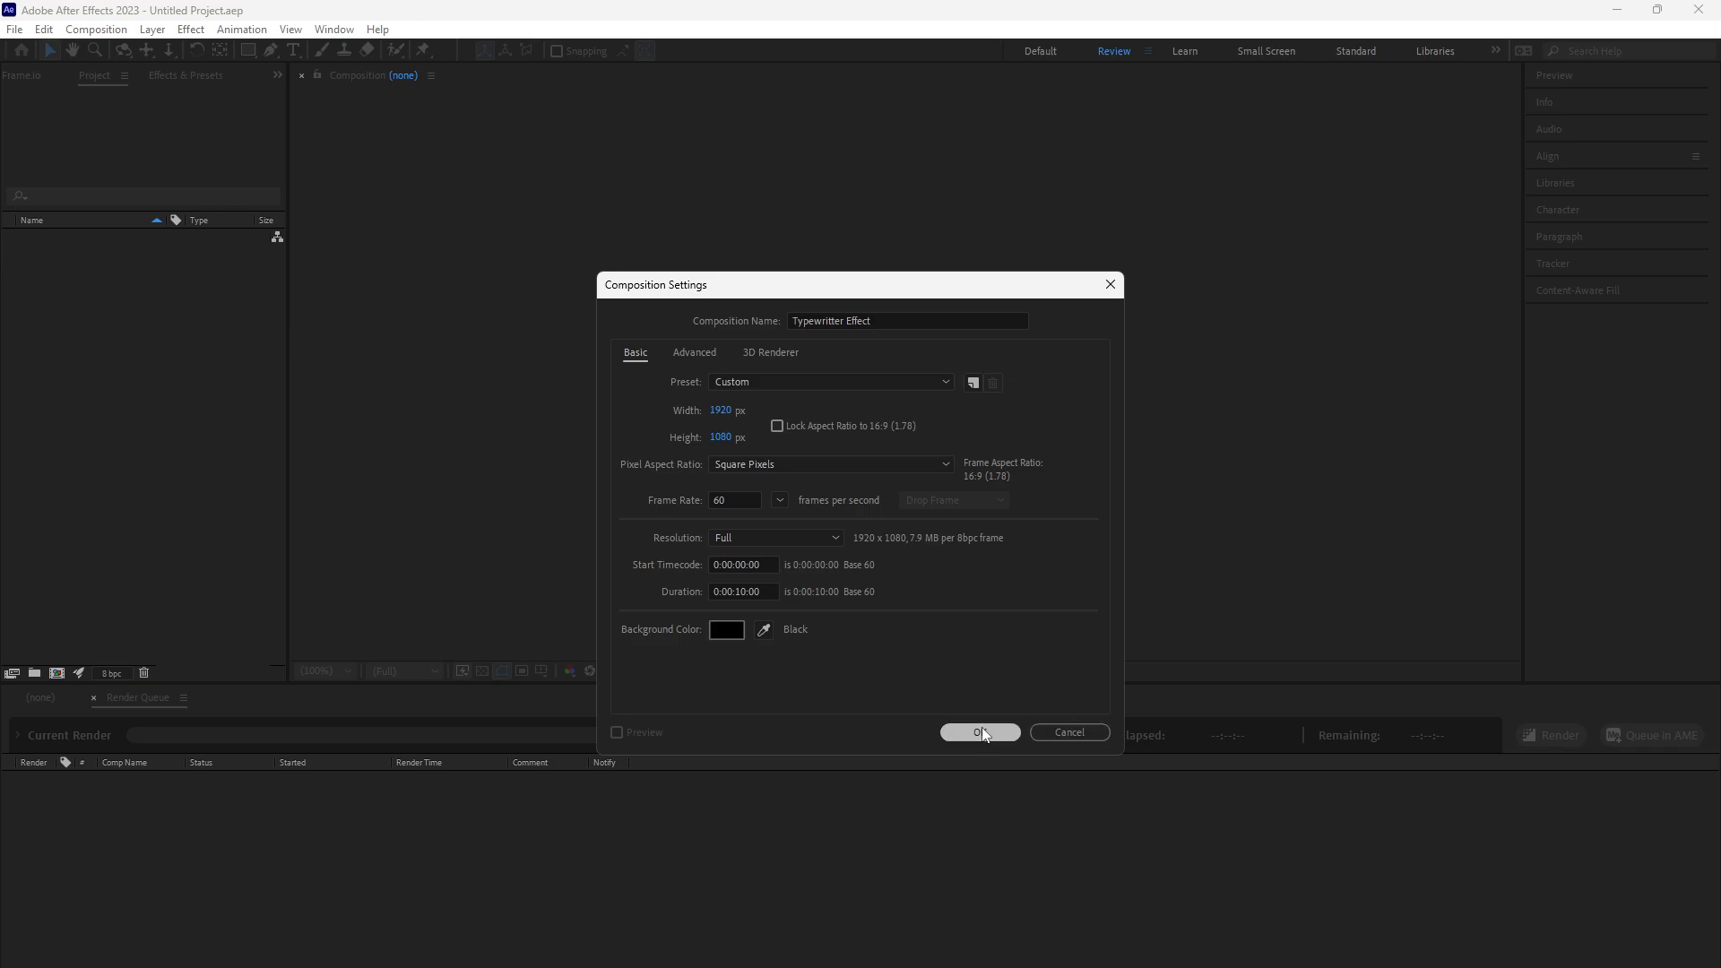
{"action": "left_click", "coordinate": [981, 731]}
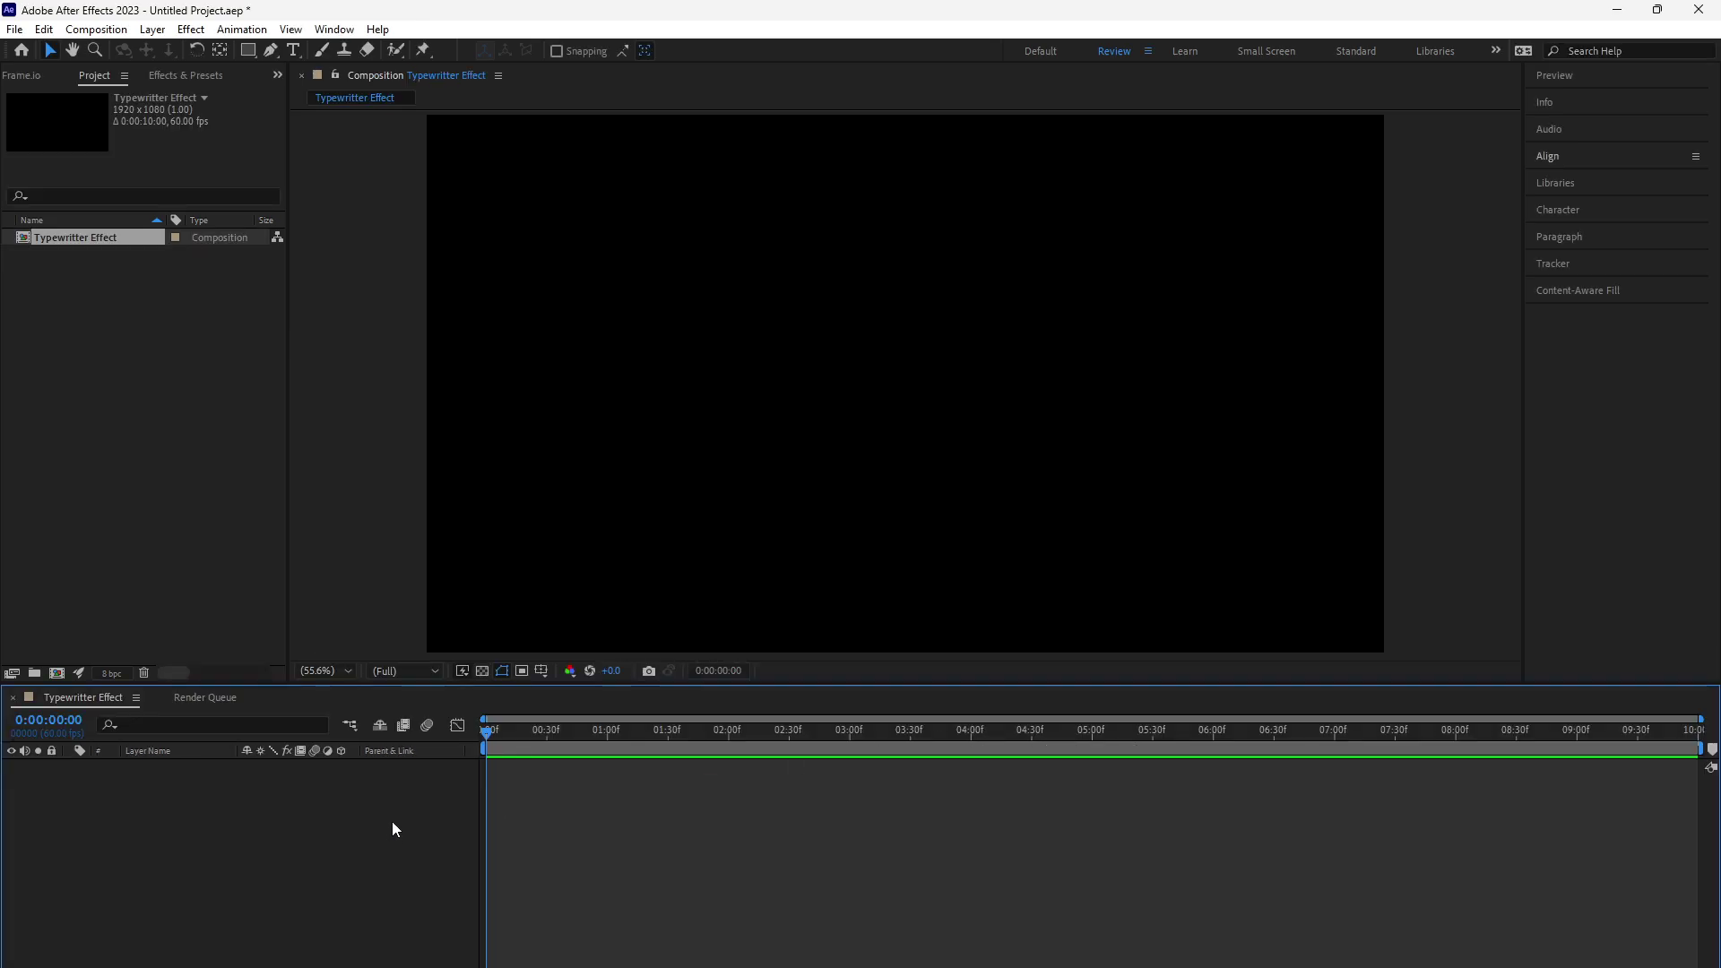
Step: Add a new text layer reading 'GEEK HABITS...'
{"action": "right_click", "coordinate": [393, 823]}
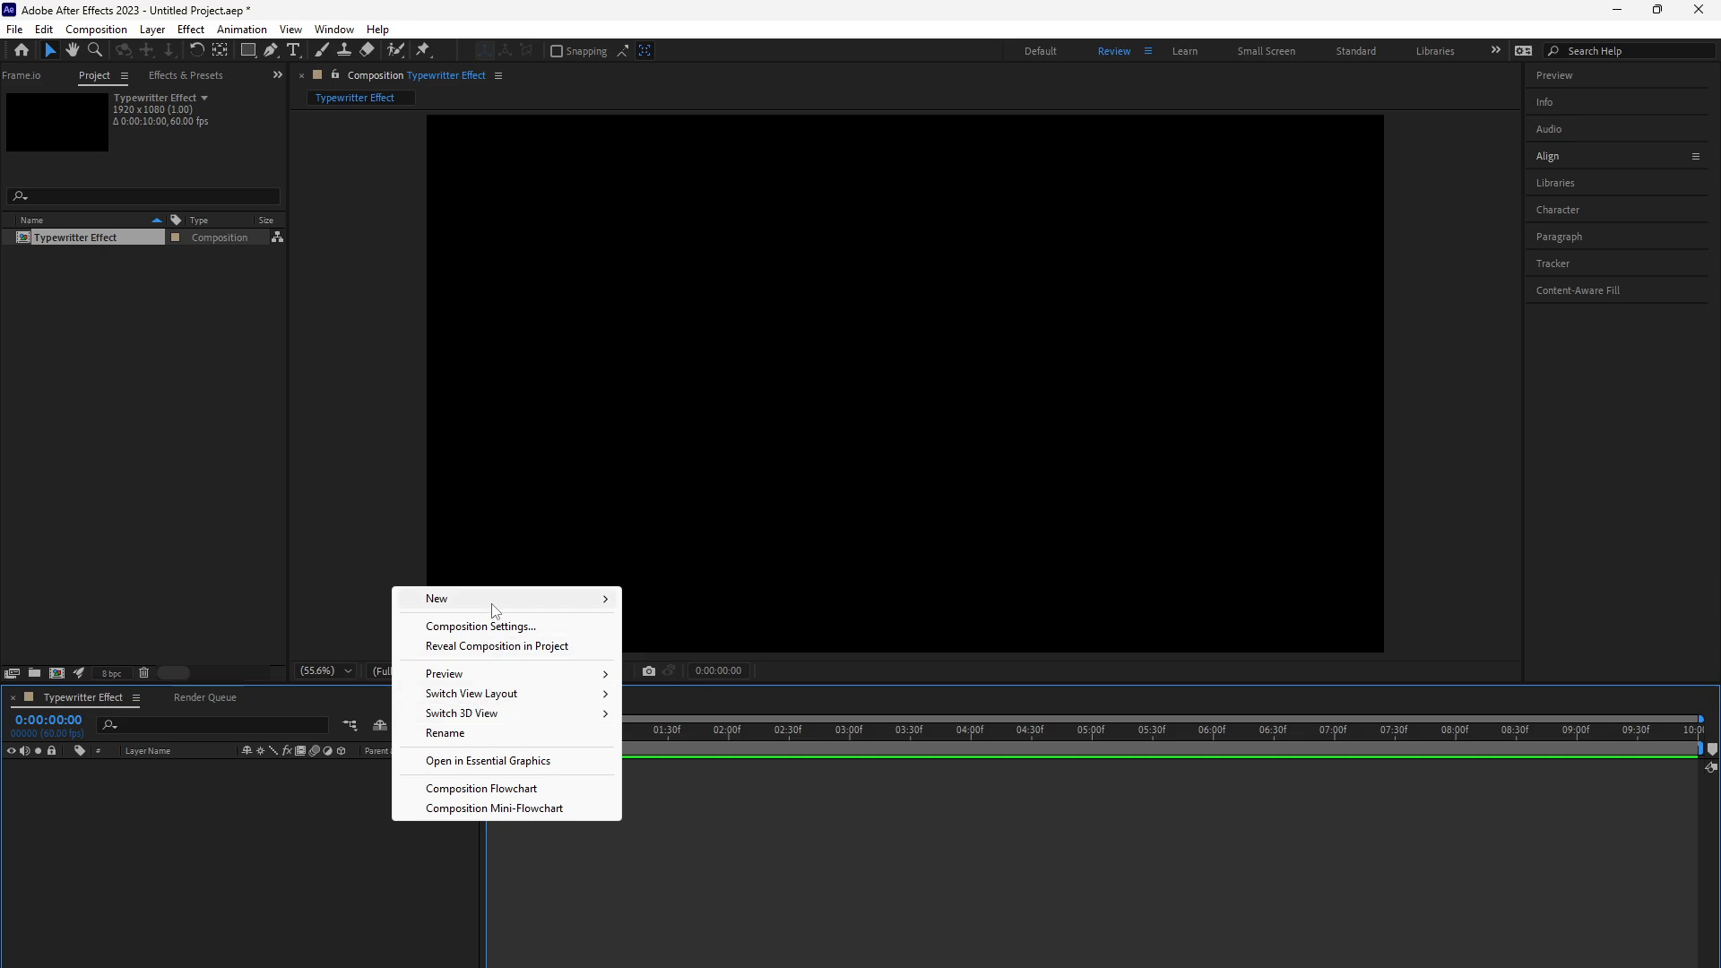
{"action": "mouse_move", "coordinate": [528, 598]}
{"action": "left_click", "coordinate": [674, 626]}
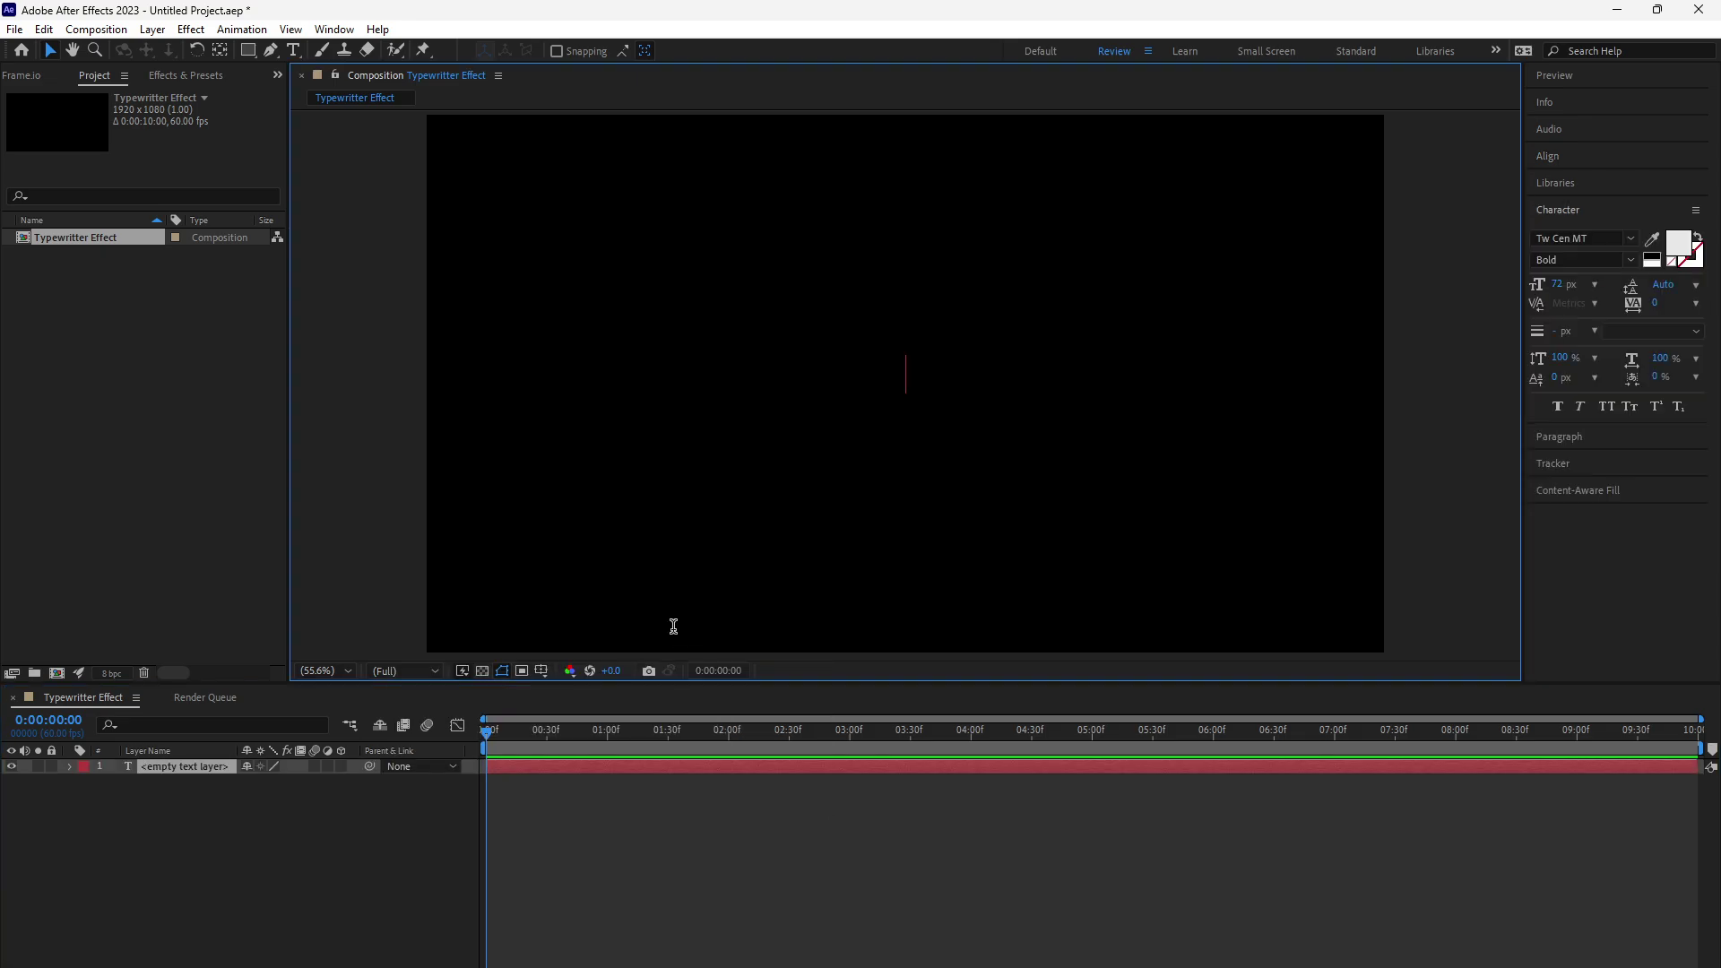
{"action": "type", "text": "G"}
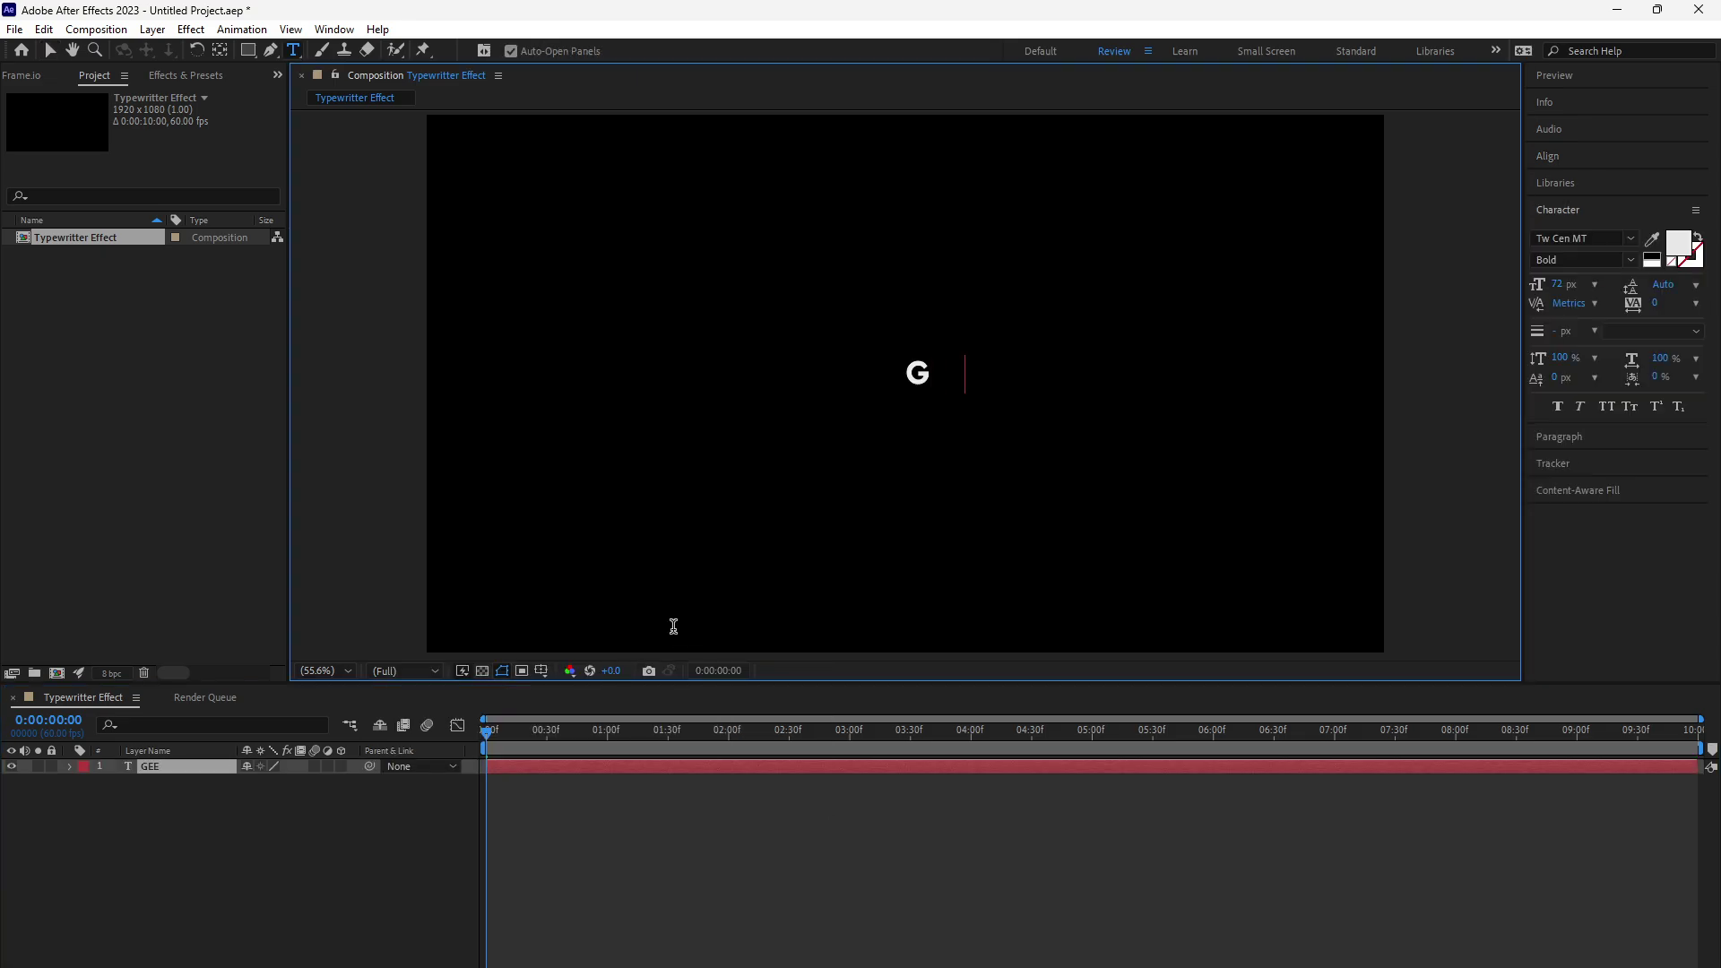
{"action": "type", "text": "EEK HABITS"}
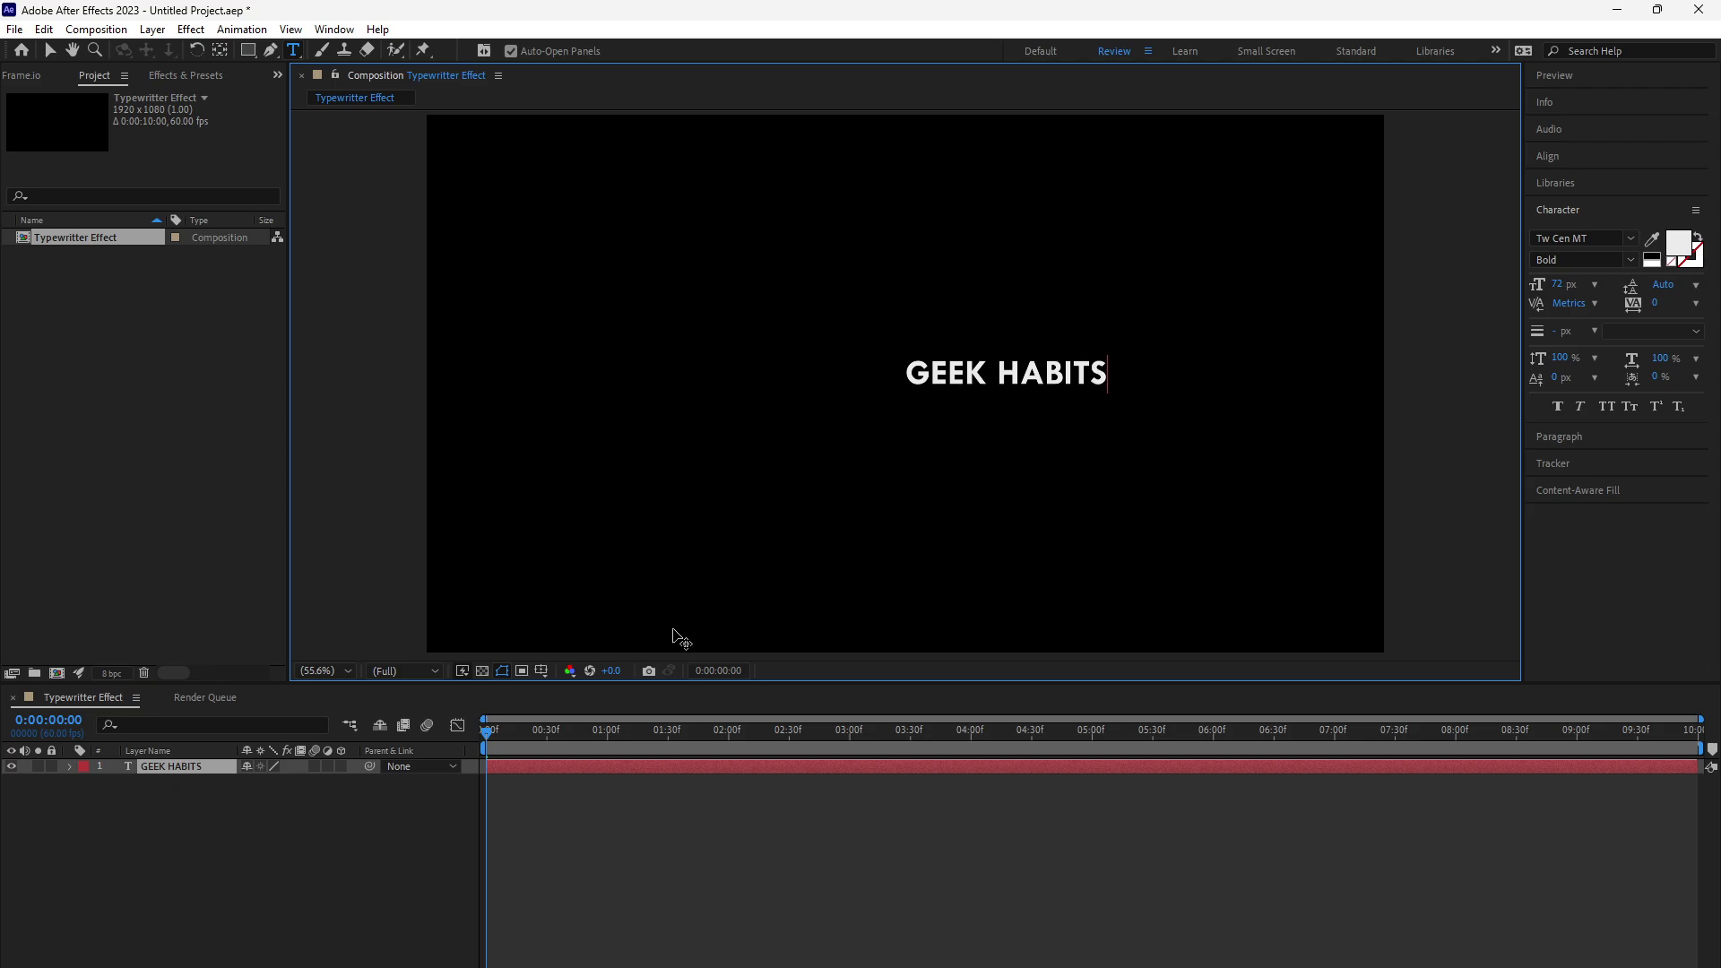
{"action": "type", "text": "..."}
Step: Centre the text vertically and horizontally in the composition with the Align panel
{"action": "key", "text": "ctrl+a"}
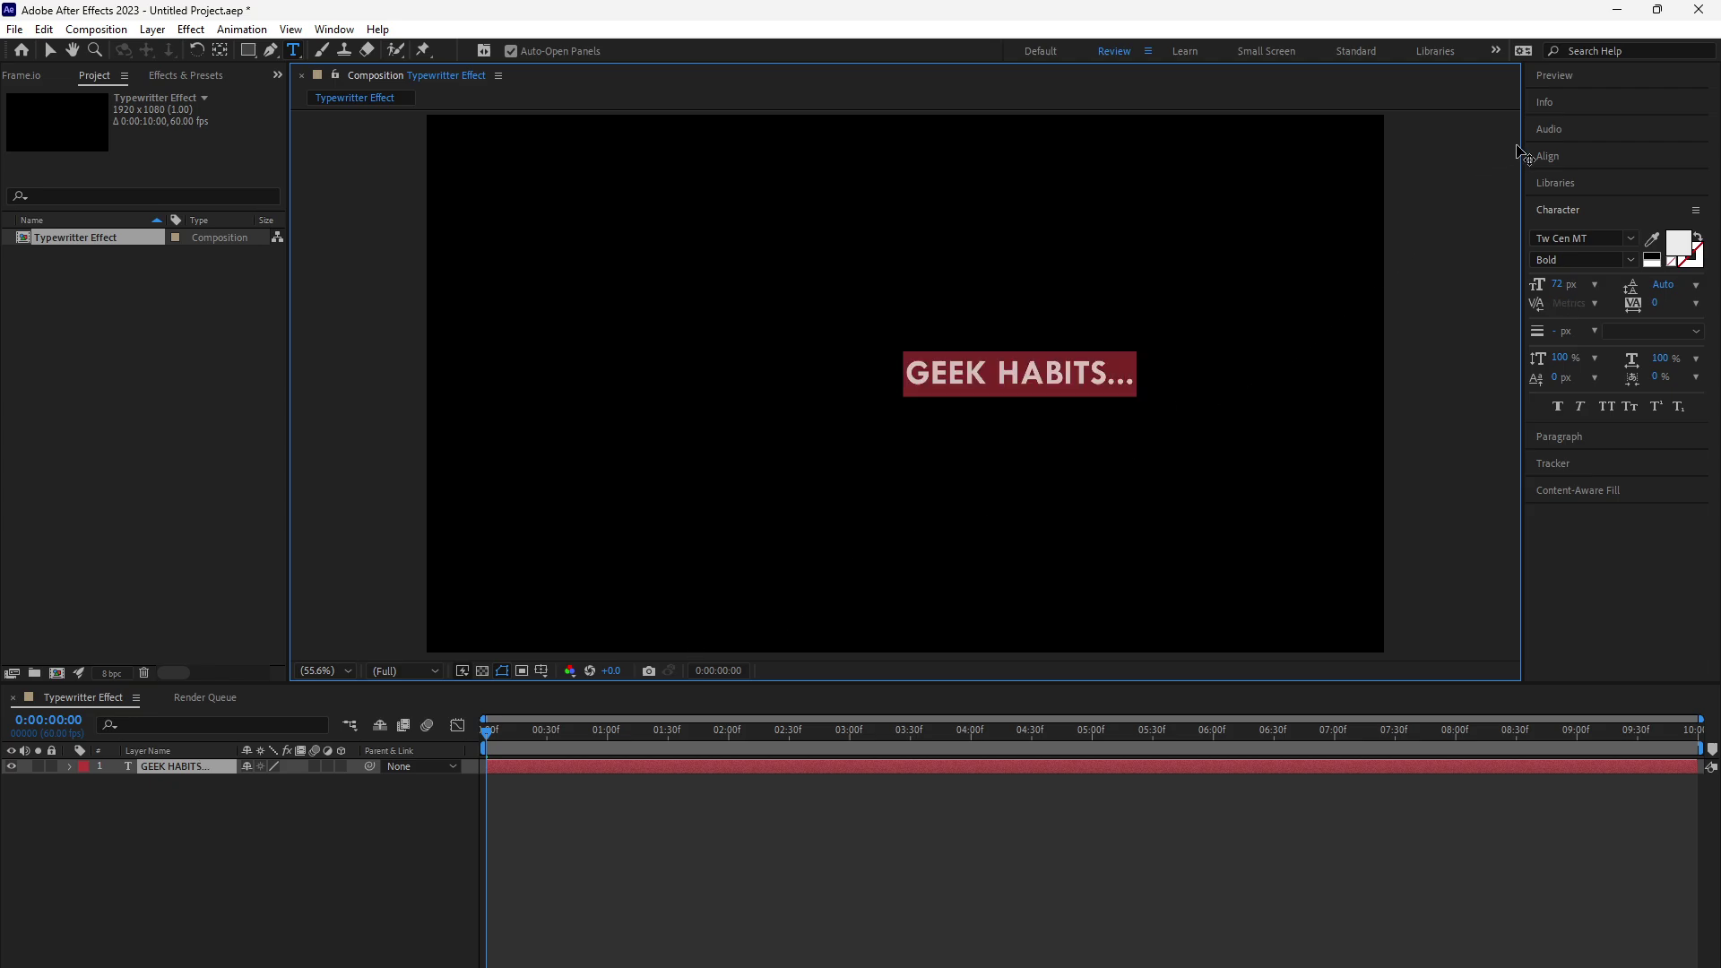
{"action": "left_click", "coordinate": [1543, 155]}
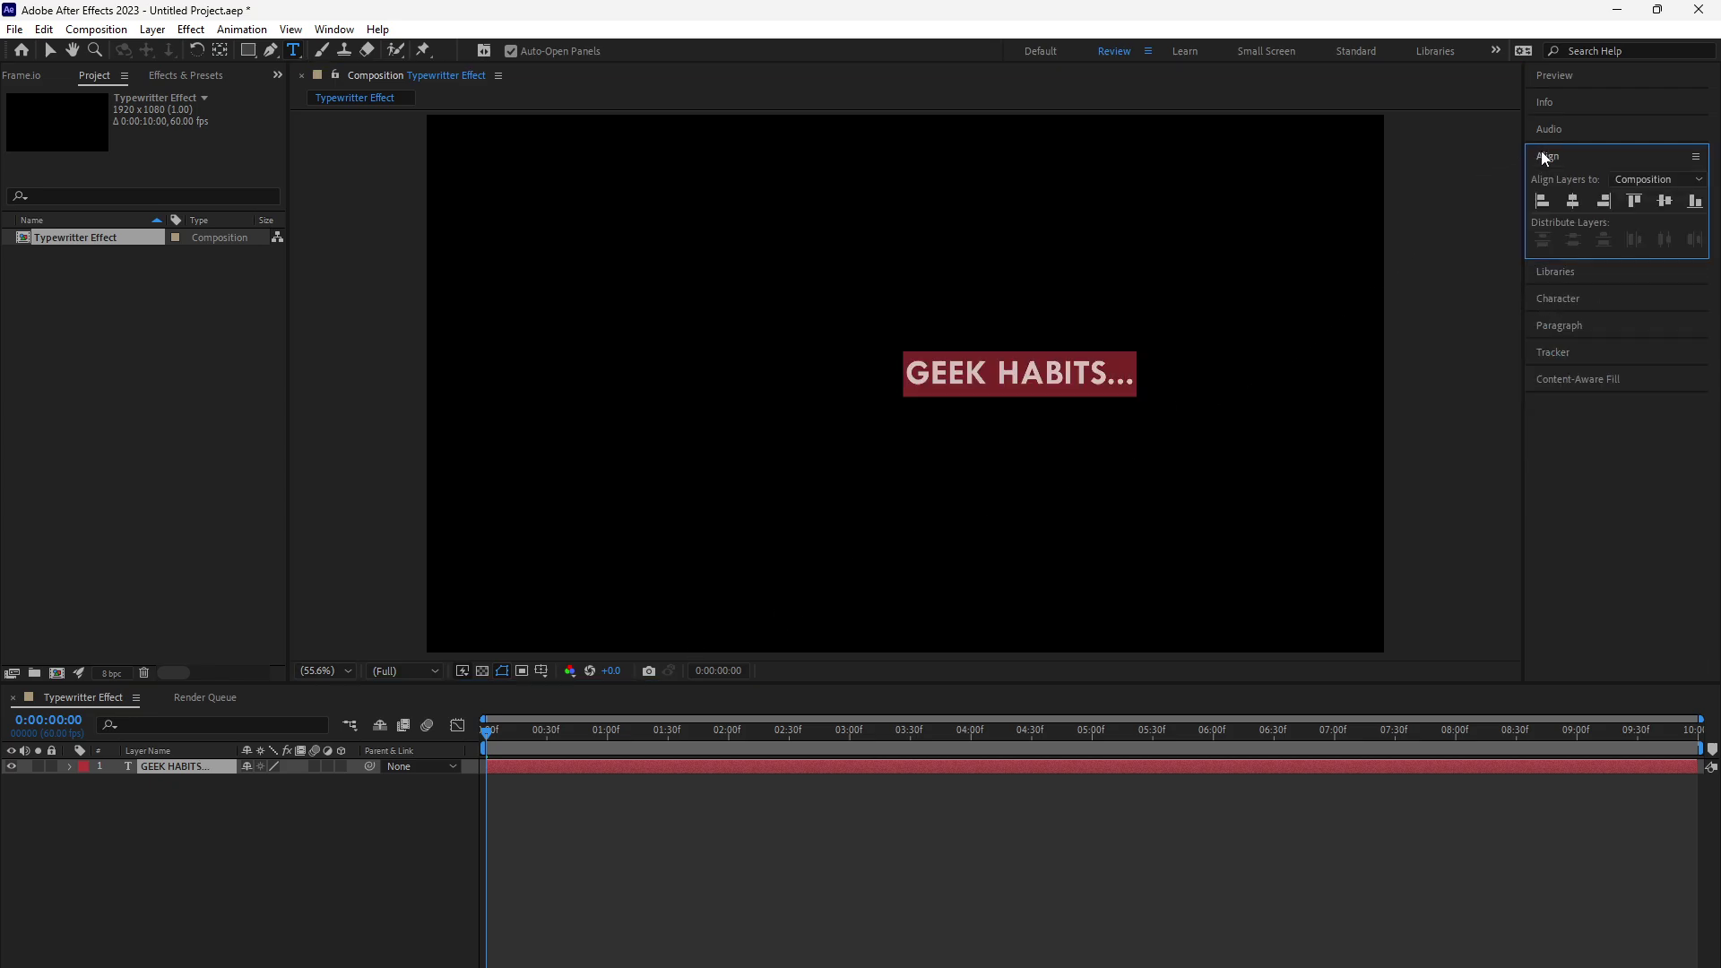
{"action": "left_click", "coordinate": [1664, 203]}
{"action": "left_click", "coordinate": [1572, 202]}
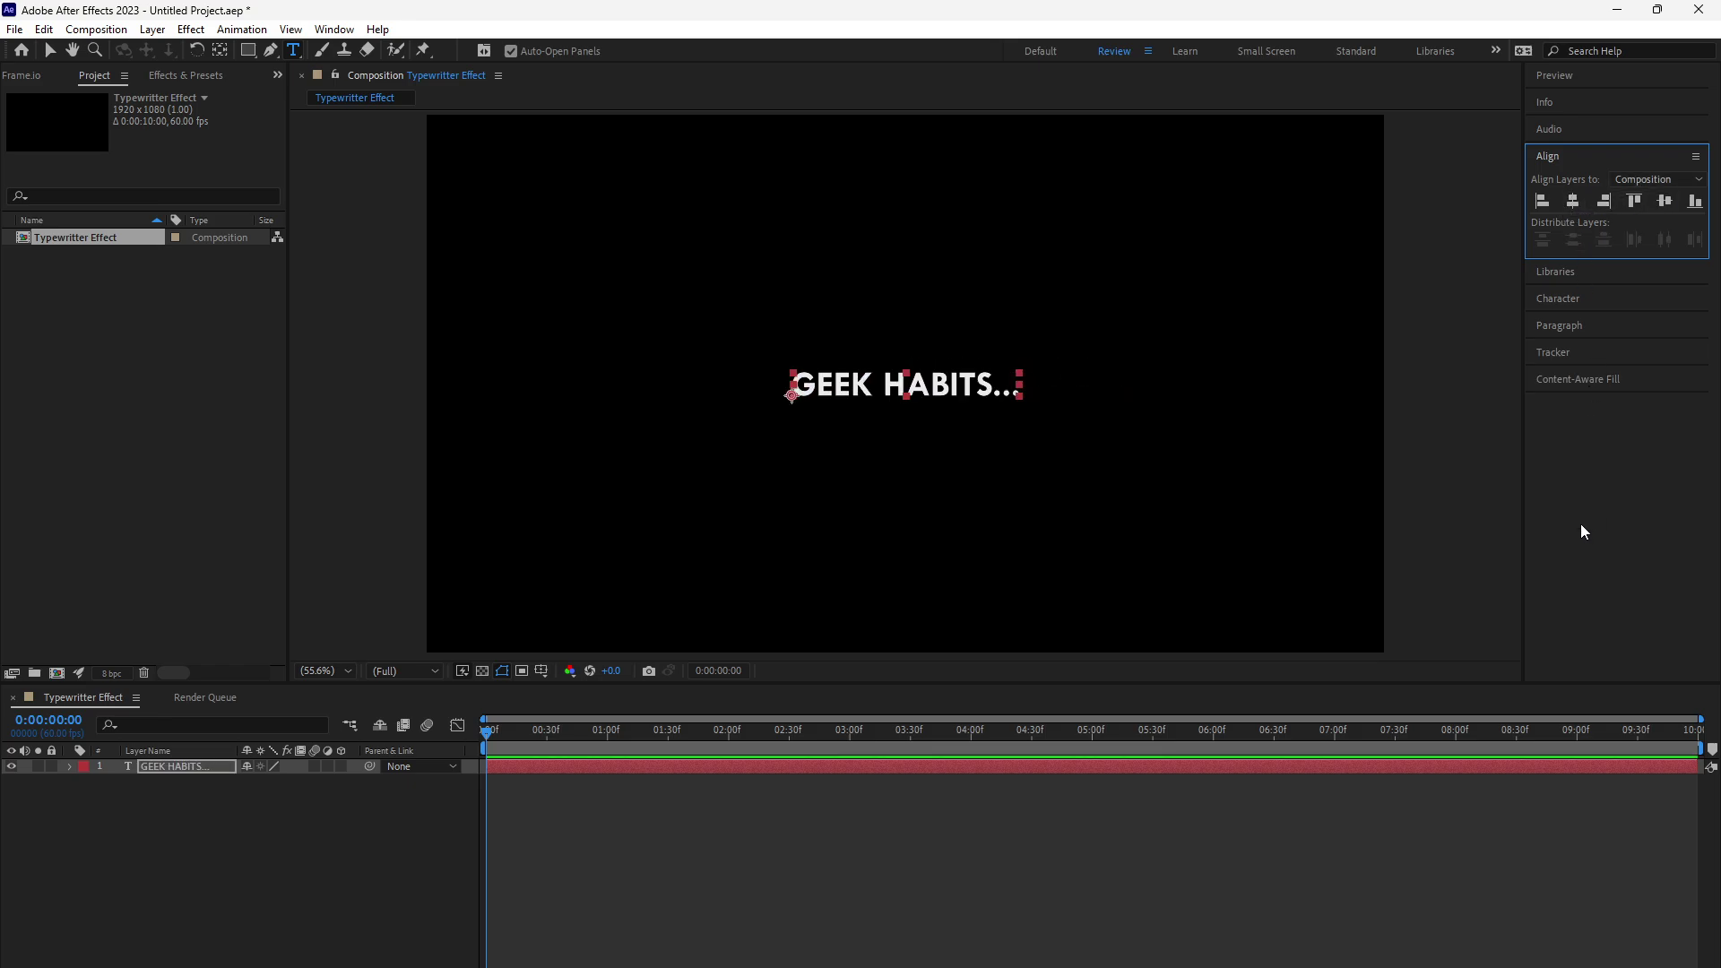
Step: Add an adjustment layer and rename it 'Controls'
{"action": "right_click", "coordinate": [320, 839]}
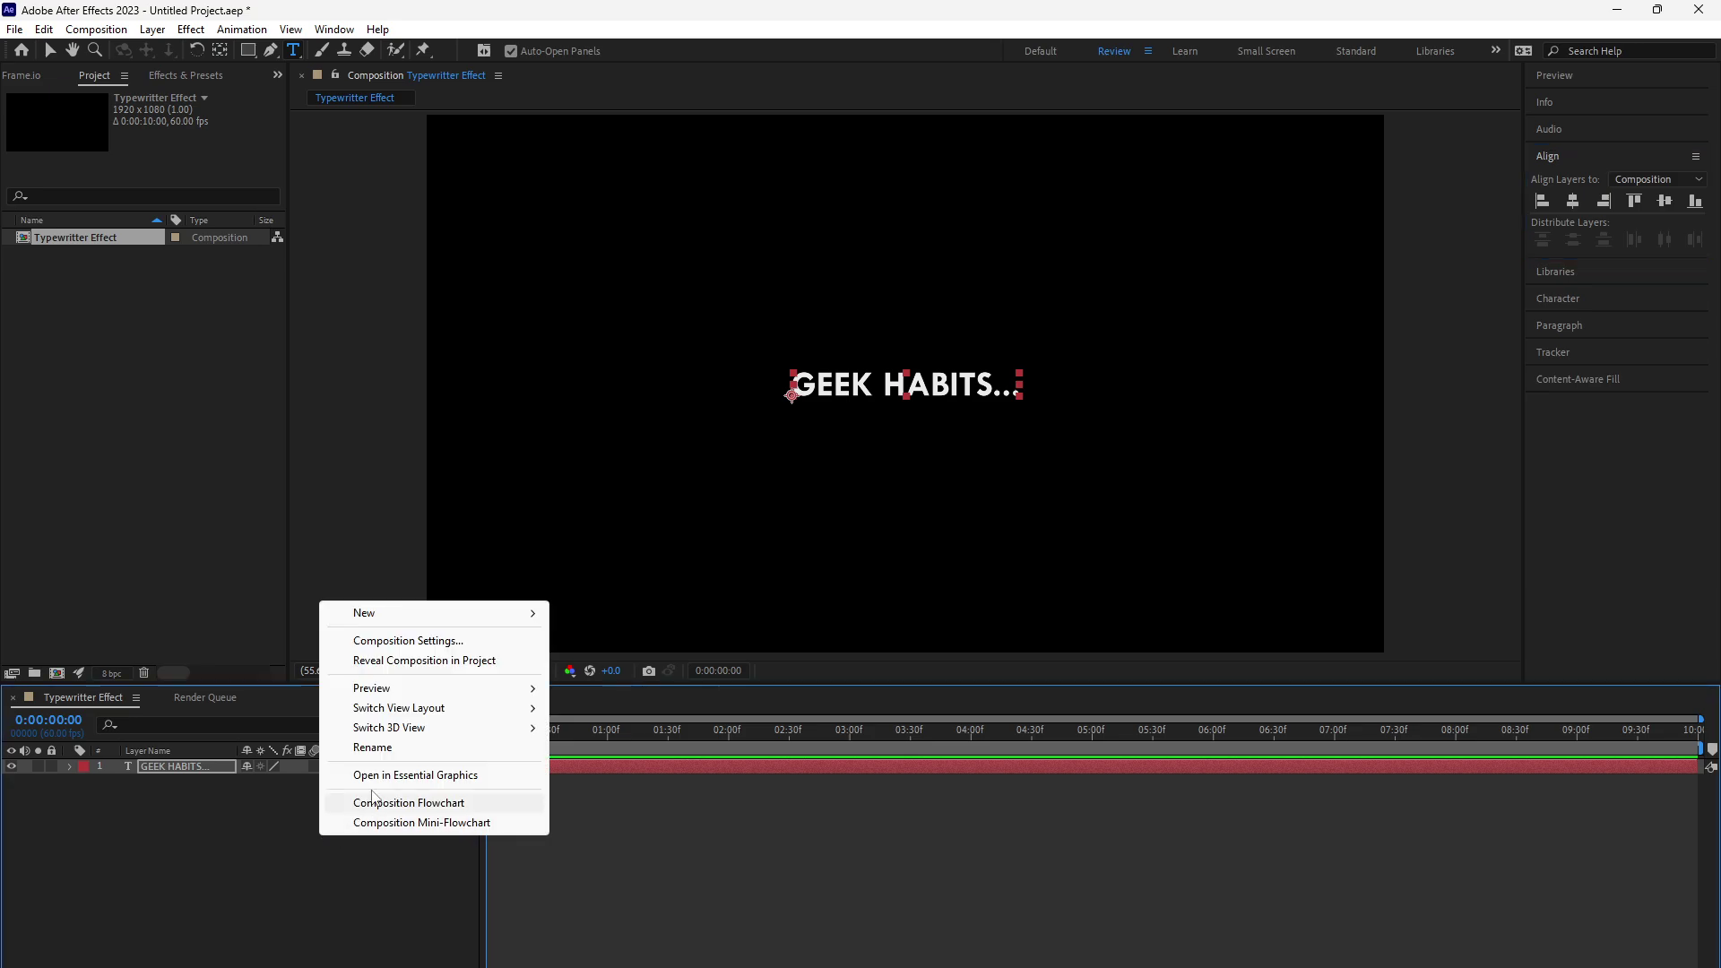
{"action": "mouse_move", "coordinate": [399, 611]}
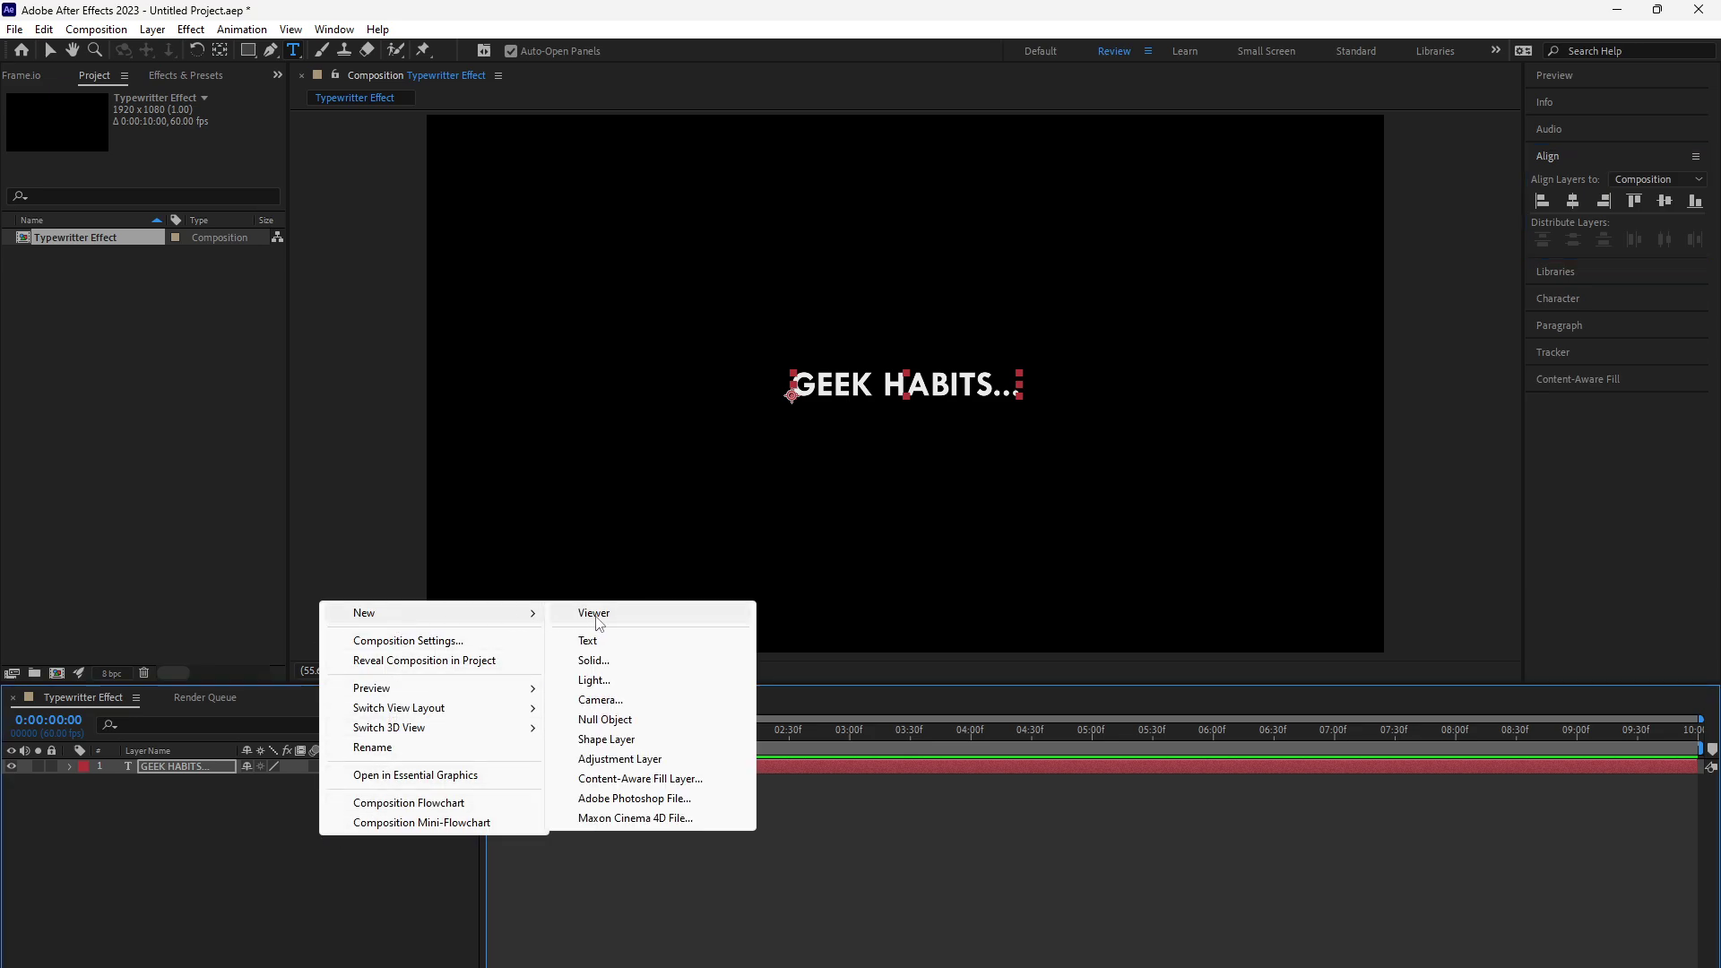
{"action": "left_click", "coordinate": [614, 759]}
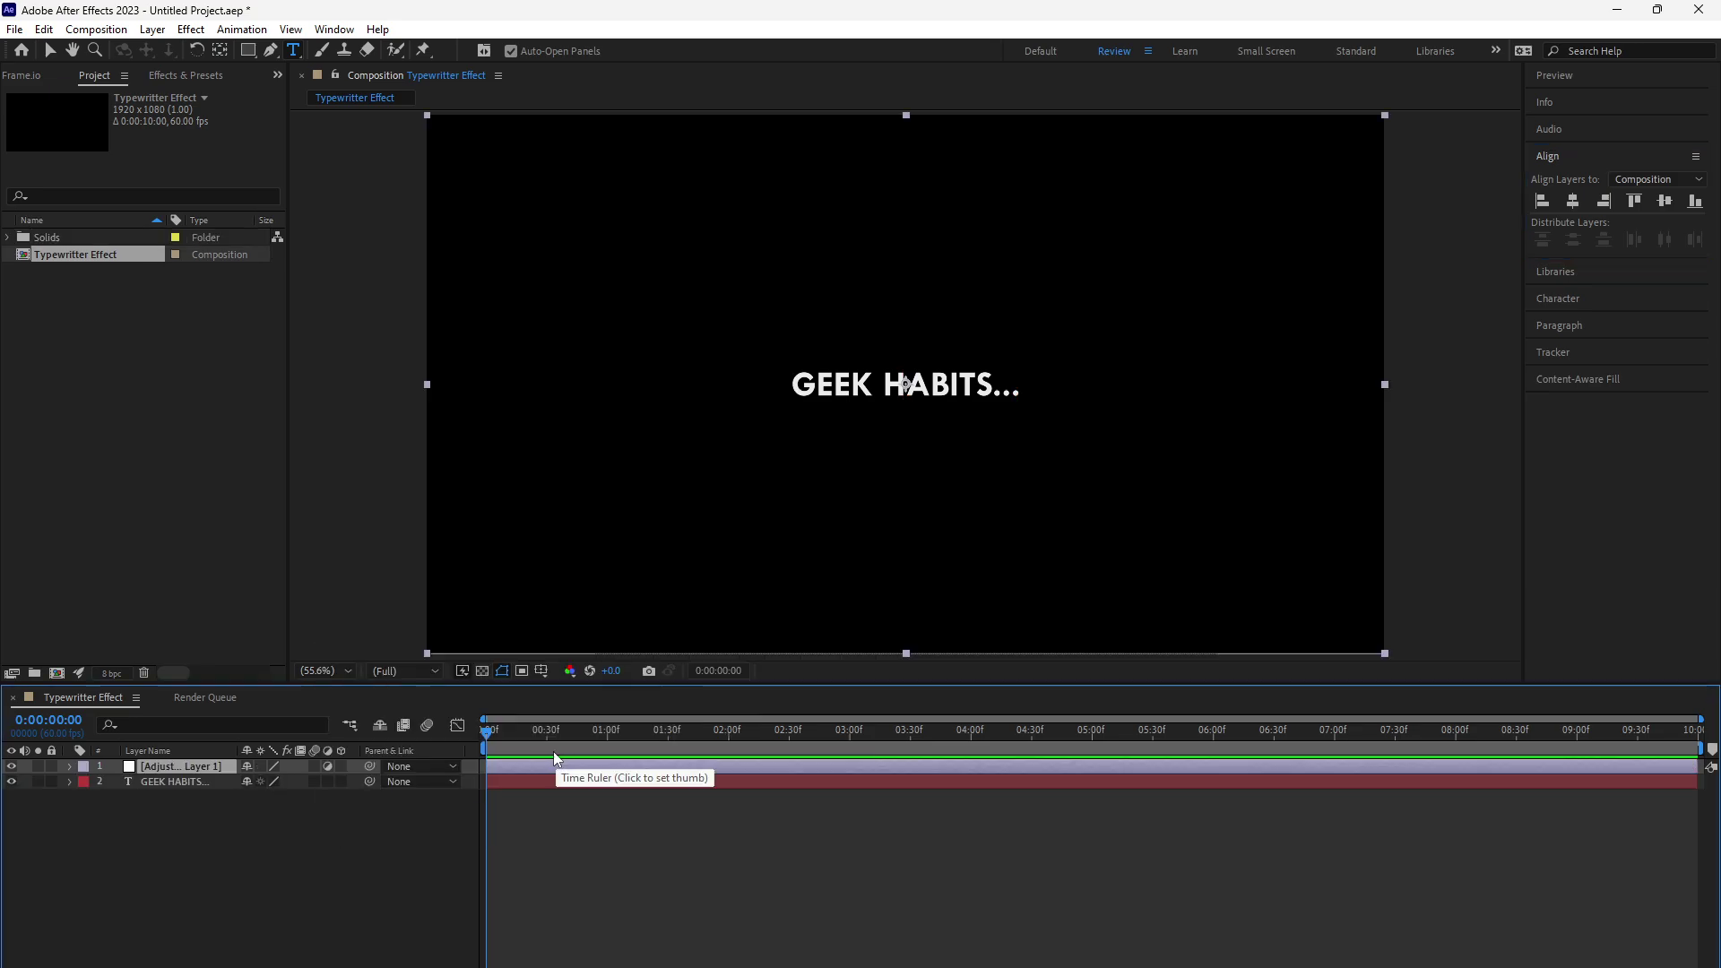
{"action": "right_click", "coordinate": [208, 764]}
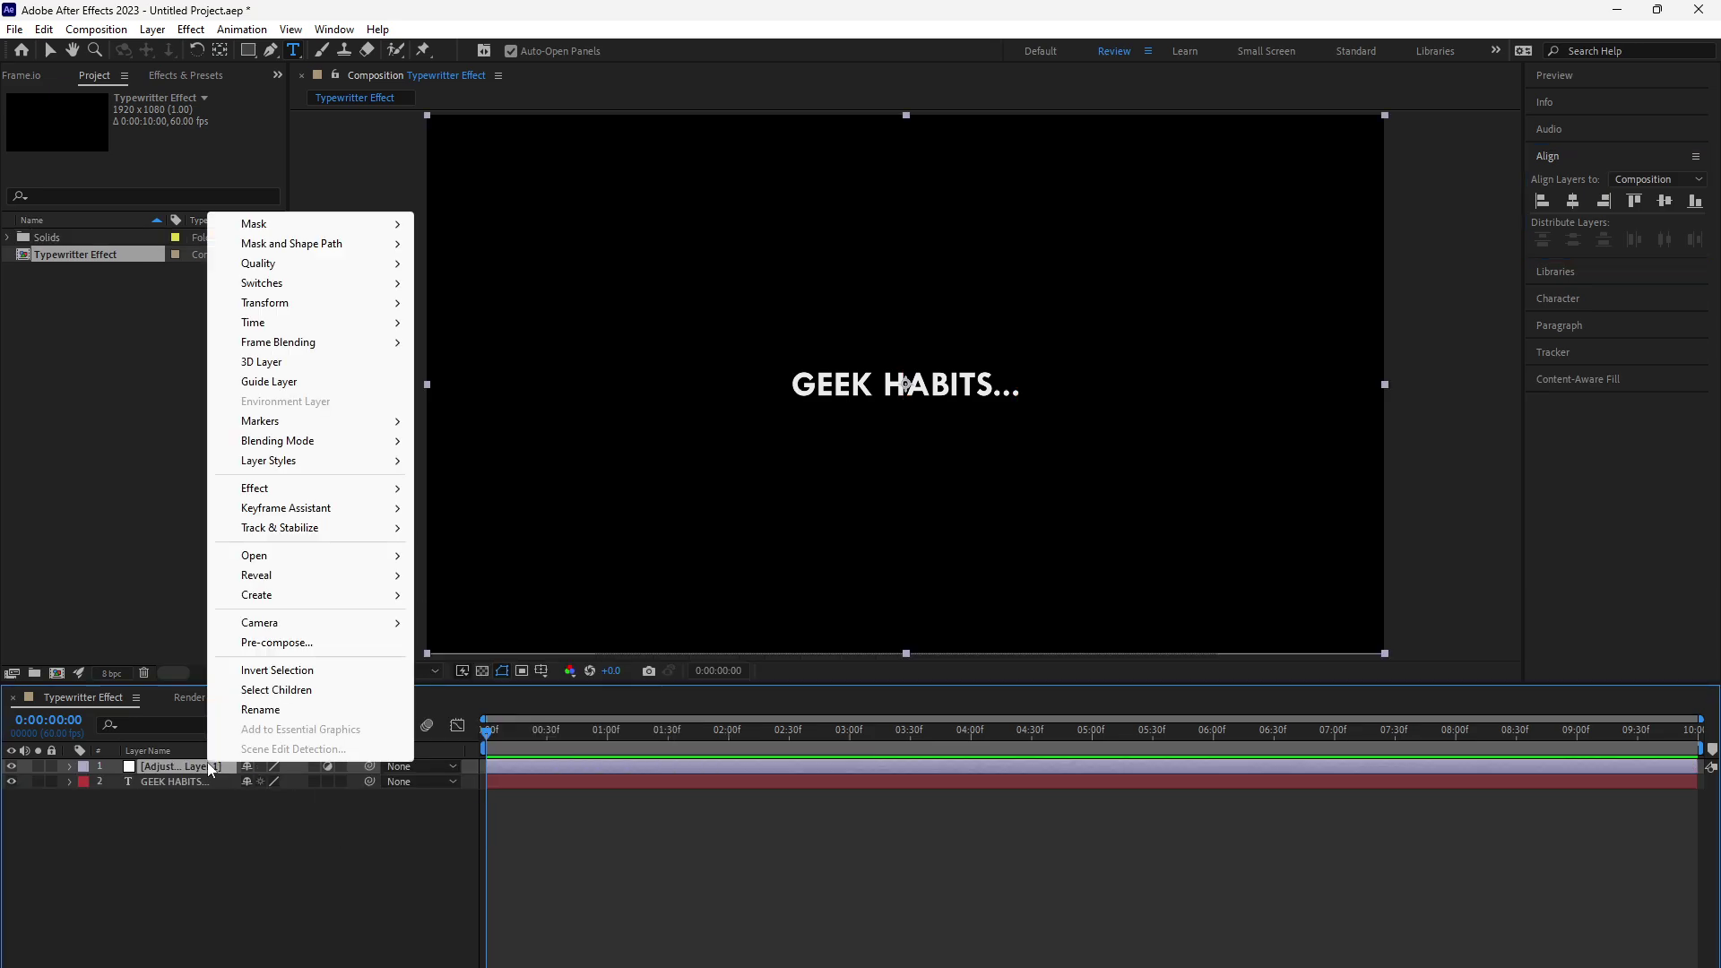
{"action": "left_click", "coordinate": [334, 710]}
{"action": "type", "text": "Controls"}
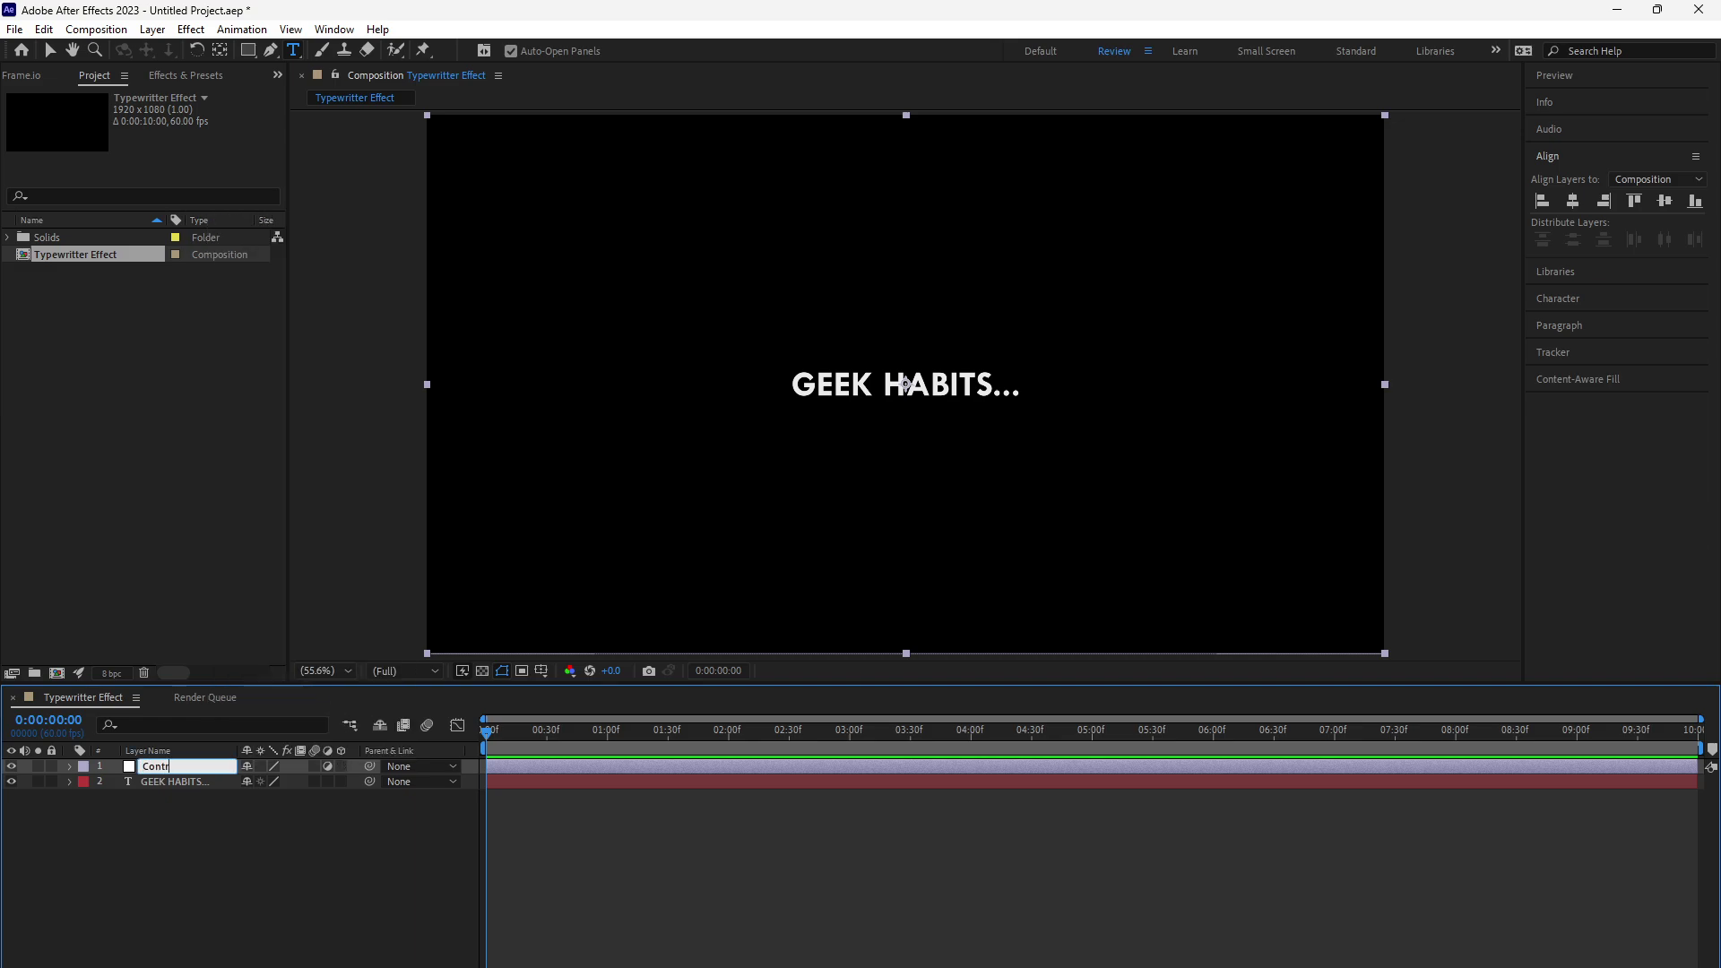
{"action": "key", "text": "Return"}
{"action": "left_click", "coordinate": [157, 751]}
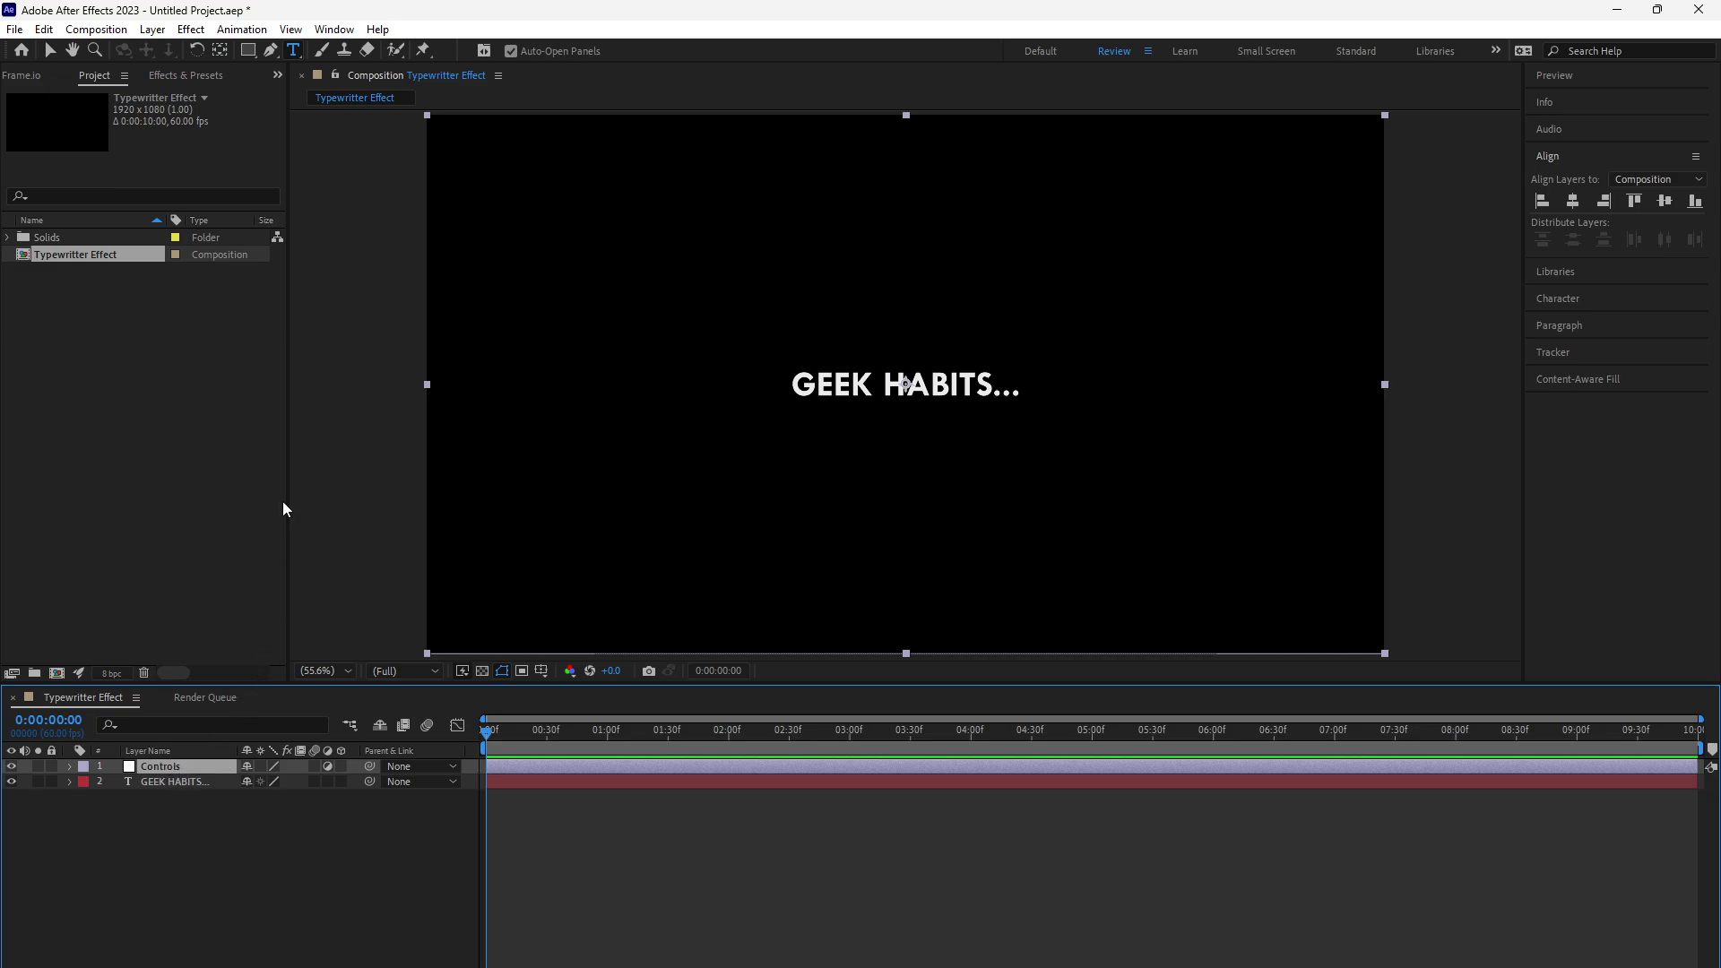
Step: Search Effects & Presets for 'slider' and apply Slider Control to the Controls layer
{"action": "left_click", "coordinate": [199, 77]}
{"action": "left_click", "coordinate": [166, 97]}
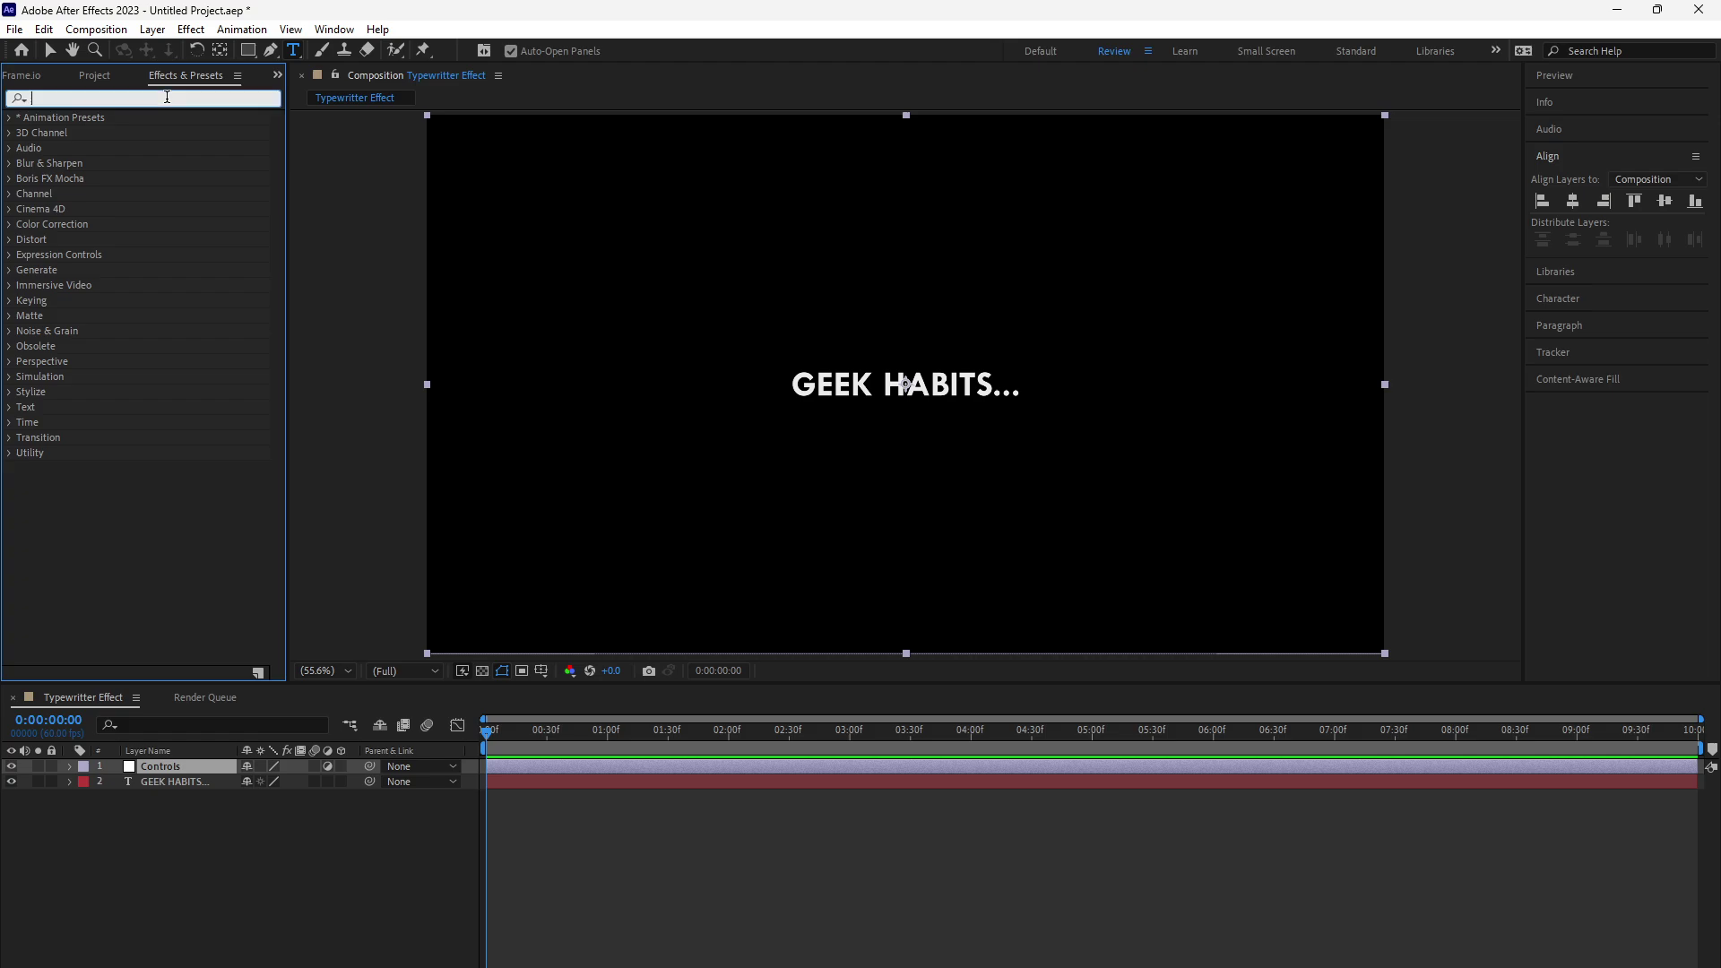
{"action": "type", "text": "slider"}
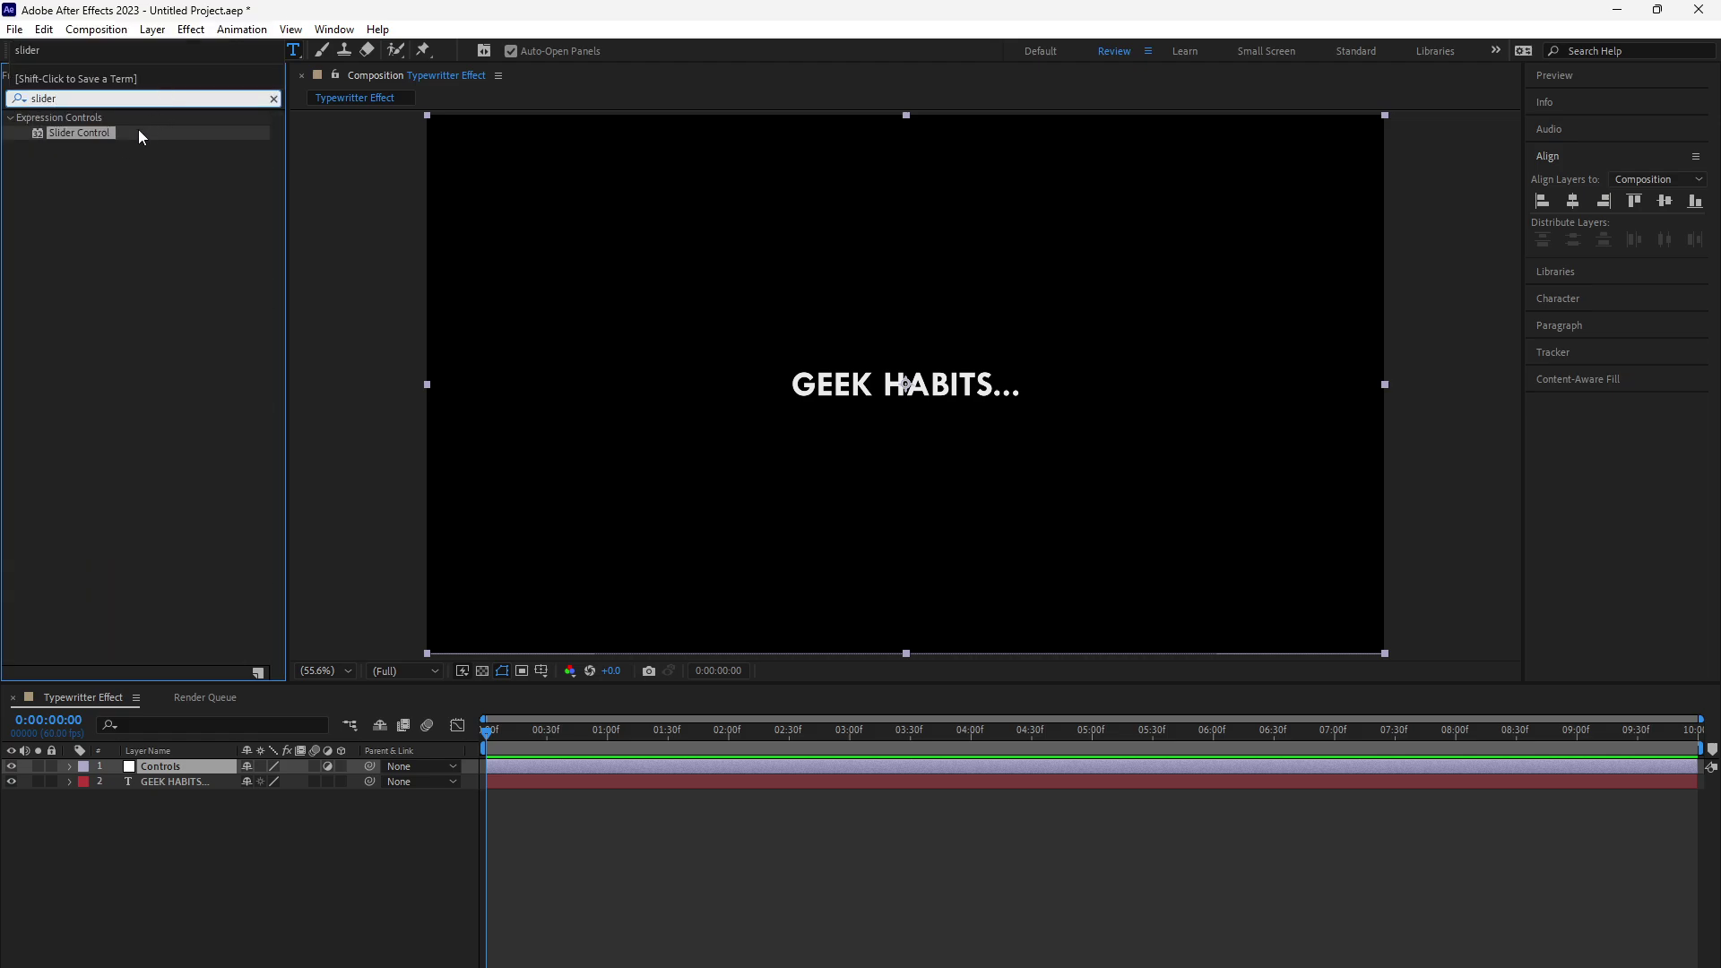
{"action": "mouse_move", "coordinate": [90, 132]}
{"action": "left_mouse_down"}
{"action": "mouse_move", "coordinate": [171, 664]}
{"action": "mouse_move", "coordinate": [169, 767]}
{"action": "left_mouse_up"}
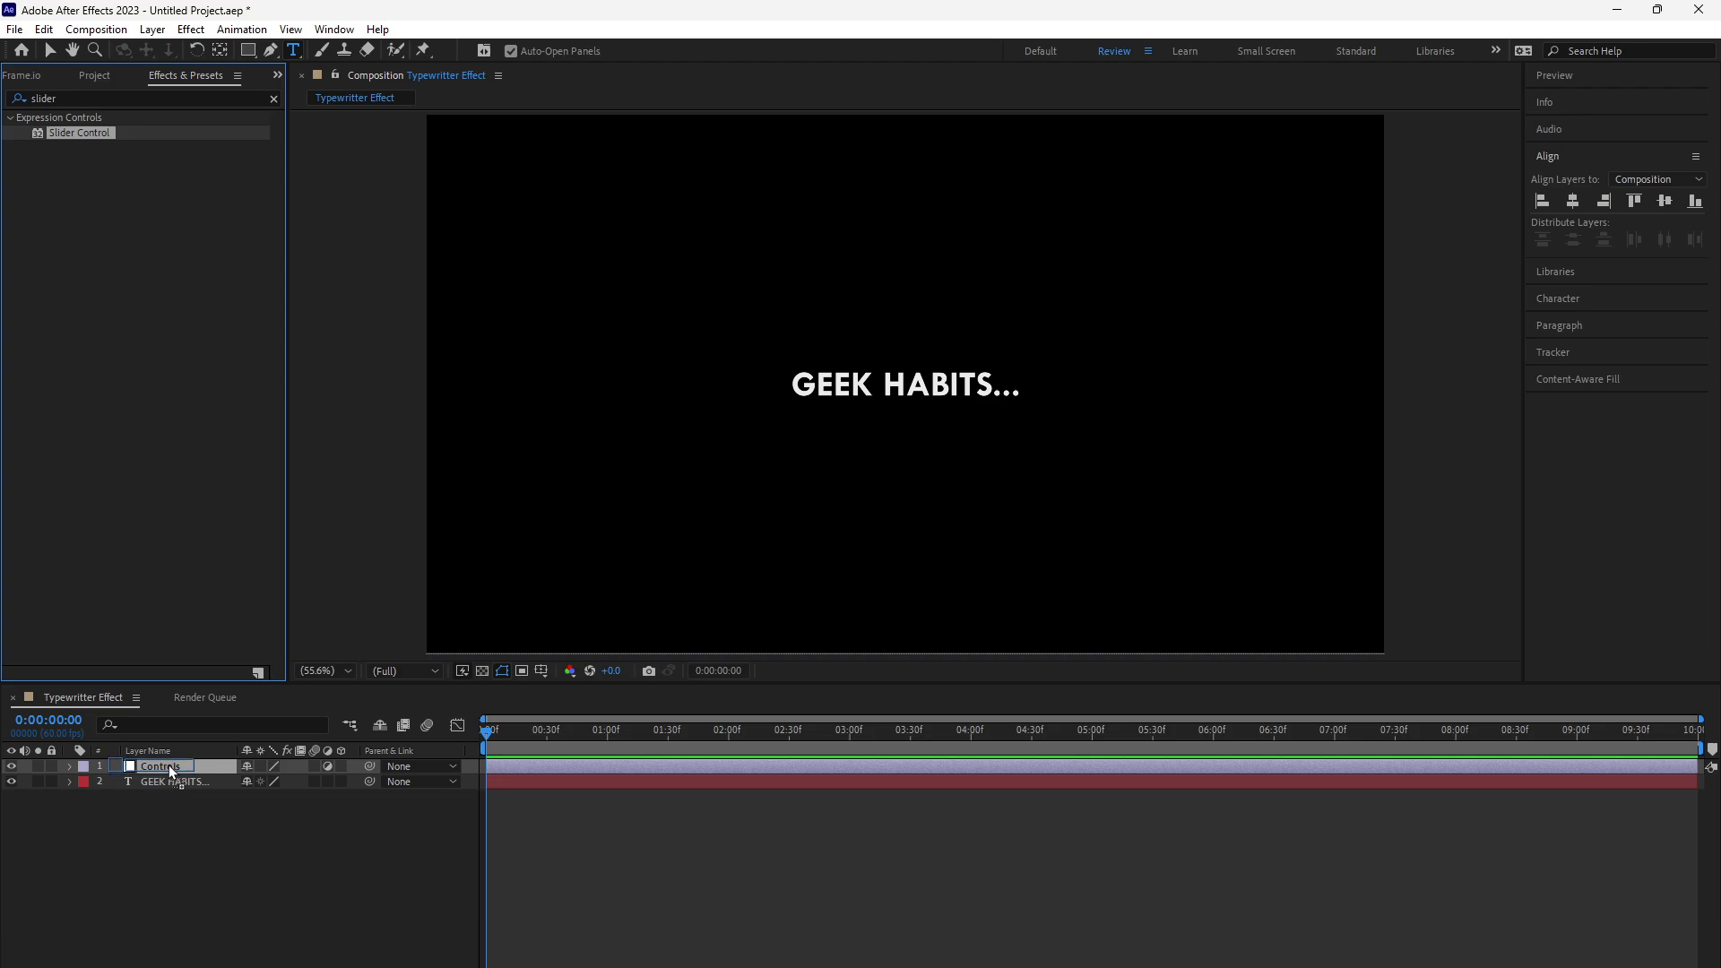
{"action": "left_click_drag", "start_coordinate": [169, 765], "coordinate": [168, 766]}
Step: Duplicate the Slider Control effect so the Controls layer has three sliders
{"action": "key", "text": "v"}
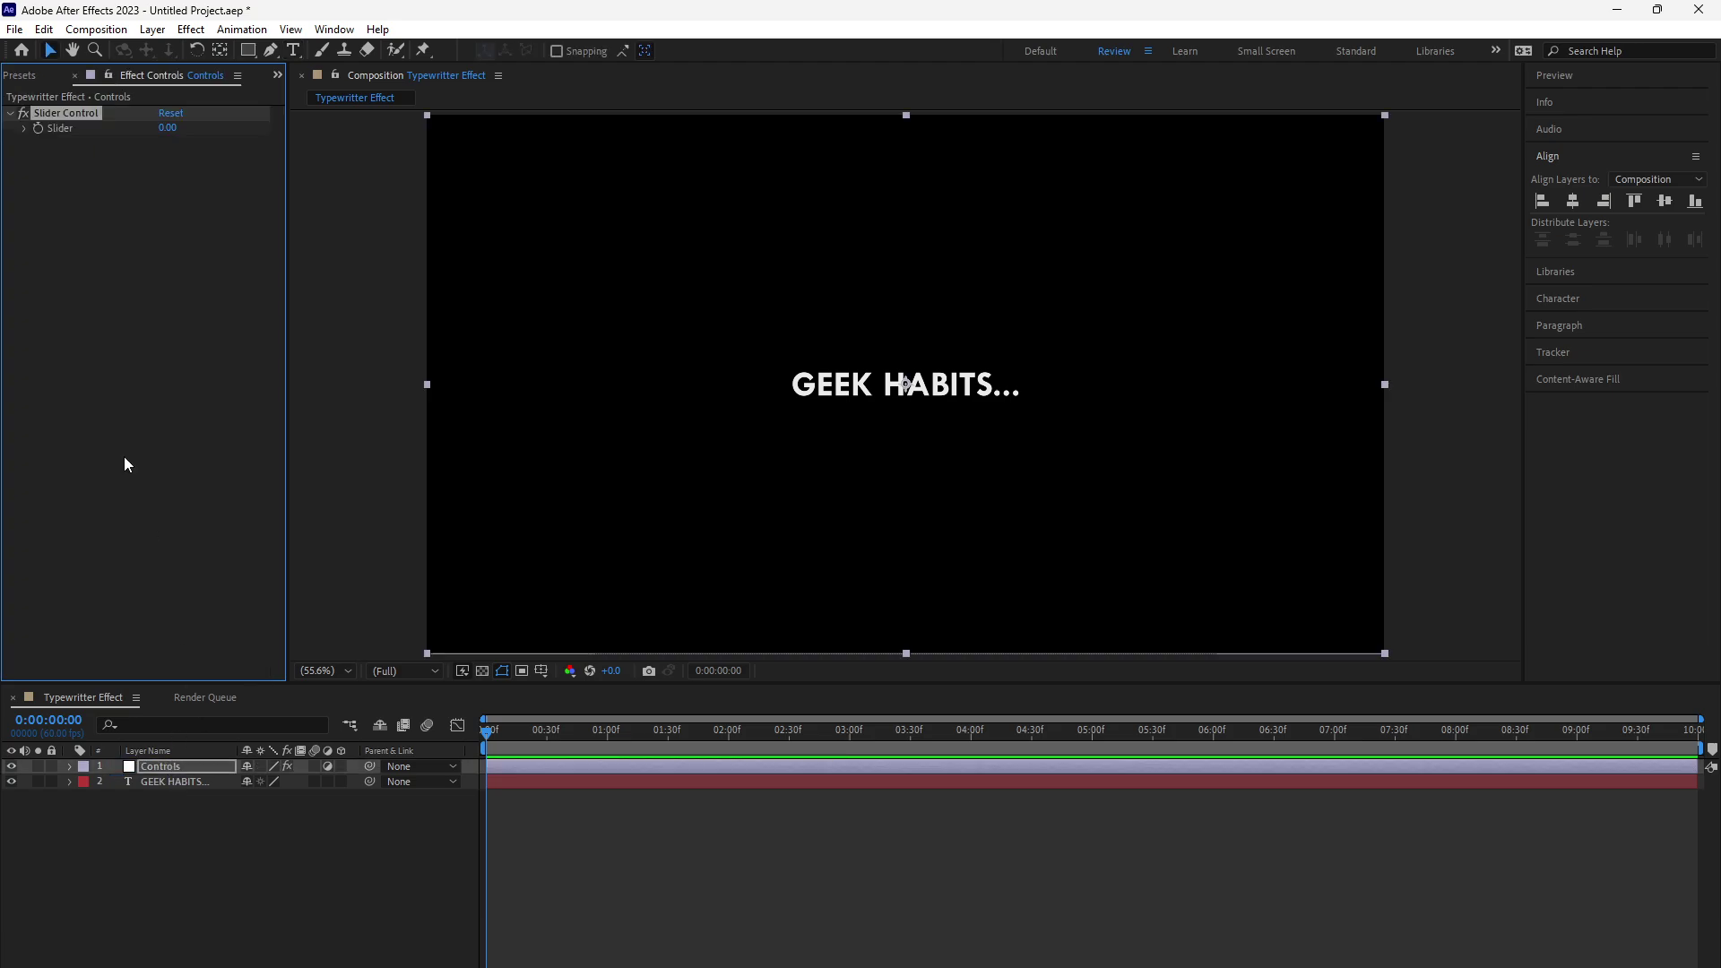
{"action": "right_click", "coordinate": [46, 107]}
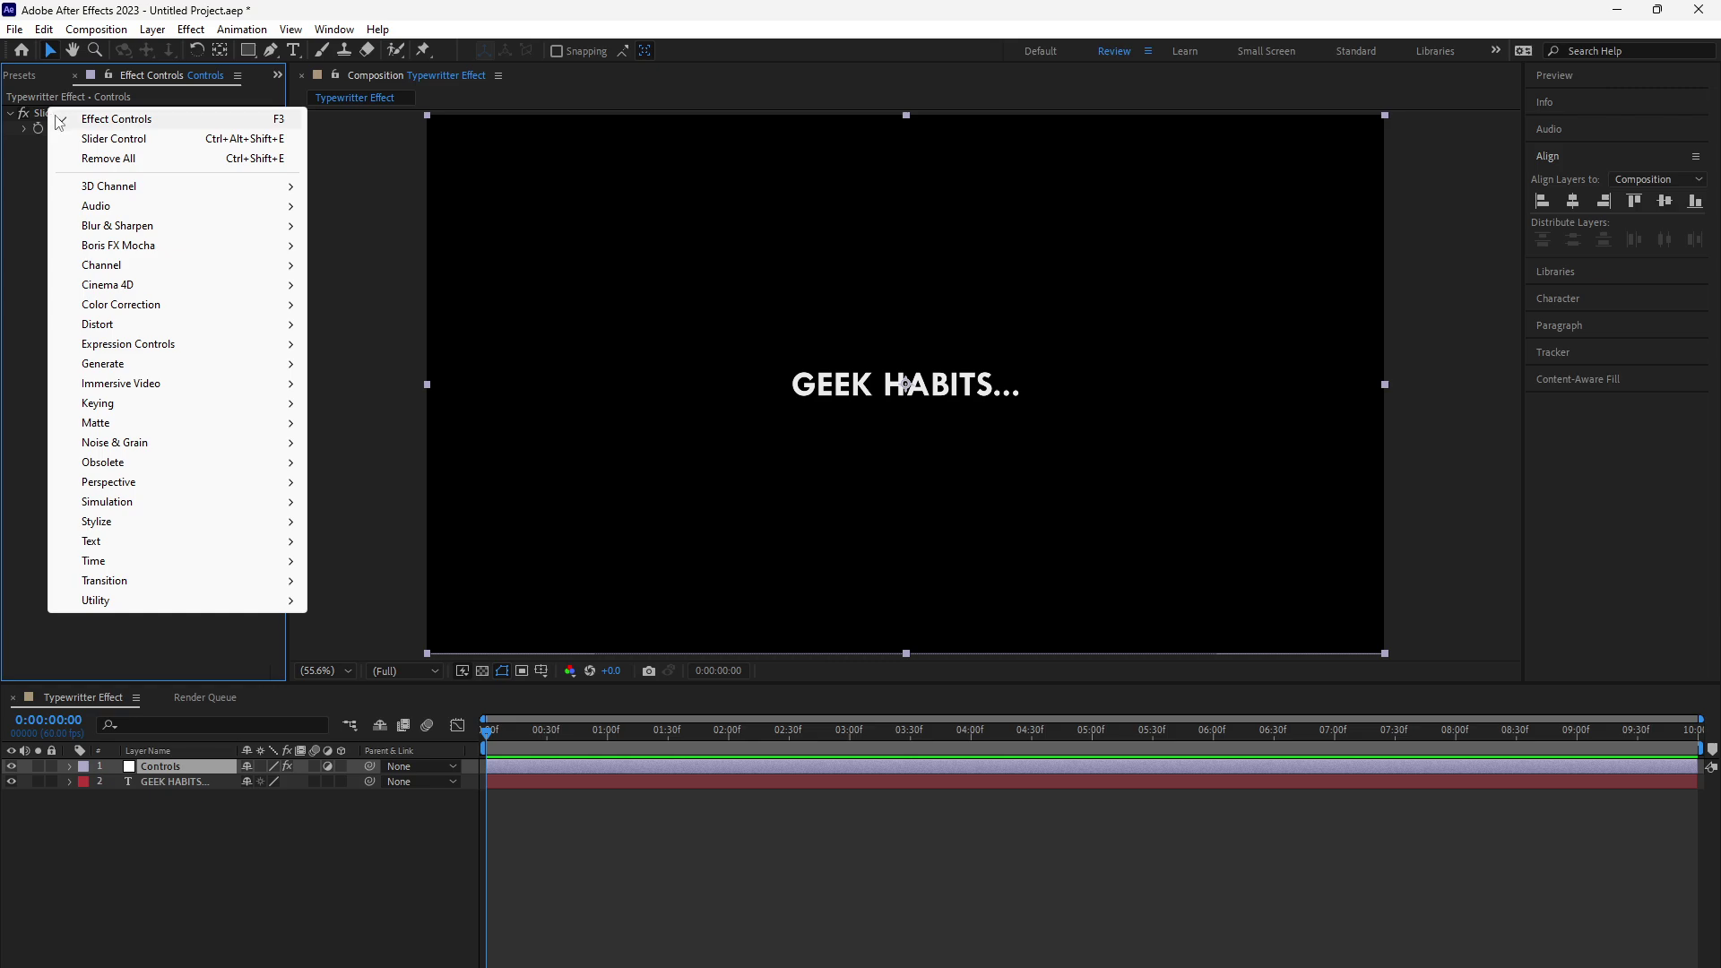
{"action": "left_click", "coordinate": [47, 160]}
{"action": "right_click", "coordinate": [65, 112]}
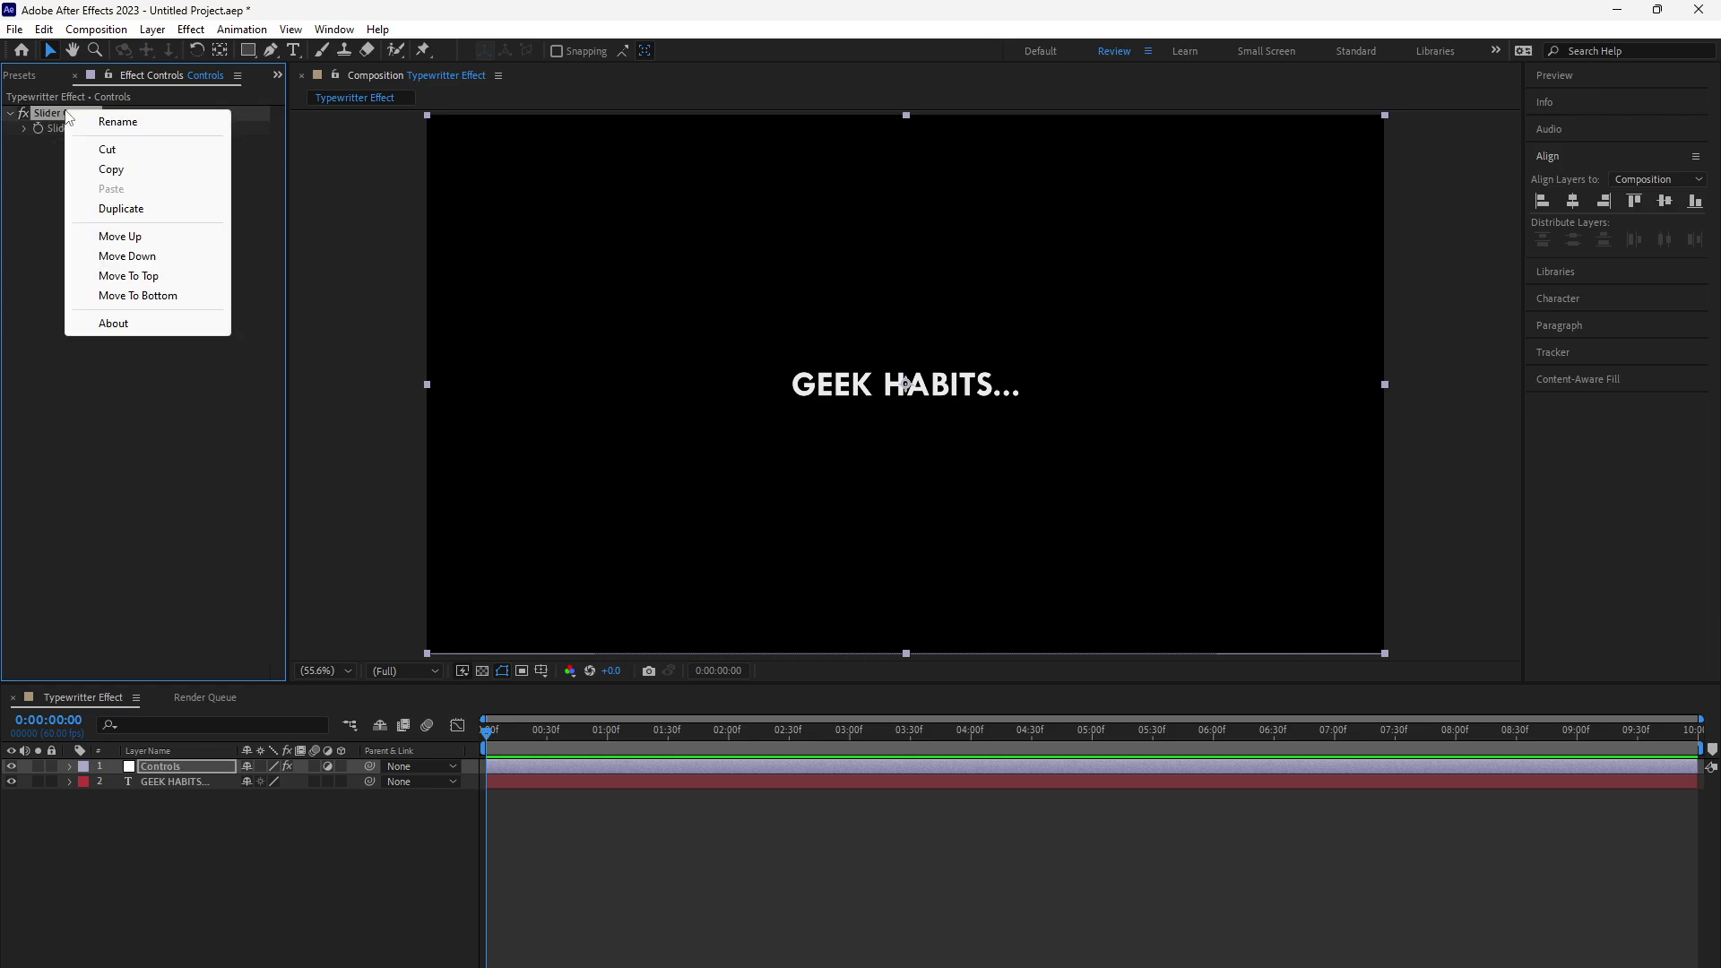
{"action": "left_click", "coordinate": [120, 208]}
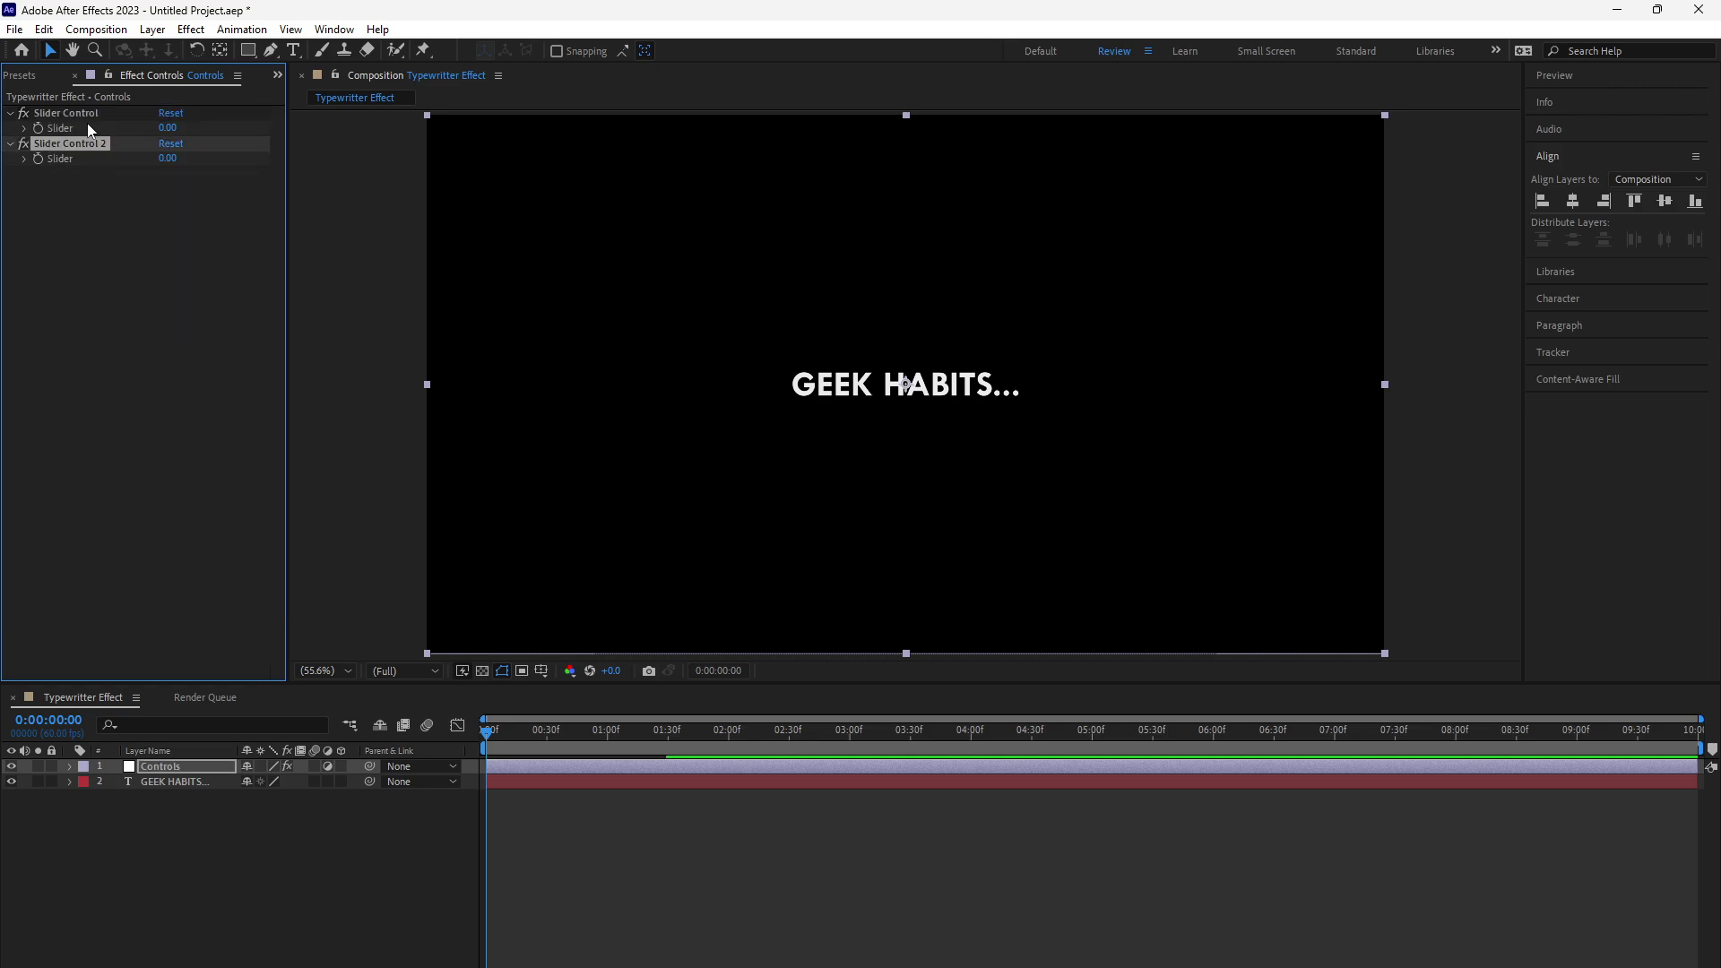
{"action": "right_click", "coordinate": [88, 111]}
{"action": "left_click", "coordinate": [153, 208]}
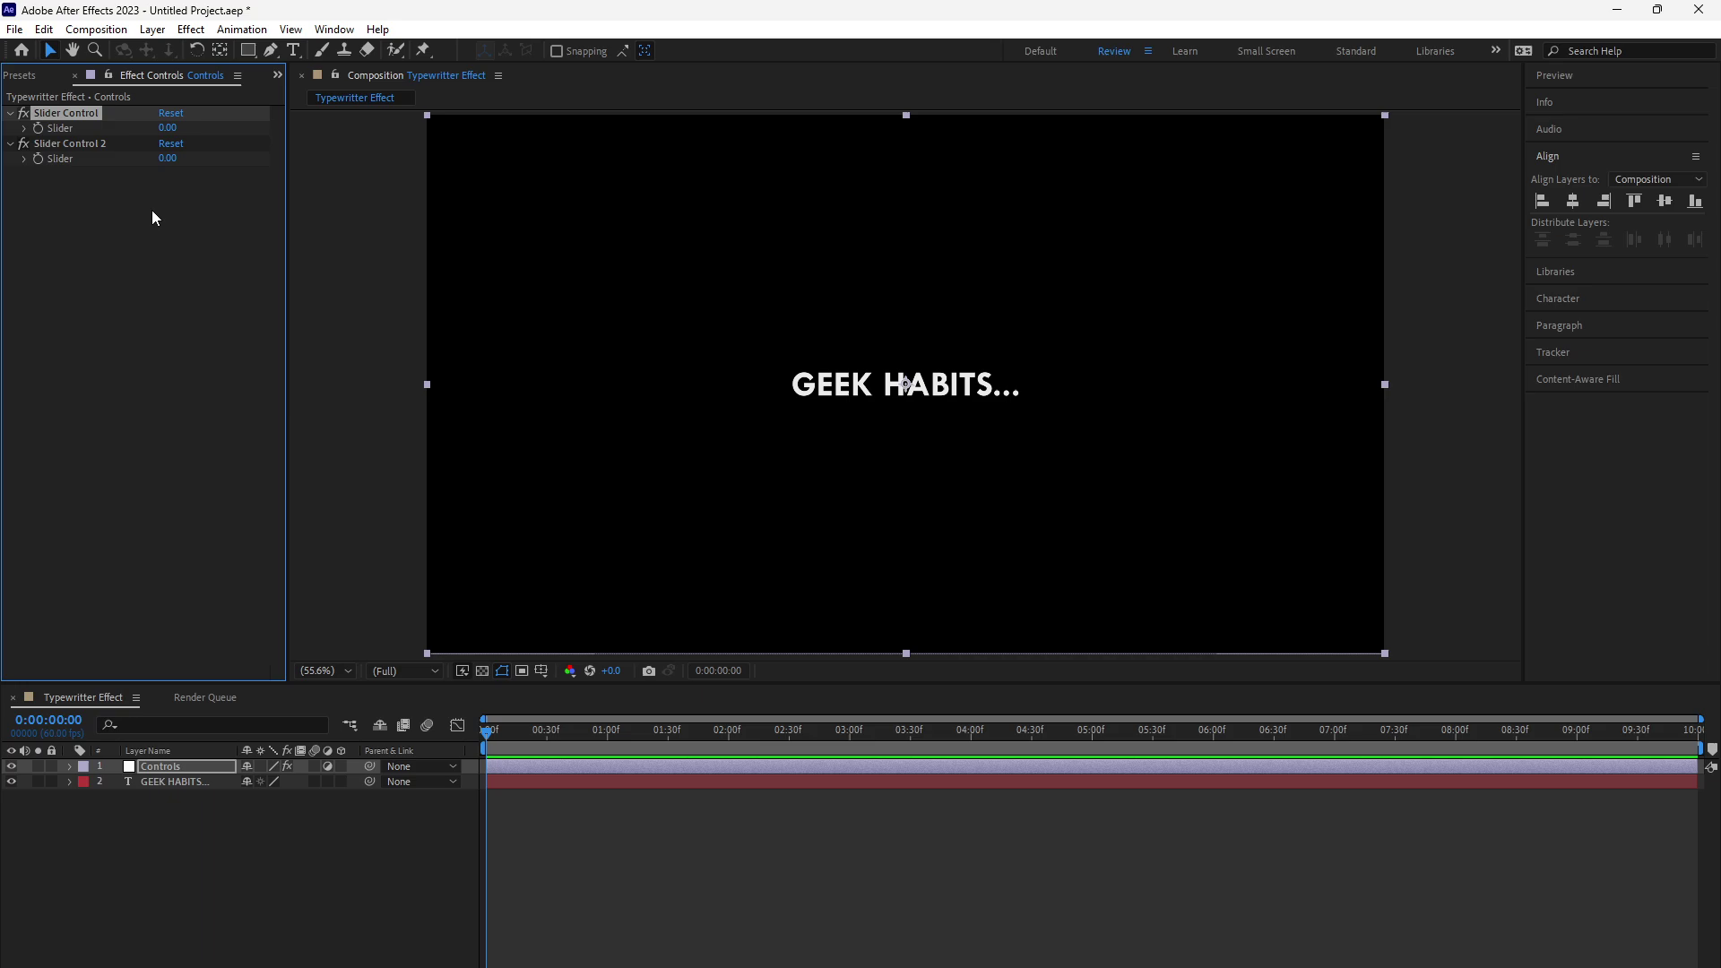
Step: Rename the first slider 'Speed' and Slider Control 3 'BlinkingSpeed'
{"action": "right_click", "coordinate": [71, 110]}
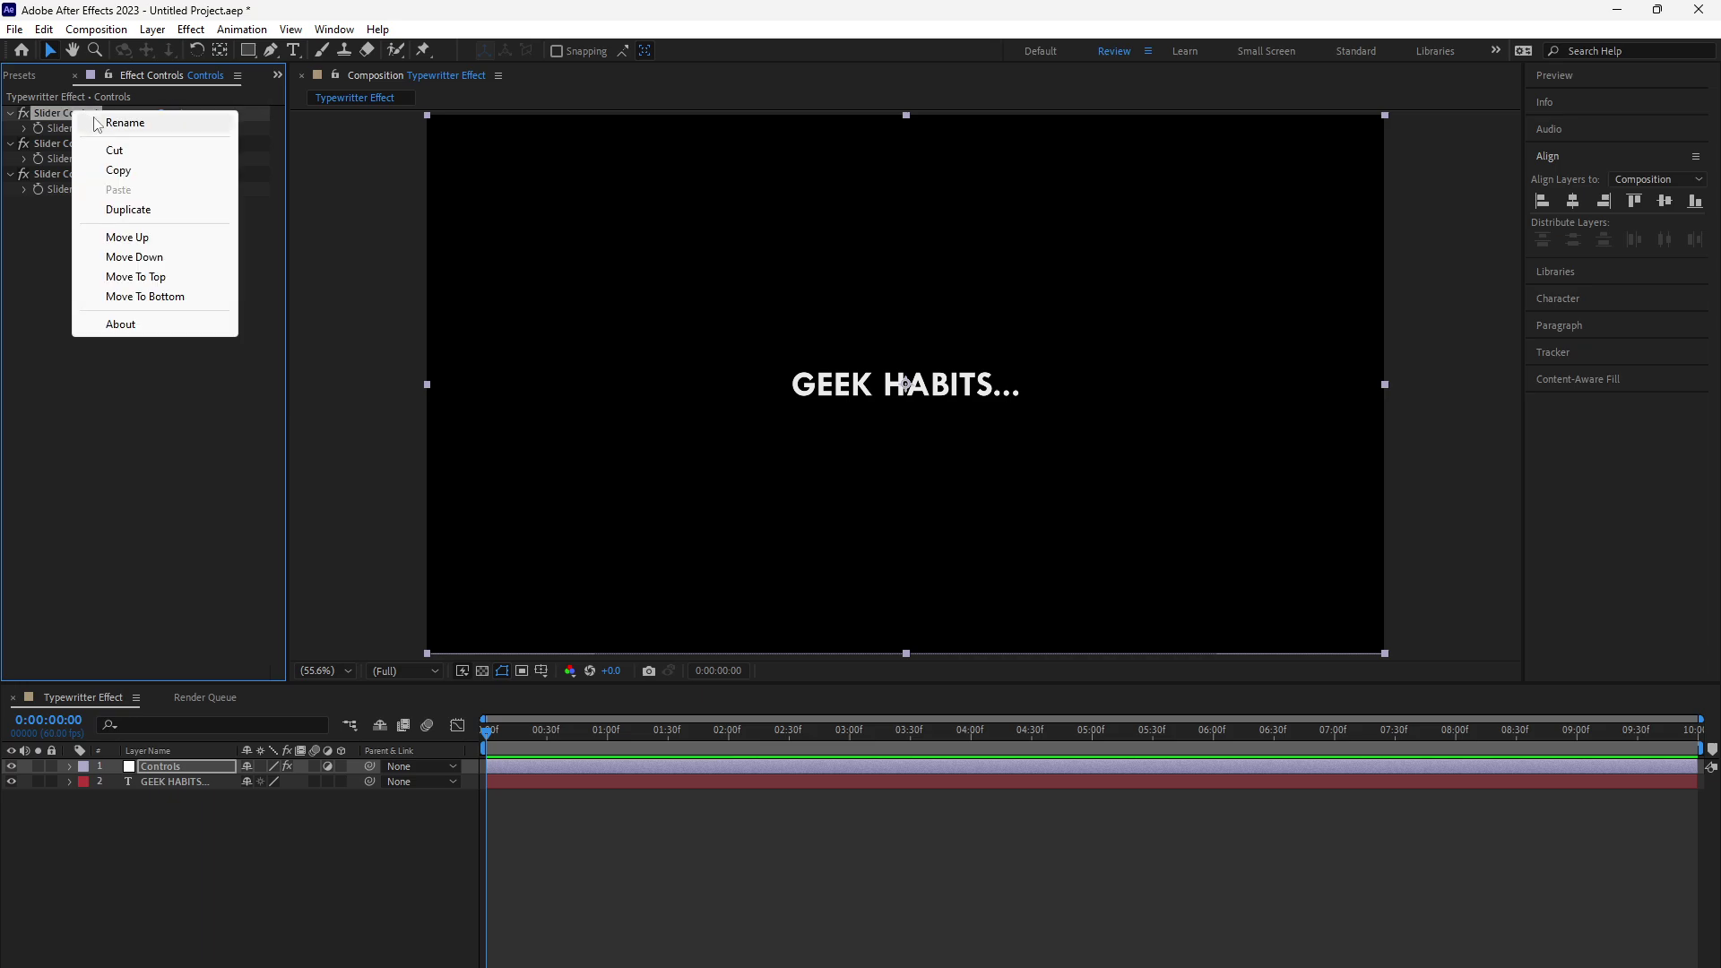
{"action": "left_click", "coordinate": [94, 119]}
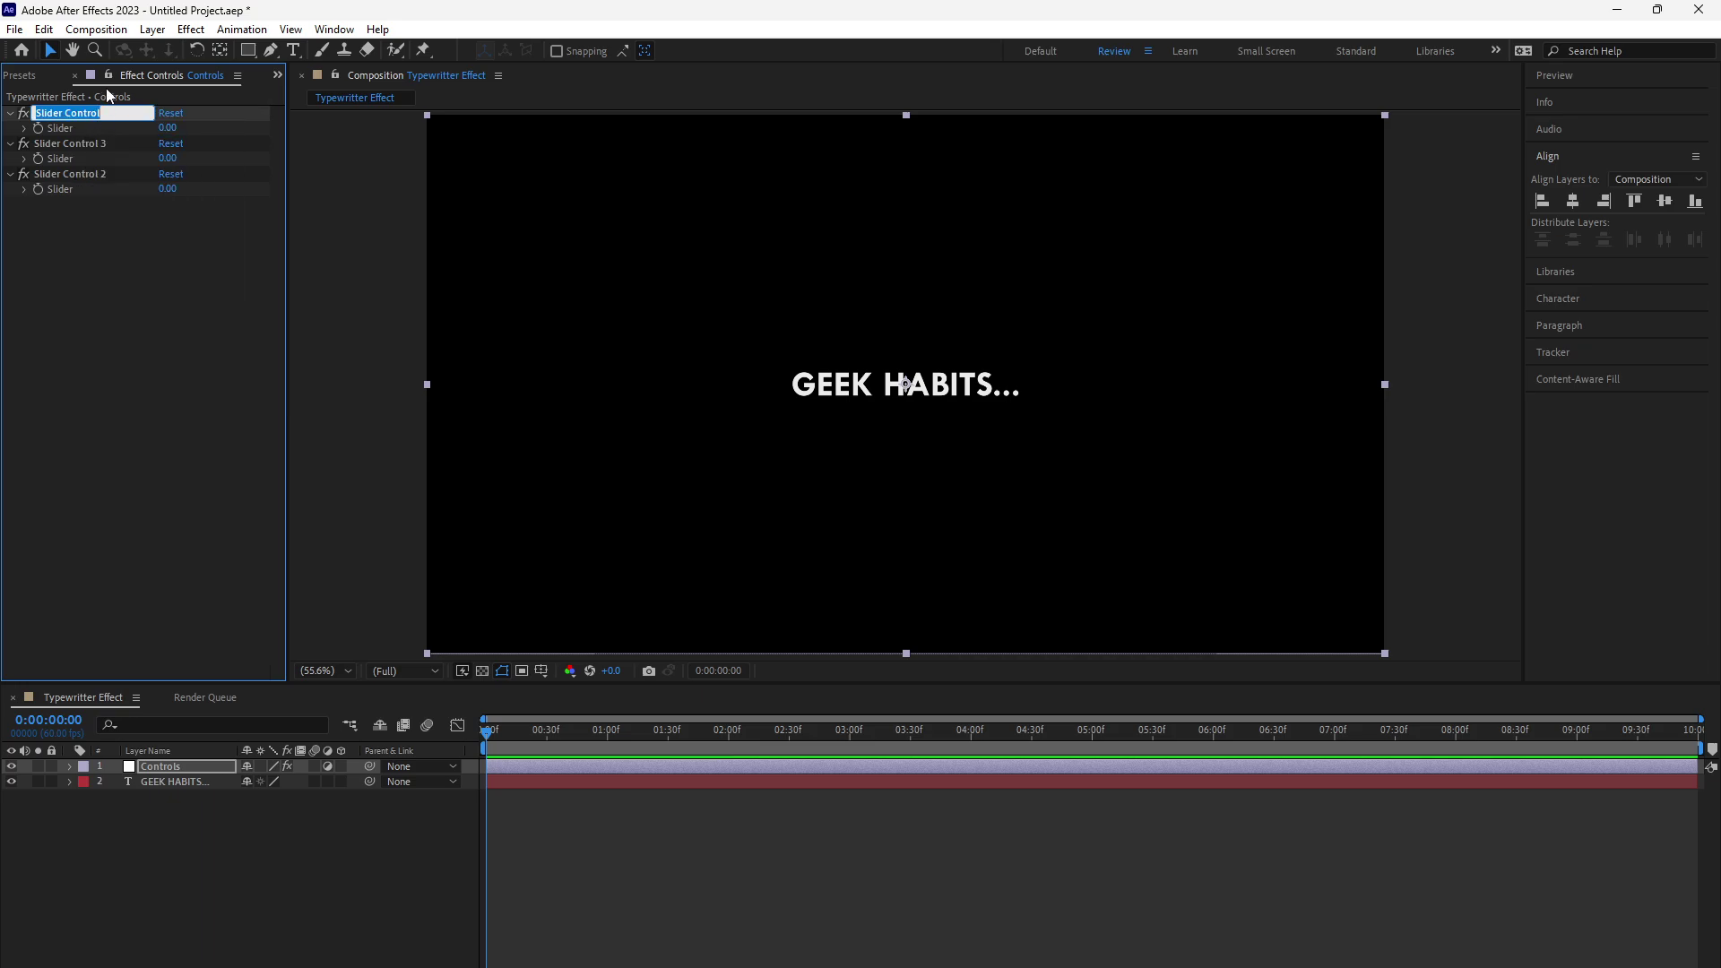
{"action": "type", "text": "Speed"}
{"action": "key", "text": "Return"}
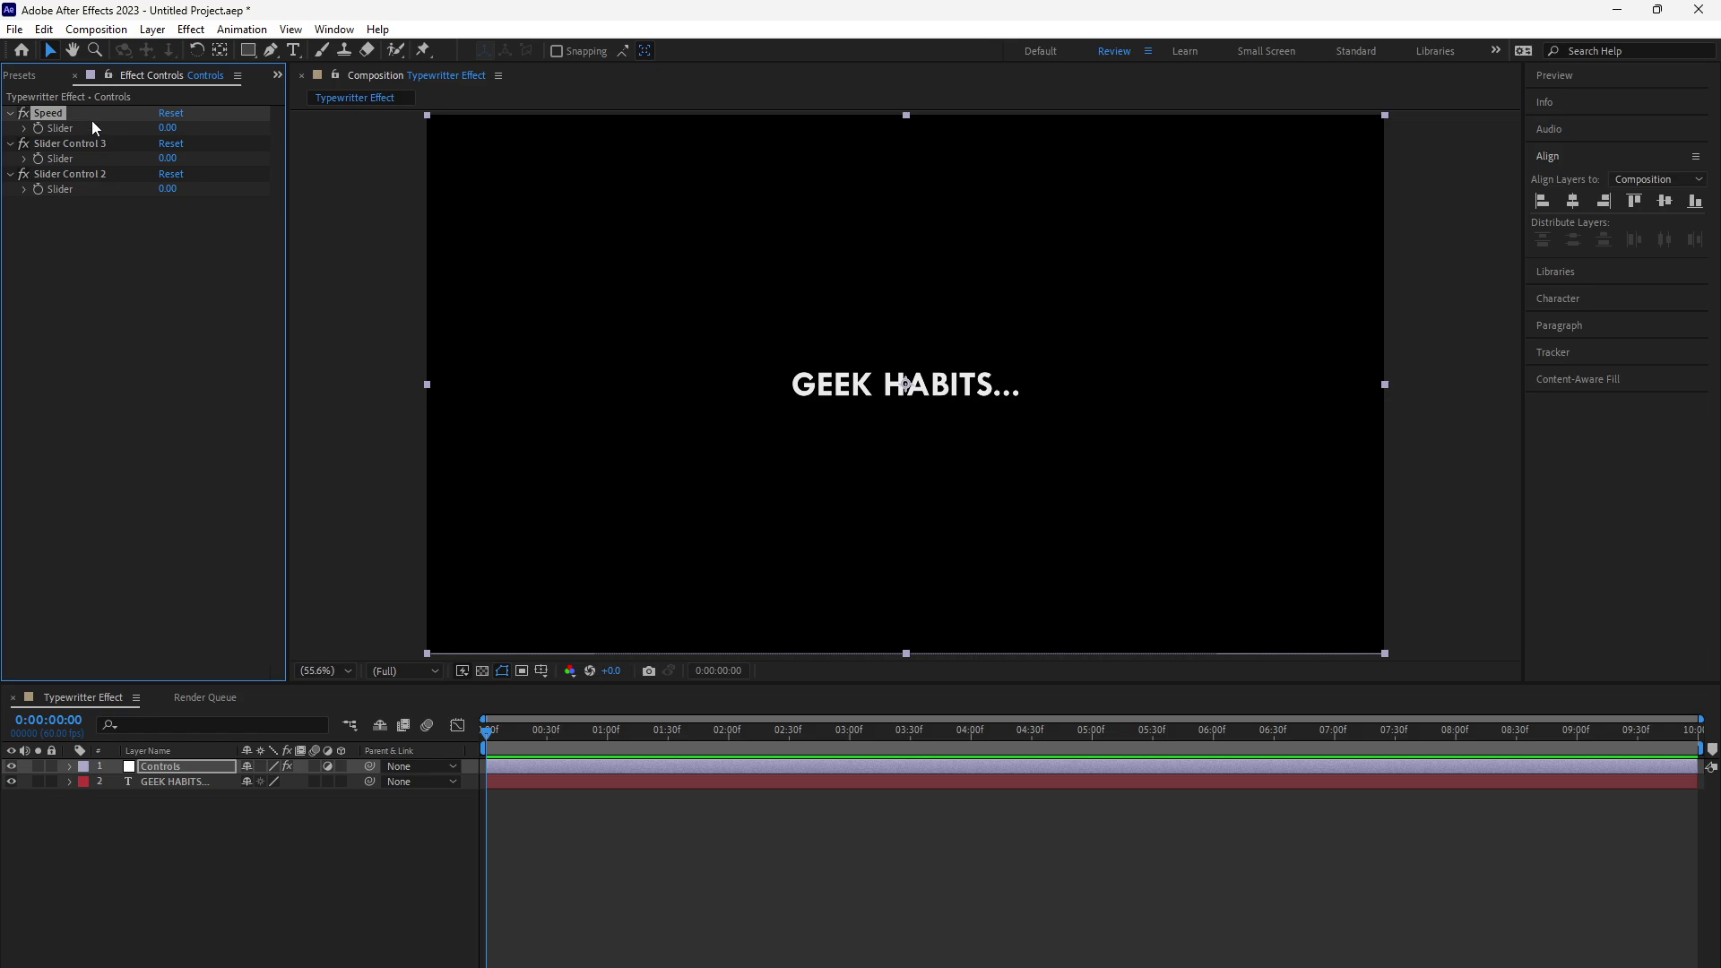
{"action": "left_click", "coordinate": [83, 145]}
{"action": "right_click", "coordinate": [84, 145]}
{"action": "left_click", "coordinate": [103, 149]}
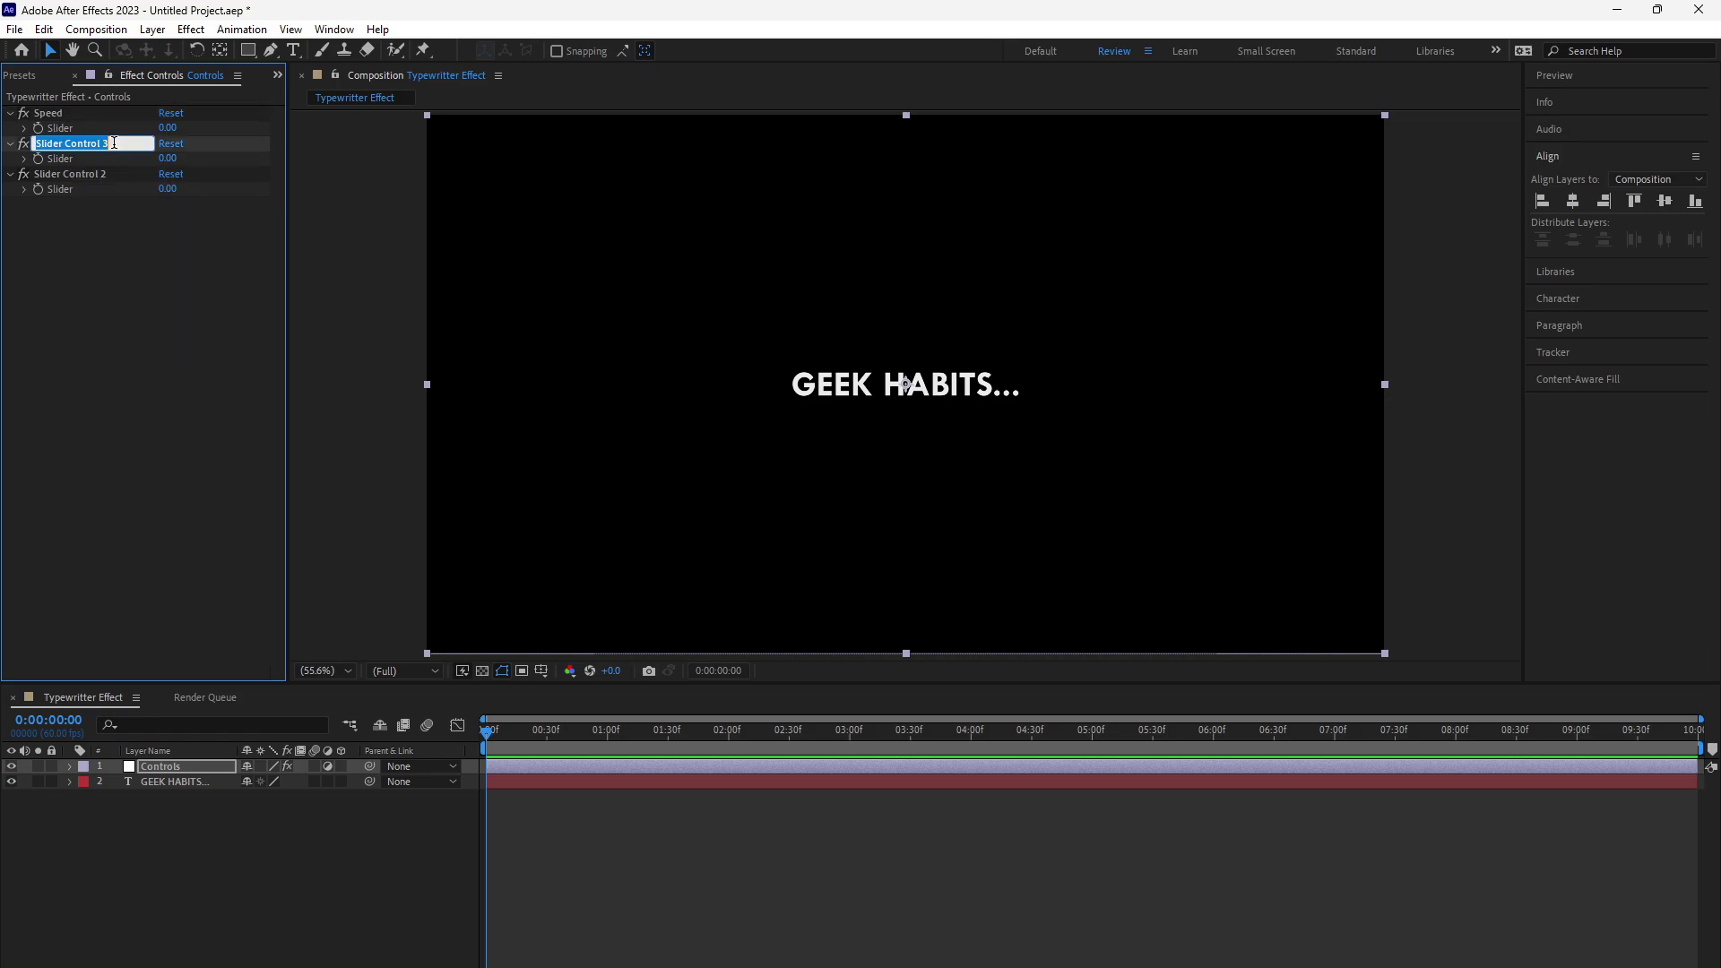
{"action": "type", "text": "BlinkingSpeed"}
{"action": "key", "text": "Return"}
Step: Rename Slider Control 2 to 'StartAt'
{"action": "left_click", "coordinate": [61, 174]}
{"action": "right_click", "coordinate": [61, 174]}
{"action": "left_click", "coordinate": [81, 183]}
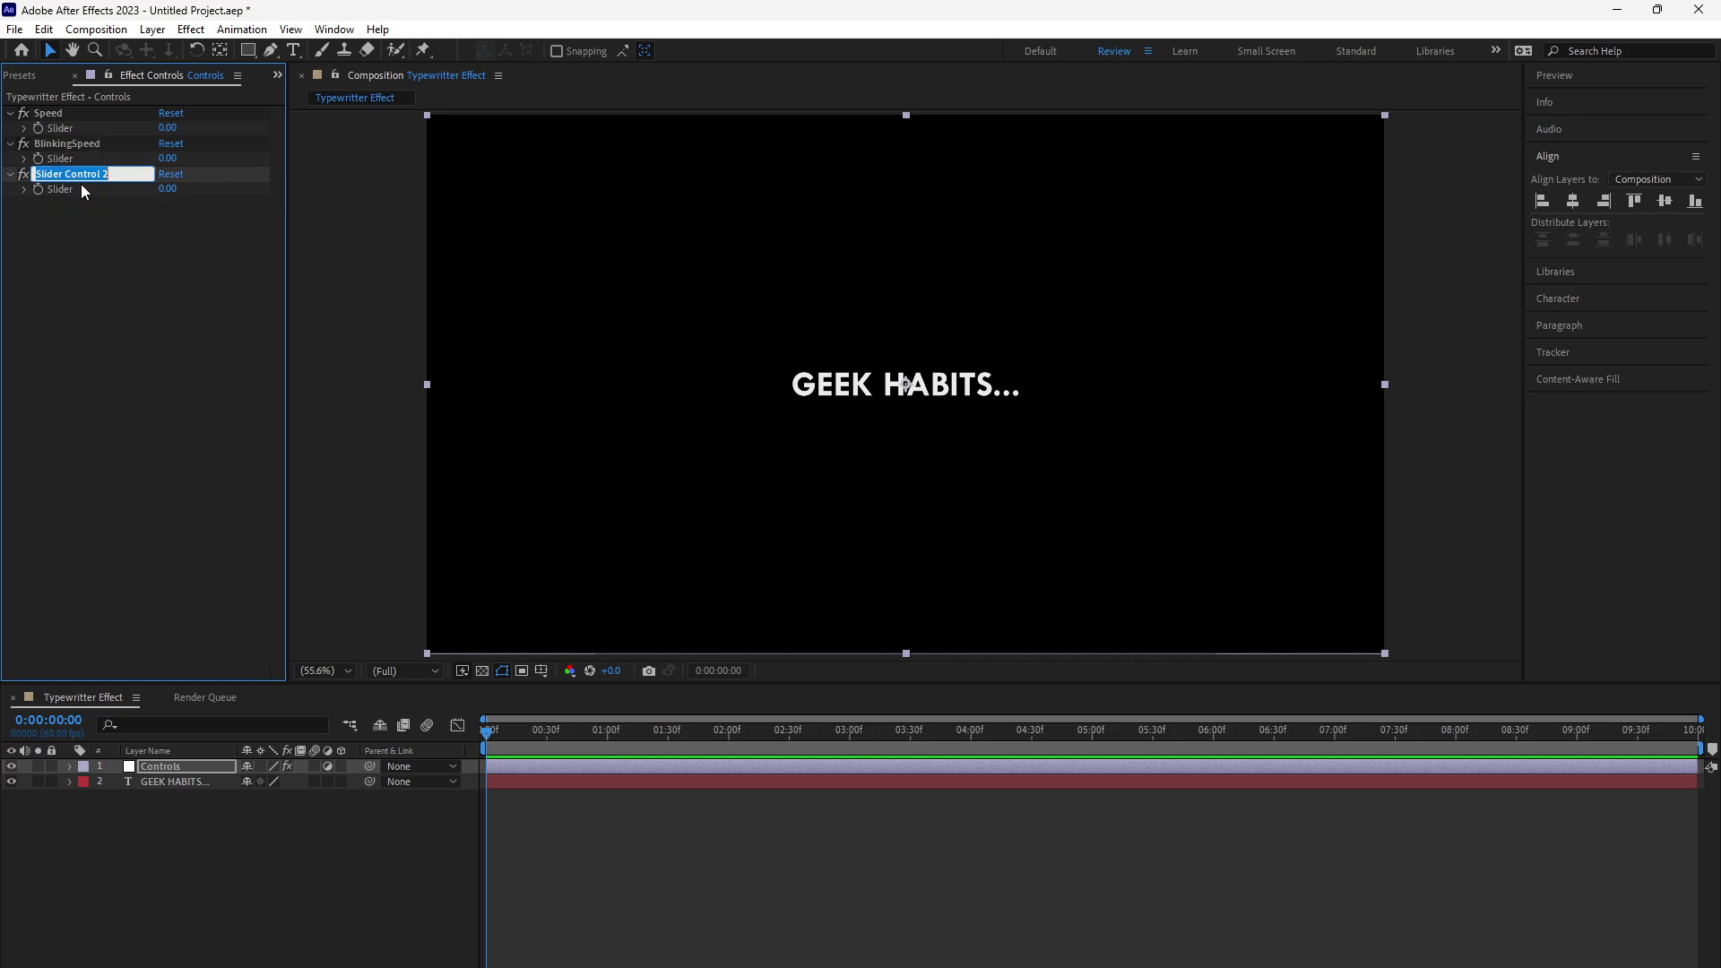
{"action": "type", "text": "StartAt"}
{"action": "key", "text": "Return"}
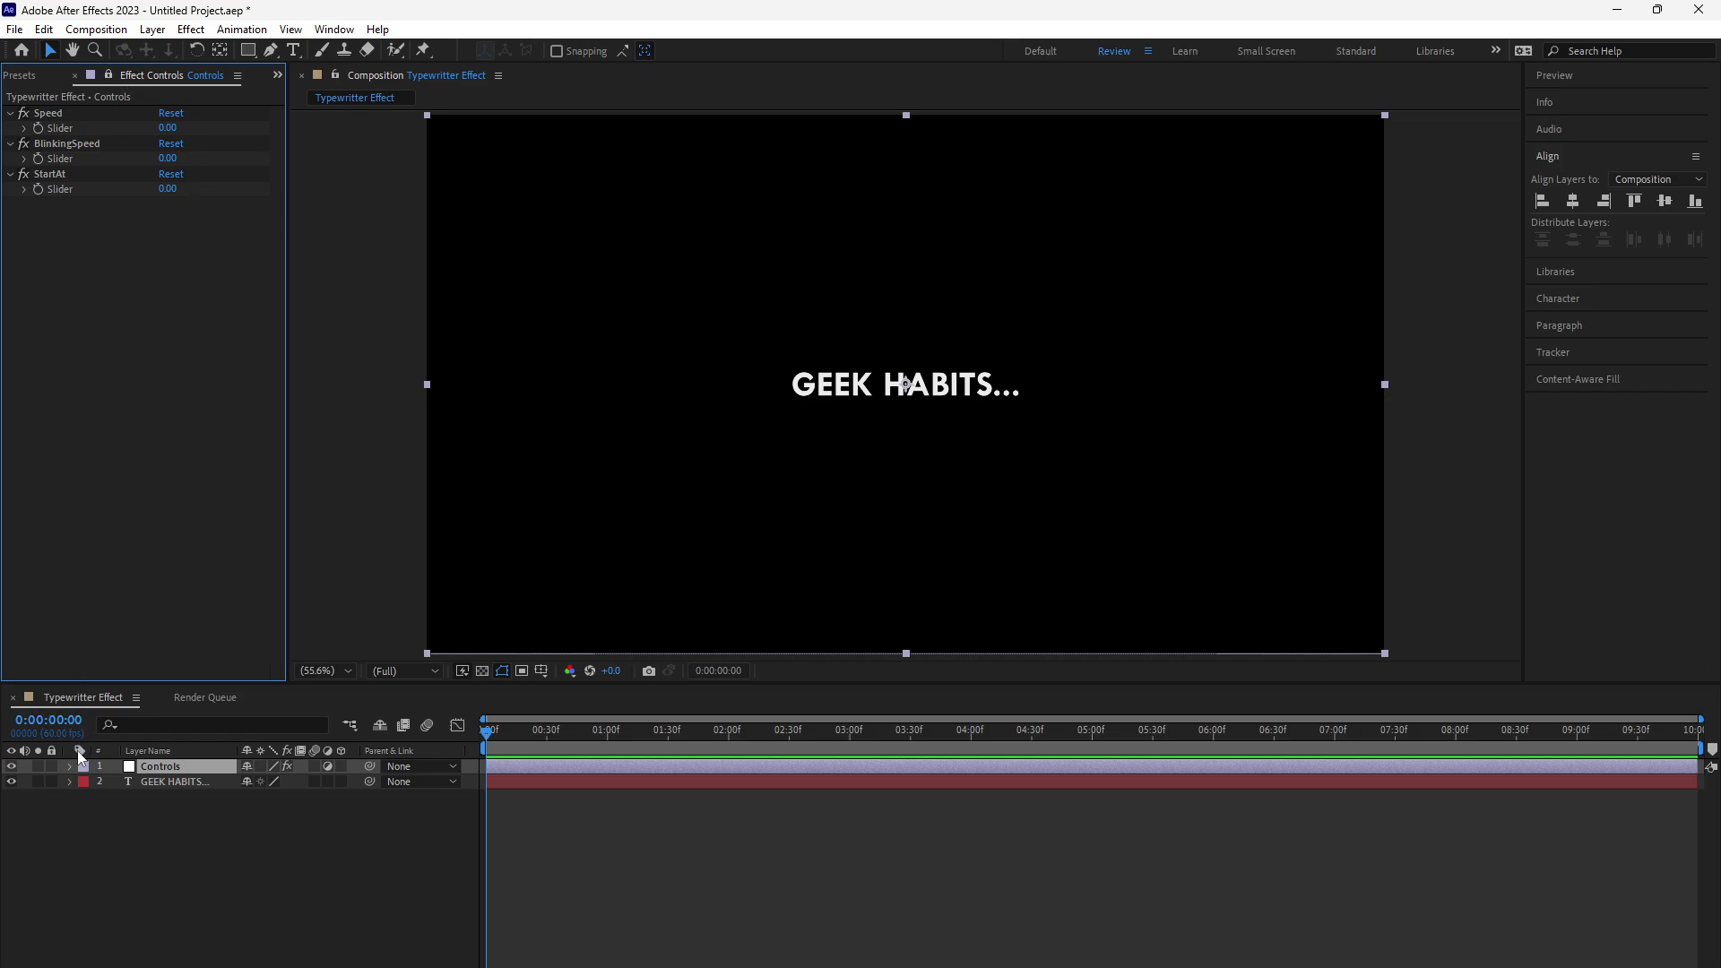
Step: Expand the GEEK HABITS layer's Text properties and add an expression to Source Text
{"action": "left_click", "coordinate": [70, 782]}
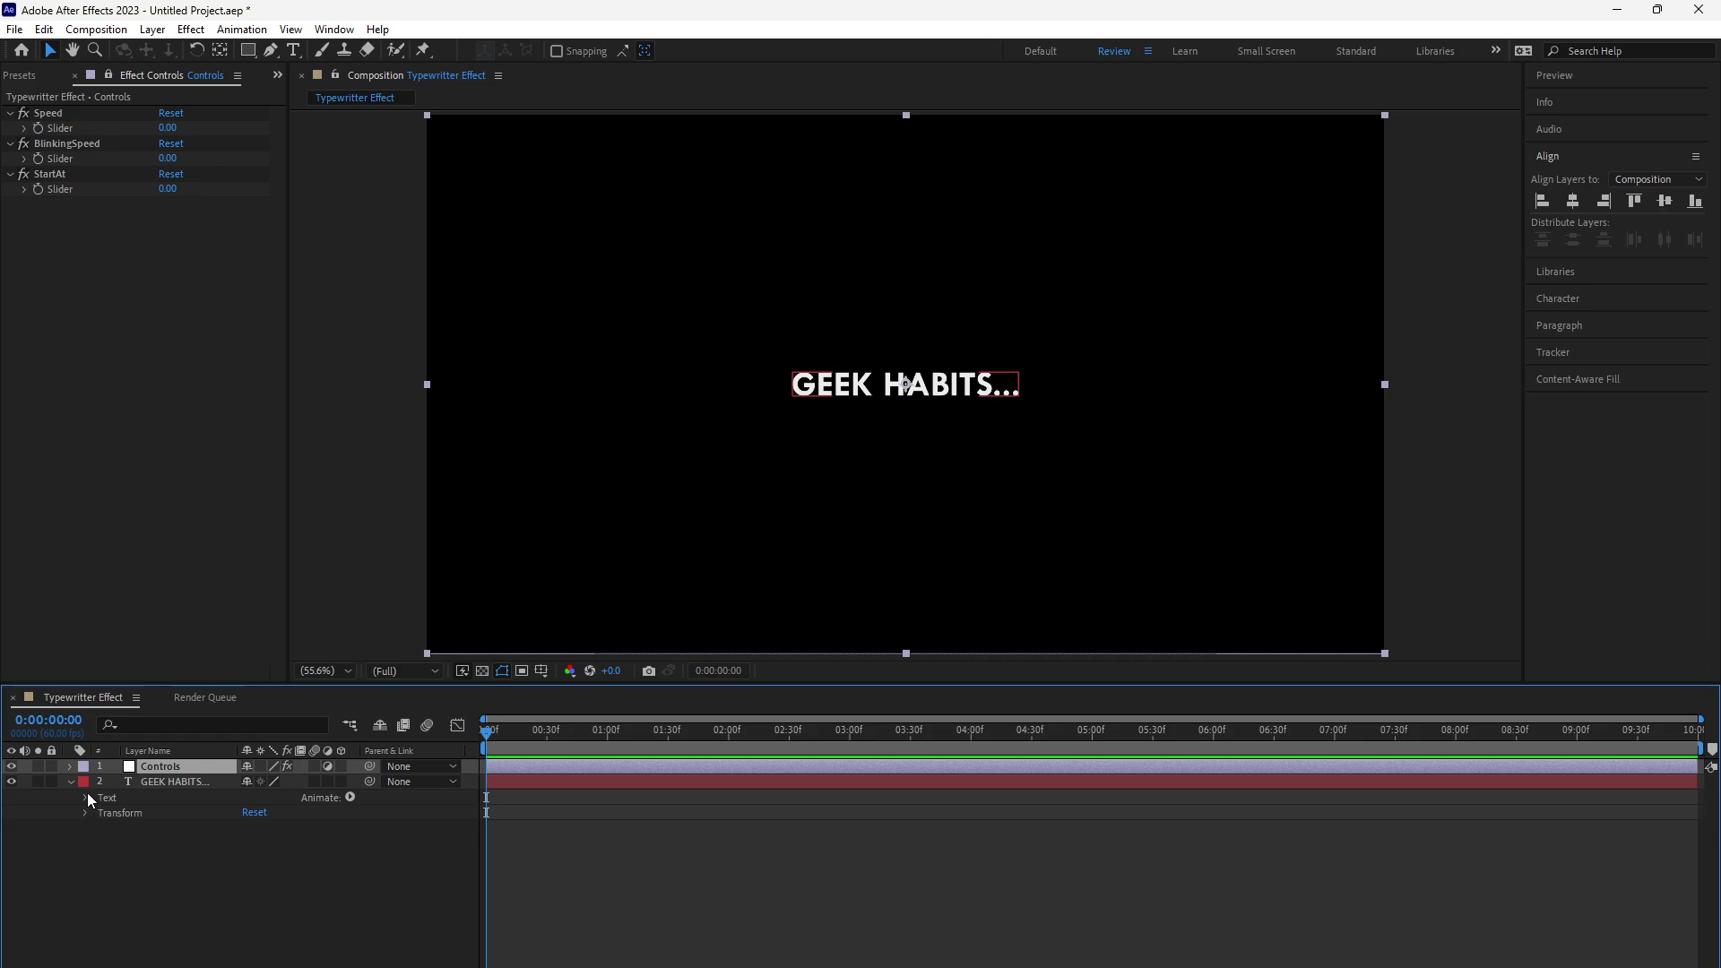
{"action": "left_click", "coordinate": [86, 798]}
{"action": "left_click", "coordinate": [114, 813]}
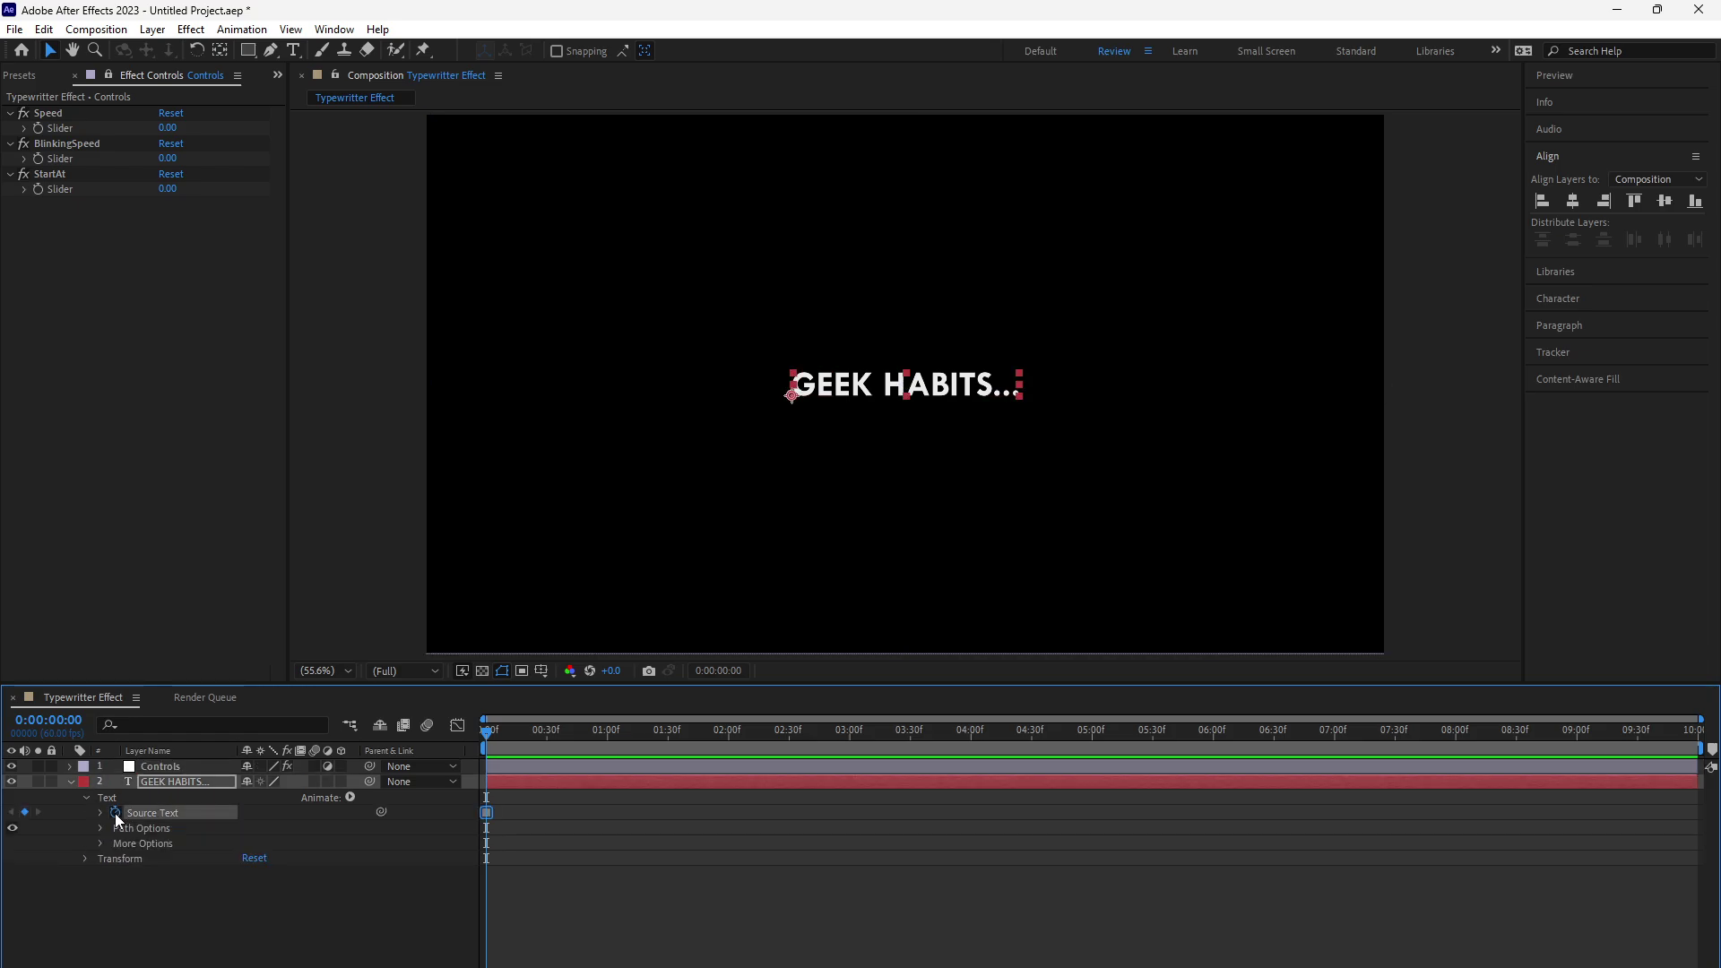
{"action": "left_click", "coordinate": [114, 814], "text": "alt"}
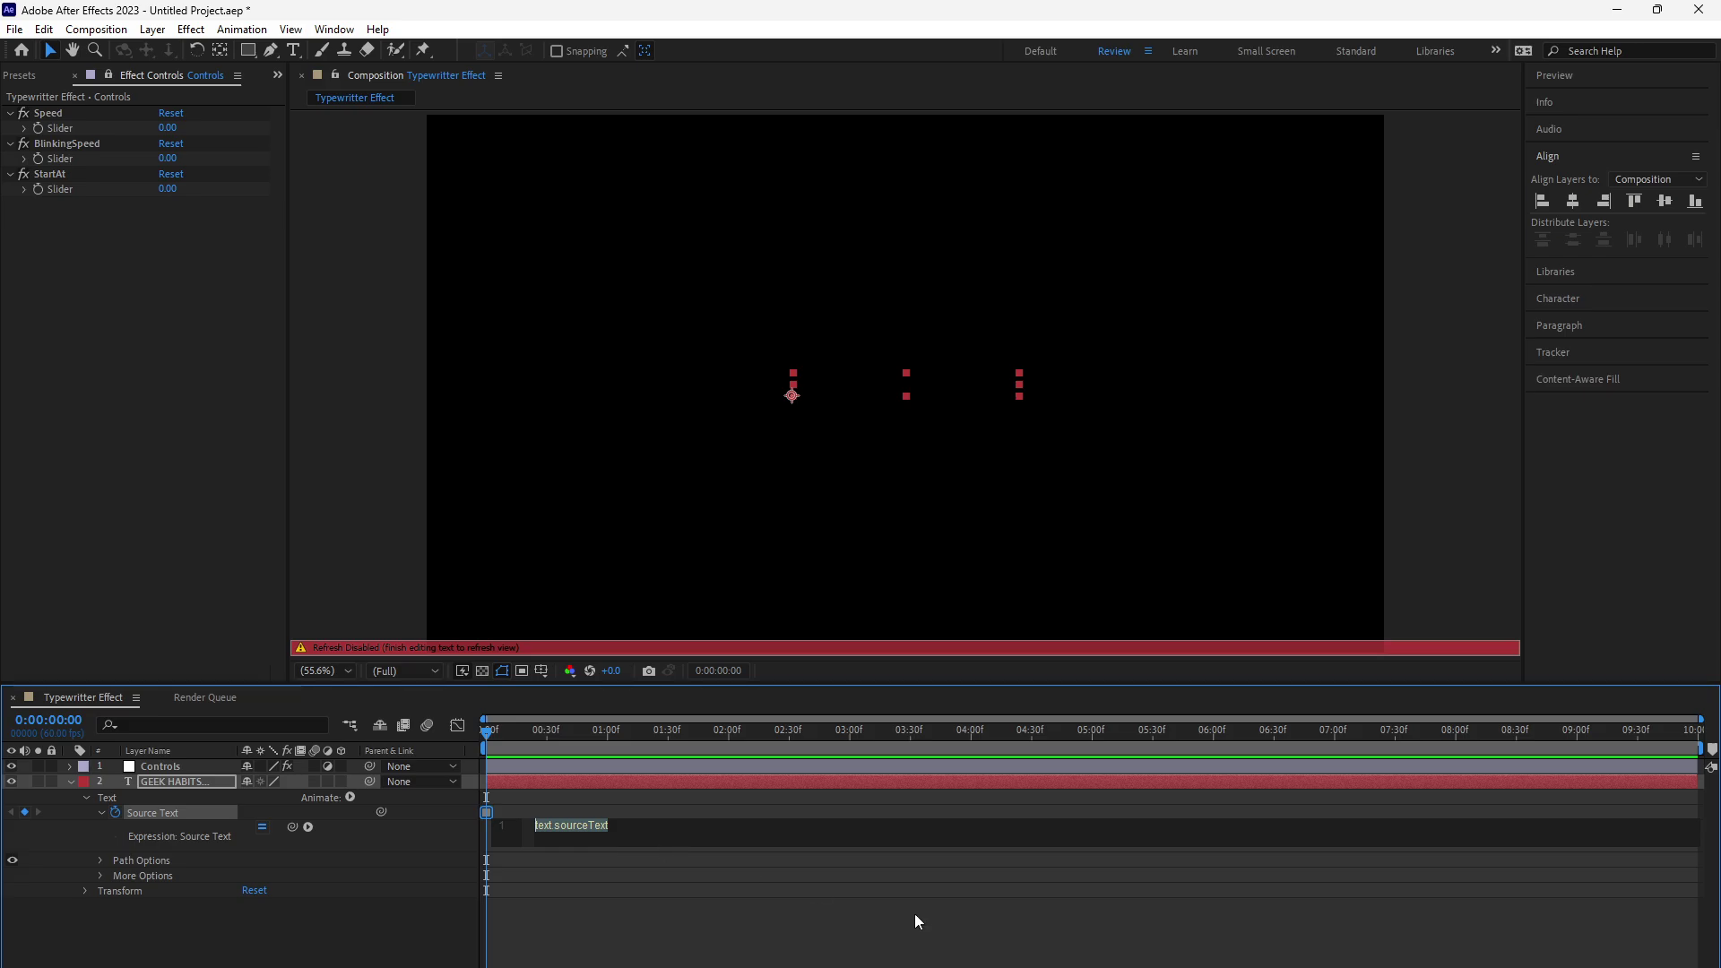
{"action": "key", "text": "alt+Tab"}
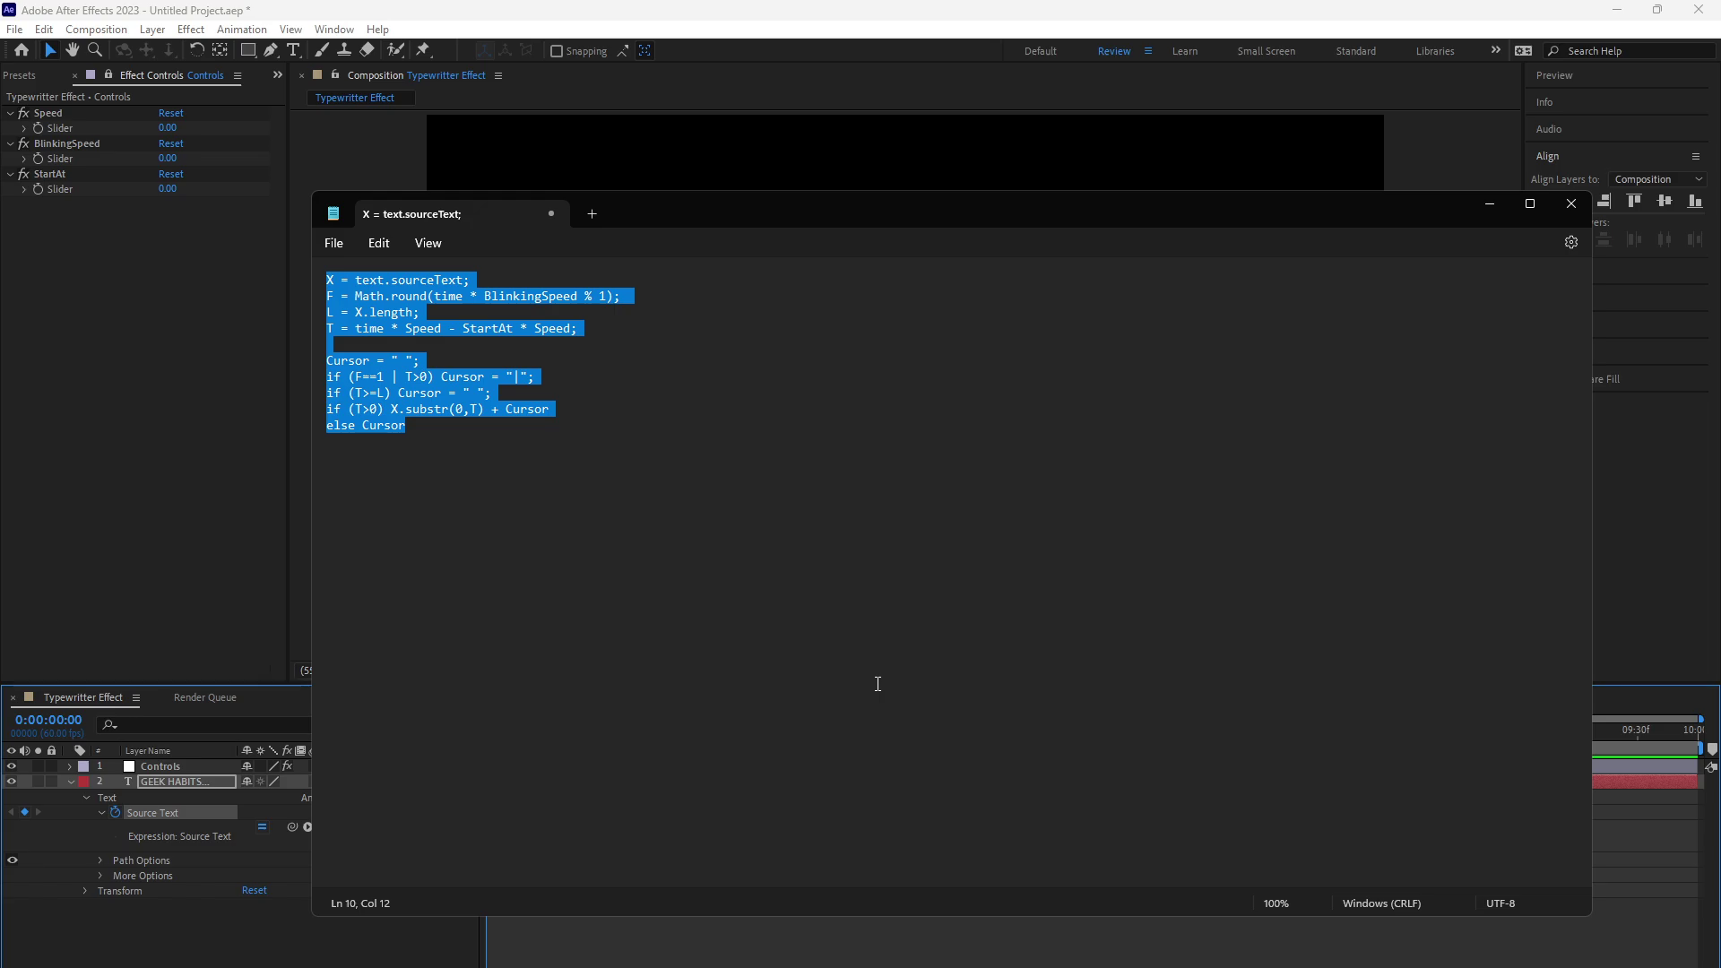
Step: In Notepad, add a 'Javascript Language' line and copy the ten lines of expression code
{"action": "left_click", "coordinate": [878, 684]}
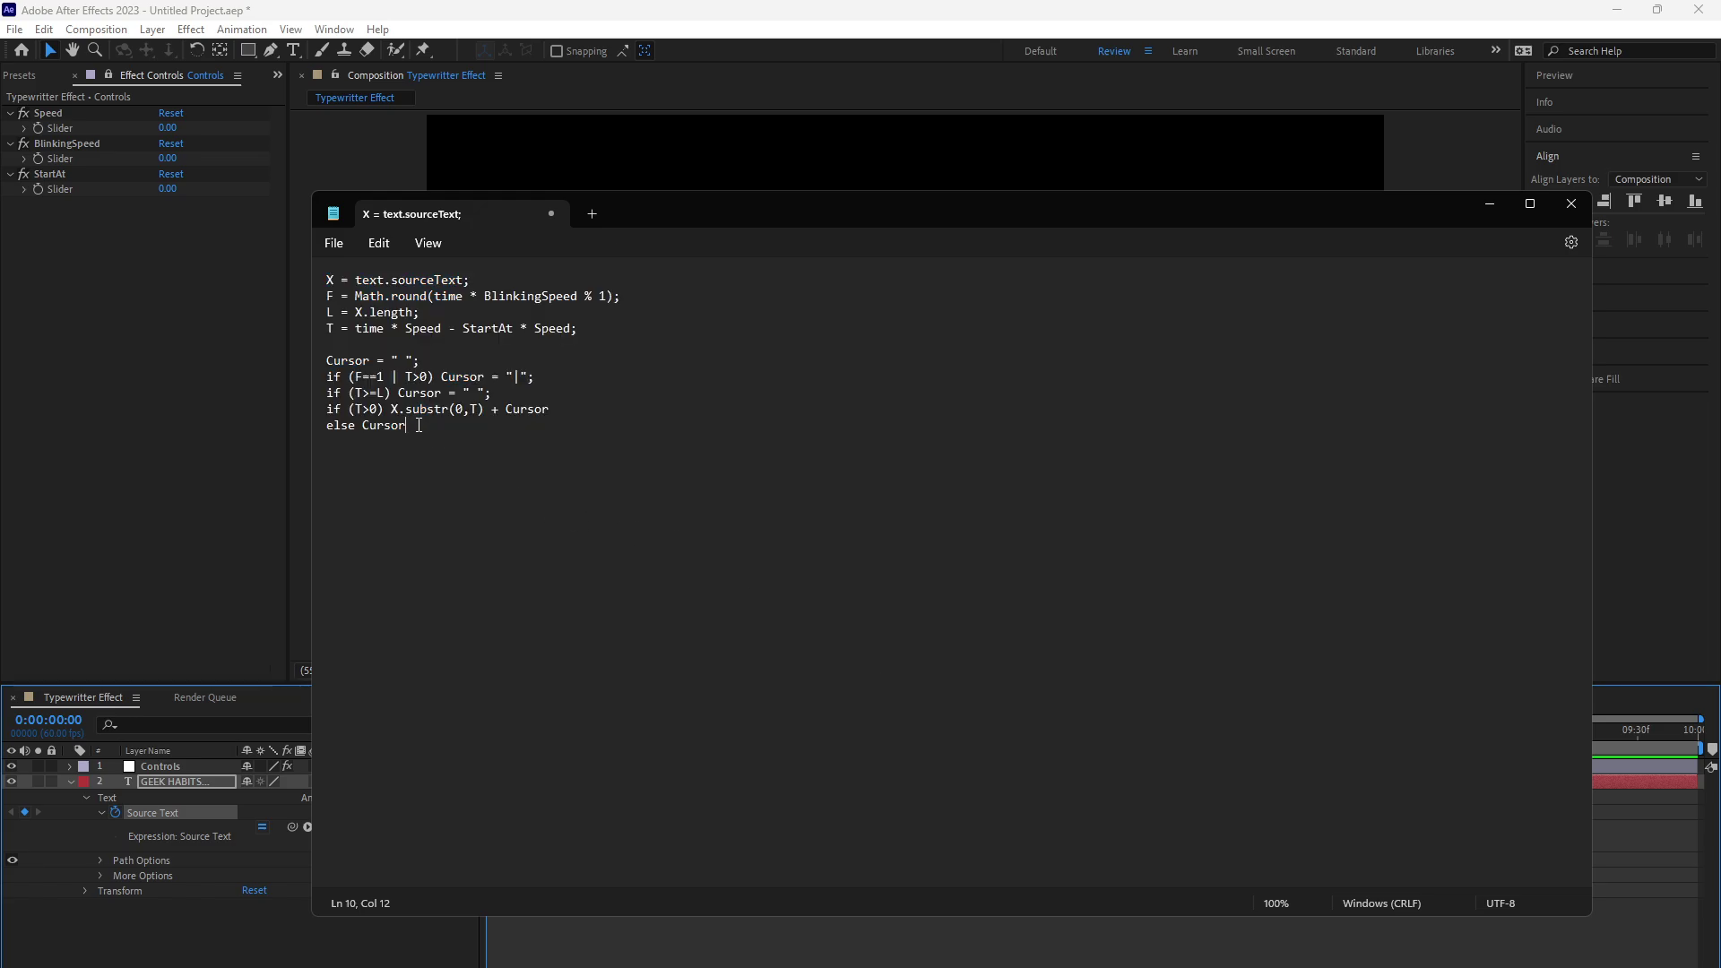
{"action": "key", "text": "Return"}
{"action": "key", "text": "Return"}
{"action": "type", "text": "Javascript "}
{"action": "type", "text": "Language"}
{"action": "left_click_drag", "start_coordinate": [406, 427], "coordinate": [276, 285]}
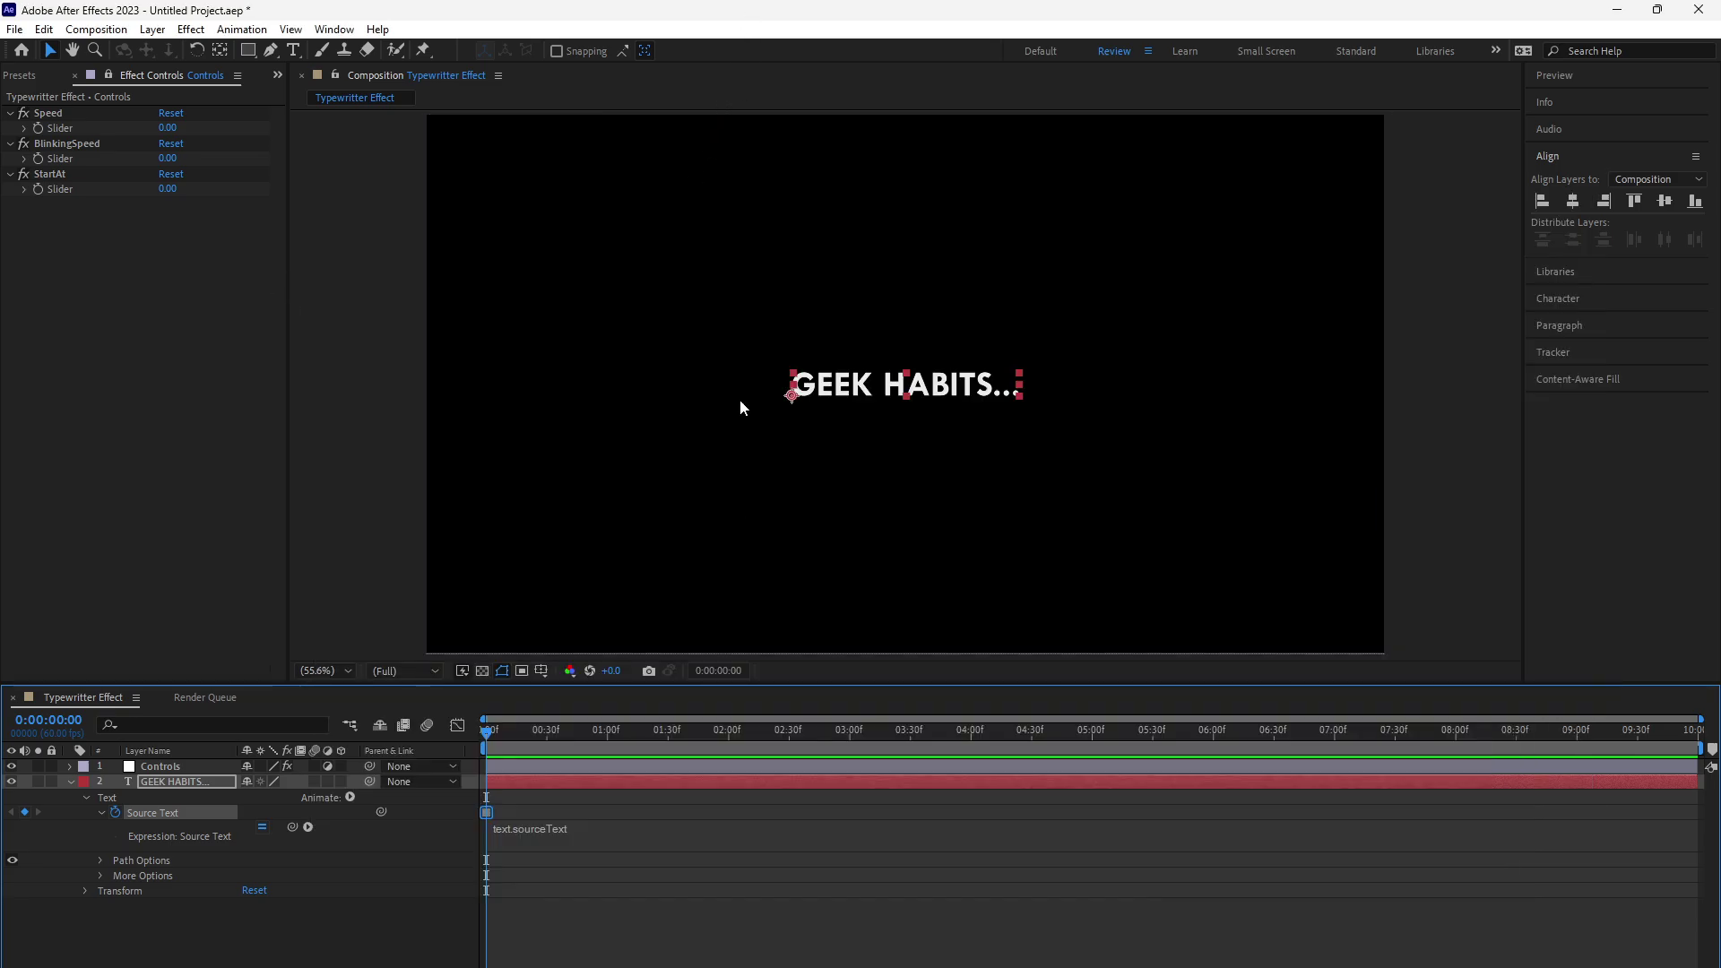
Step: Paste the code over text.sourceText in After Effects and enlarge the expression field
{"action": "left_click", "coordinate": [751, 19]}
{"action": "left_click", "coordinate": [584, 832]}
{"action": "key", "text": "ctrl+v"}
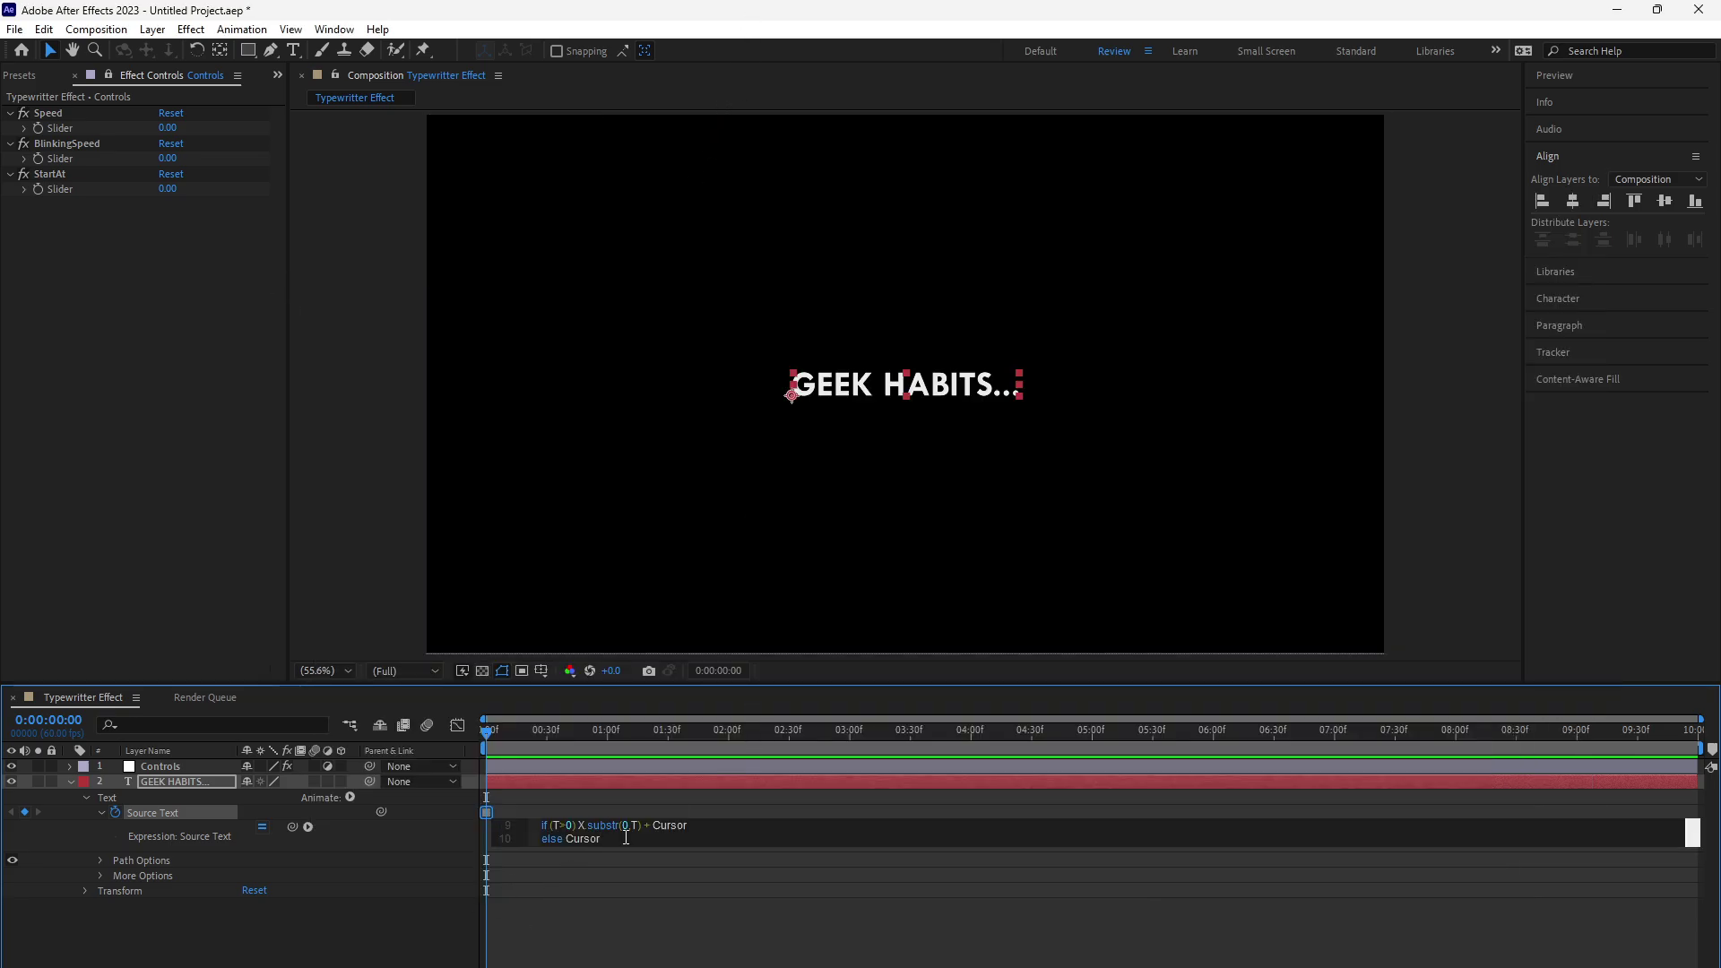
{"action": "left_click_drag", "start_coordinate": [629, 847], "coordinate": [627, 957]}
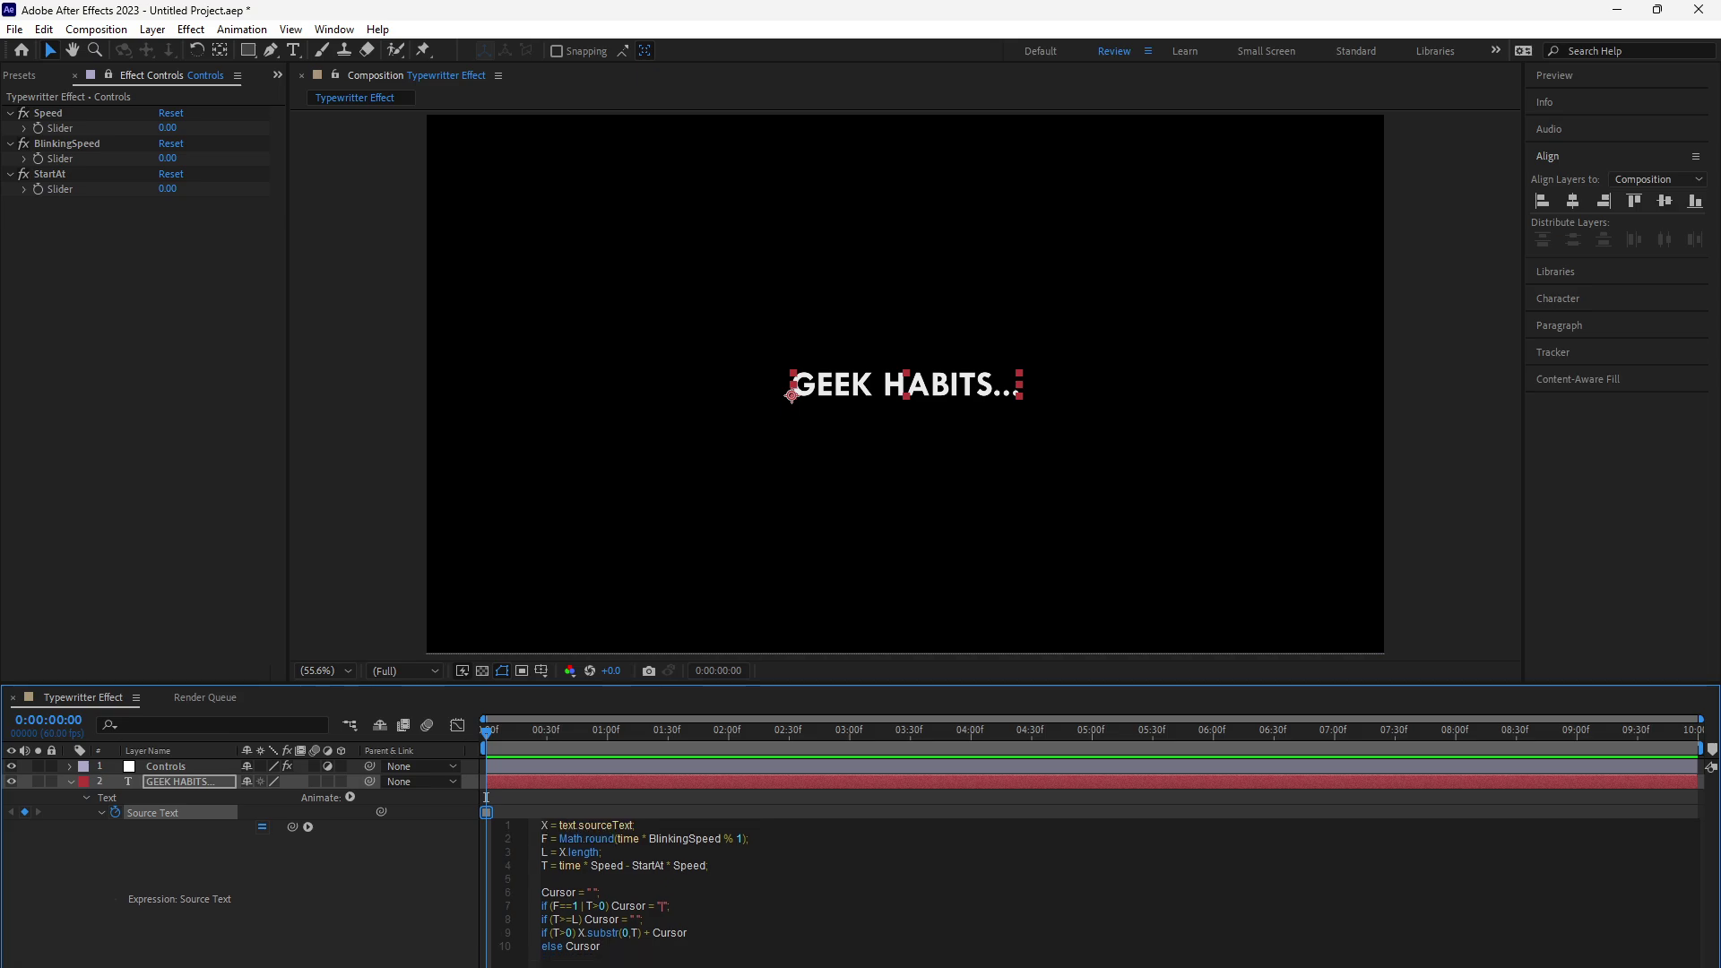
Step: Apply the pasted expression, then pick-whip line 2's BlinkingSpeed to the BlinkingSpeed slider
{"action": "left_click", "coordinate": [460, 891]}
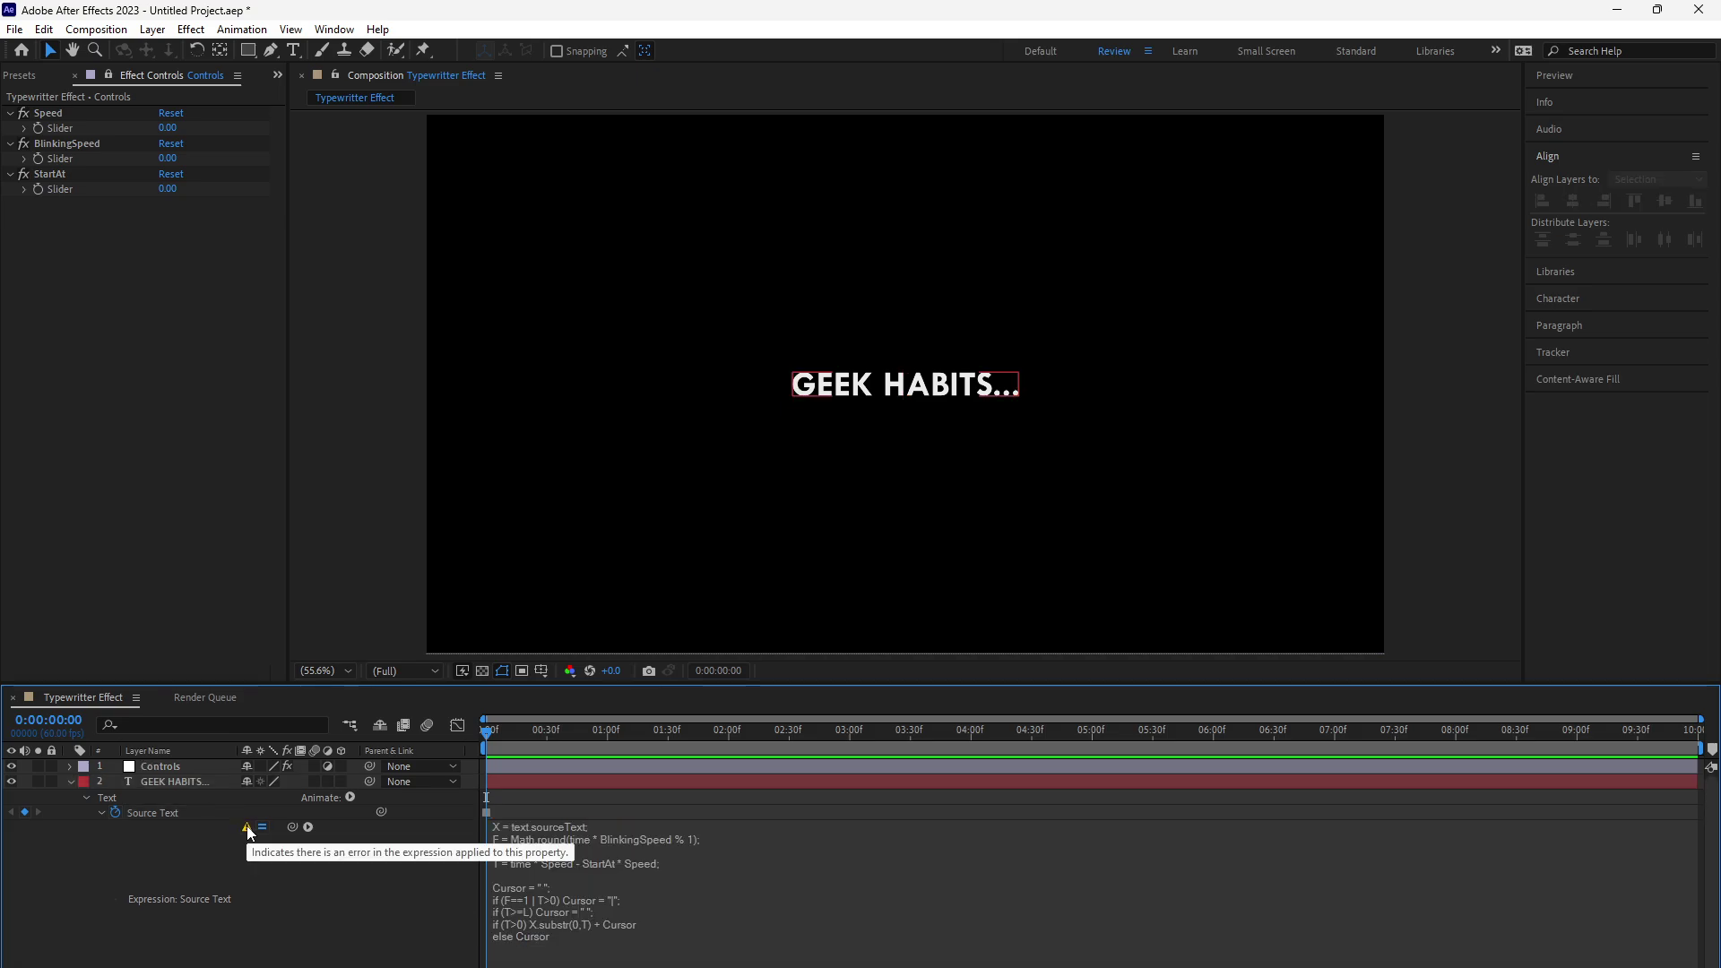
{"action": "left_click", "coordinate": [735, 893]}
{"action": "left_click", "coordinate": [596, 838]}
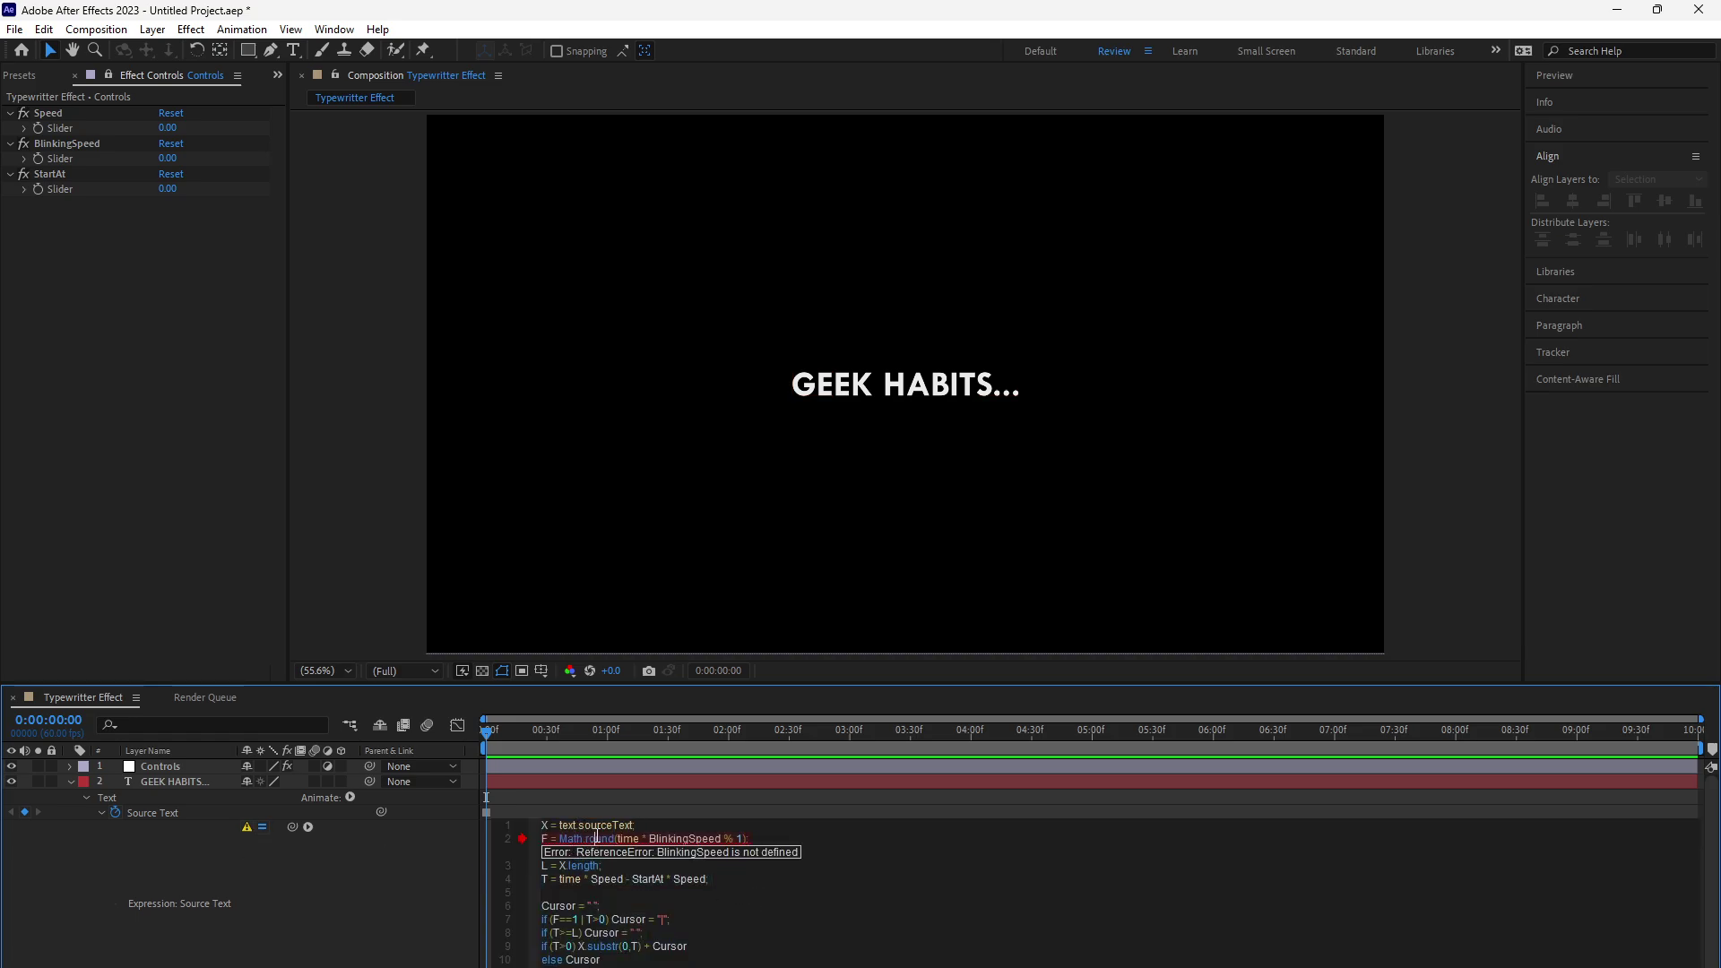
{"action": "left_click_drag", "start_coordinate": [651, 838], "coordinate": [721, 845]}
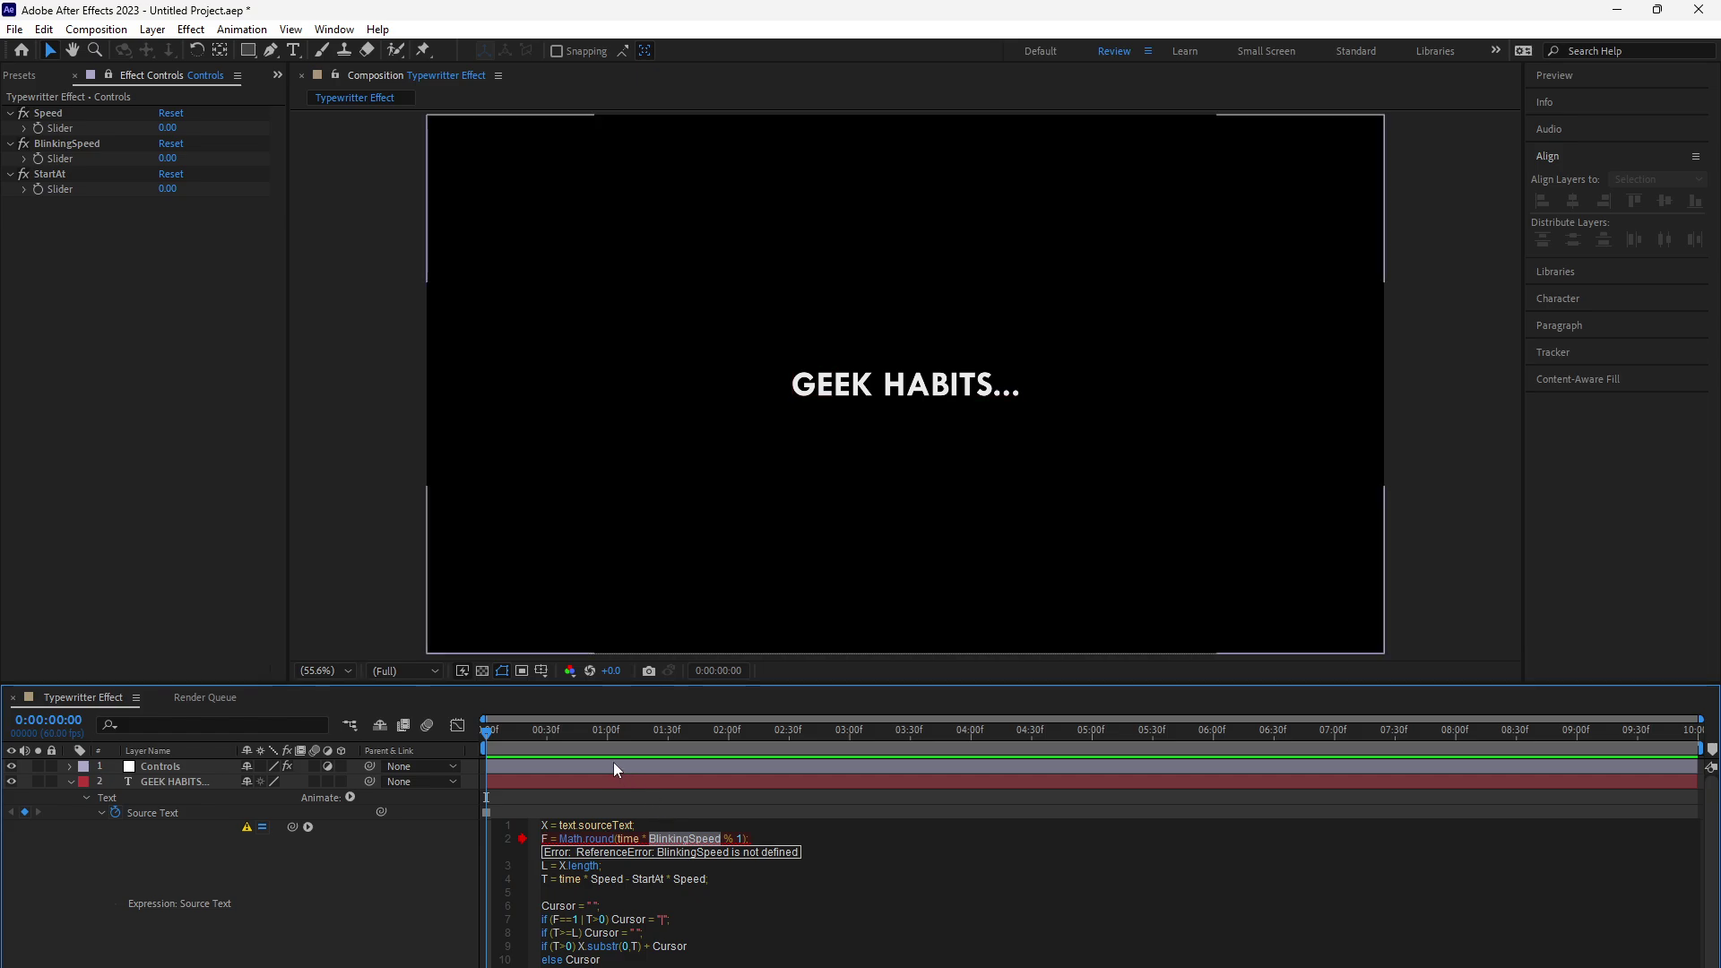
{"action": "left_click_drag", "start_coordinate": [292, 826], "coordinate": [59, 158]}
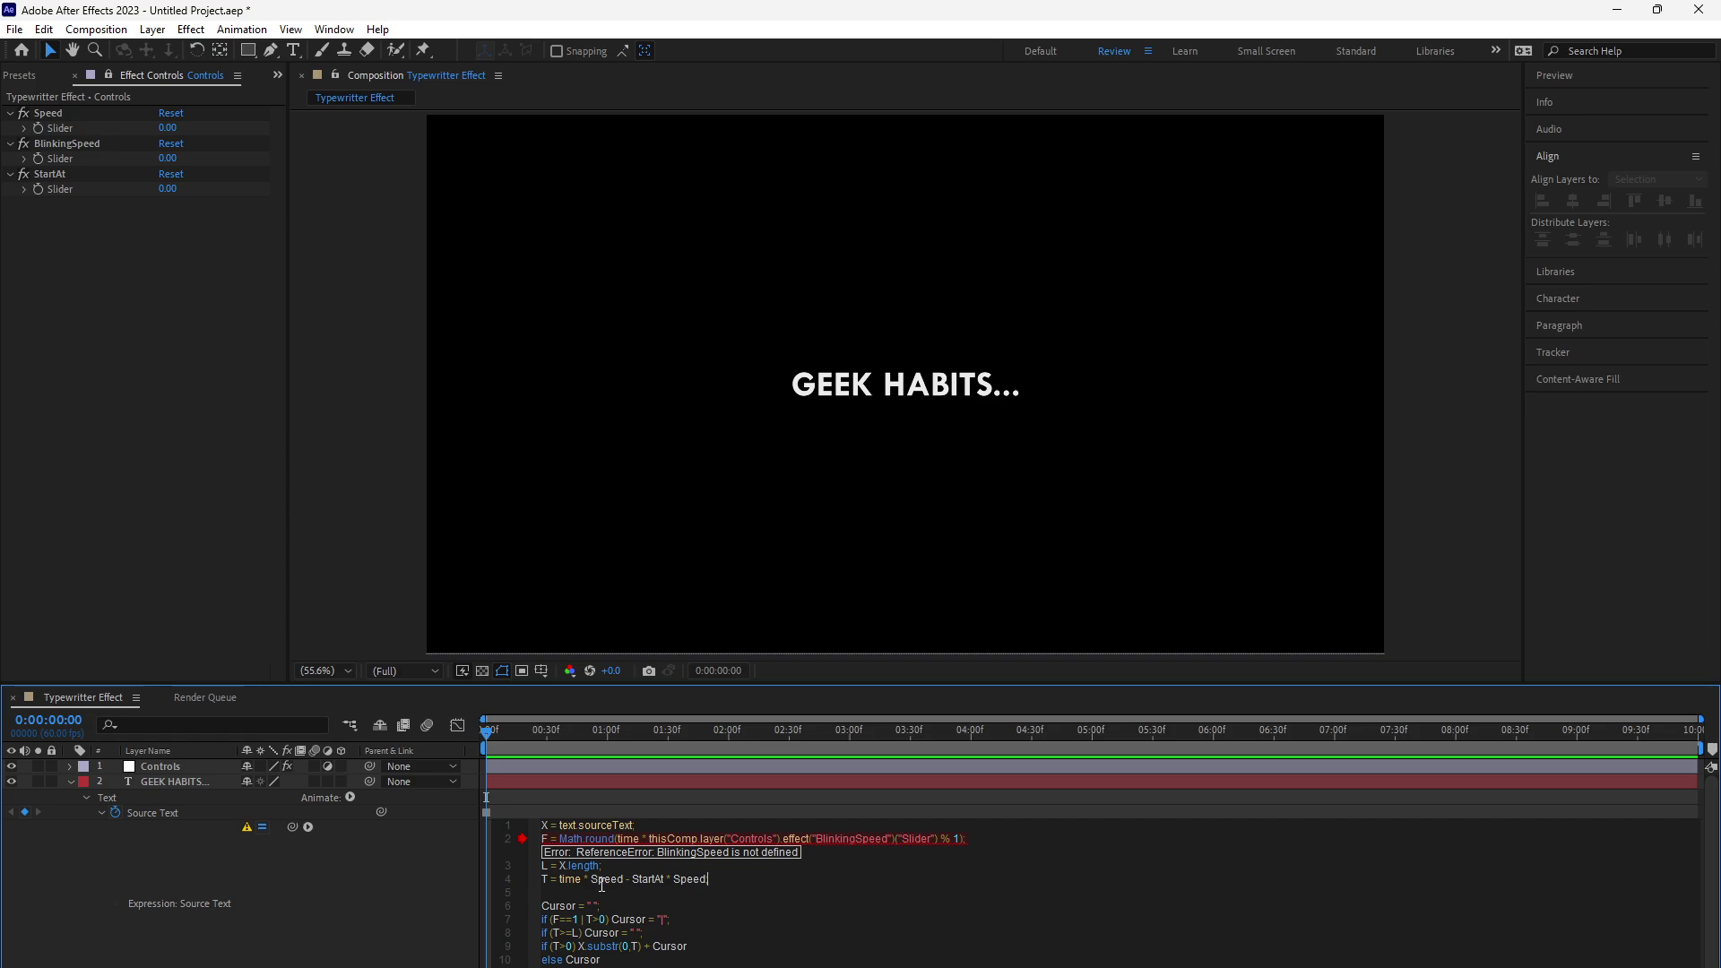
{"action": "left_click", "coordinate": [340, 878]}
{"action": "left_click", "coordinate": [690, 895]}
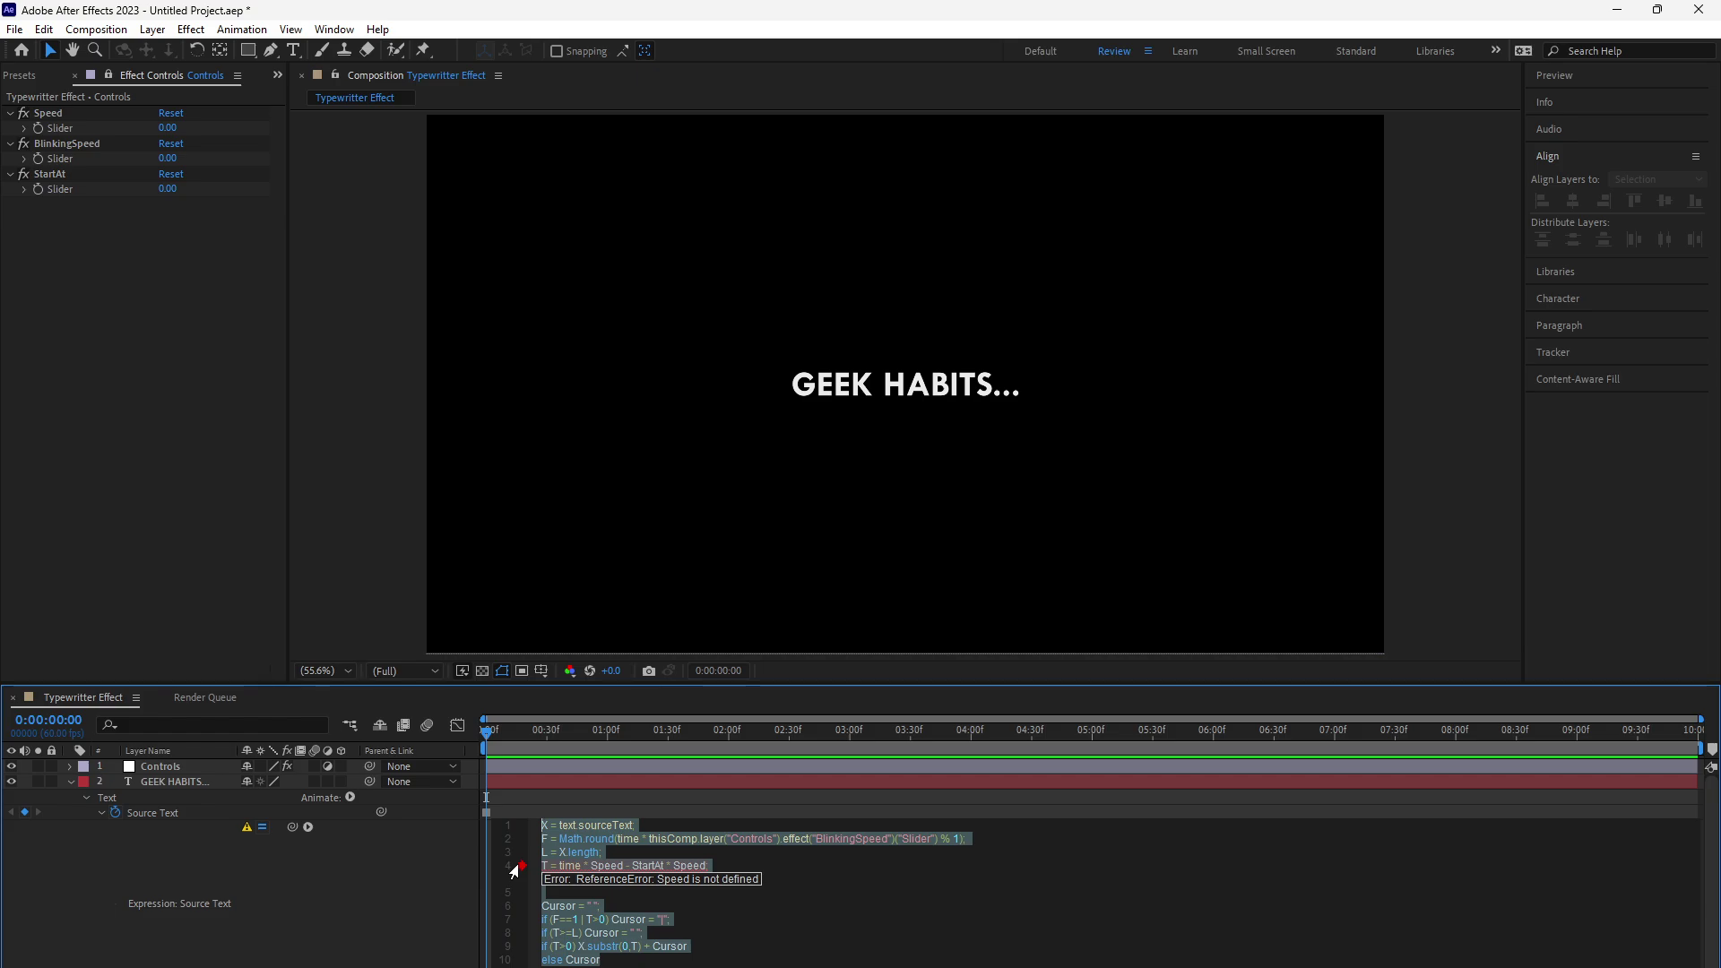
Step: Pick-whip line 4's two Speed references and StartAt to their Controls sliders, then apply
{"action": "left_click", "coordinate": [621, 868]}
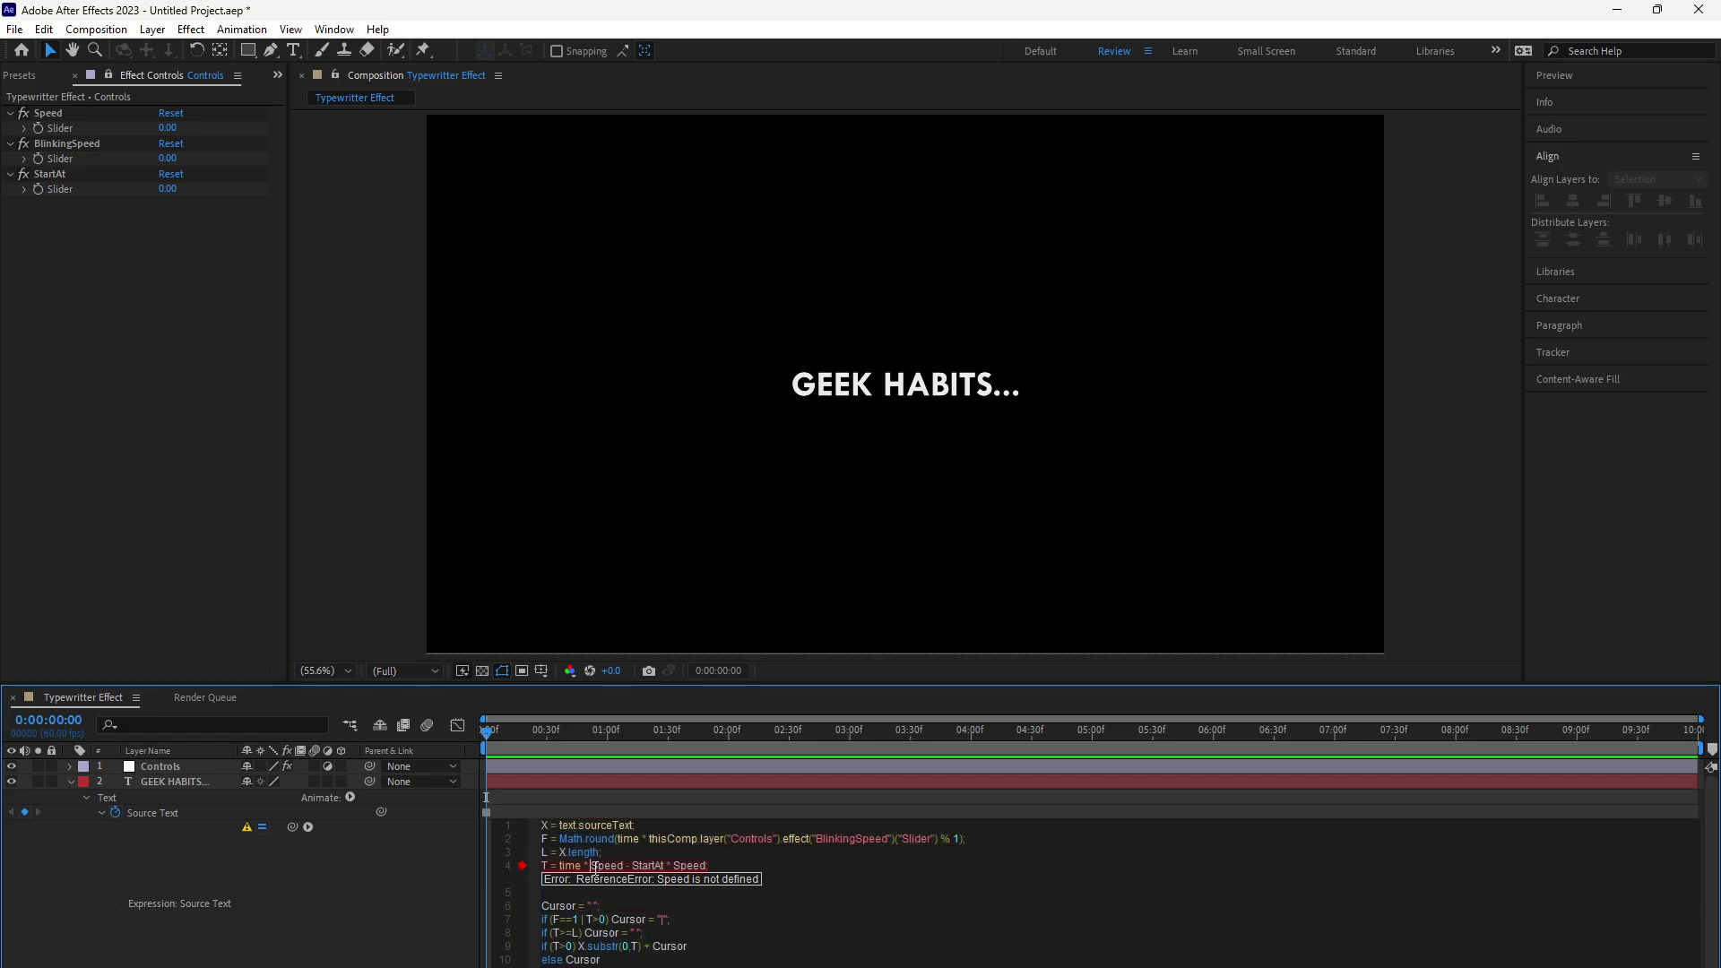
{"action": "left_click_drag", "start_coordinate": [591, 866], "coordinate": [623, 866]}
{"action": "left_click_drag", "start_coordinate": [293, 827], "coordinate": [62, 126]}
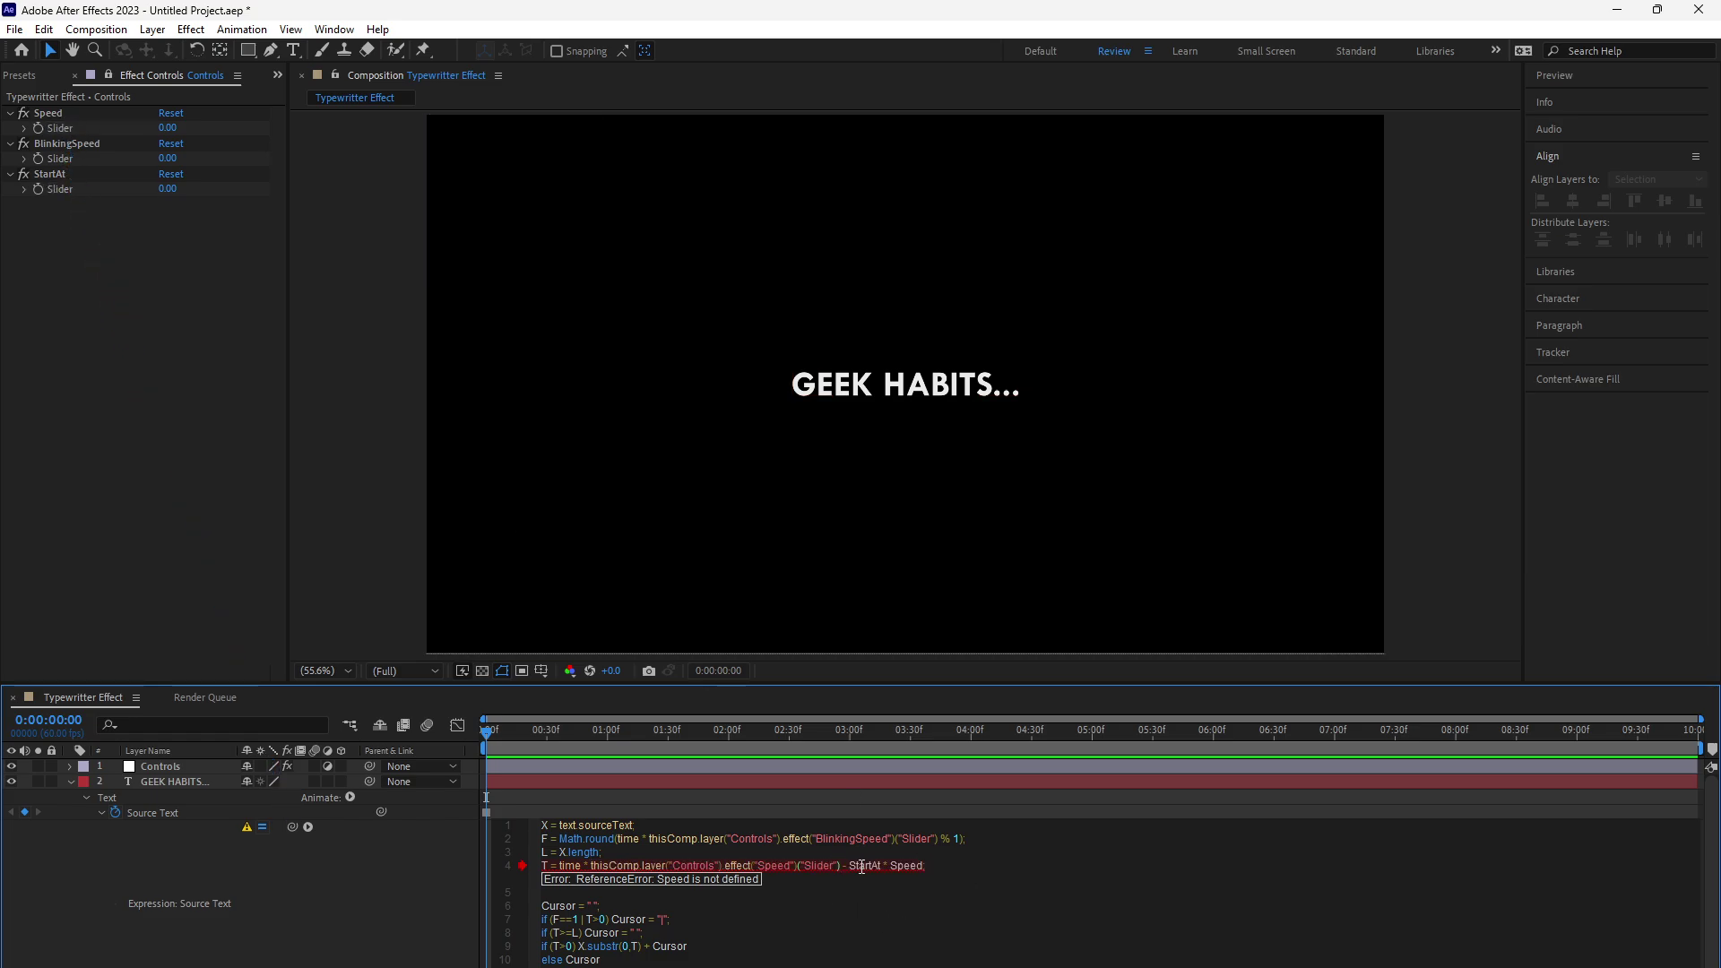
{"action": "left_click_drag", "start_coordinate": [851, 866], "coordinate": [881, 863]}
{"action": "left_click_drag", "start_coordinate": [292, 826], "coordinate": [64, 188]}
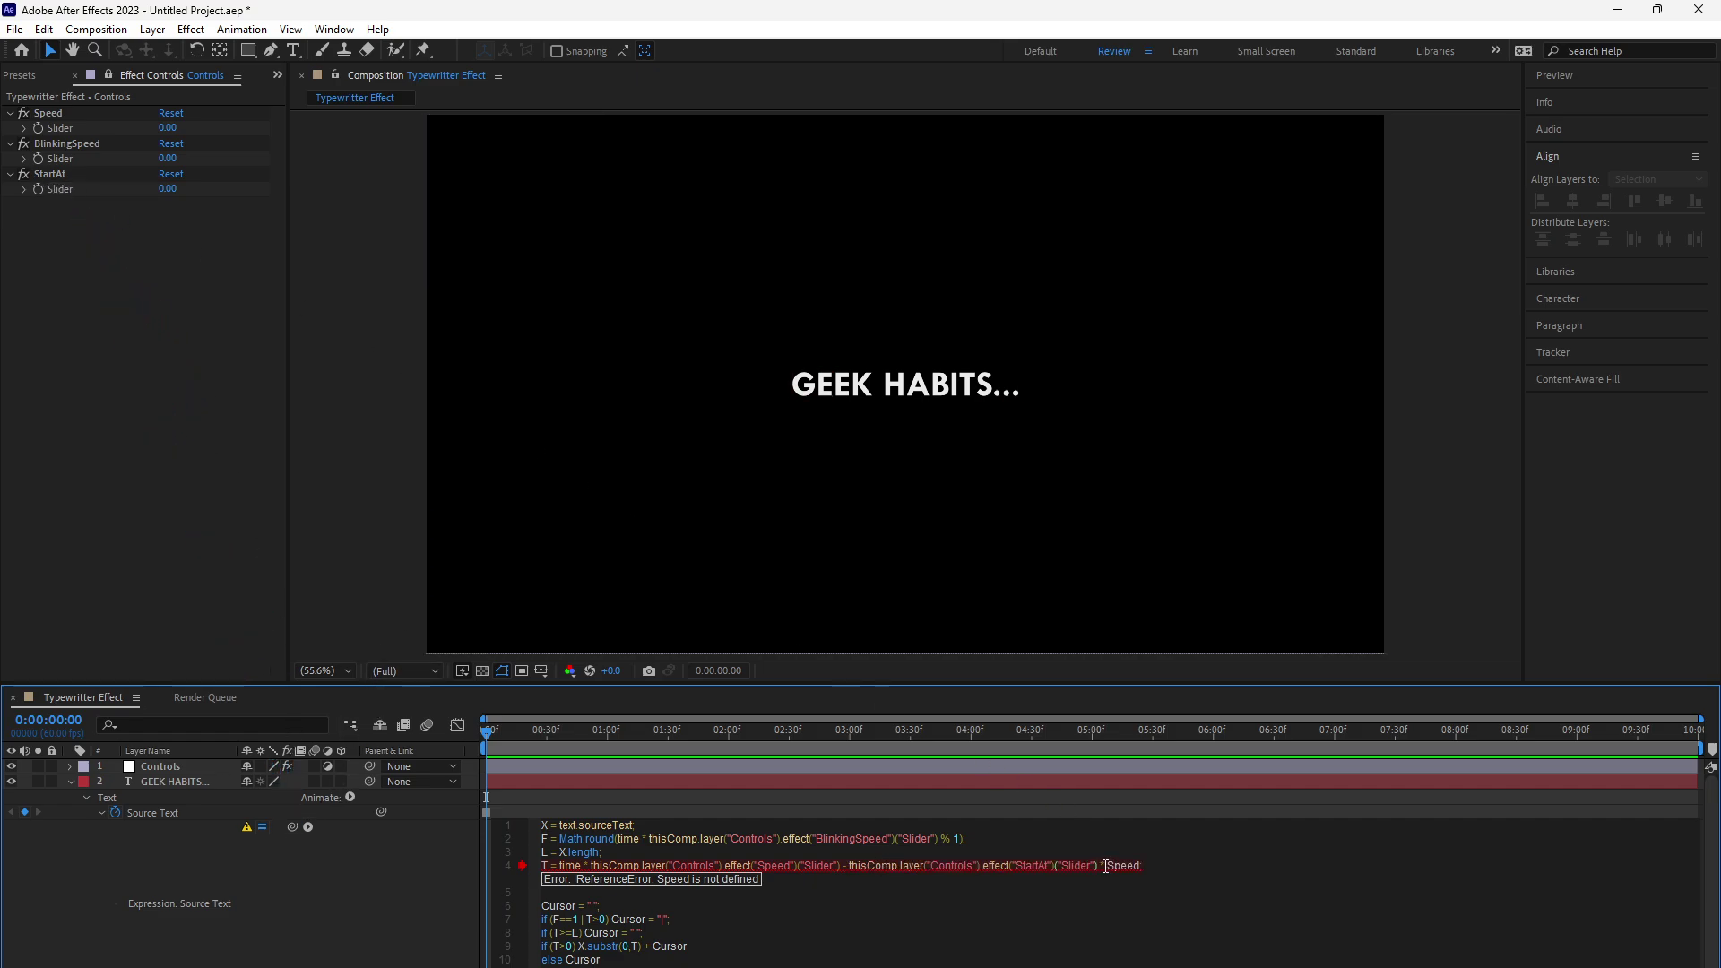
{"action": "left_click_drag", "start_coordinate": [1108, 867], "coordinate": [1140, 865]}
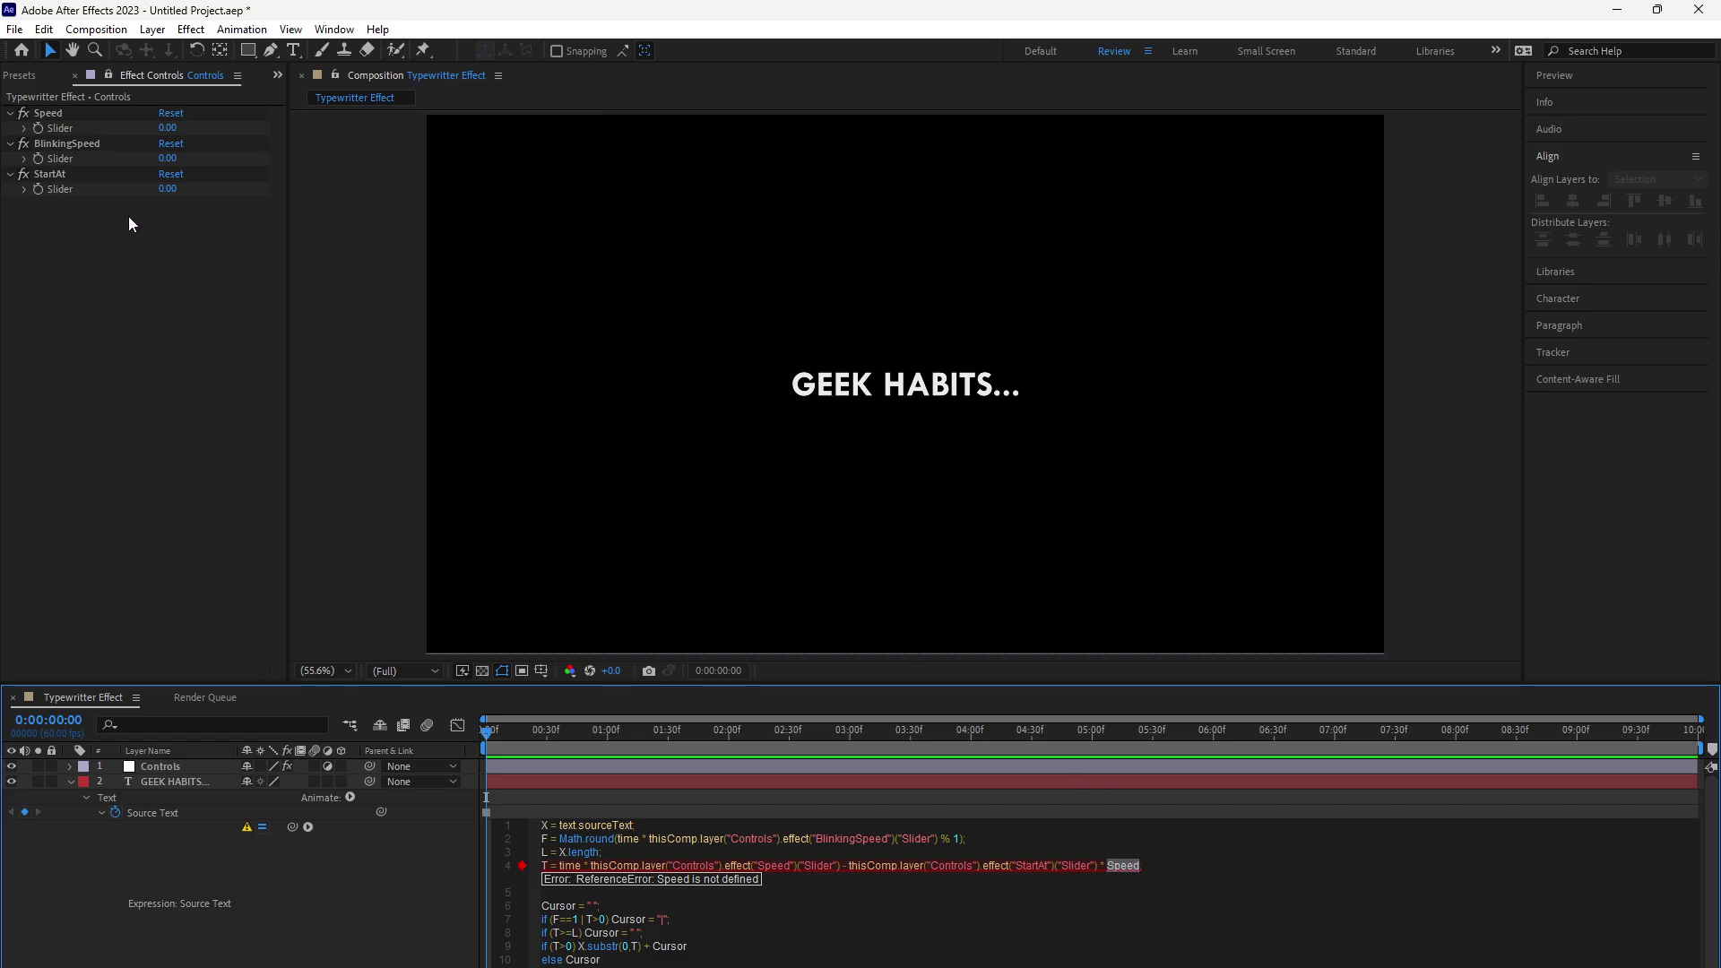
{"action": "left_click", "coordinate": [296, 827]}
{"action": "left_click_drag", "start_coordinate": [291, 825], "coordinate": [101, 256]}
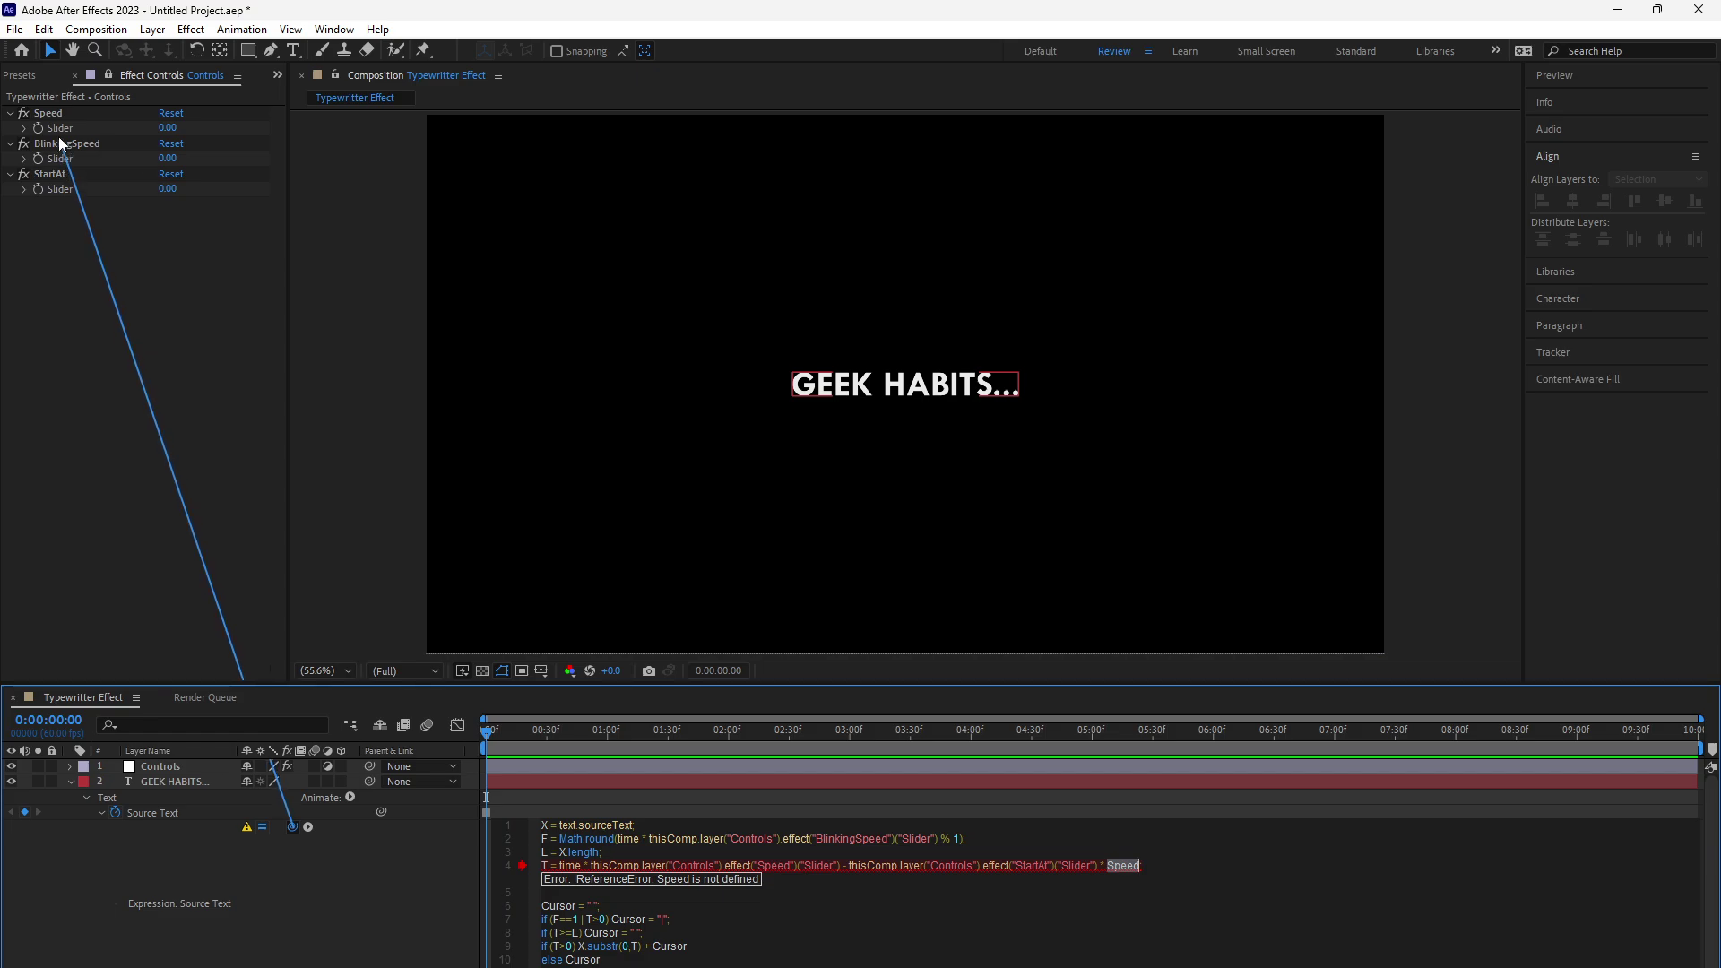
{"action": "left_click_drag", "start_coordinate": [100, 256], "coordinate": [59, 127]}
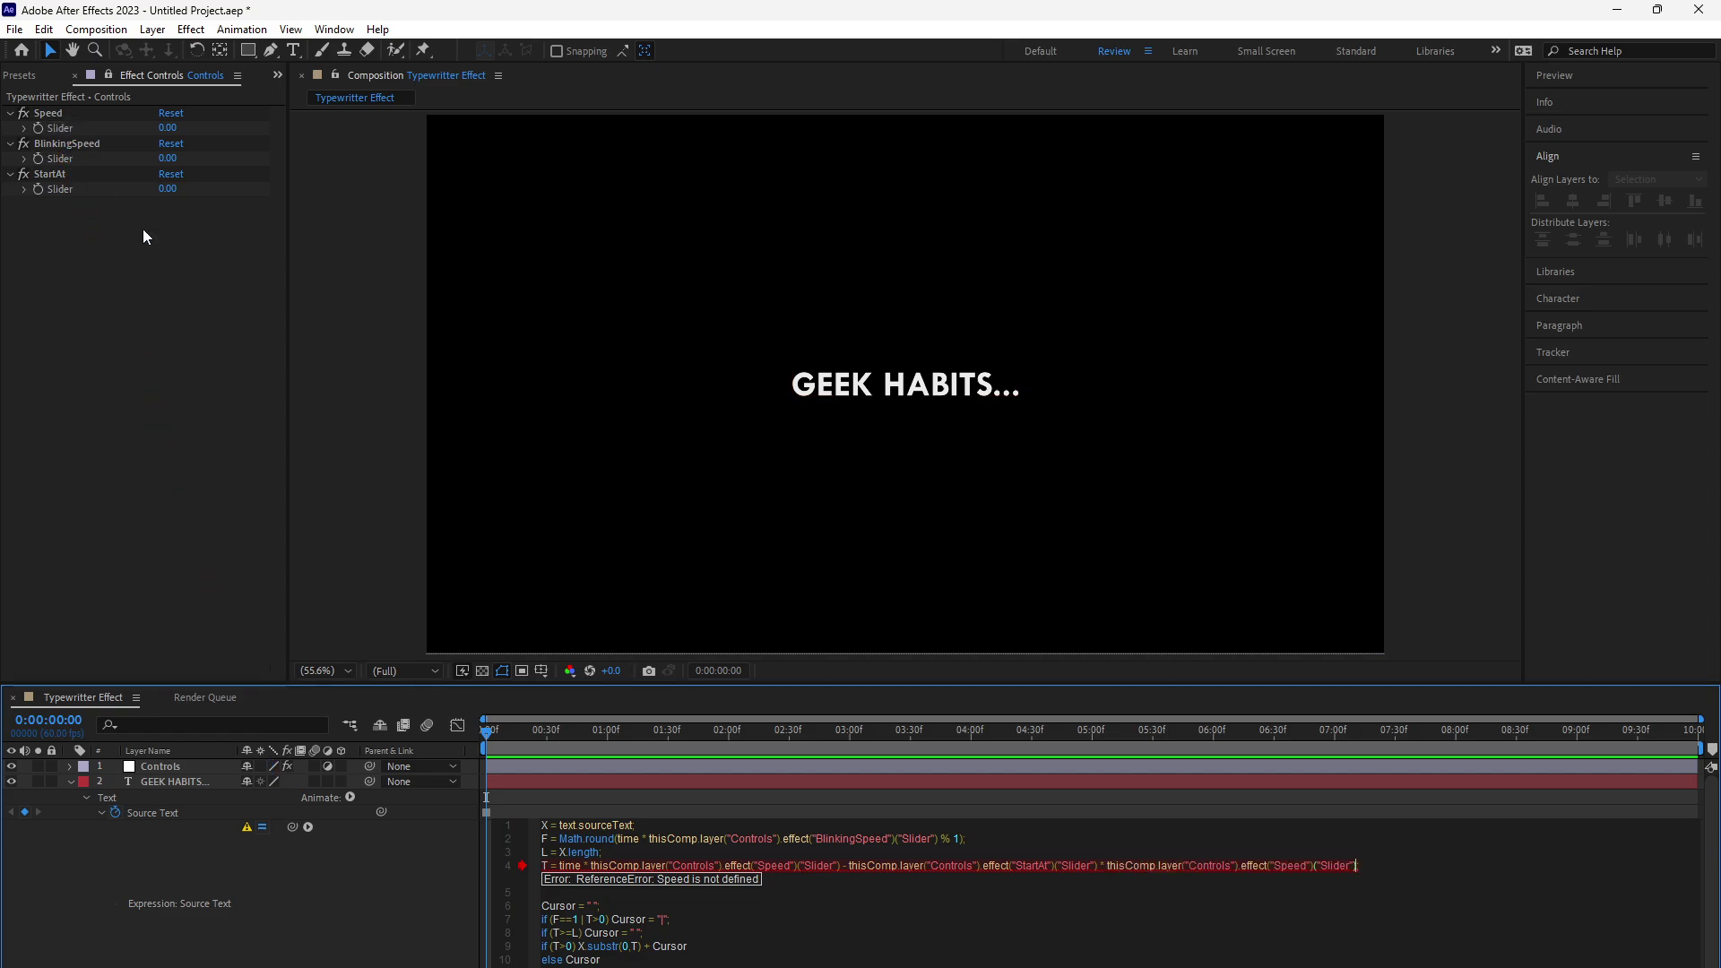
{"action": "left_click", "coordinate": [417, 932]}
Step: Collapse the GEEK HABITS layer's Source Text and Text groups, open Preview, select Controls
{"action": "left_click", "coordinate": [782, 913]}
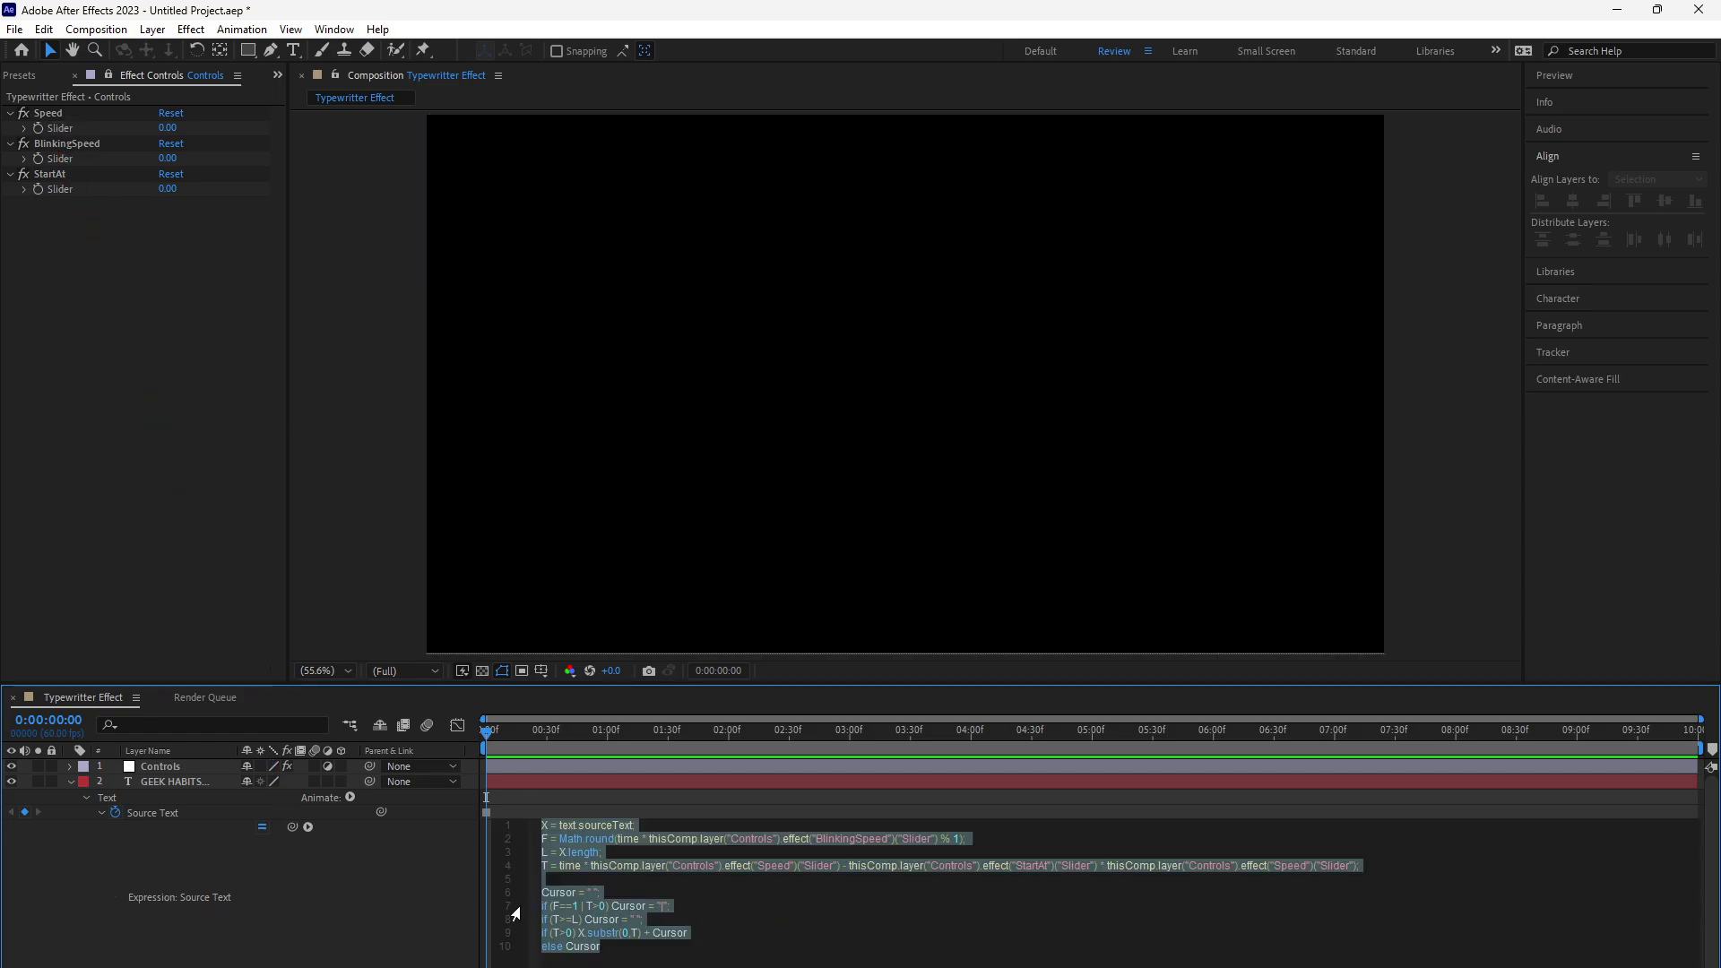
{"action": "left_click", "coordinate": [328, 879]}
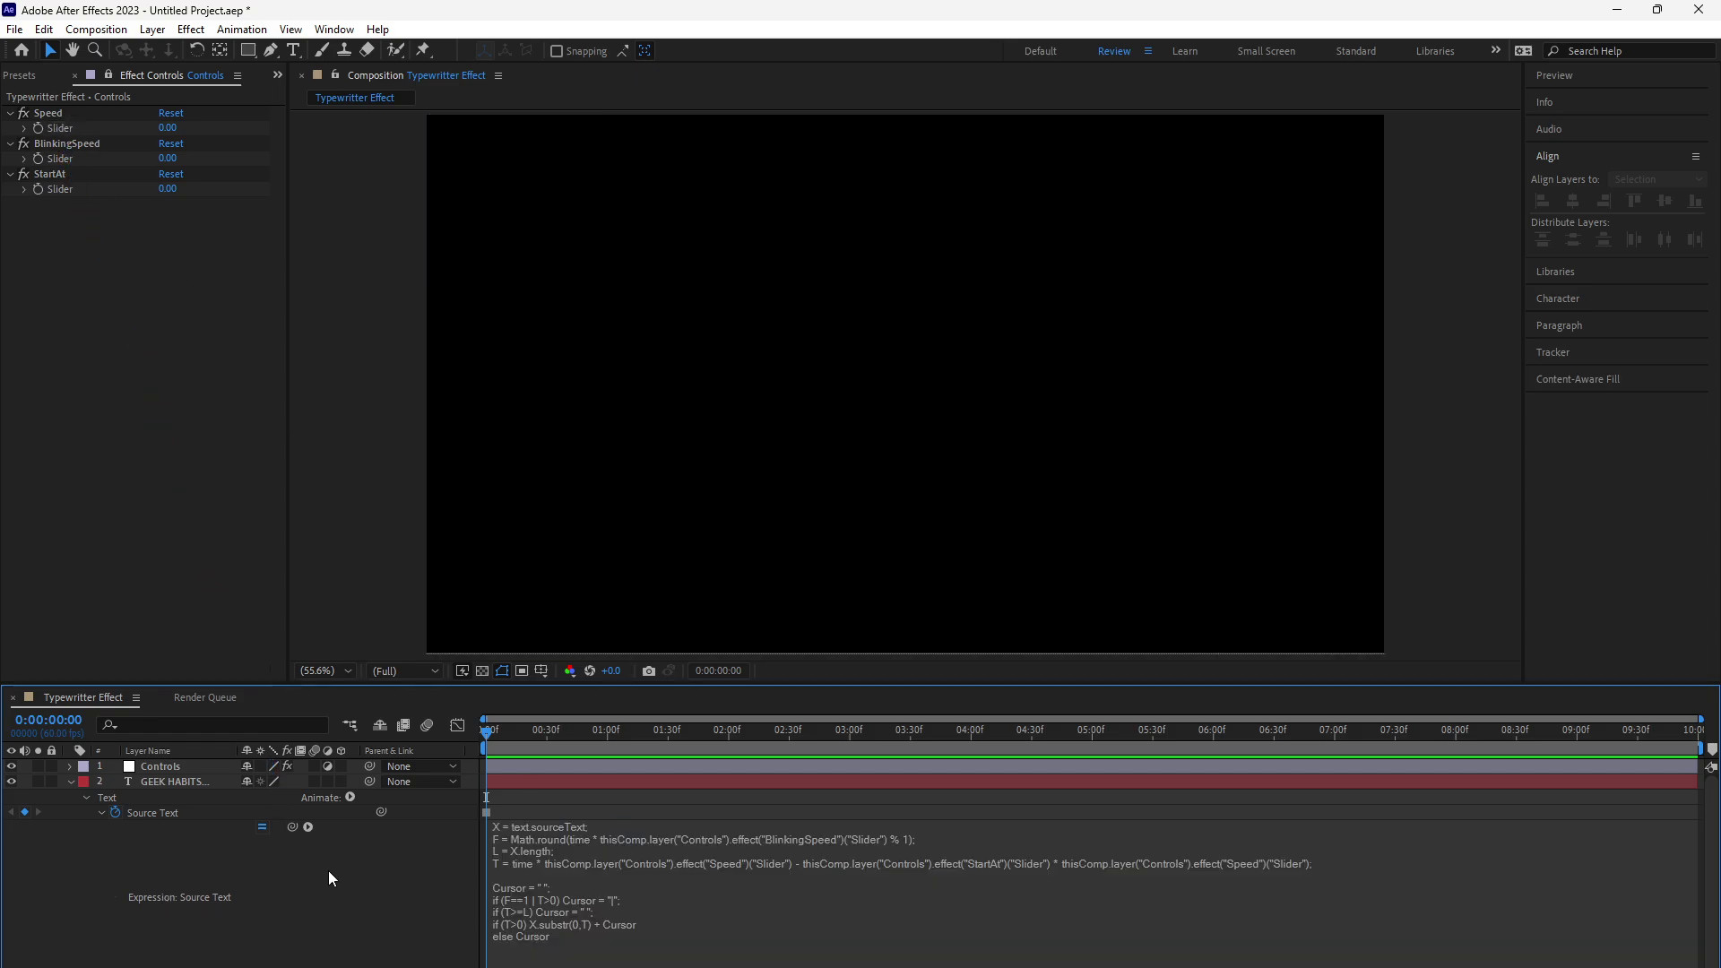
{"action": "left_click", "coordinate": [101, 812]}
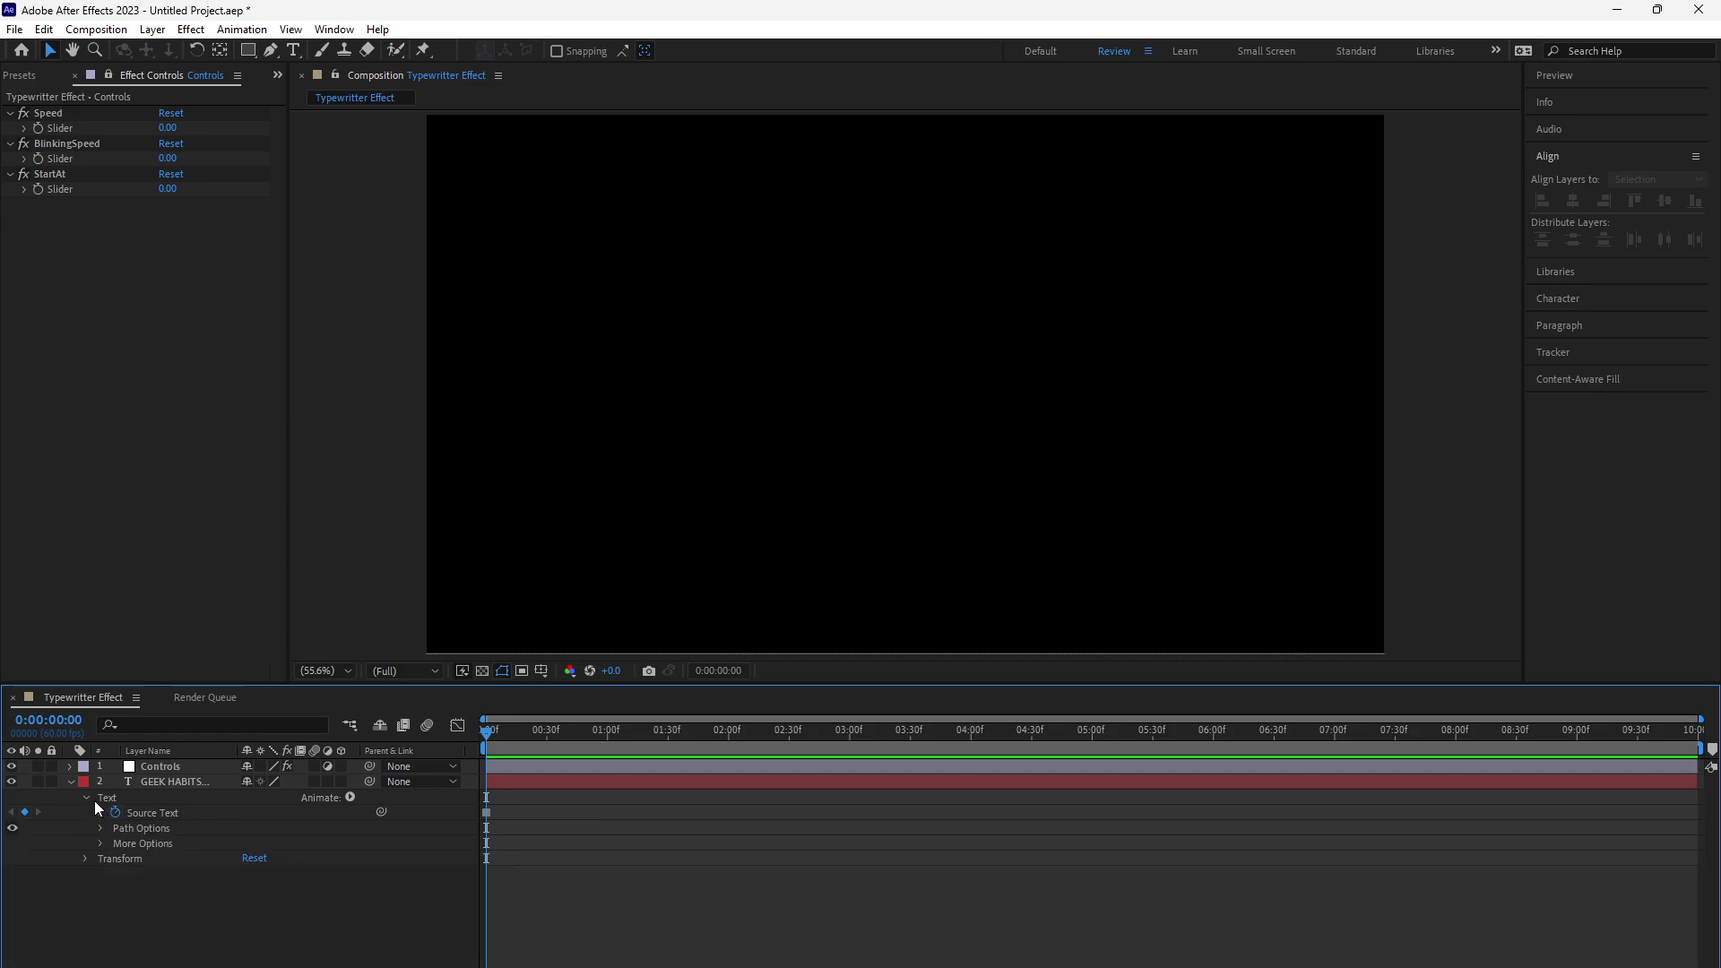
{"action": "left_click", "coordinate": [85, 796]}
{"action": "left_click", "coordinate": [70, 781]}
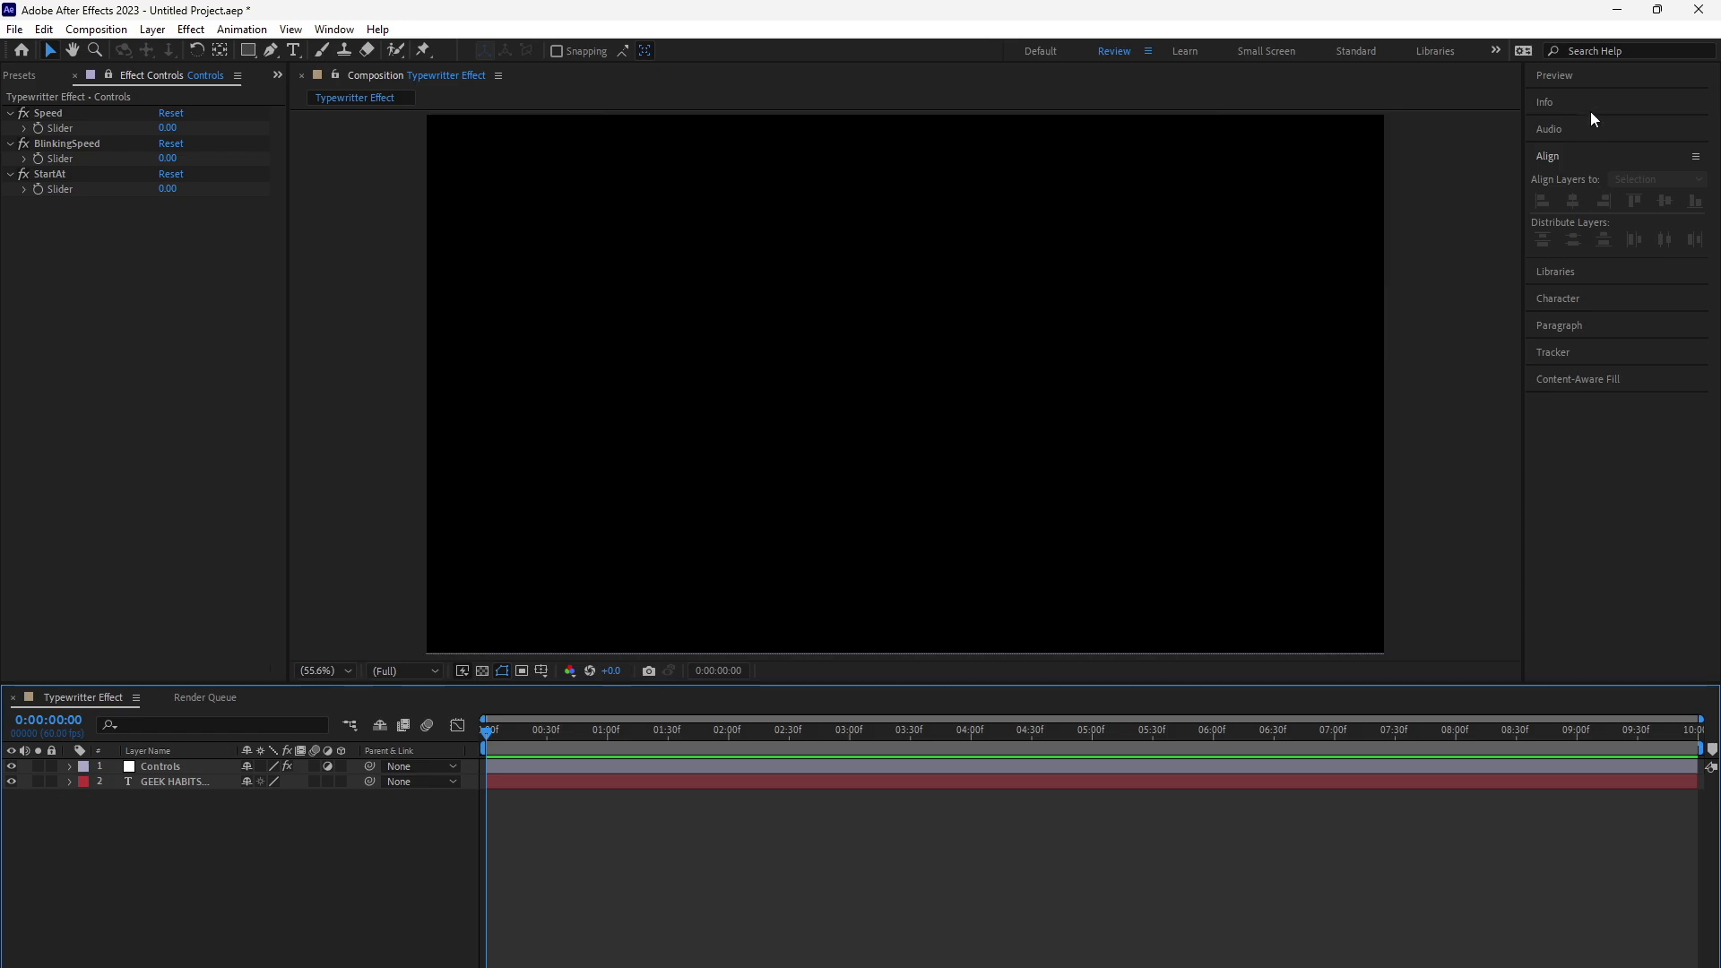
{"action": "left_click", "coordinate": [1569, 74]}
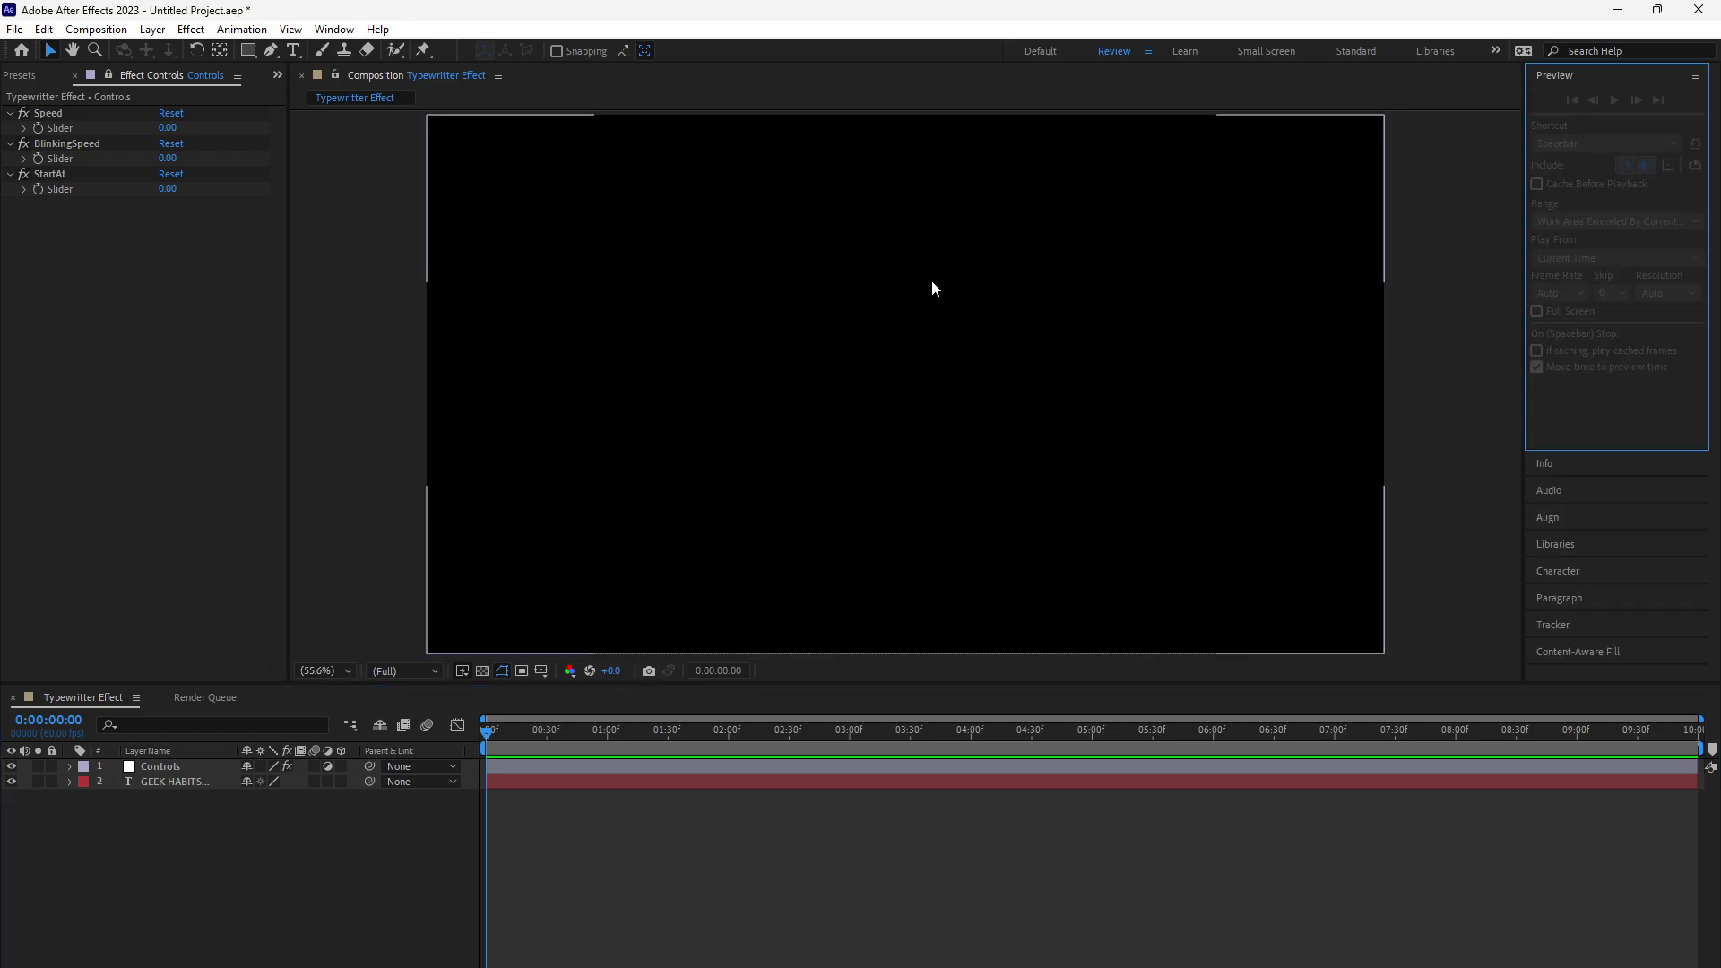
{"action": "left_click", "coordinate": [511, 330]}
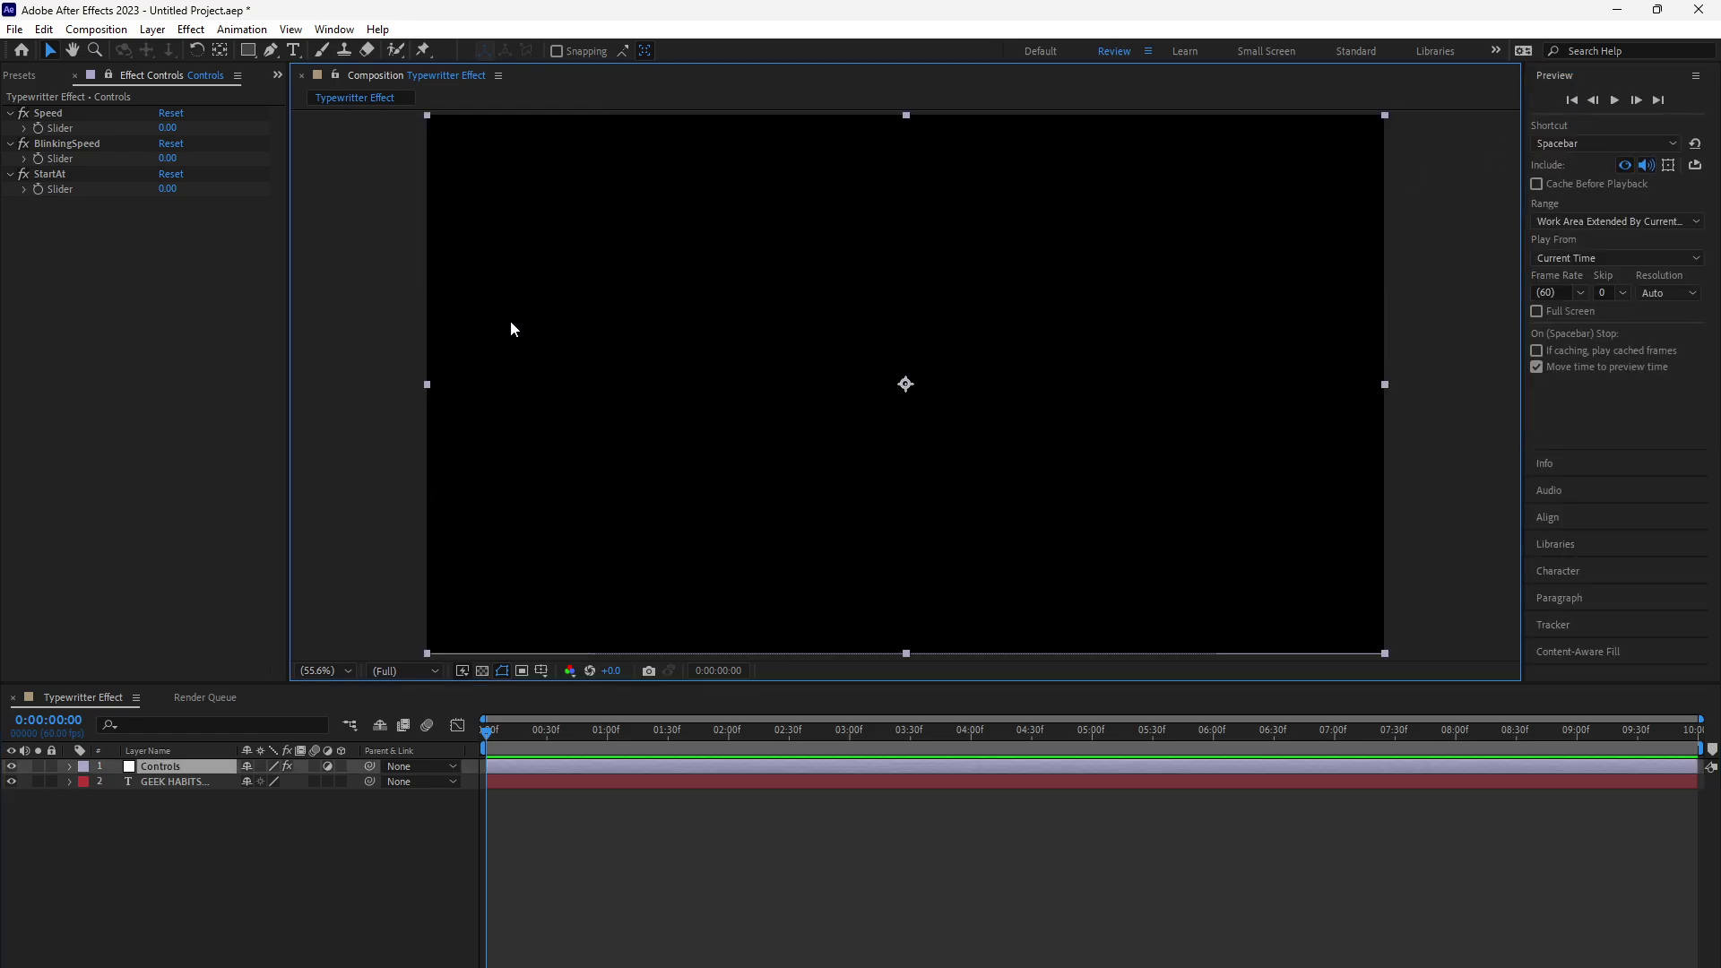
Step: Enter Speed 5, BlinkingSpeed 3 and StartAt 1, then play and stop a preview
{"action": "left_click", "coordinate": [169, 128]}
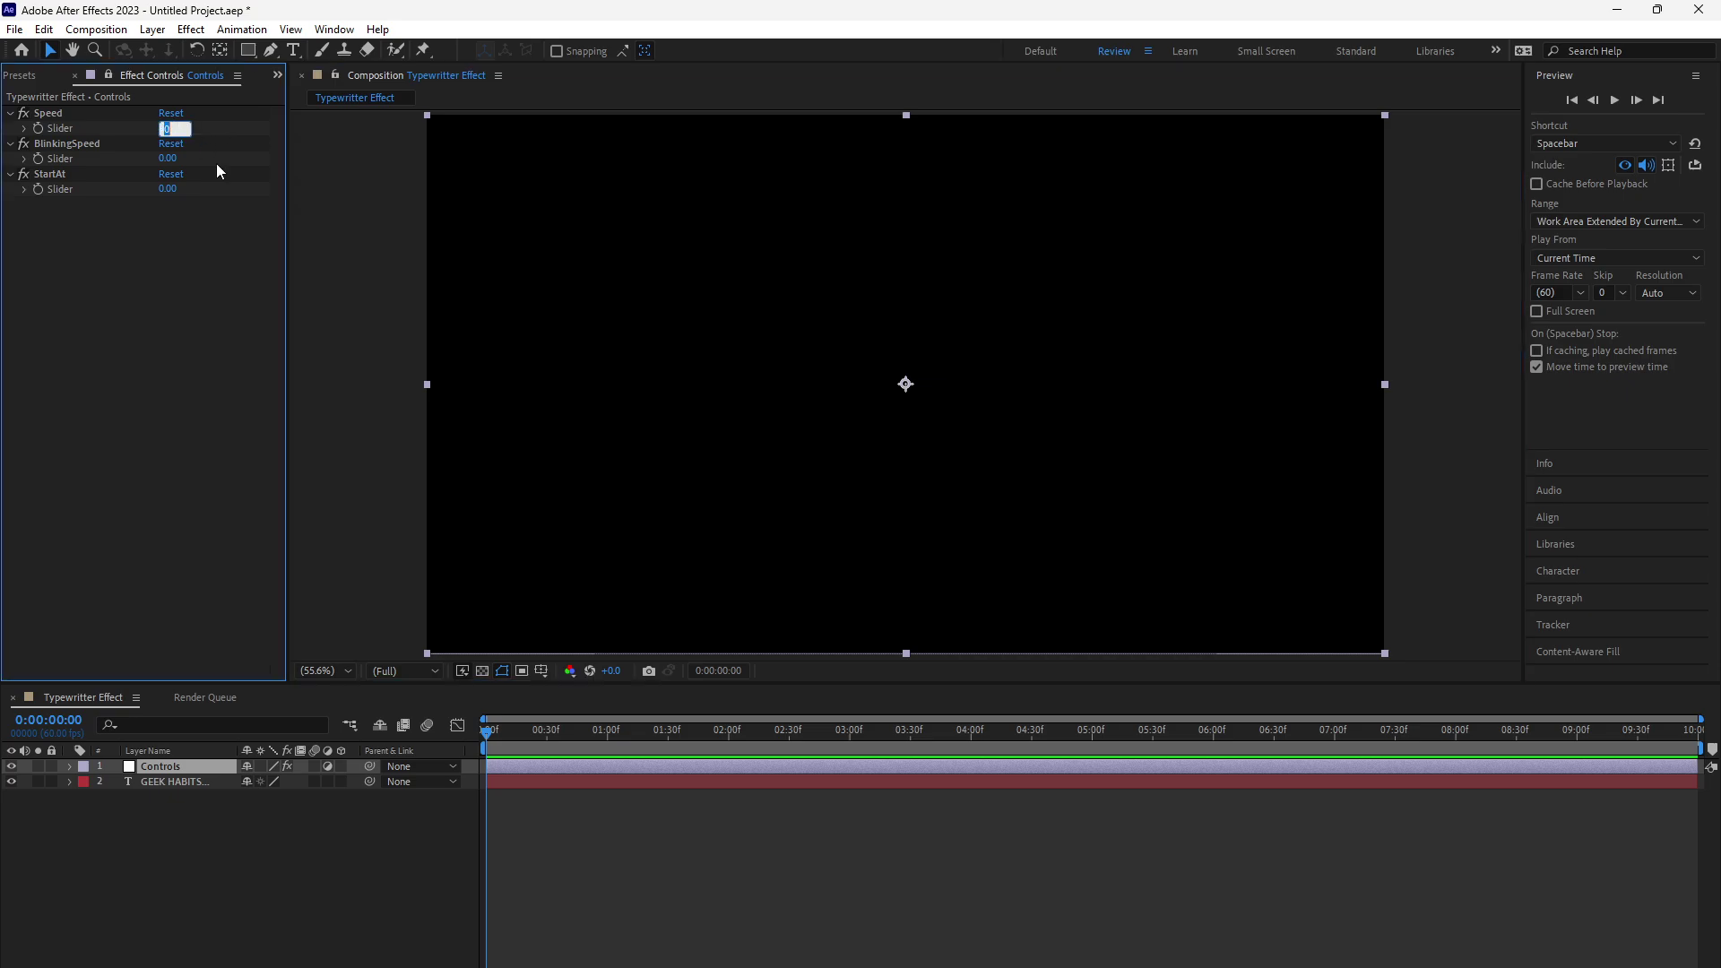
{"action": "type", "text": "5"}
{"action": "left_click", "coordinate": [172, 159]}
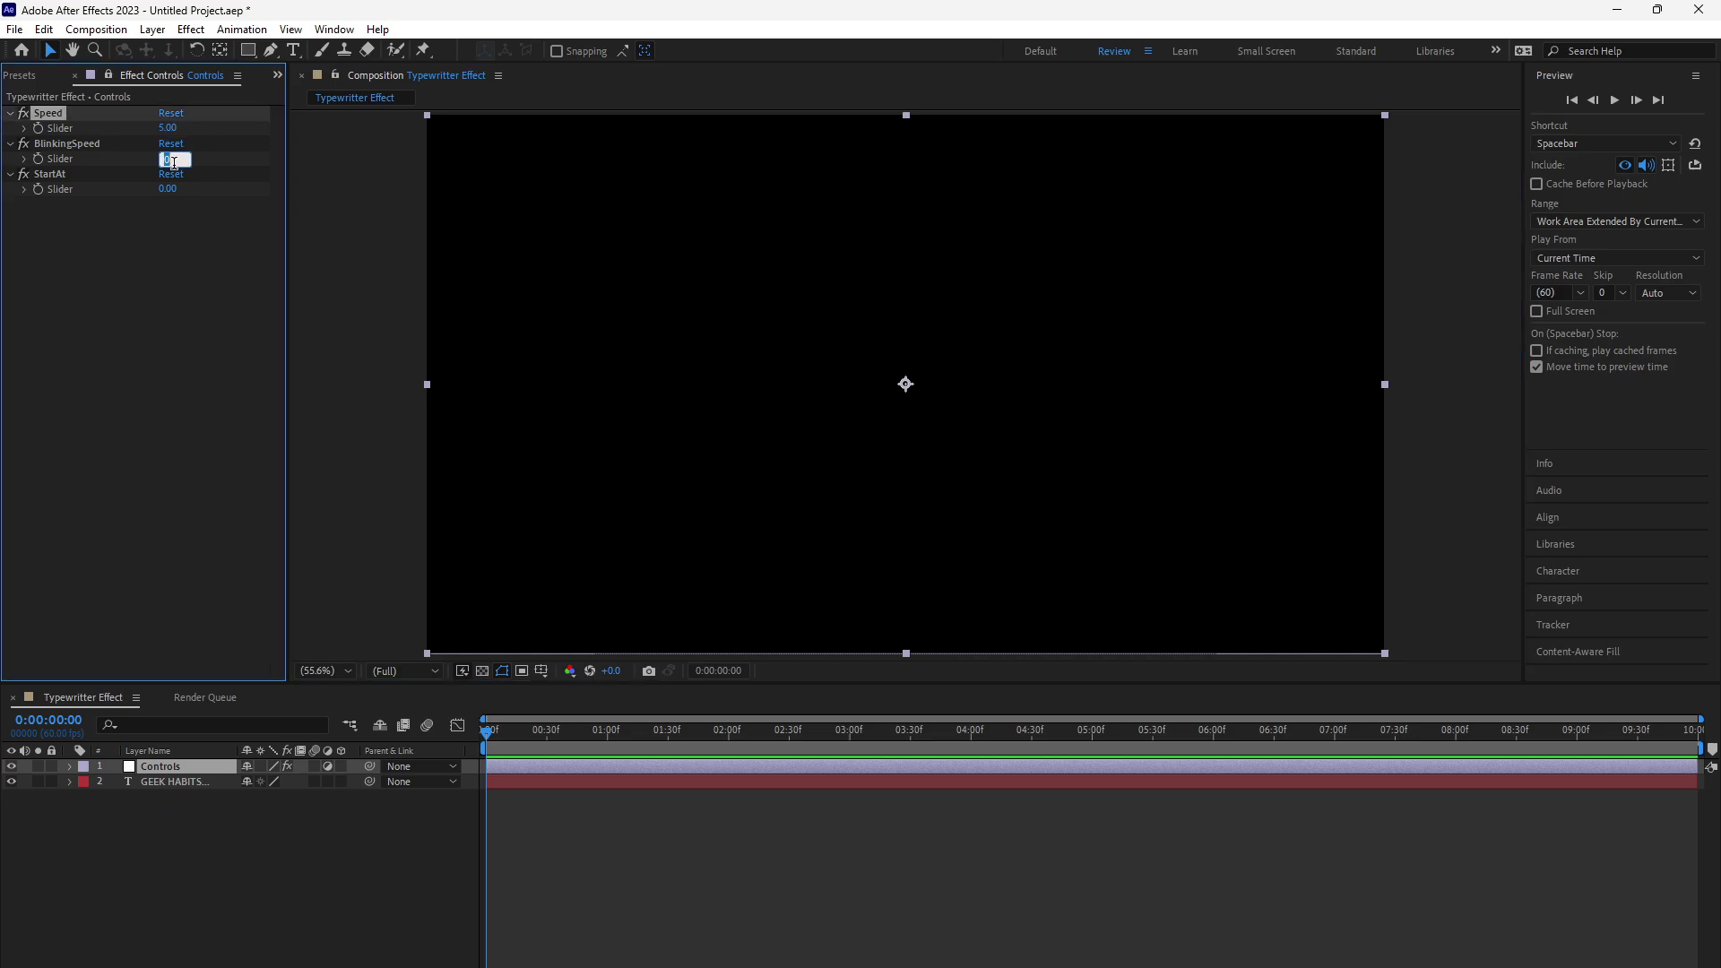
{"action": "type", "text": "3"}
{"action": "left_click", "coordinate": [168, 190]}
{"action": "type", "text": "1"}
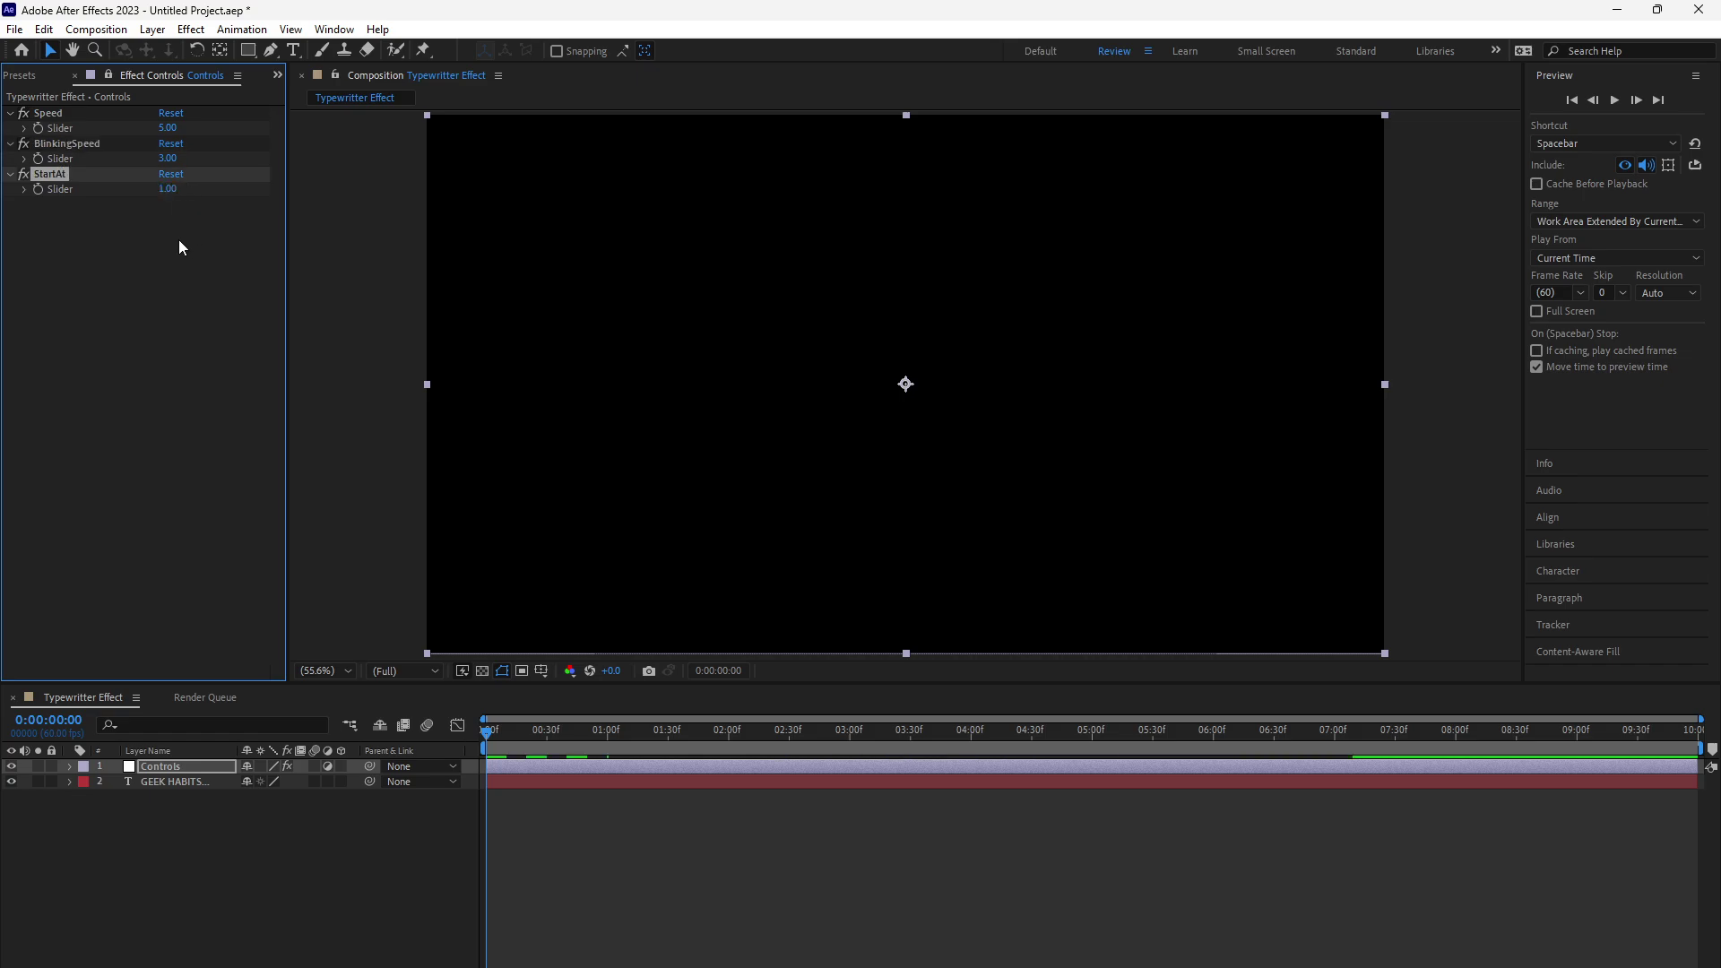
{"action": "key", "text": "Return"}
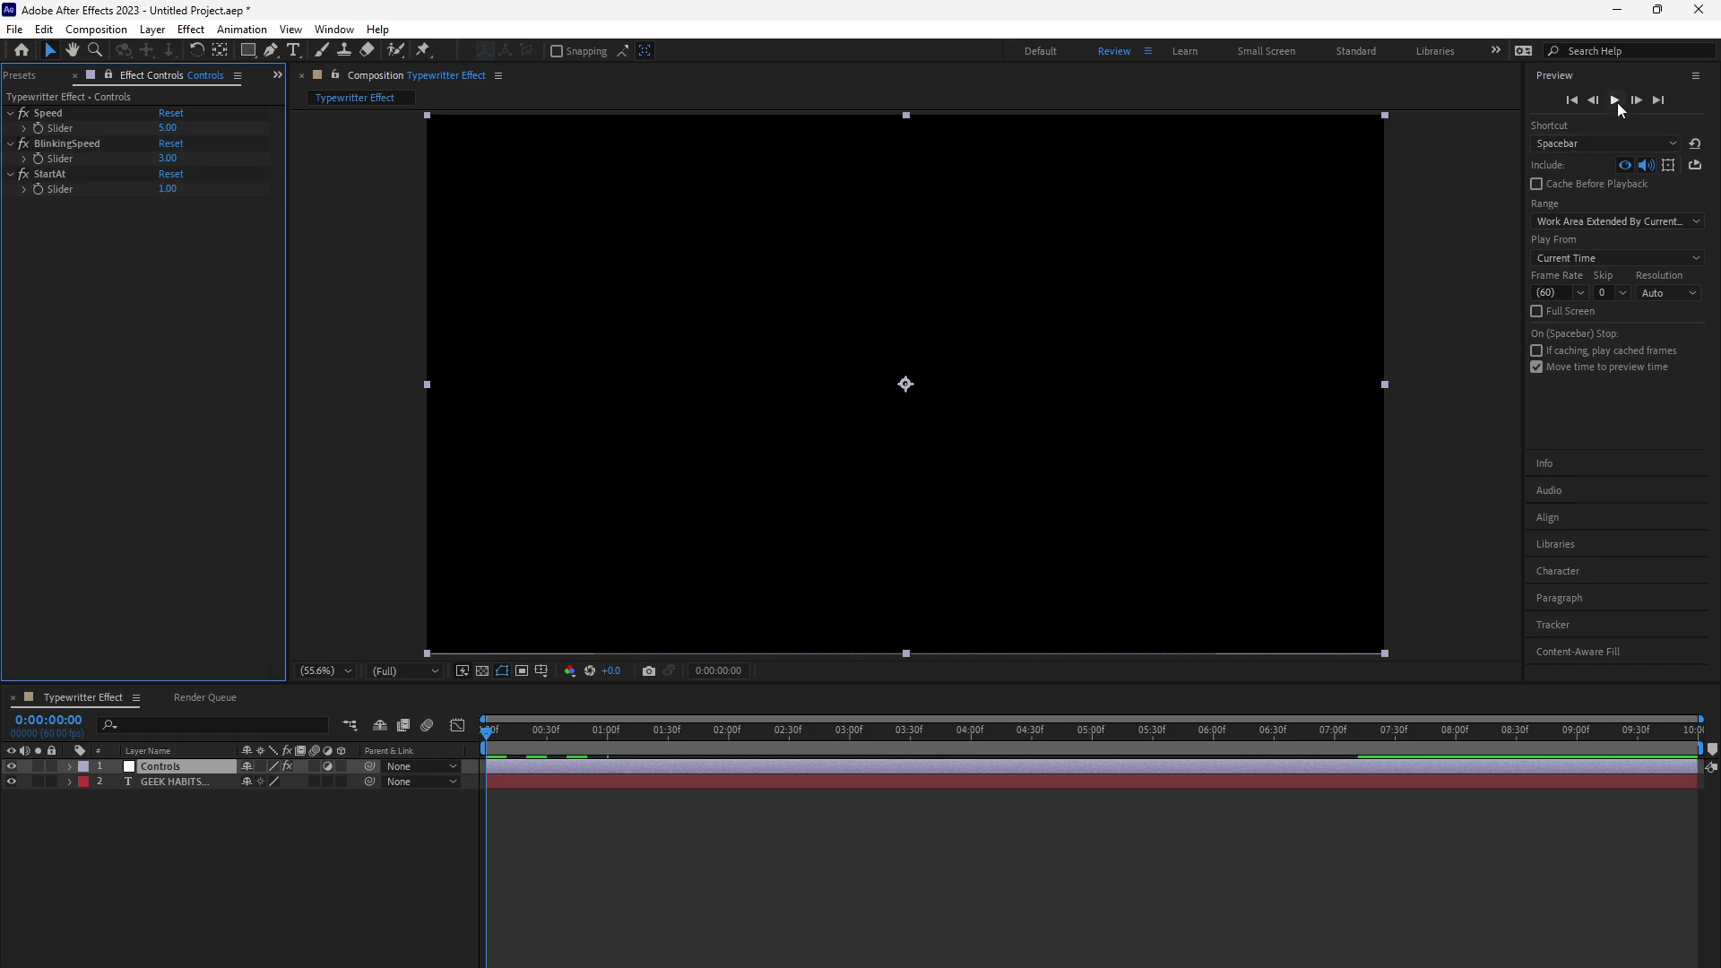
{"action": "left_click", "coordinate": [1616, 101]}
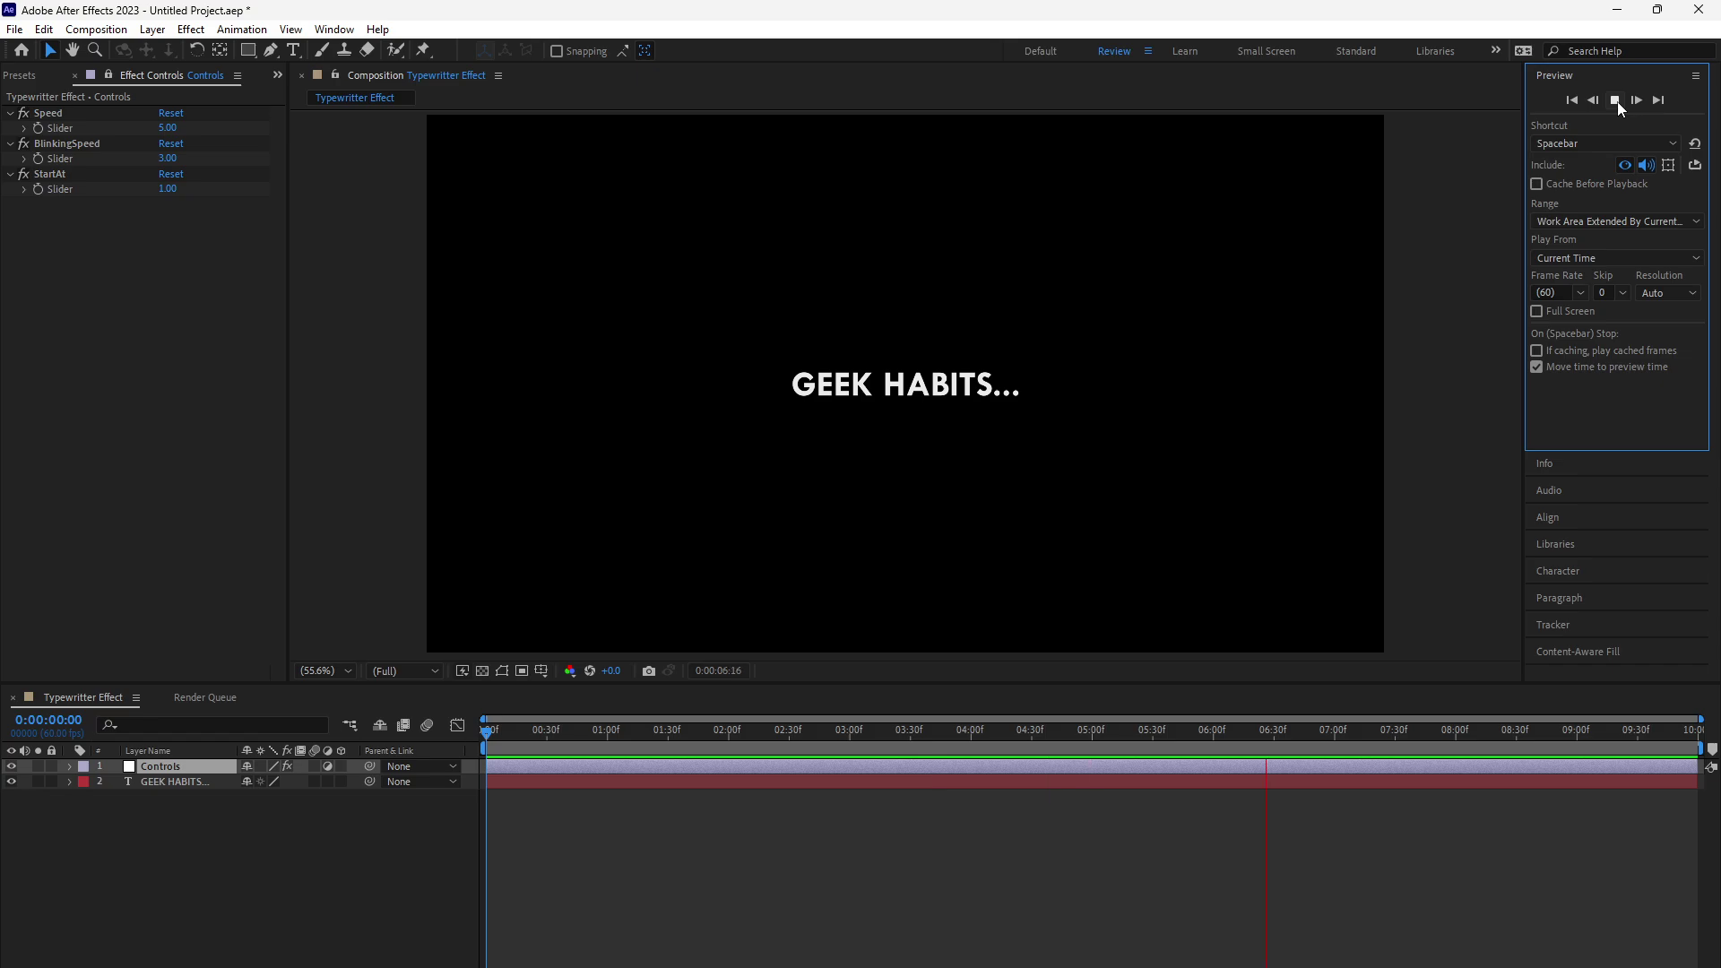
{"action": "left_click", "coordinate": [1617, 100]}
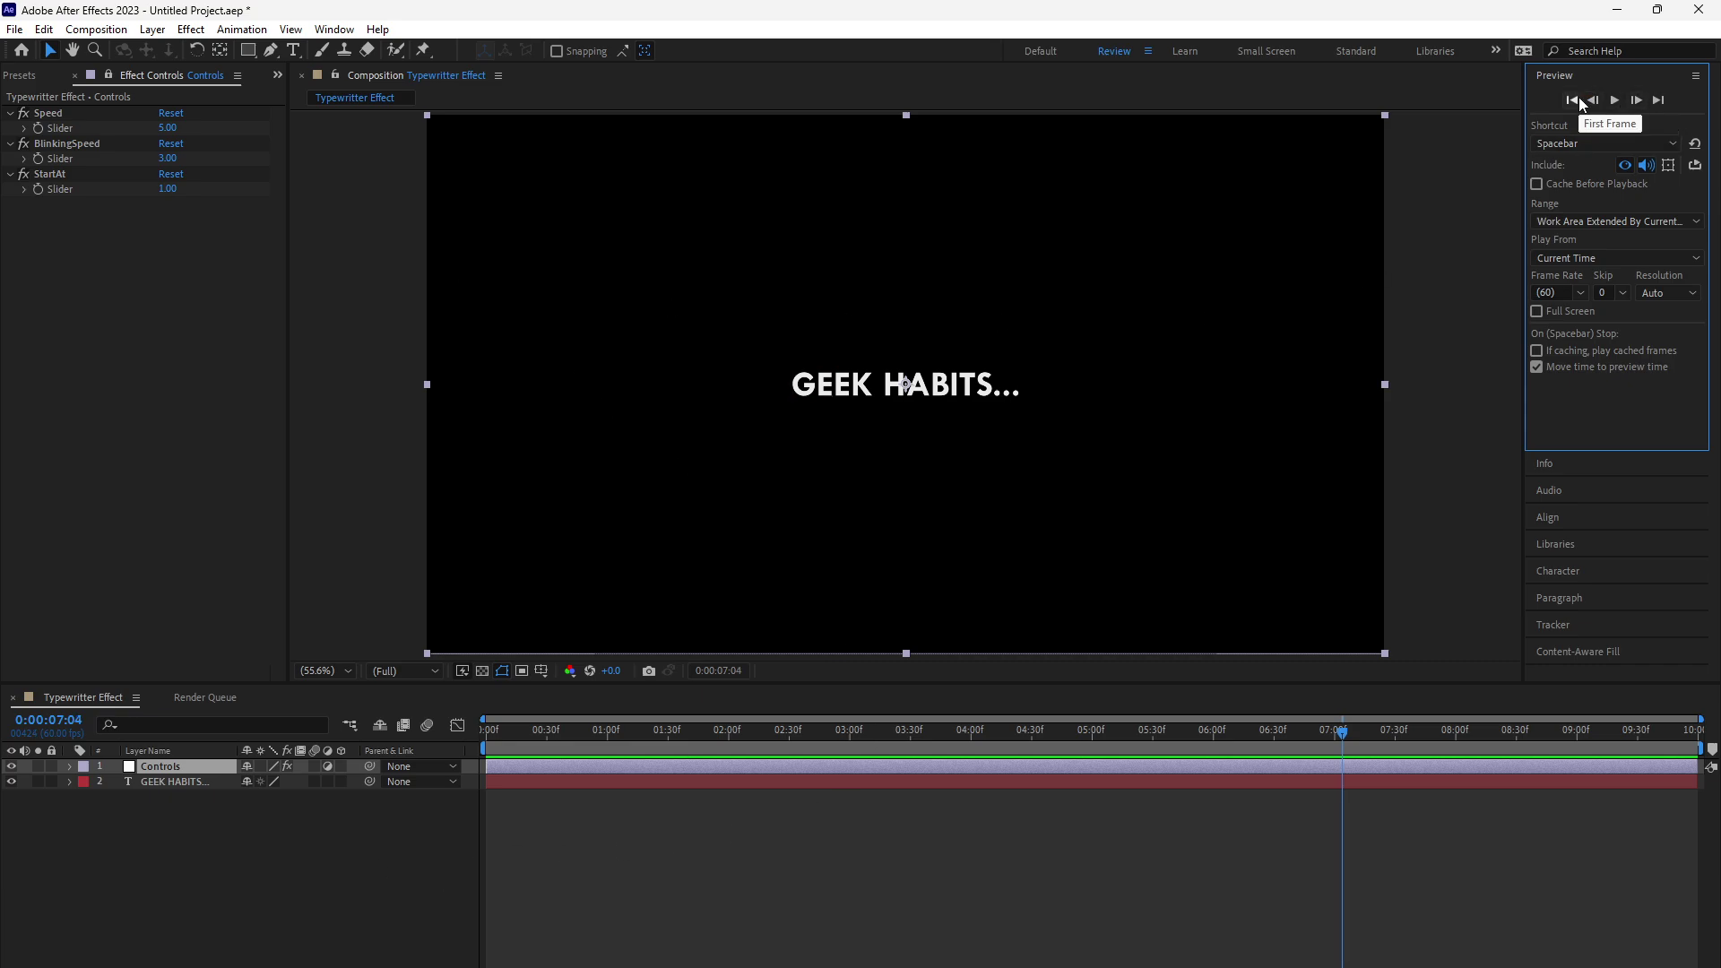
Step: From the first frame, set Speed to 15 and BlinkingSpeed to 10
{"action": "left_click", "coordinate": [1576, 99]}
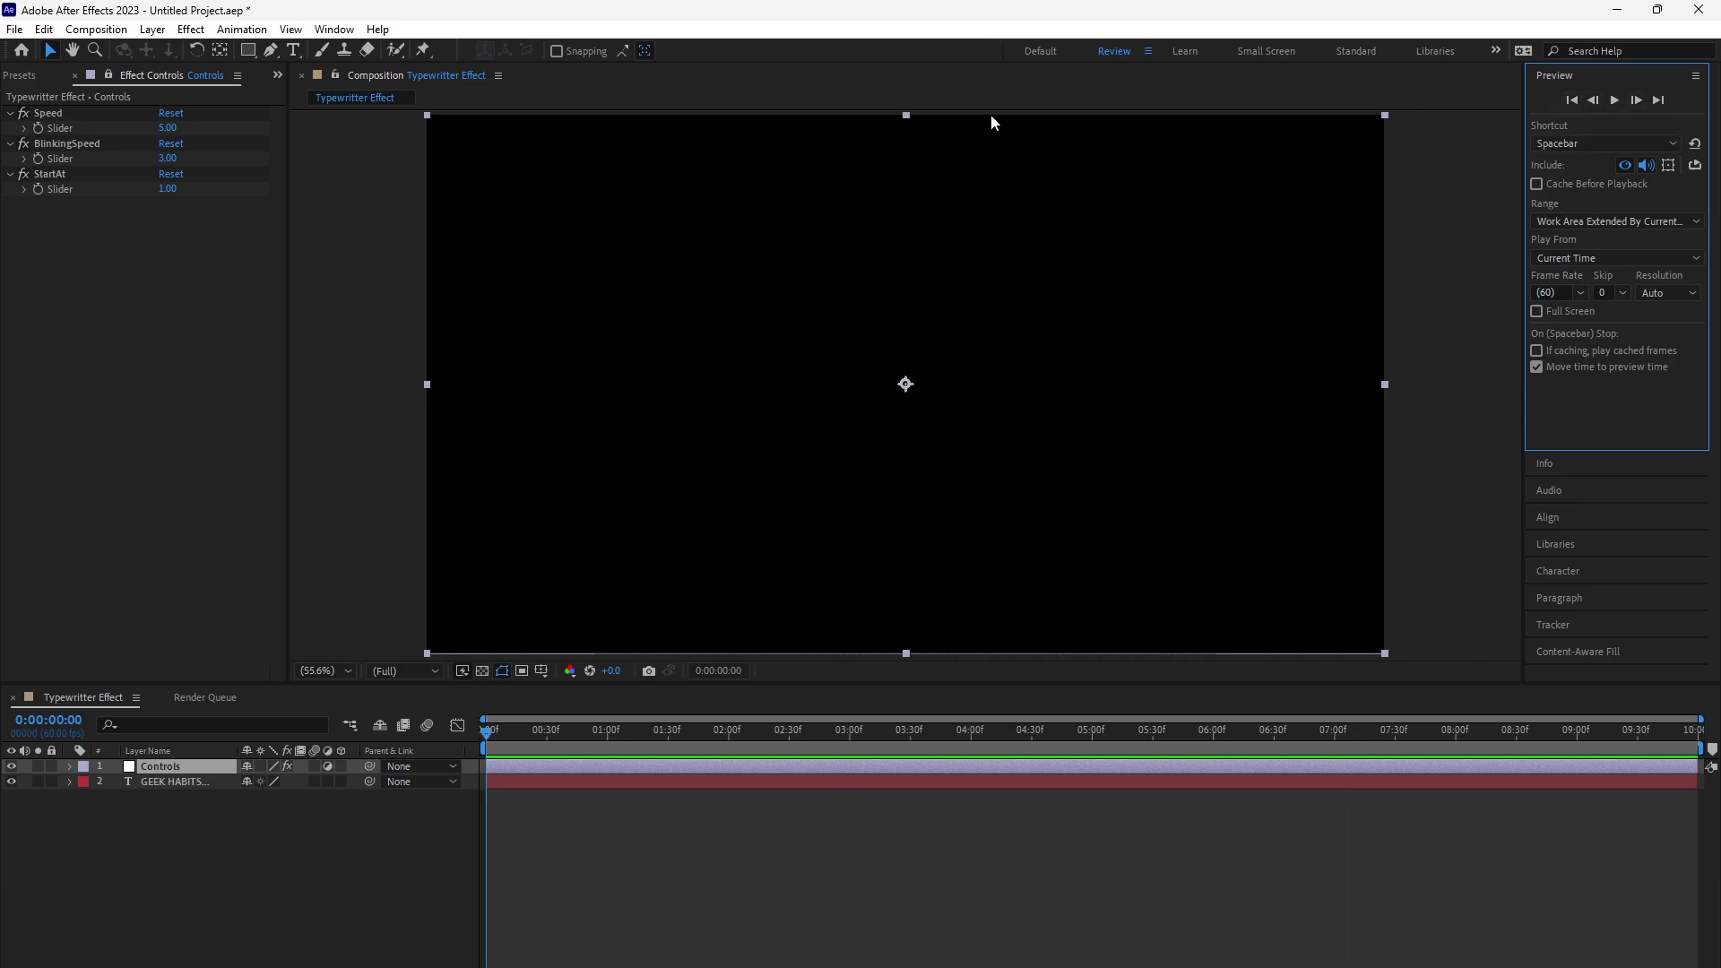
{"action": "left_click", "coordinate": [169, 128]}
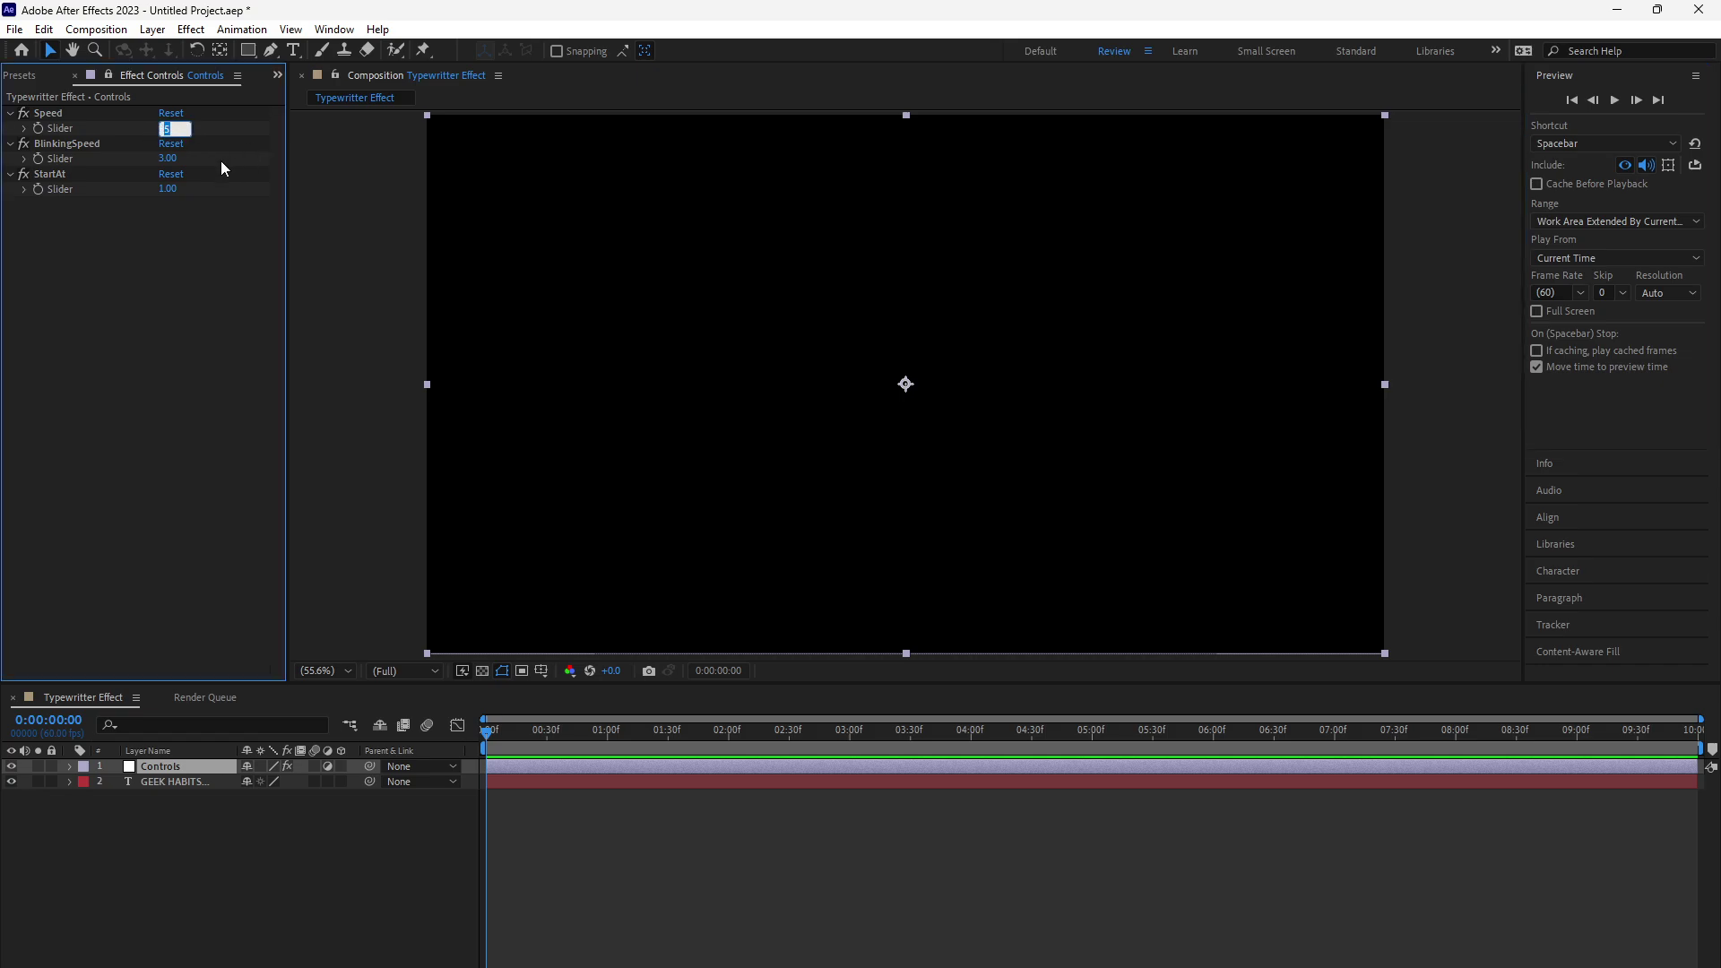
{"action": "type", "text": "15"}
{"action": "left_click", "coordinate": [168, 159]}
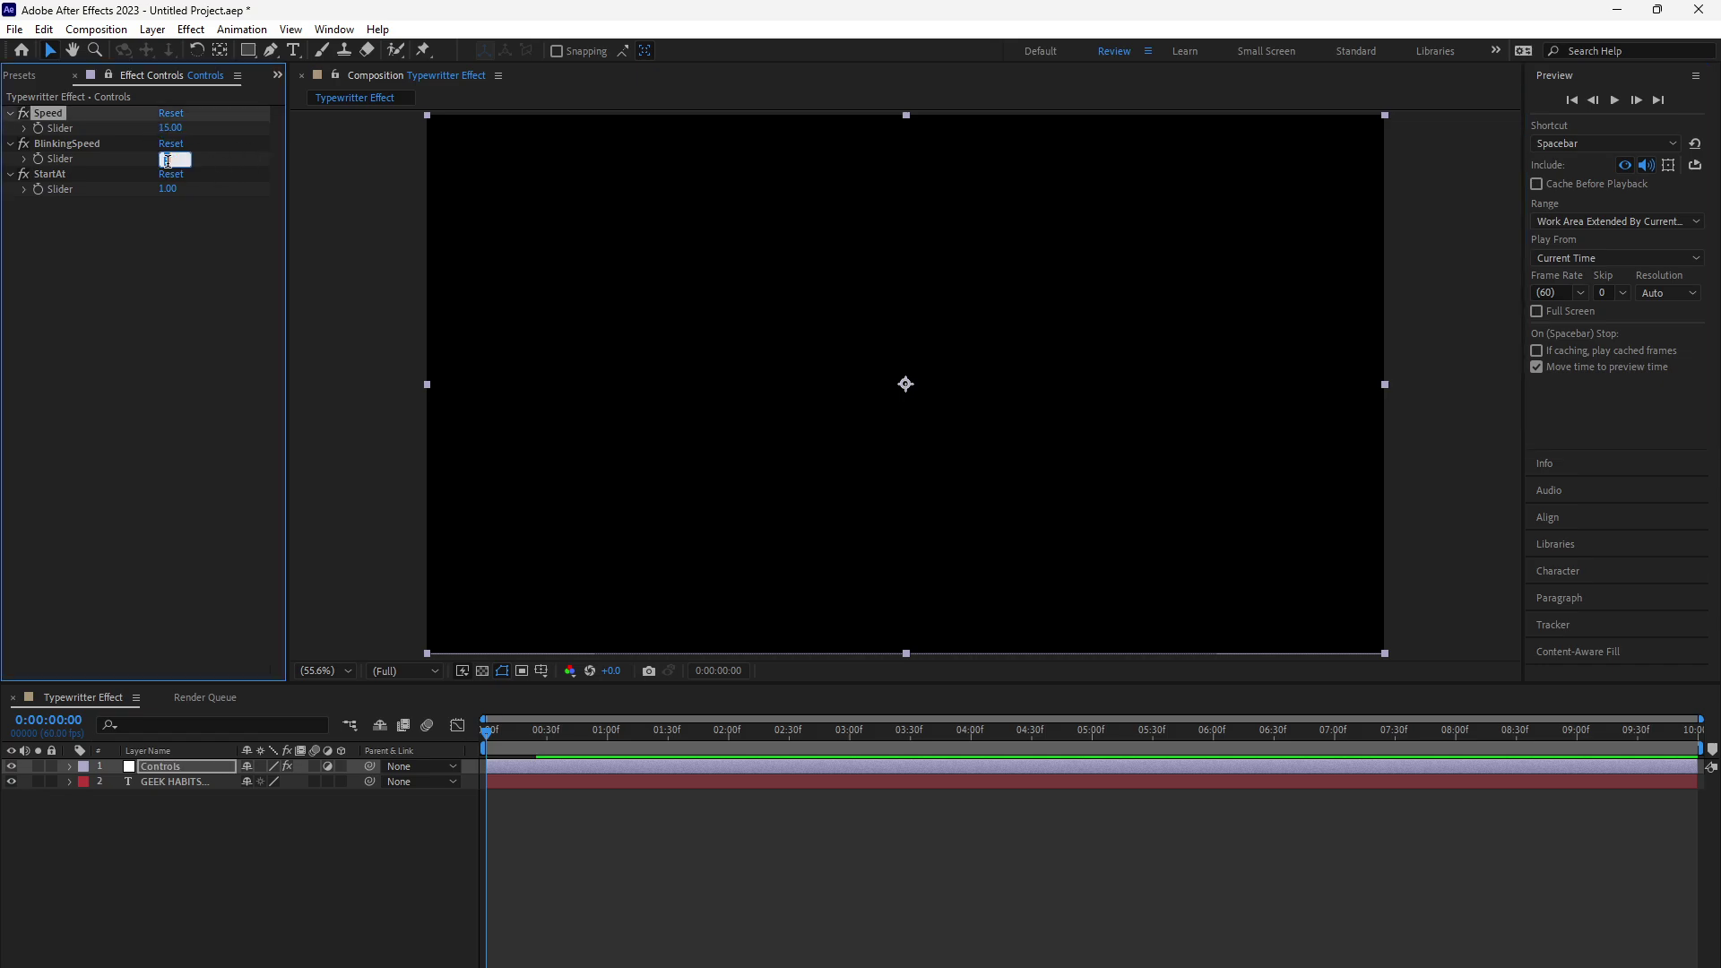
{"action": "type", "text": "10"}
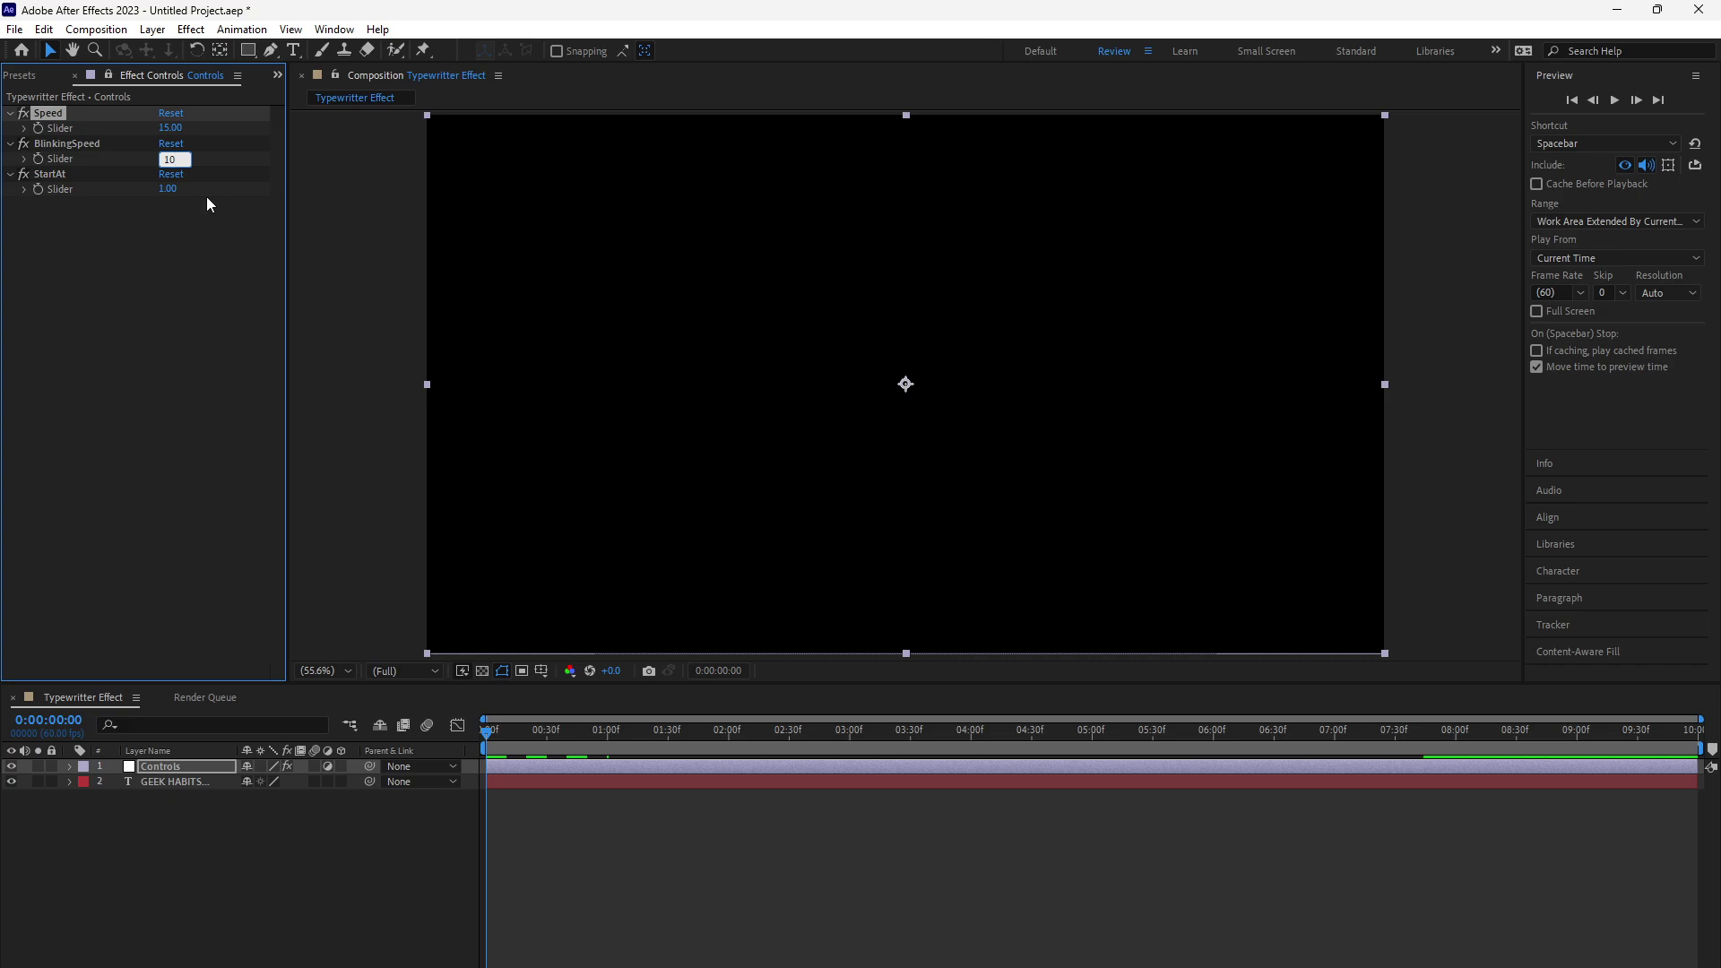
{"action": "left_click", "coordinate": [197, 237]}
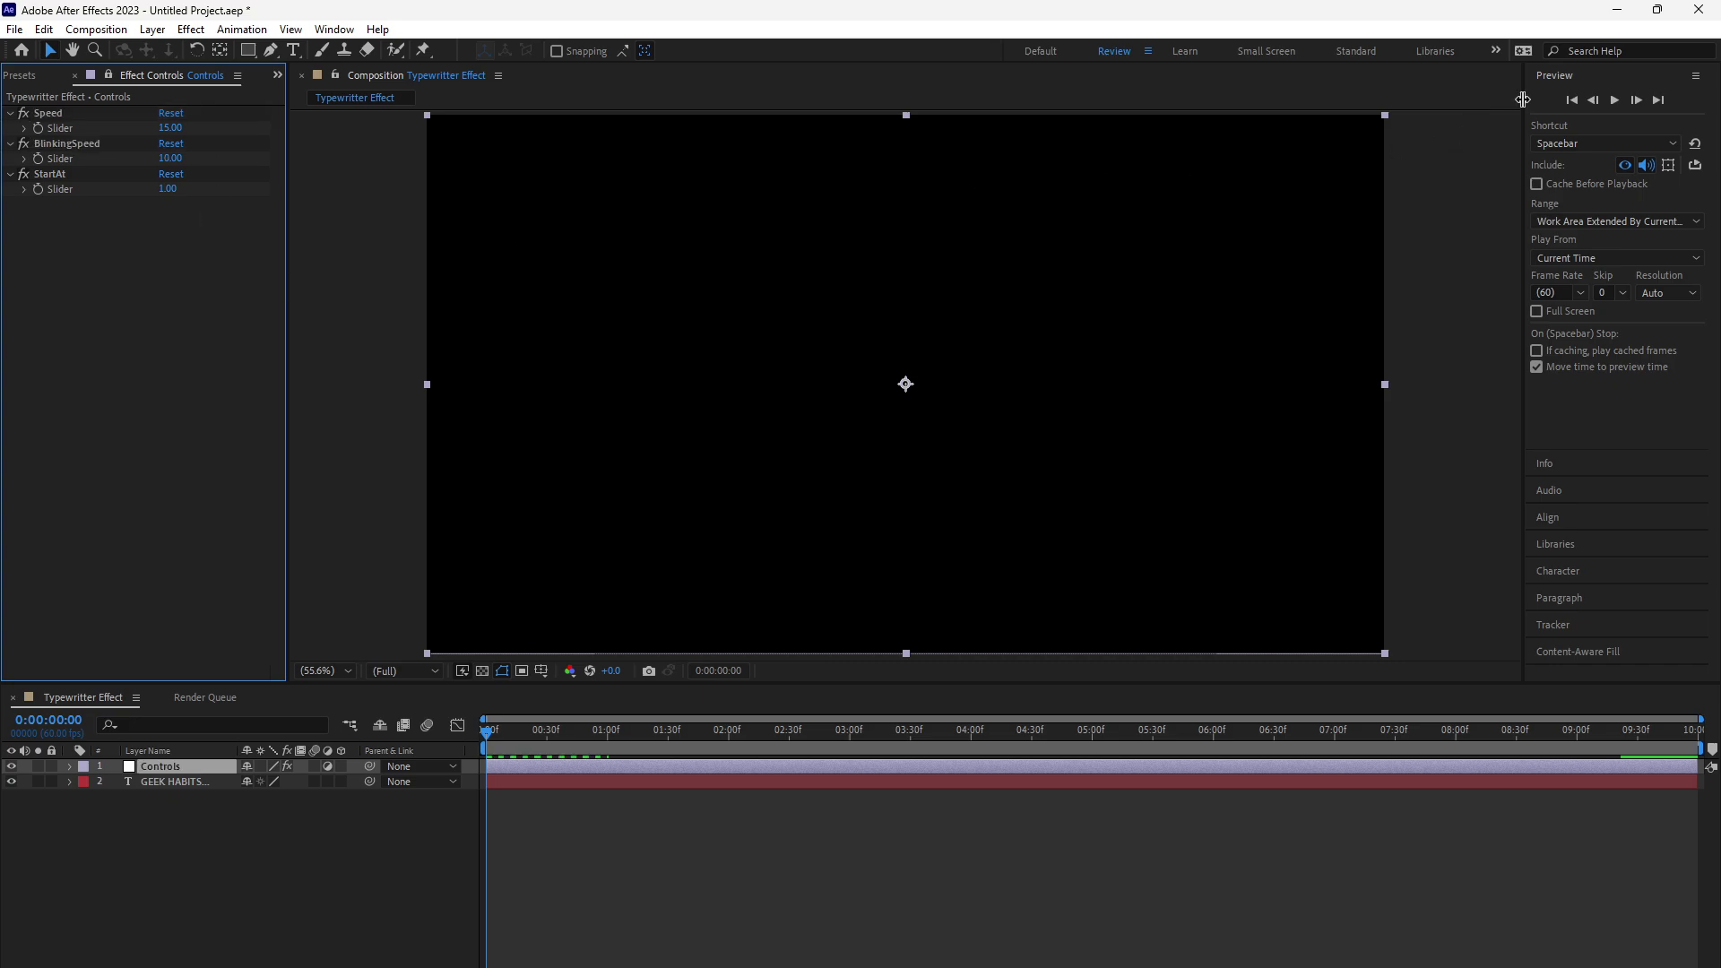
Step: Preview the faster typing animation, then return to the start of the composition
{"action": "left_click", "coordinate": [1578, 100]}
{"action": "left_click", "coordinate": [1614, 101]}
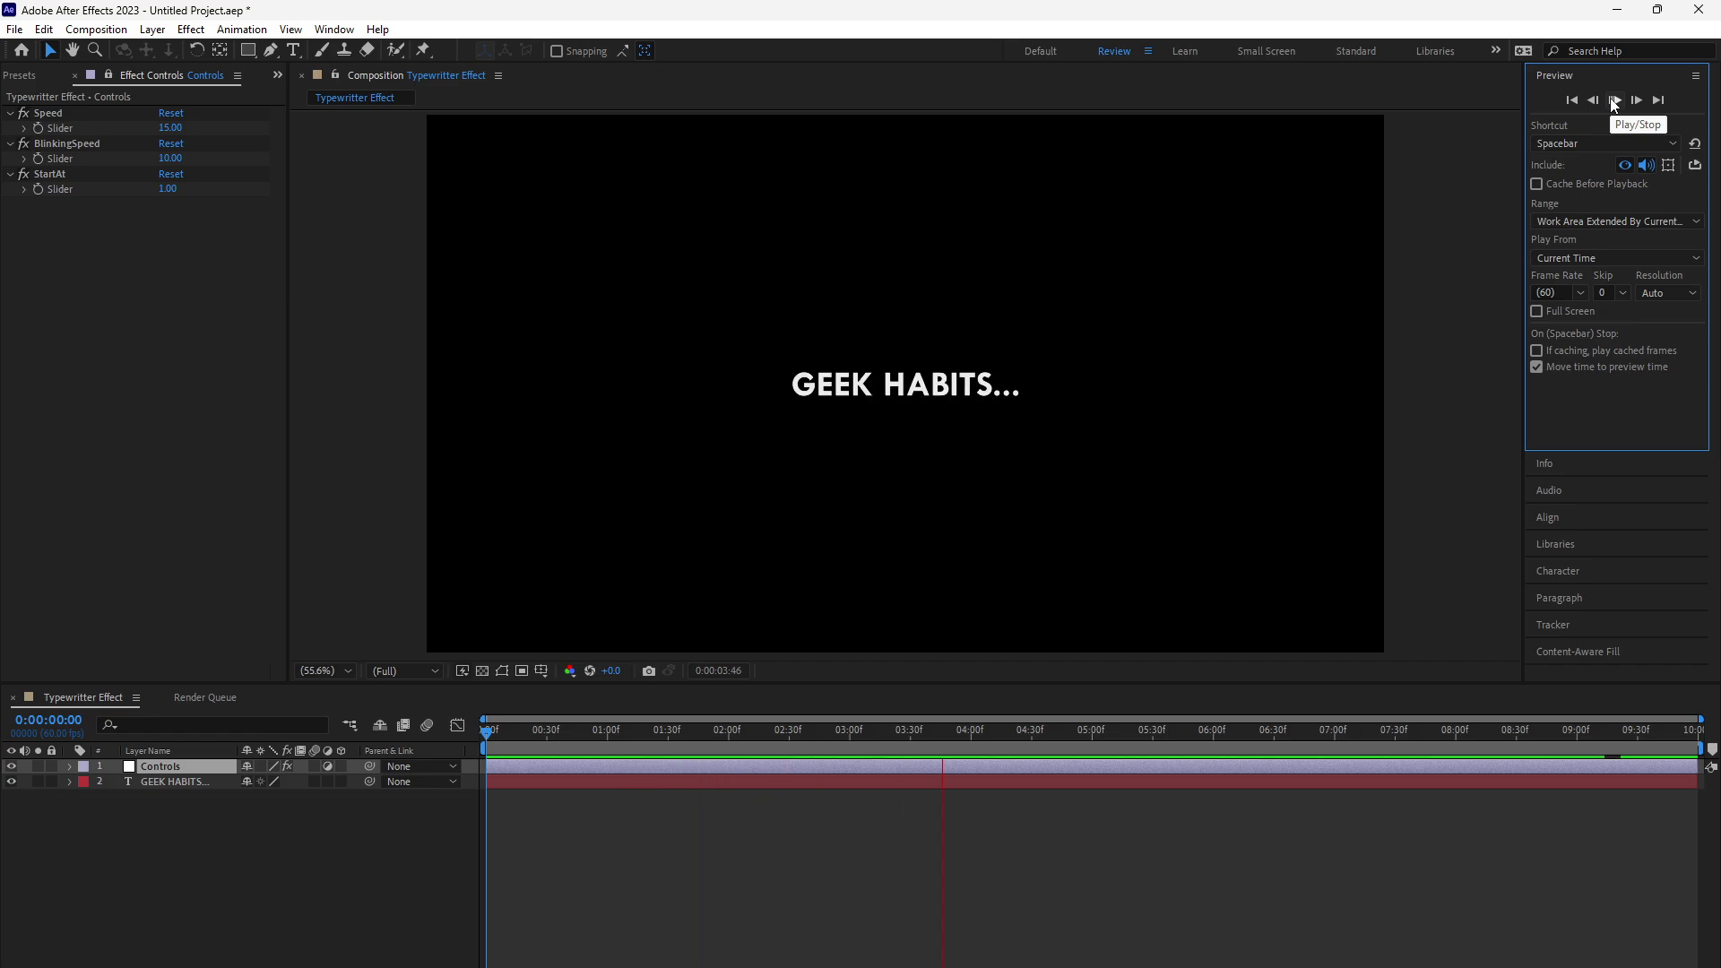
{"action": "left_click", "coordinate": [1614, 101]}
{"action": "left_click", "coordinate": [1572, 99]}
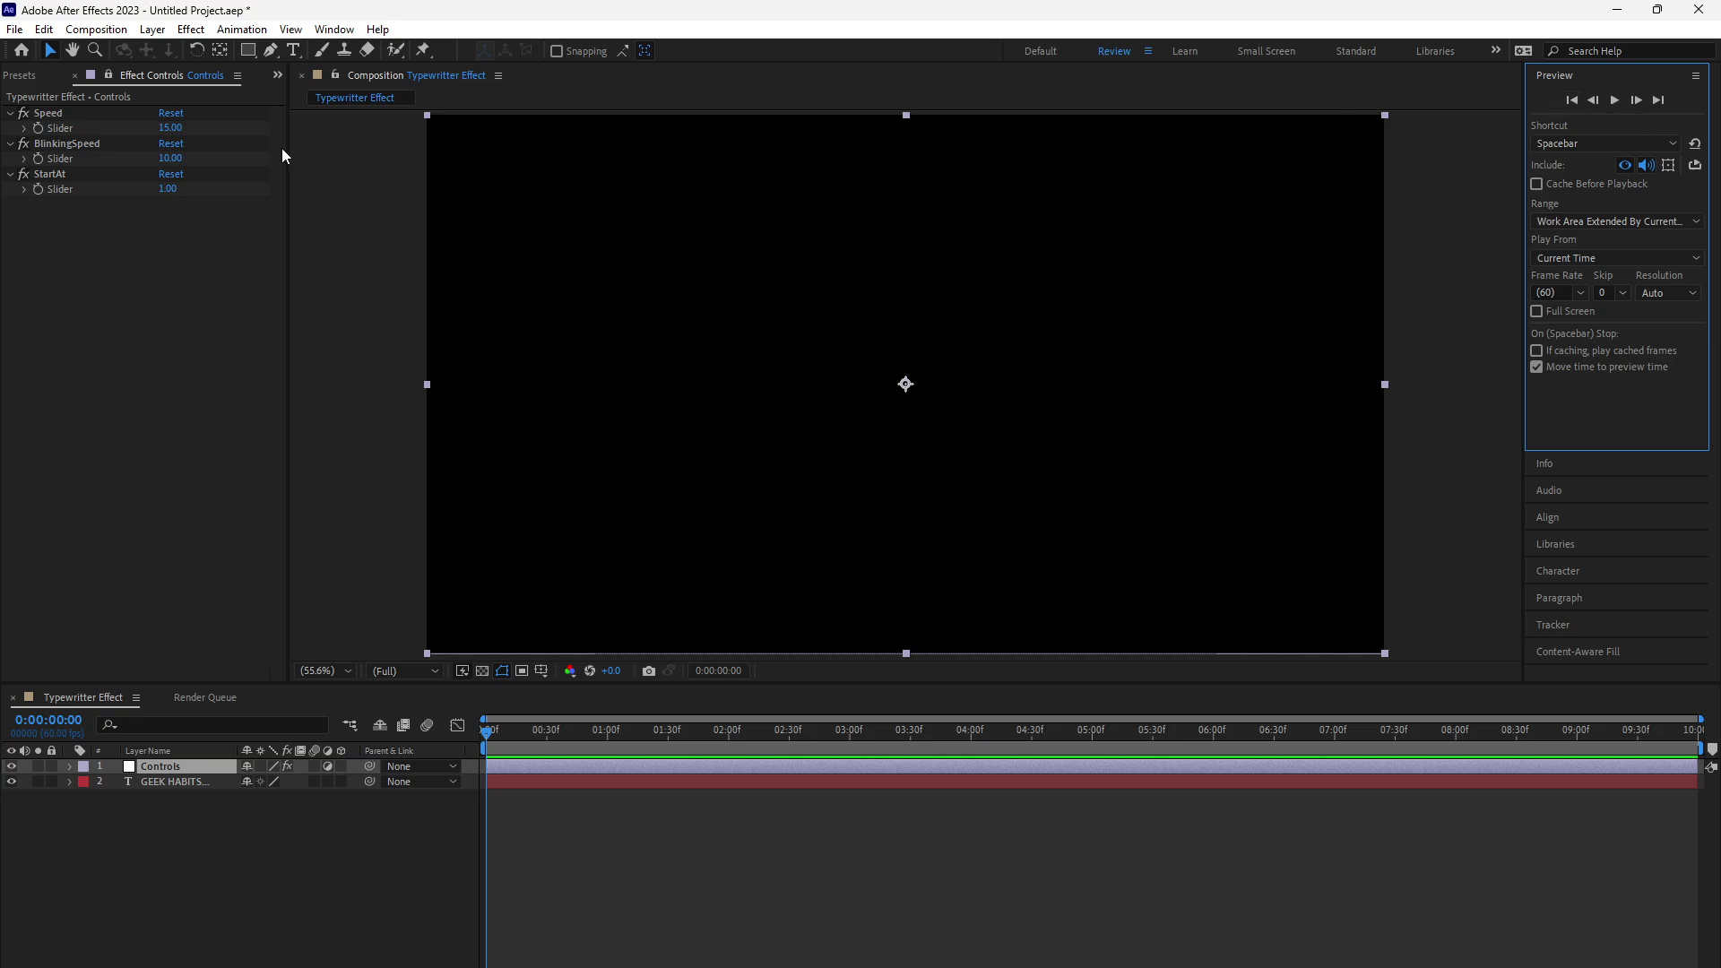
{"action": "left_click", "coordinate": [170, 128]}
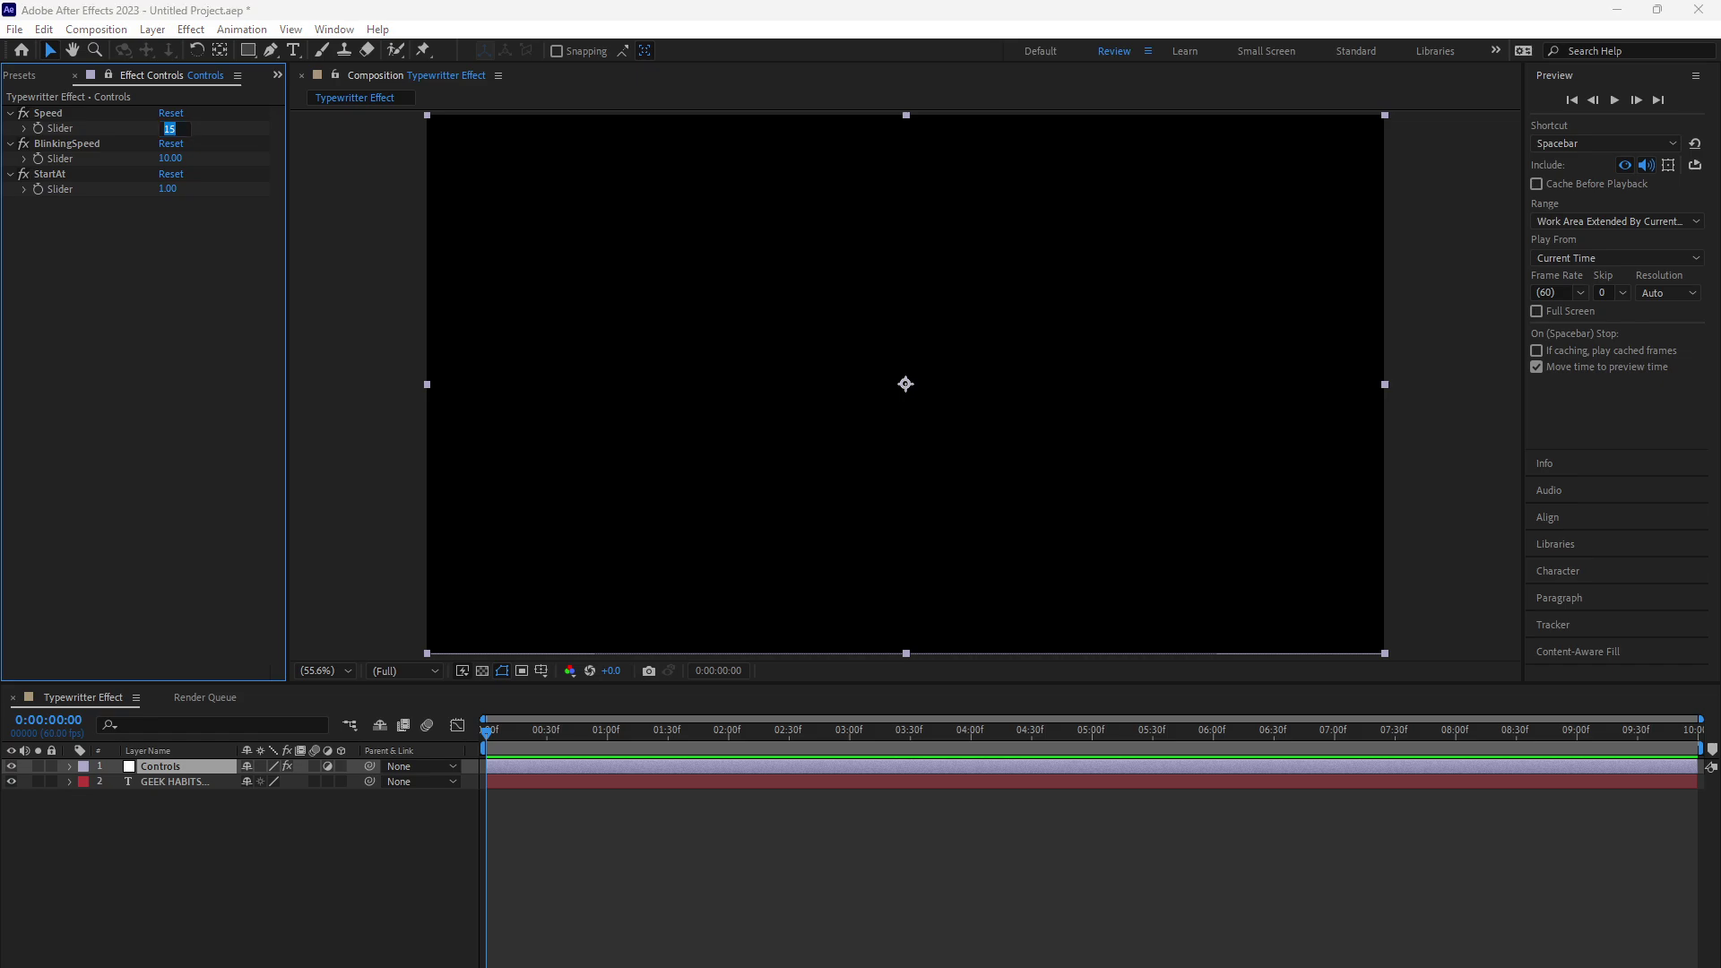
Step: Commit Speed at 15, then lower the Speed slider to 8.00 on the Controls layer
{"action": "key", "text": "Return"}
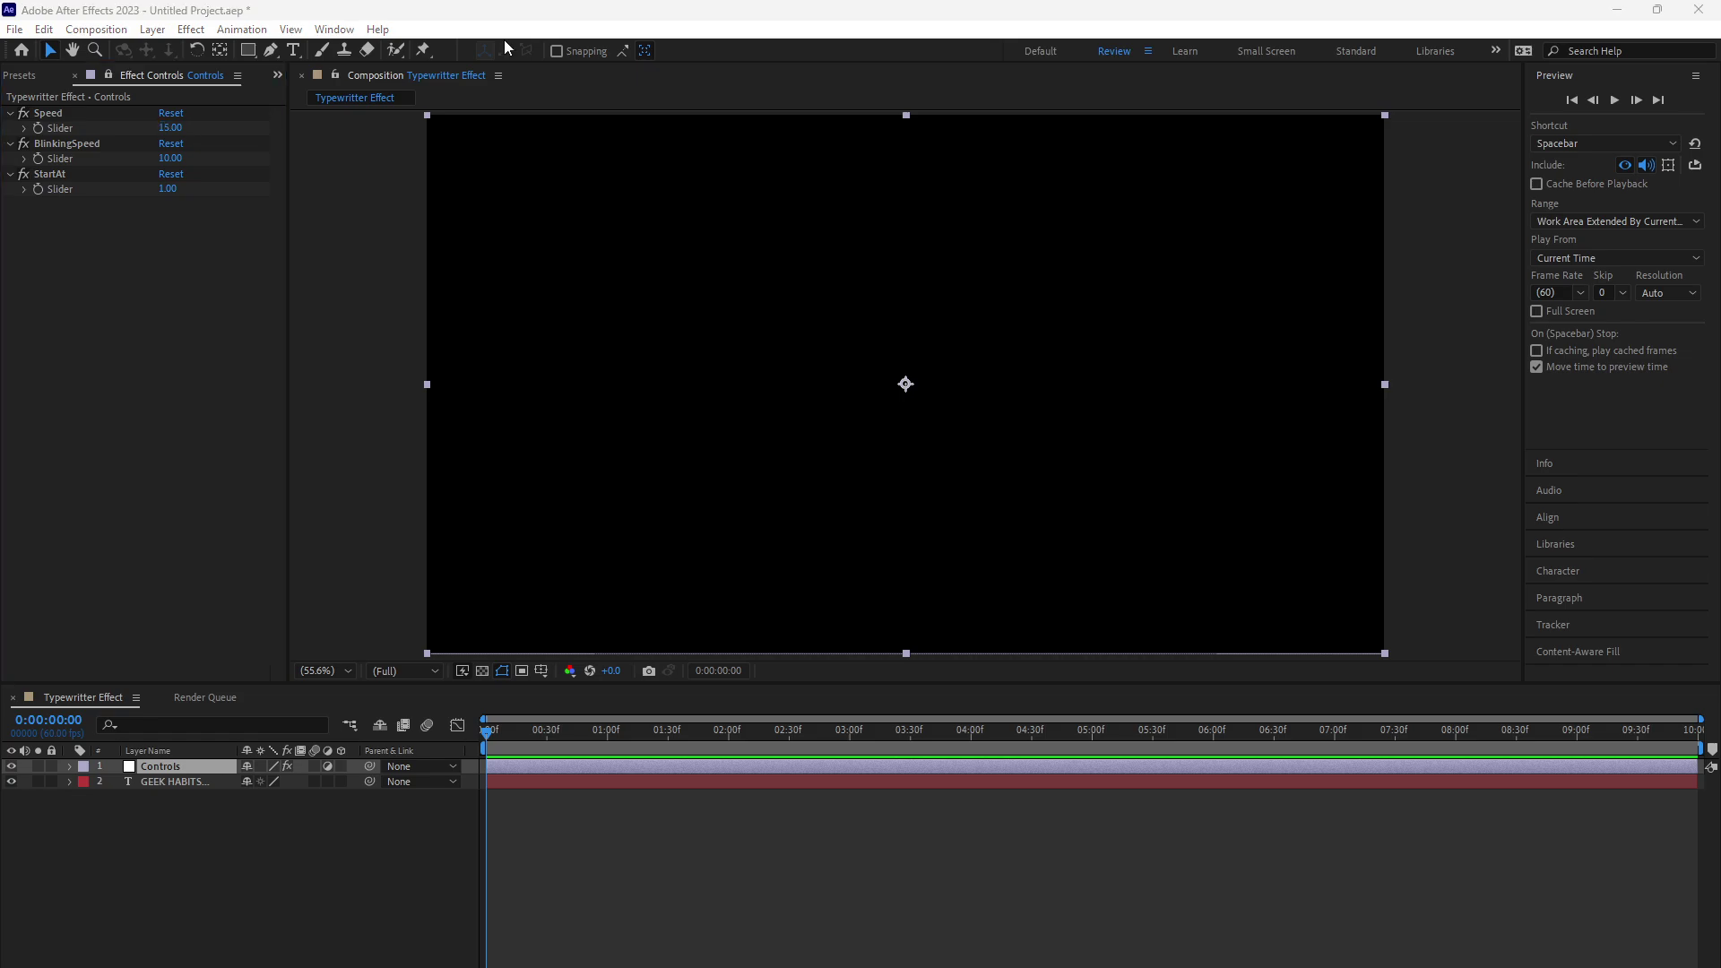
{"action": "left_click", "coordinate": [173, 128]}
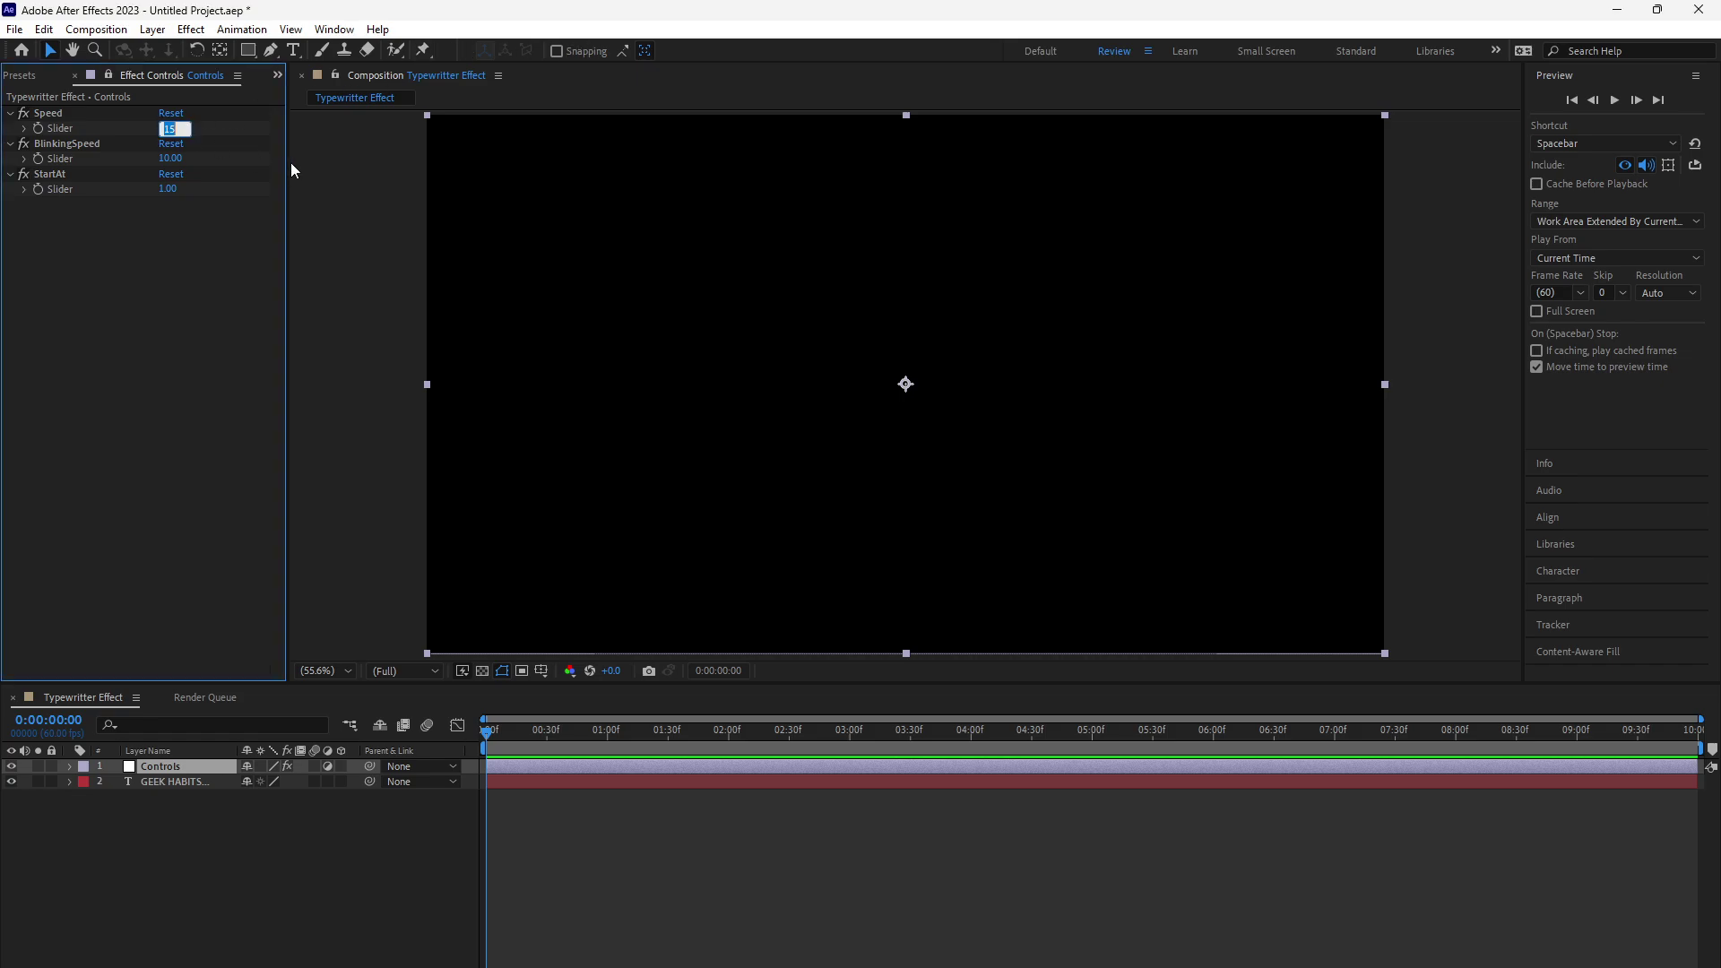
{"action": "type", "text": "8"}
{"action": "key", "text": "Return"}
{"action": "left_click", "coordinate": [170, 158]}
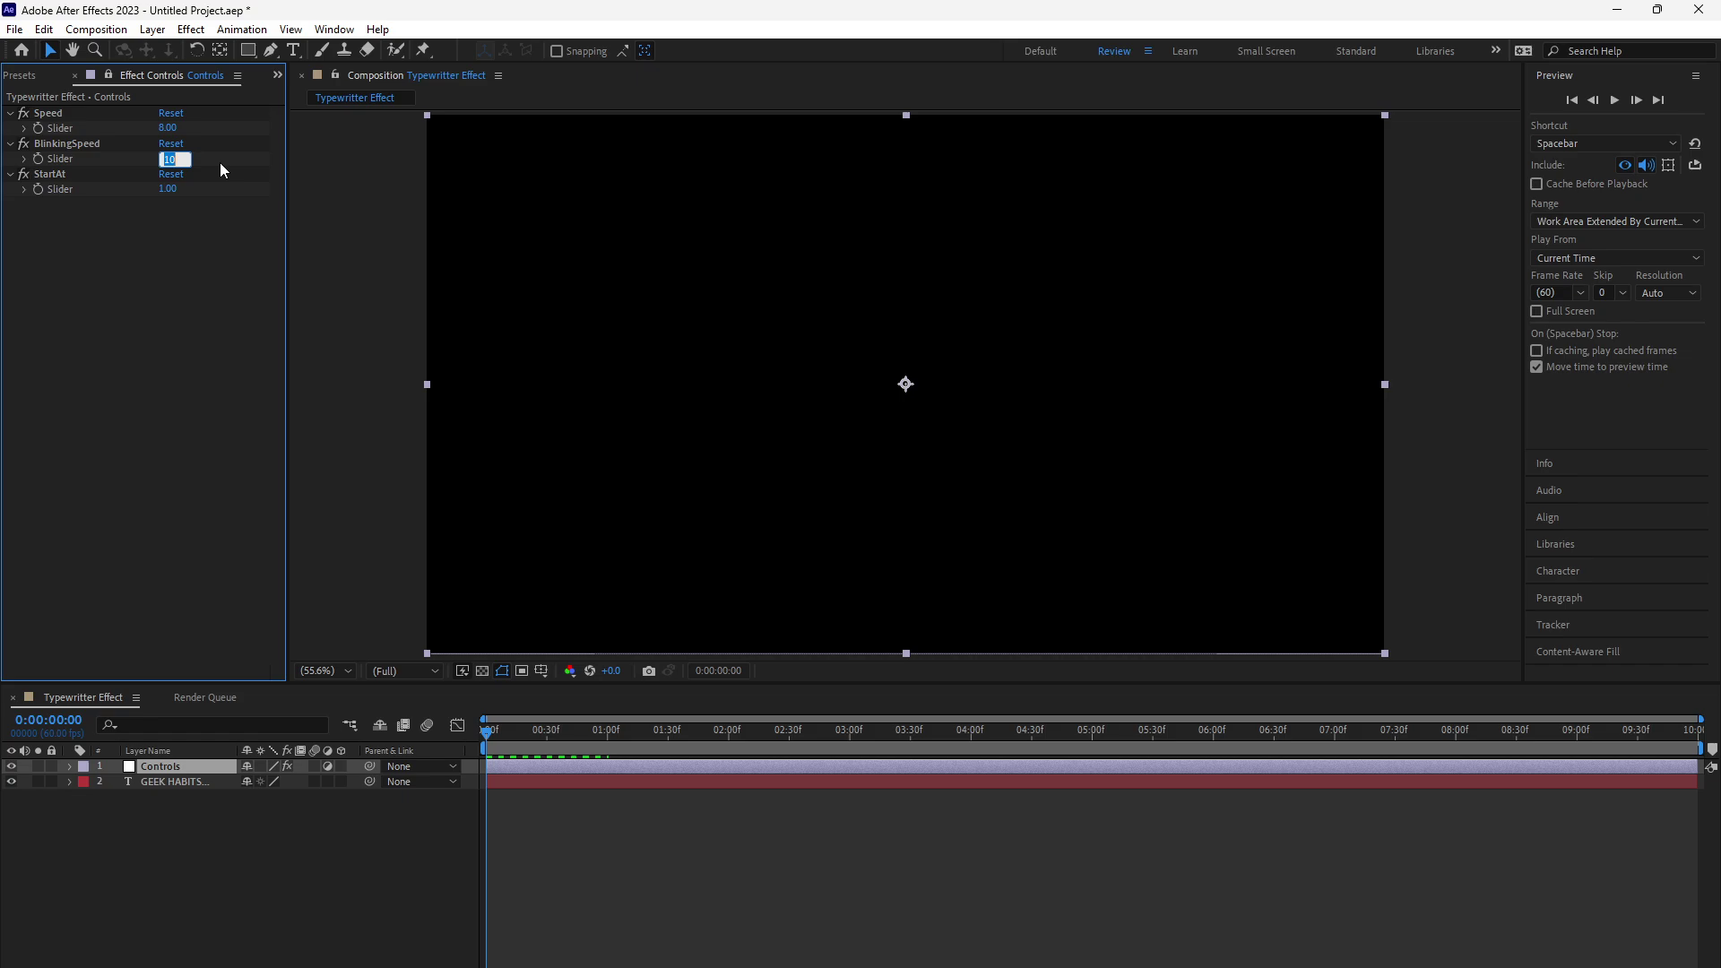
{"action": "type", "text": "4"}
Step: Preview the cursor blink at BlinkingSpeed 4, then again at BlinkingSpeed 2
{"action": "key", "text": "Return"}
{"action": "left_click", "coordinate": [1616, 100]}
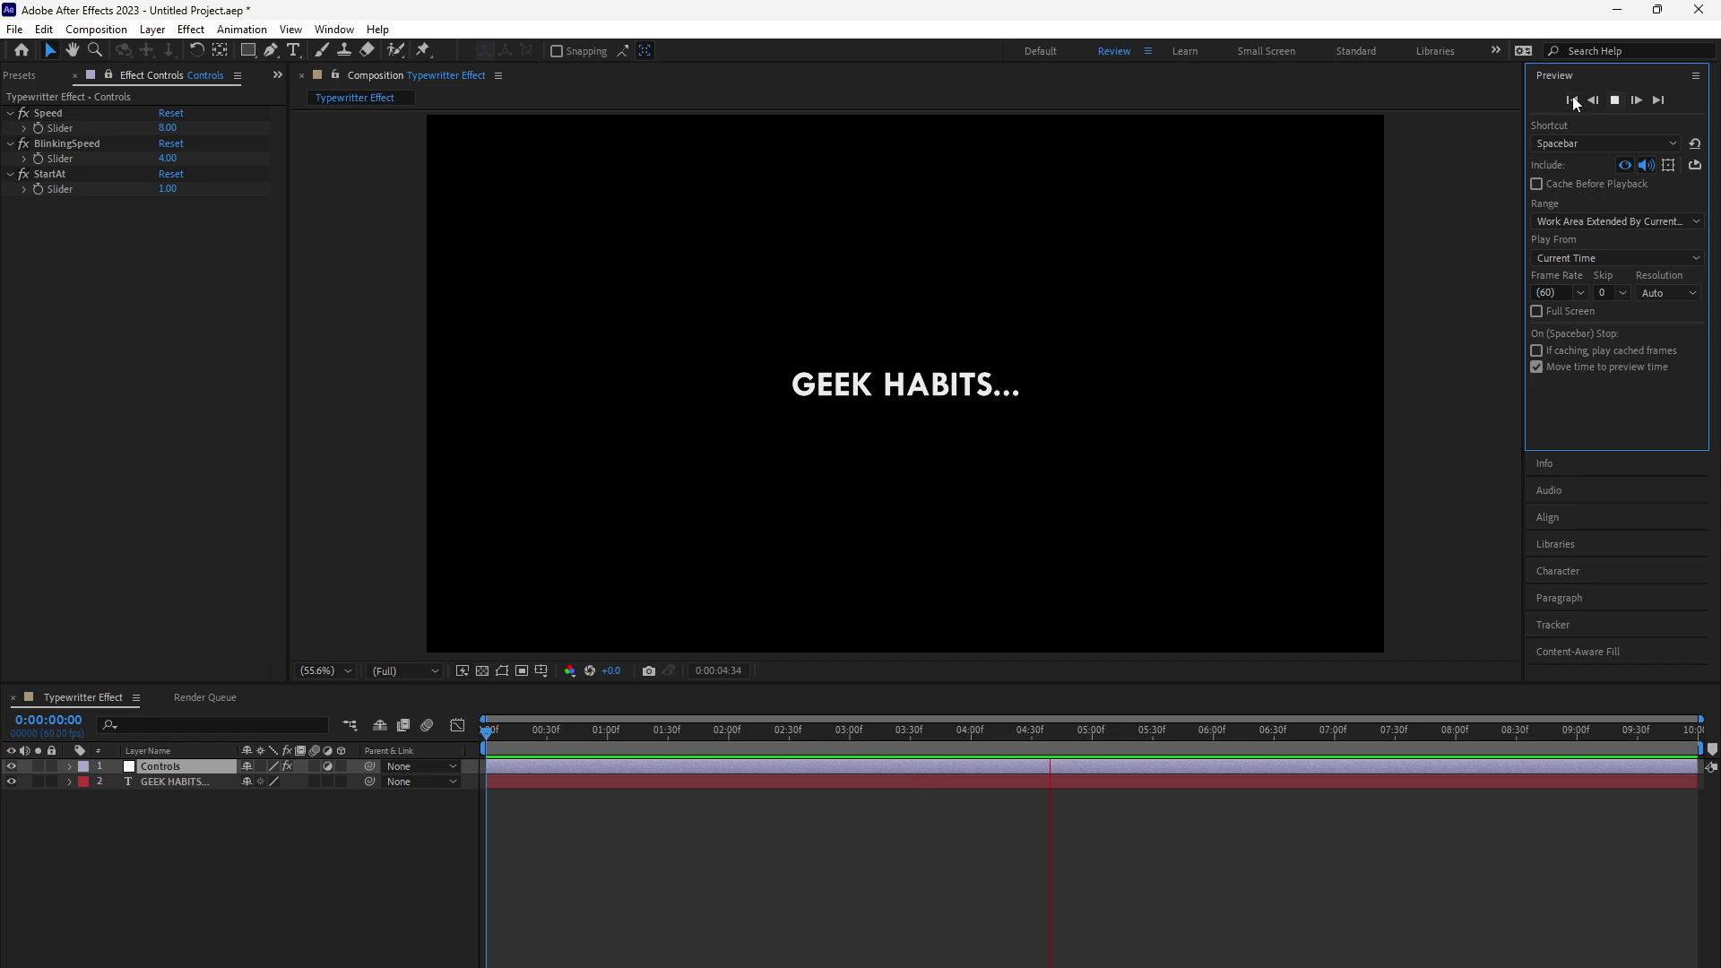
{"action": "left_click", "coordinate": [261, 202]}
{"action": "left_click", "coordinate": [169, 160]}
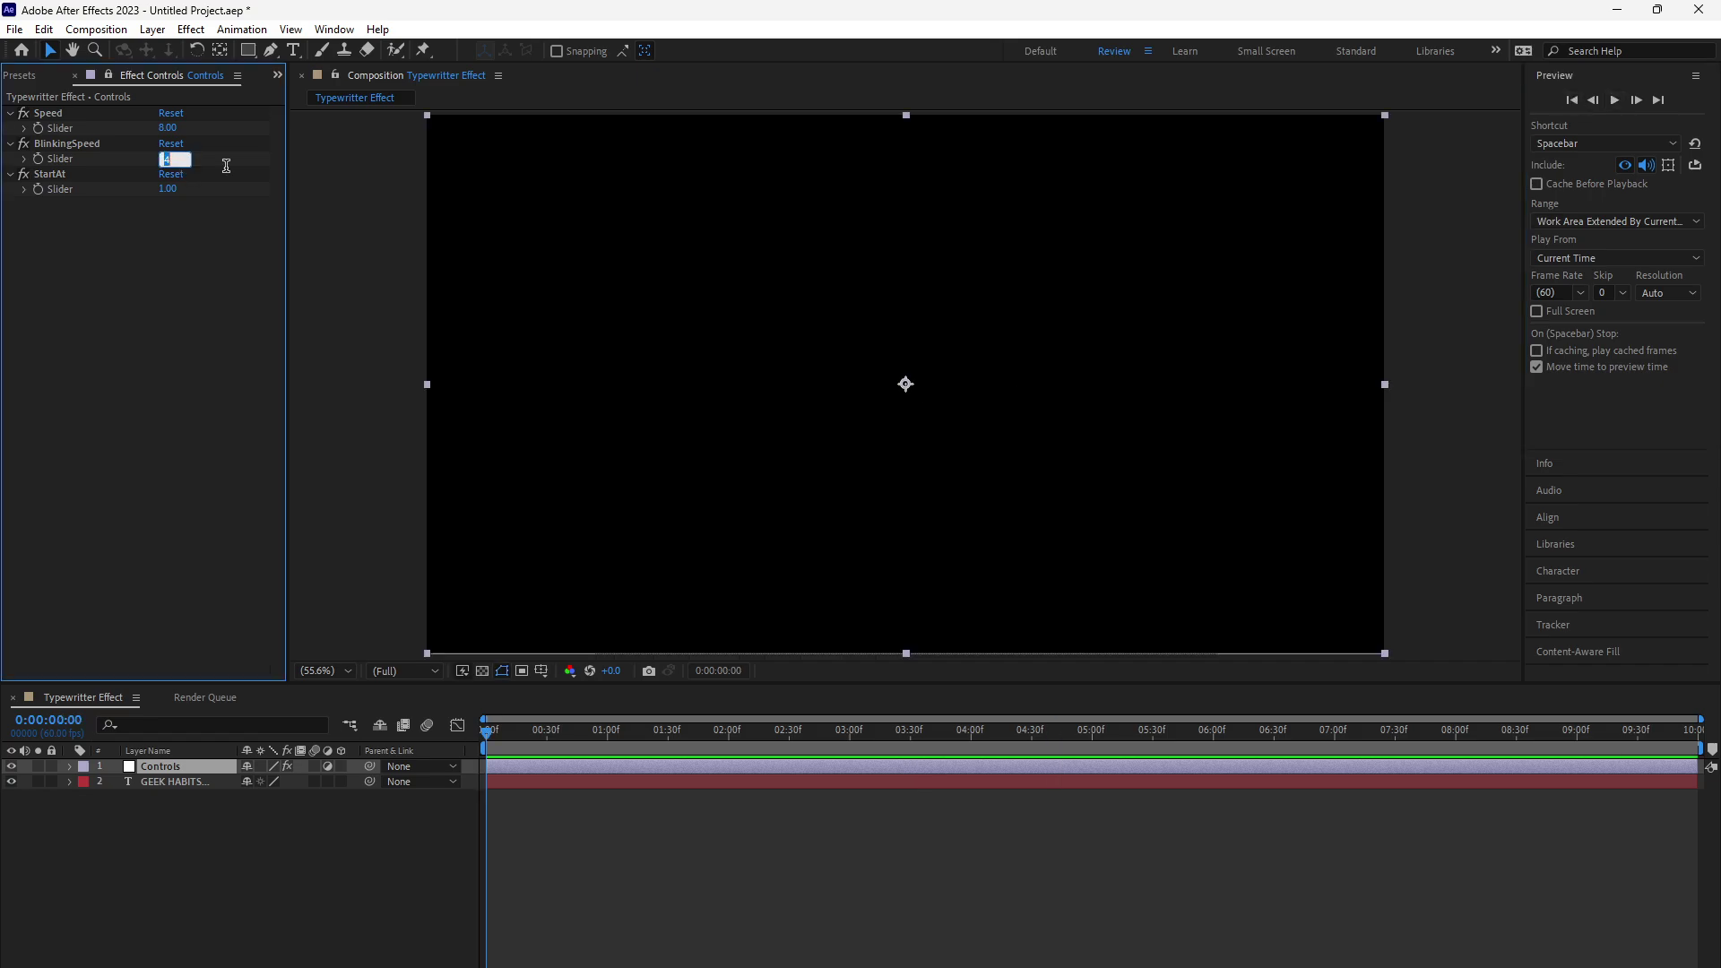
{"action": "type", "text": "2"}
{"action": "key", "text": "Return"}
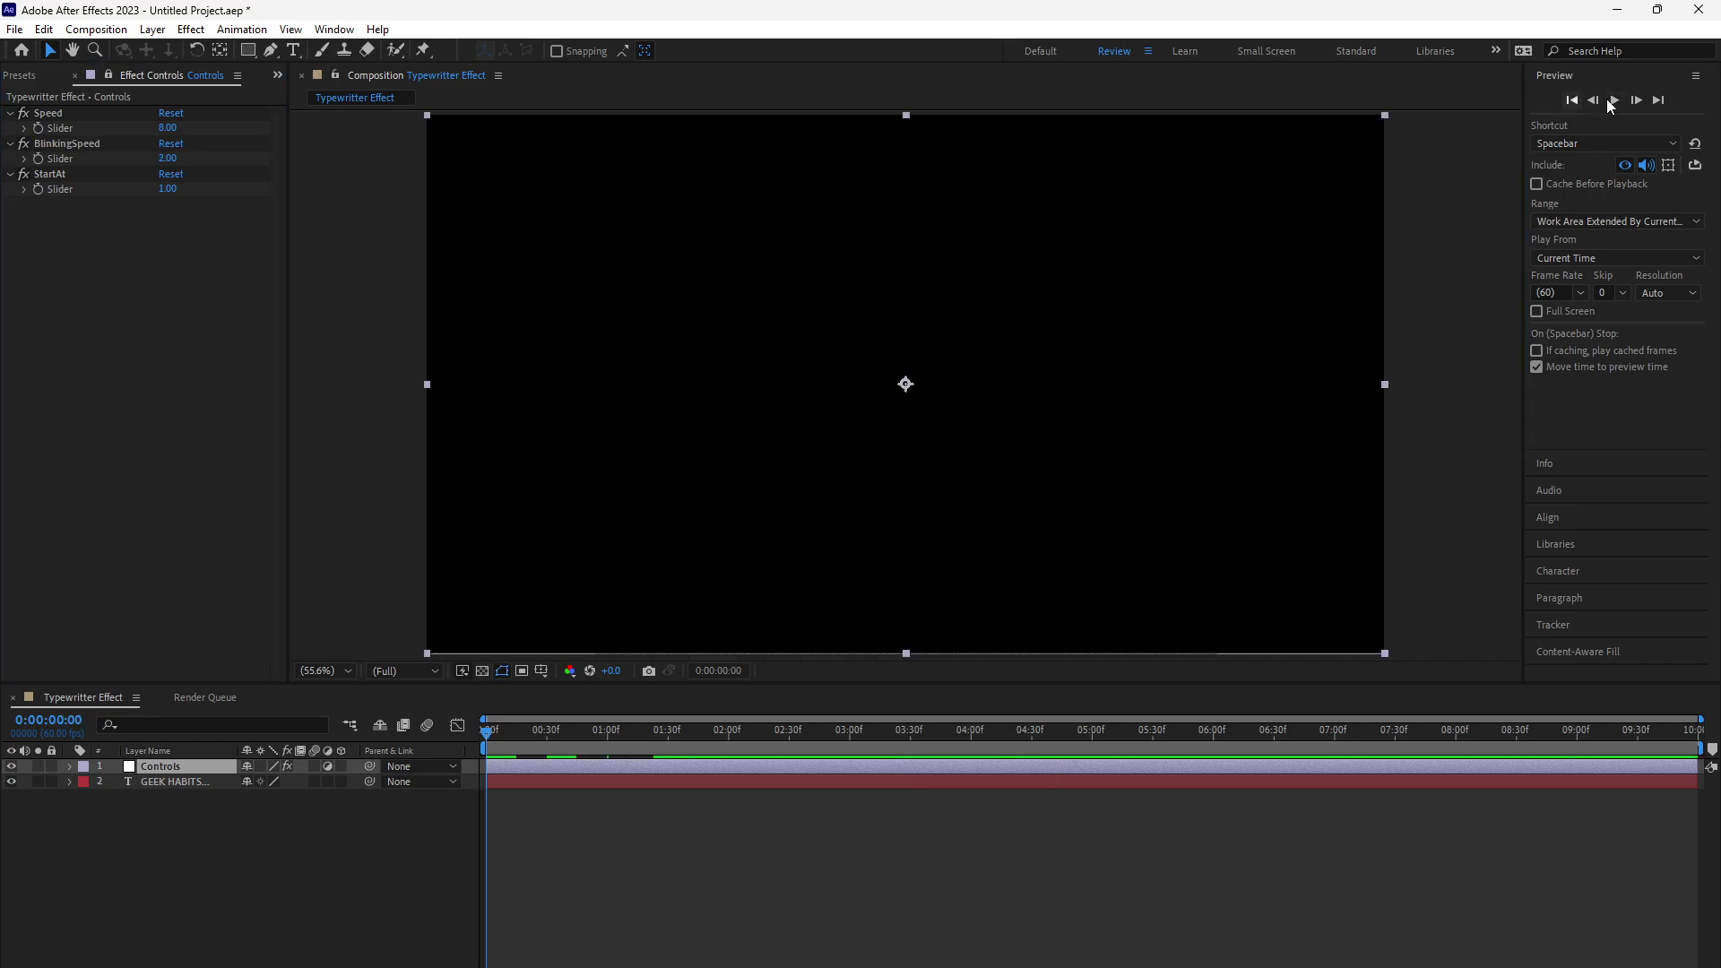
{"action": "left_click", "coordinate": [1614, 100]}
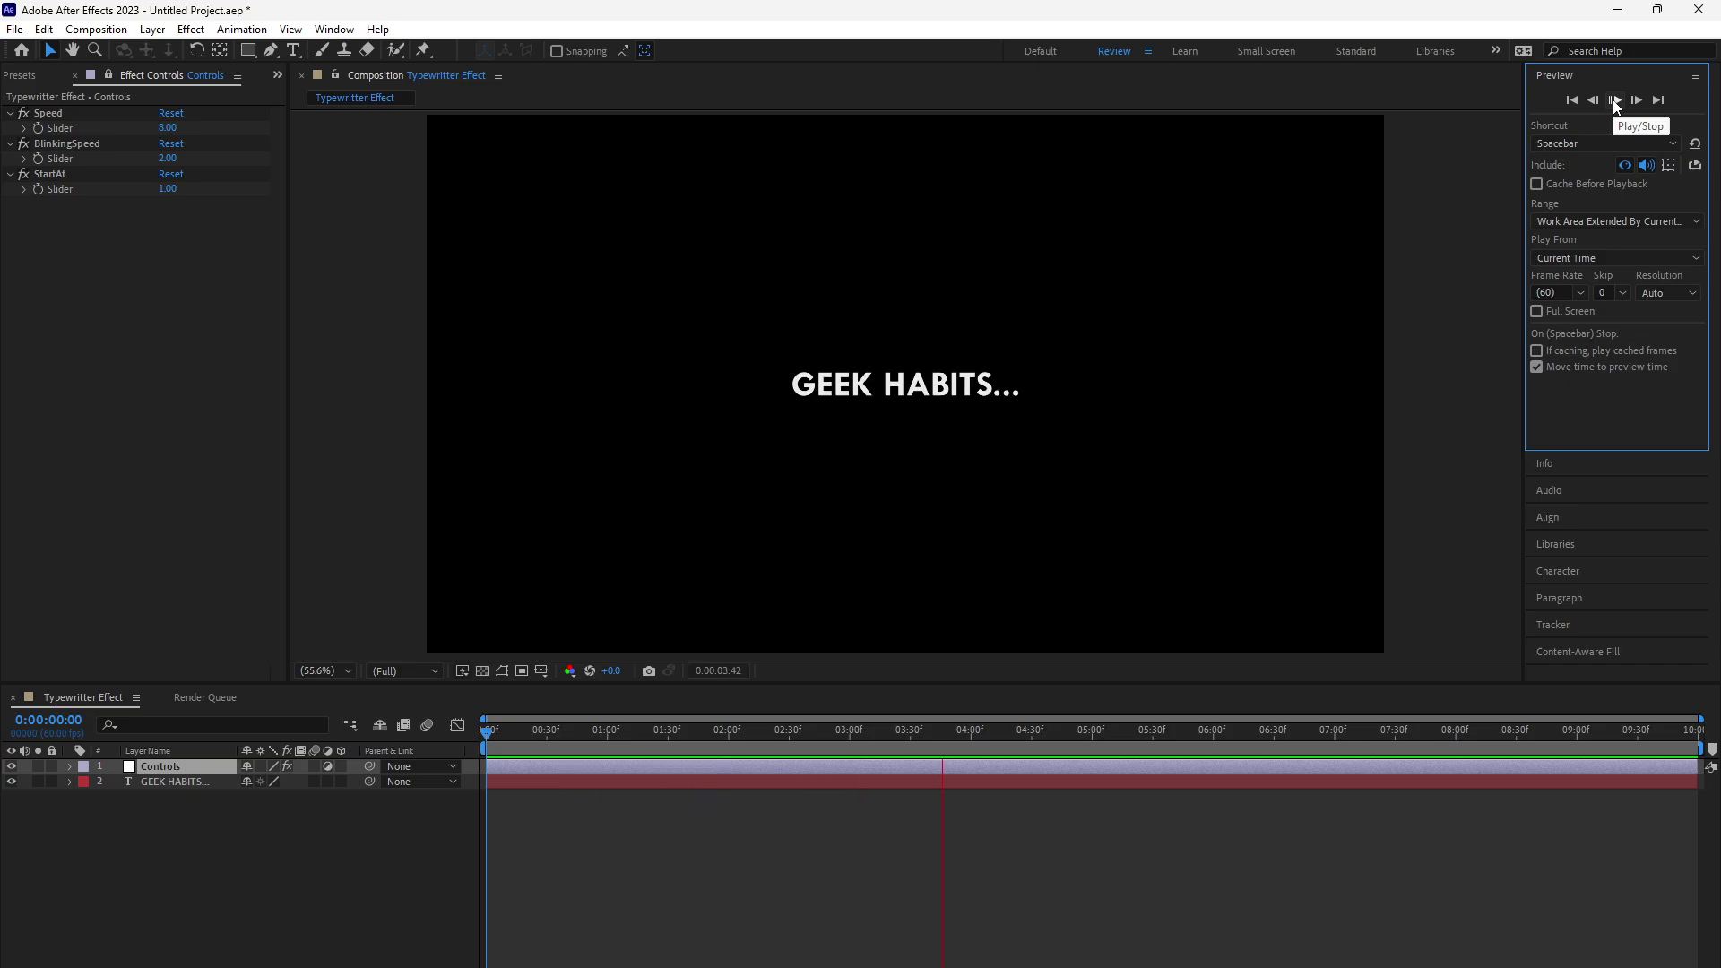
Step: Set BlinkingSpeed to 3 and replay the preview from the beginning
{"action": "left_click", "coordinate": [169, 159]}
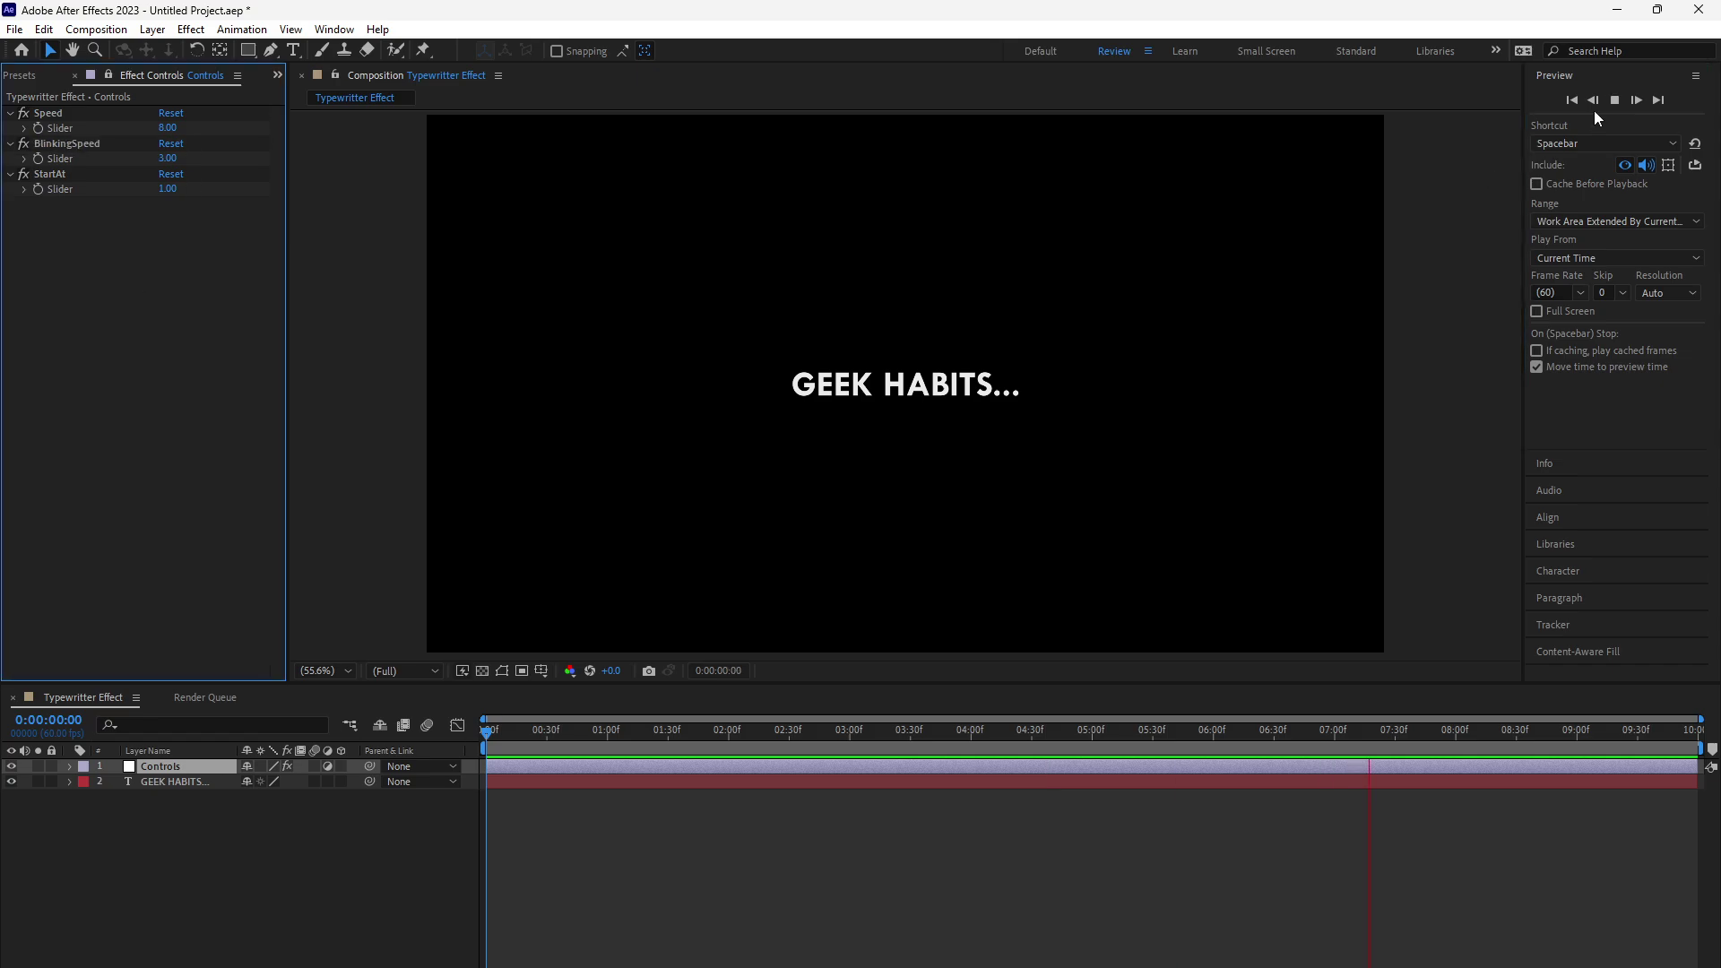
{"action": "left_click", "coordinate": [1594, 108]}
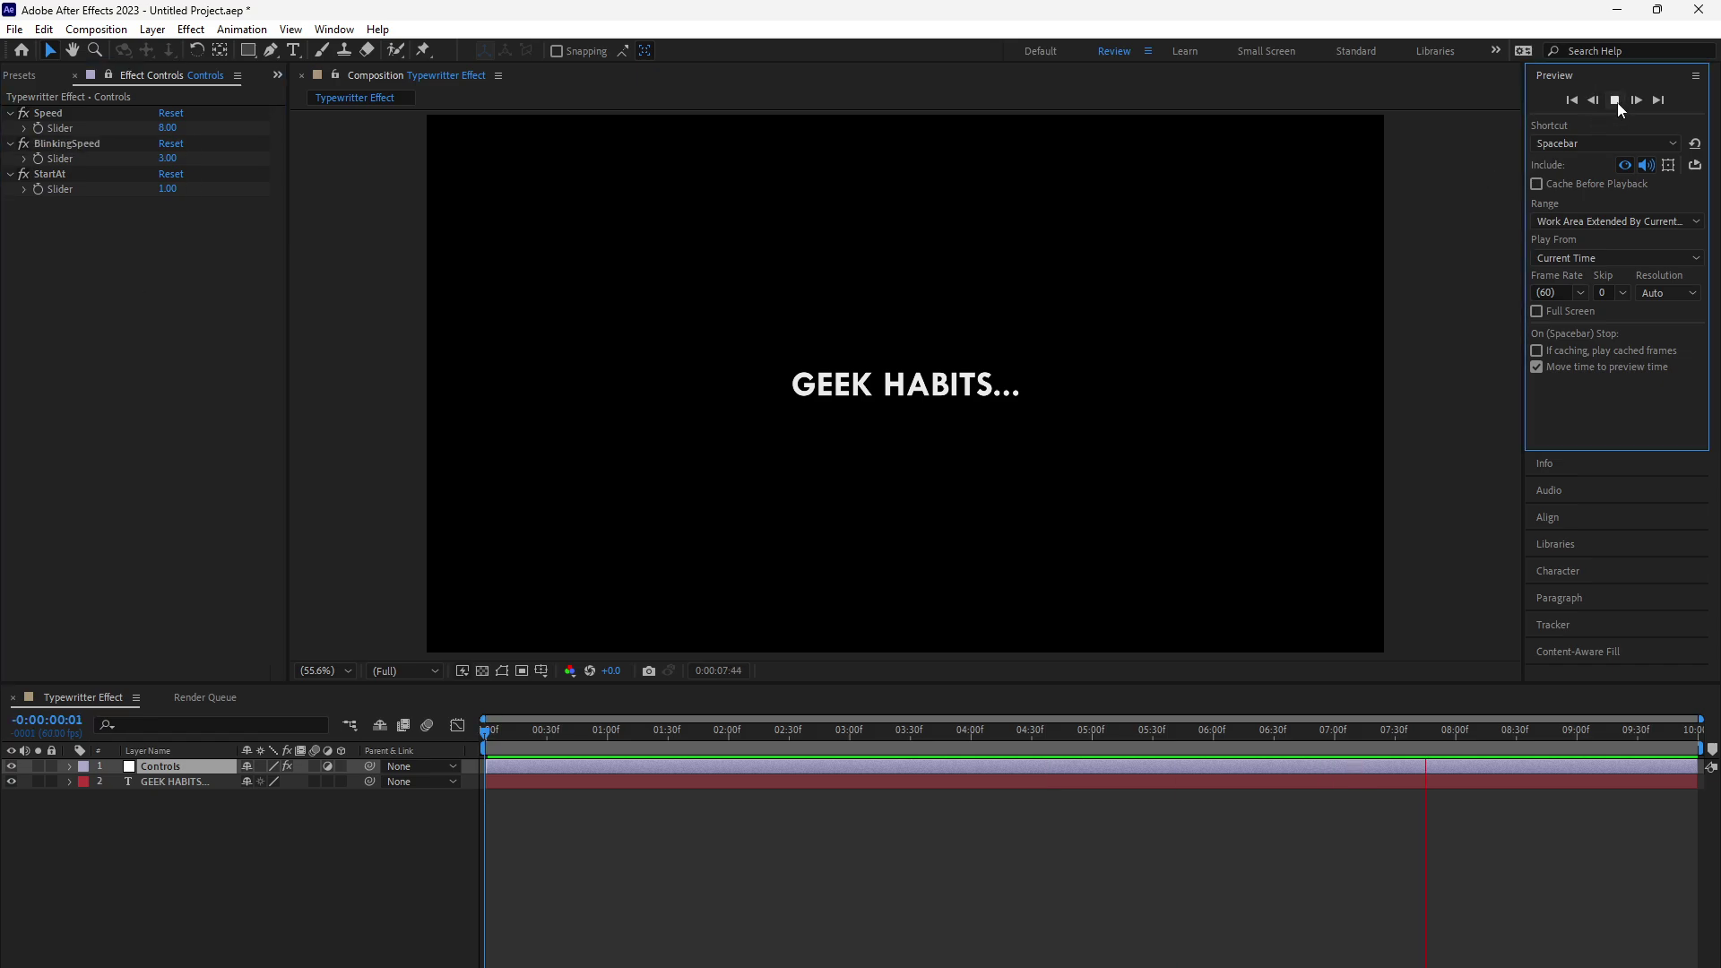
{"action": "left_click", "coordinate": [1614, 102]}
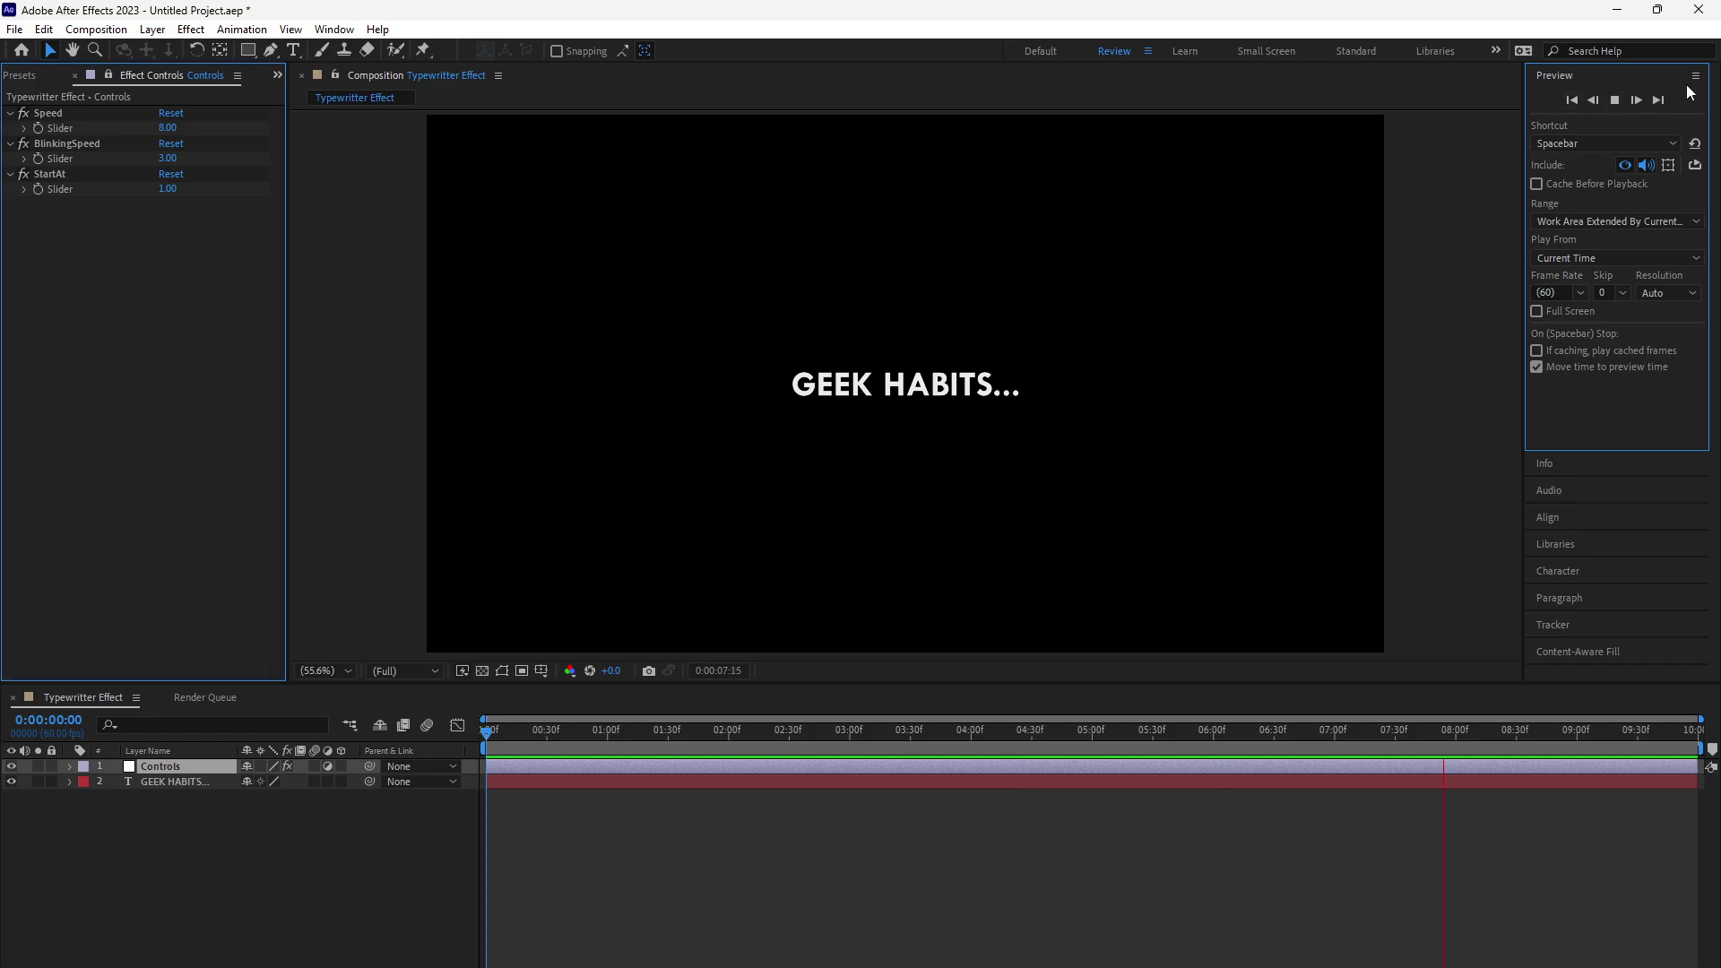
{"action": "left_click", "coordinate": [1615, 99]}
Step: From the start of the composition, set the Speed slider to 7
{"action": "left_click", "coordinate": [1572, 101]}
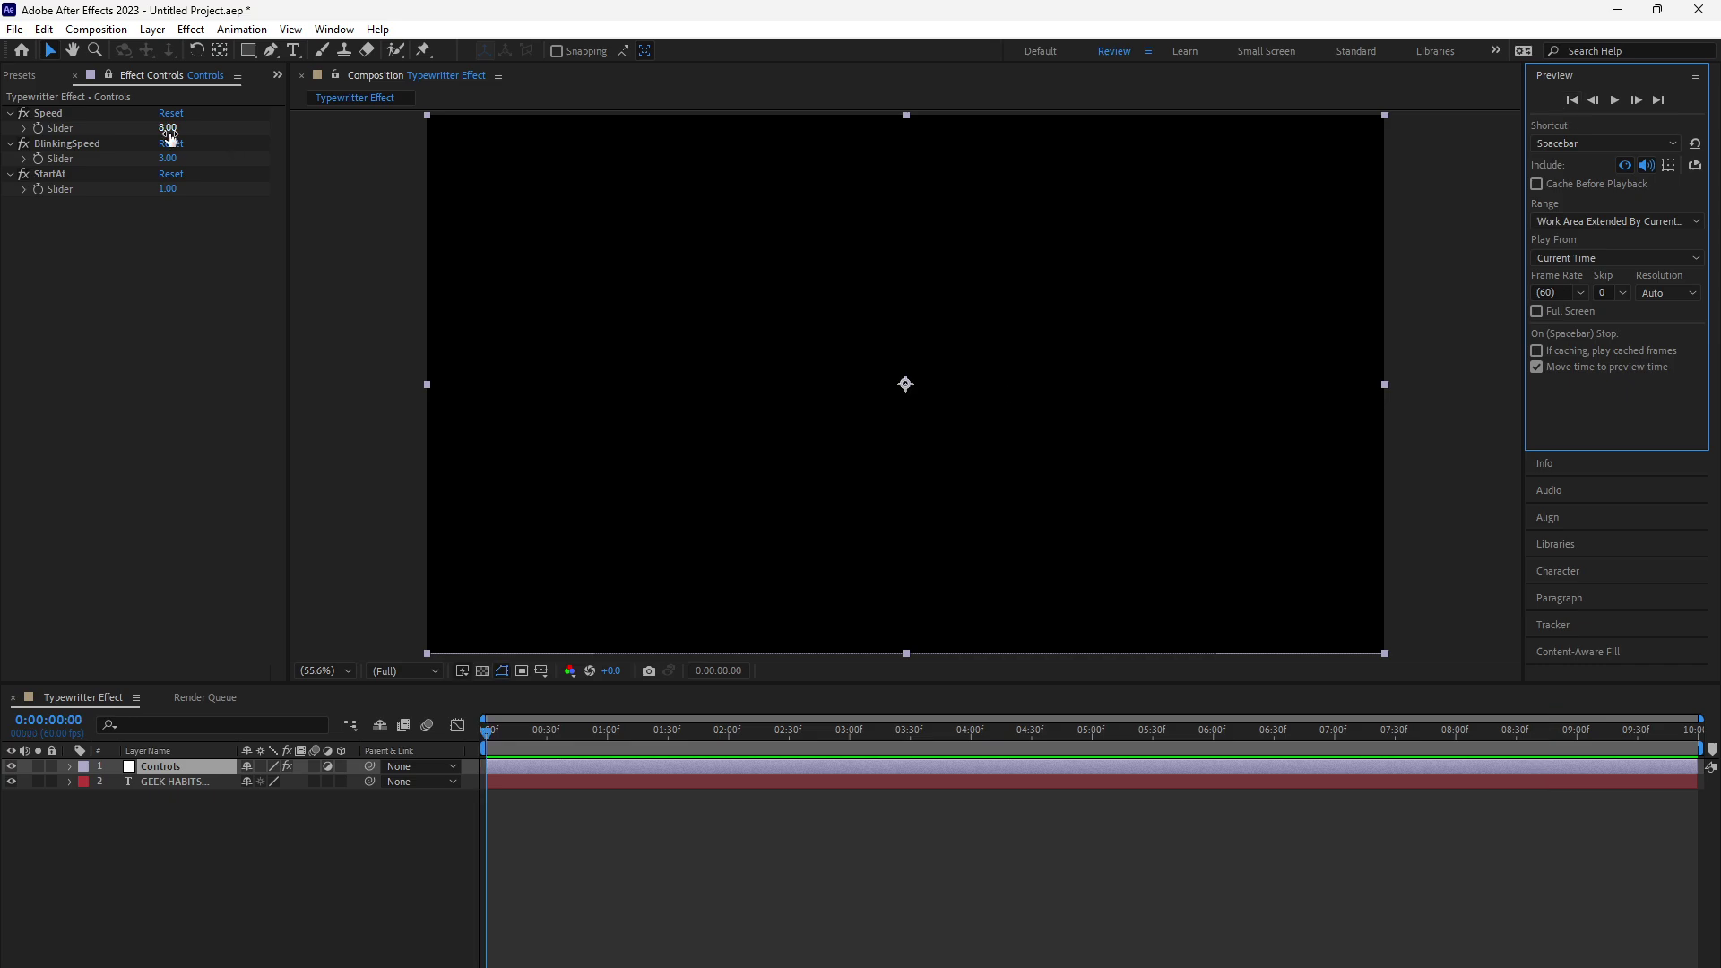
{"action": "left_click", "coordinate": [168, 129]}
{"action": "type", "text": "7"}
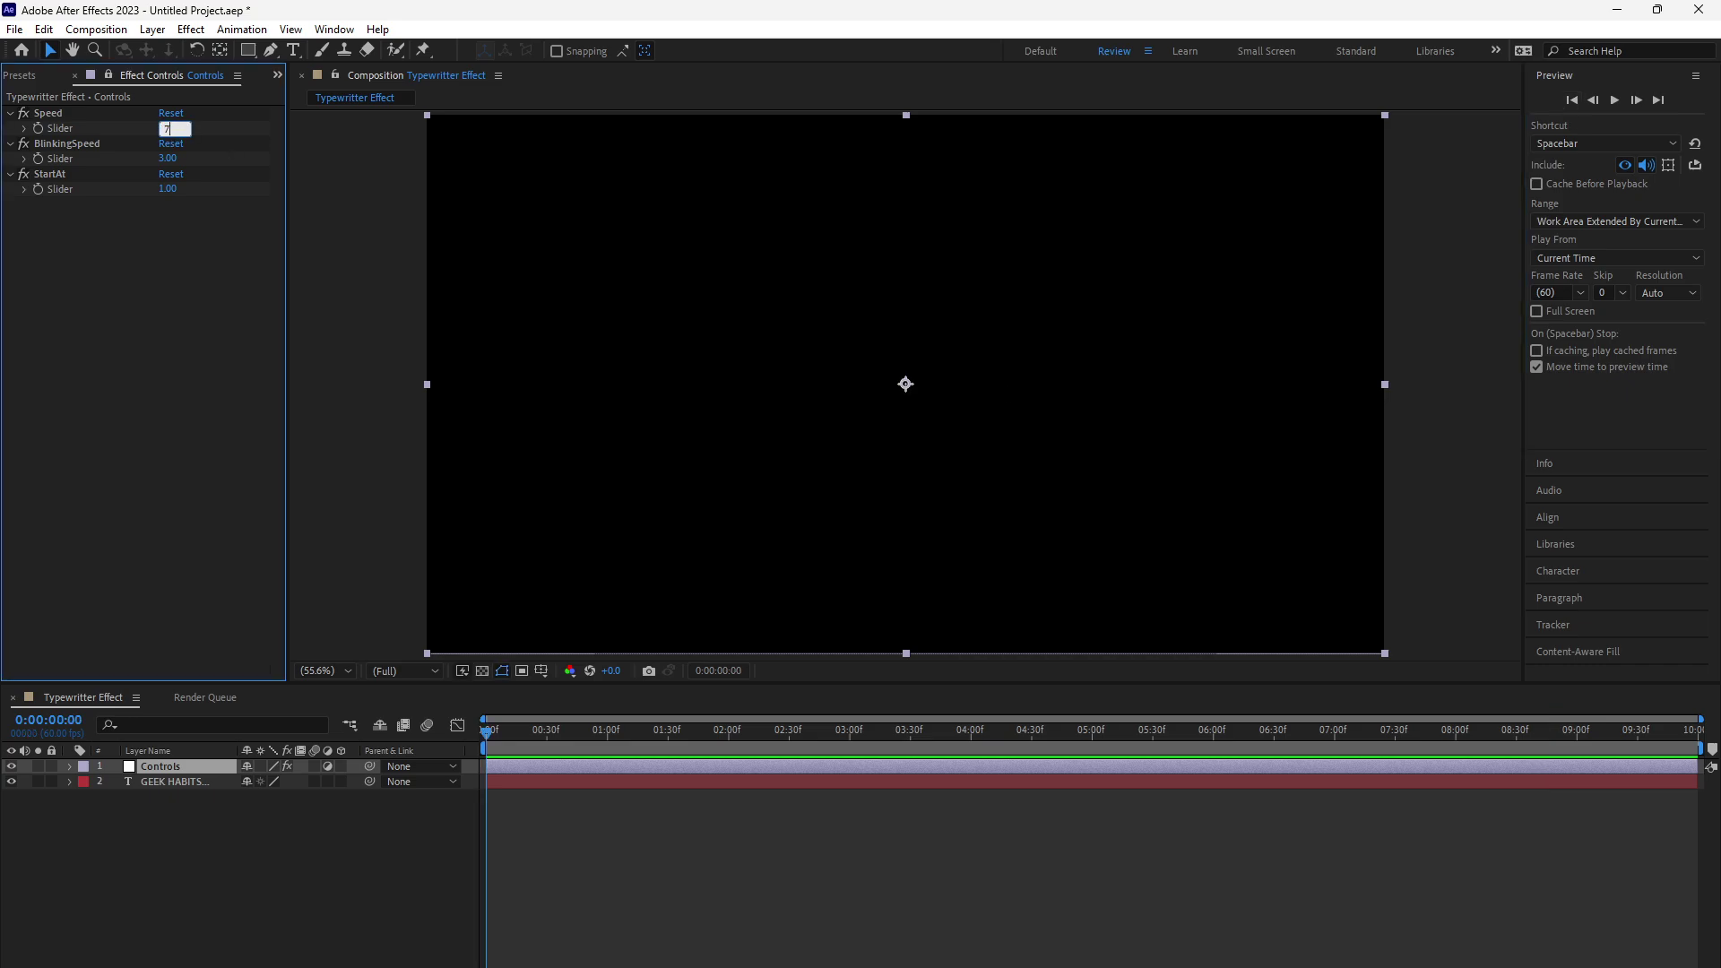
{"action": "key", "text": "Return"}
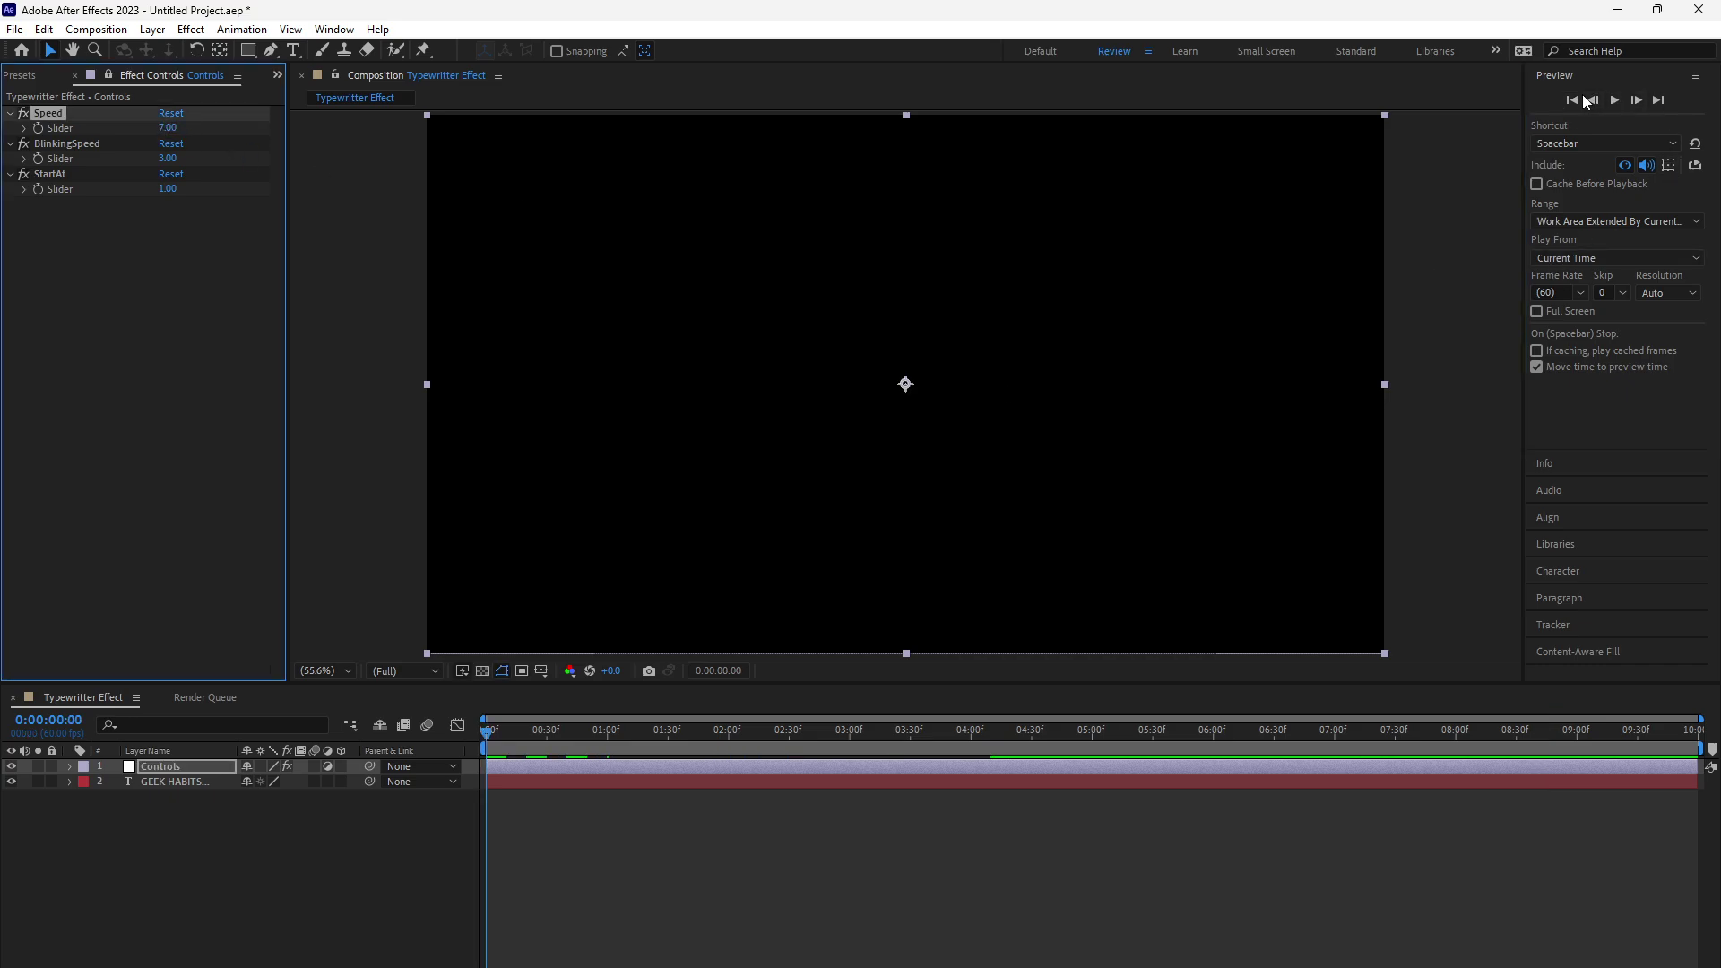
Step: Preview the Speed 7 typing and end the work area around 5 seconds
{"action": "left_click", "coordinate": [1614, 100]}
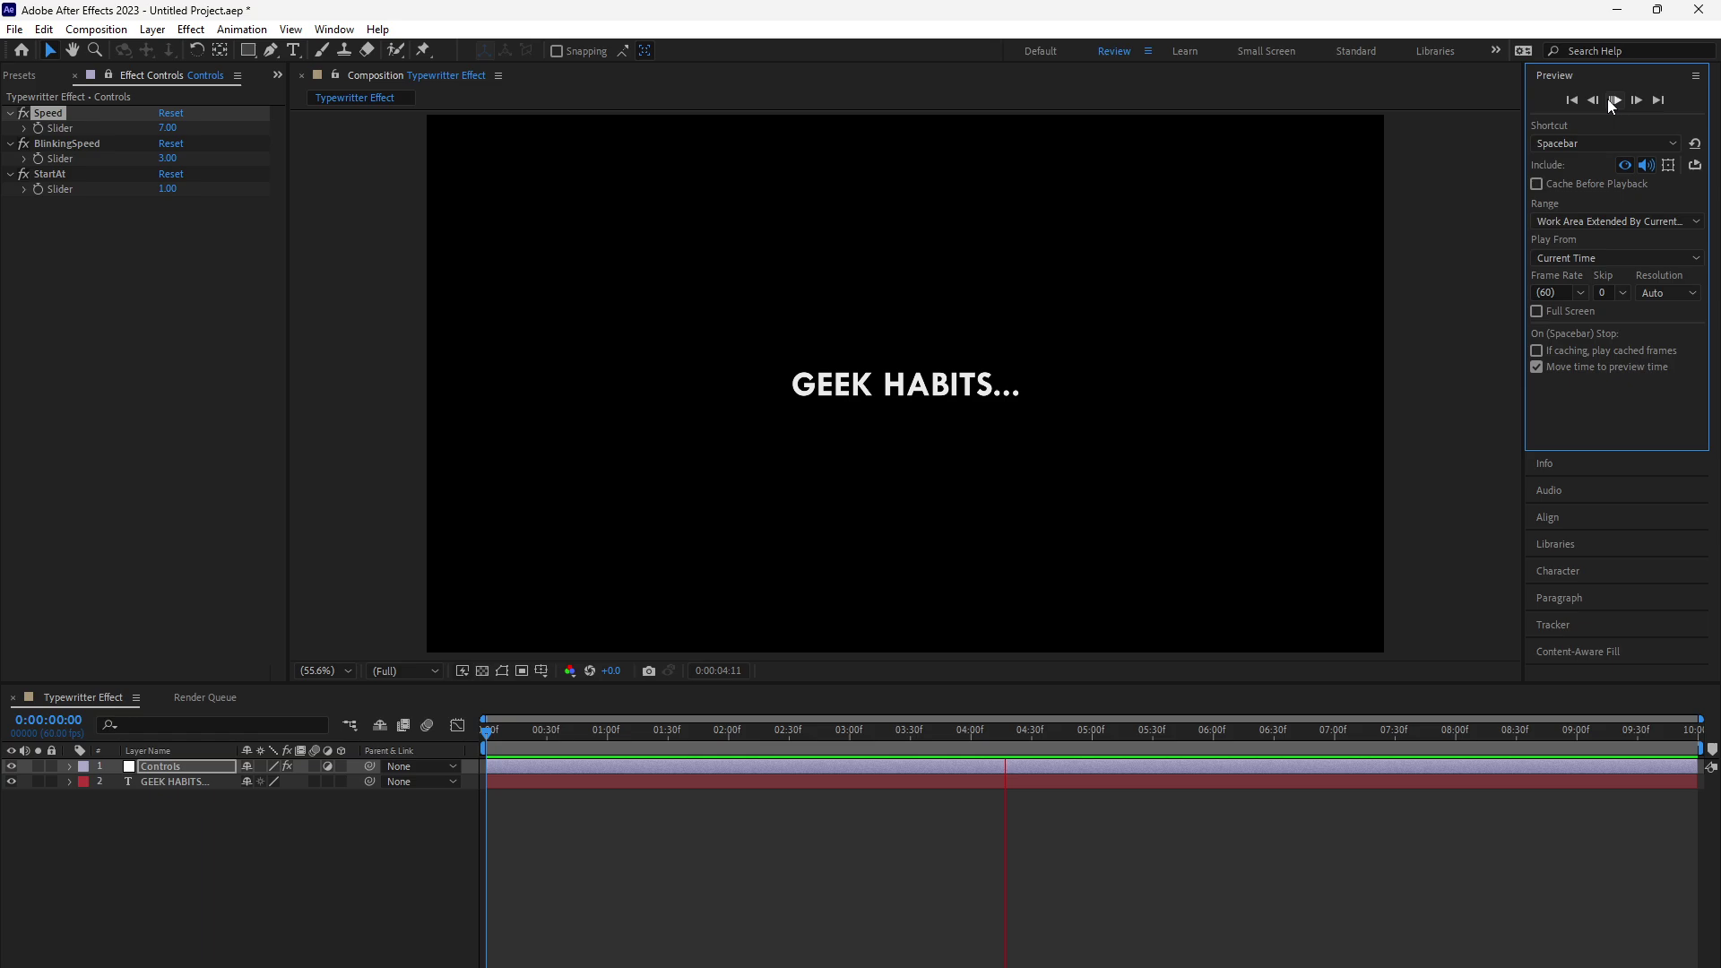
{"action": "left_click", "coordinate": [1614, 101]}
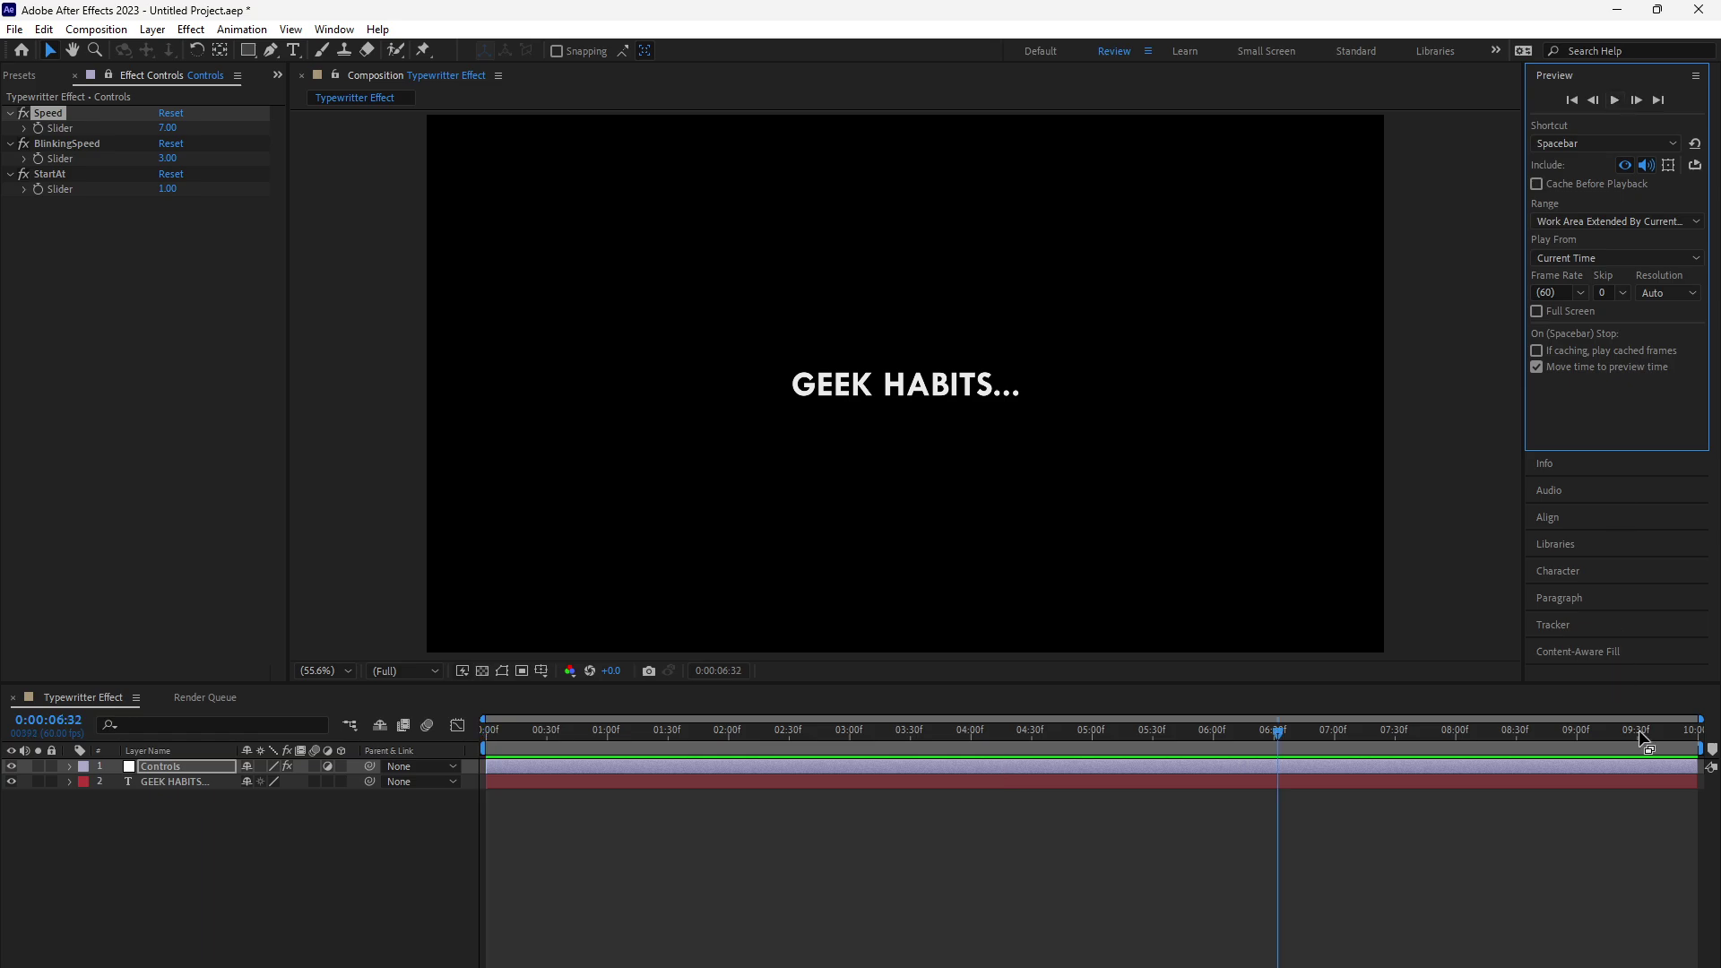
{"action": "left_click_drag", "start_coordinate": [1700, 746], "coordinate": [1095, 729]}
Step: Import the Keyboard Typing MP3 sound file into the project
{"action": "left_click", "coordinate": [212, 914]}
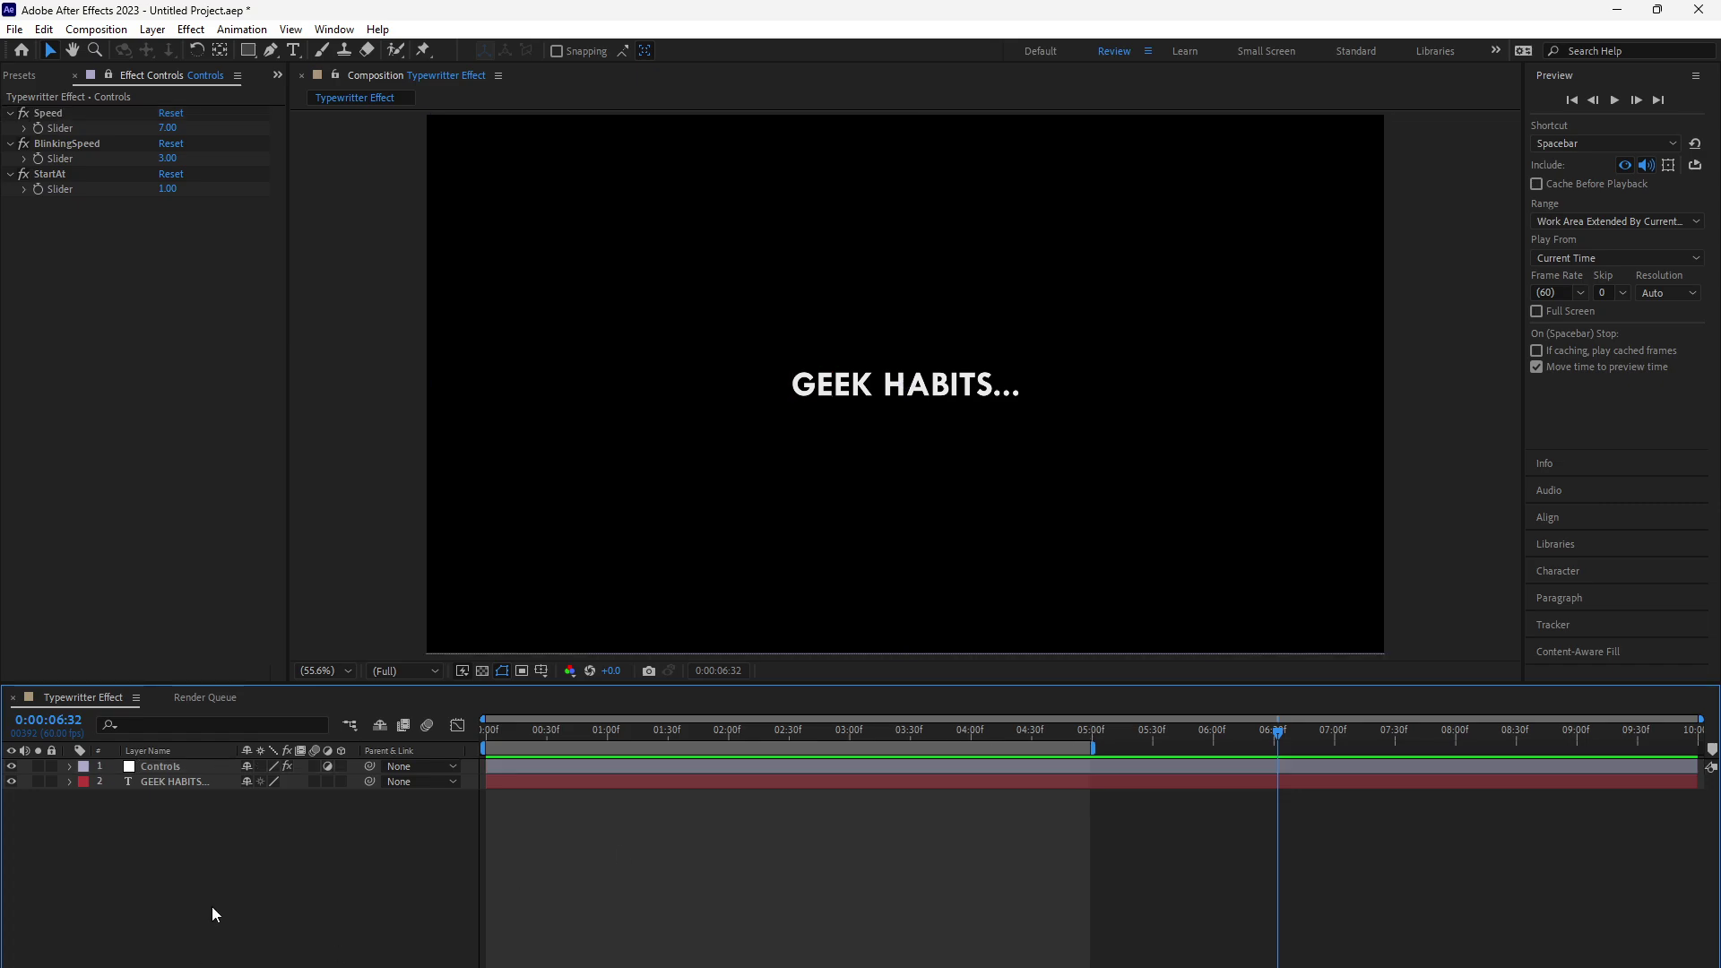
{"action": "right_click", "coordinate": [244, 869]}
{"action": "mouse_move", "coordinate": [337, 660]}
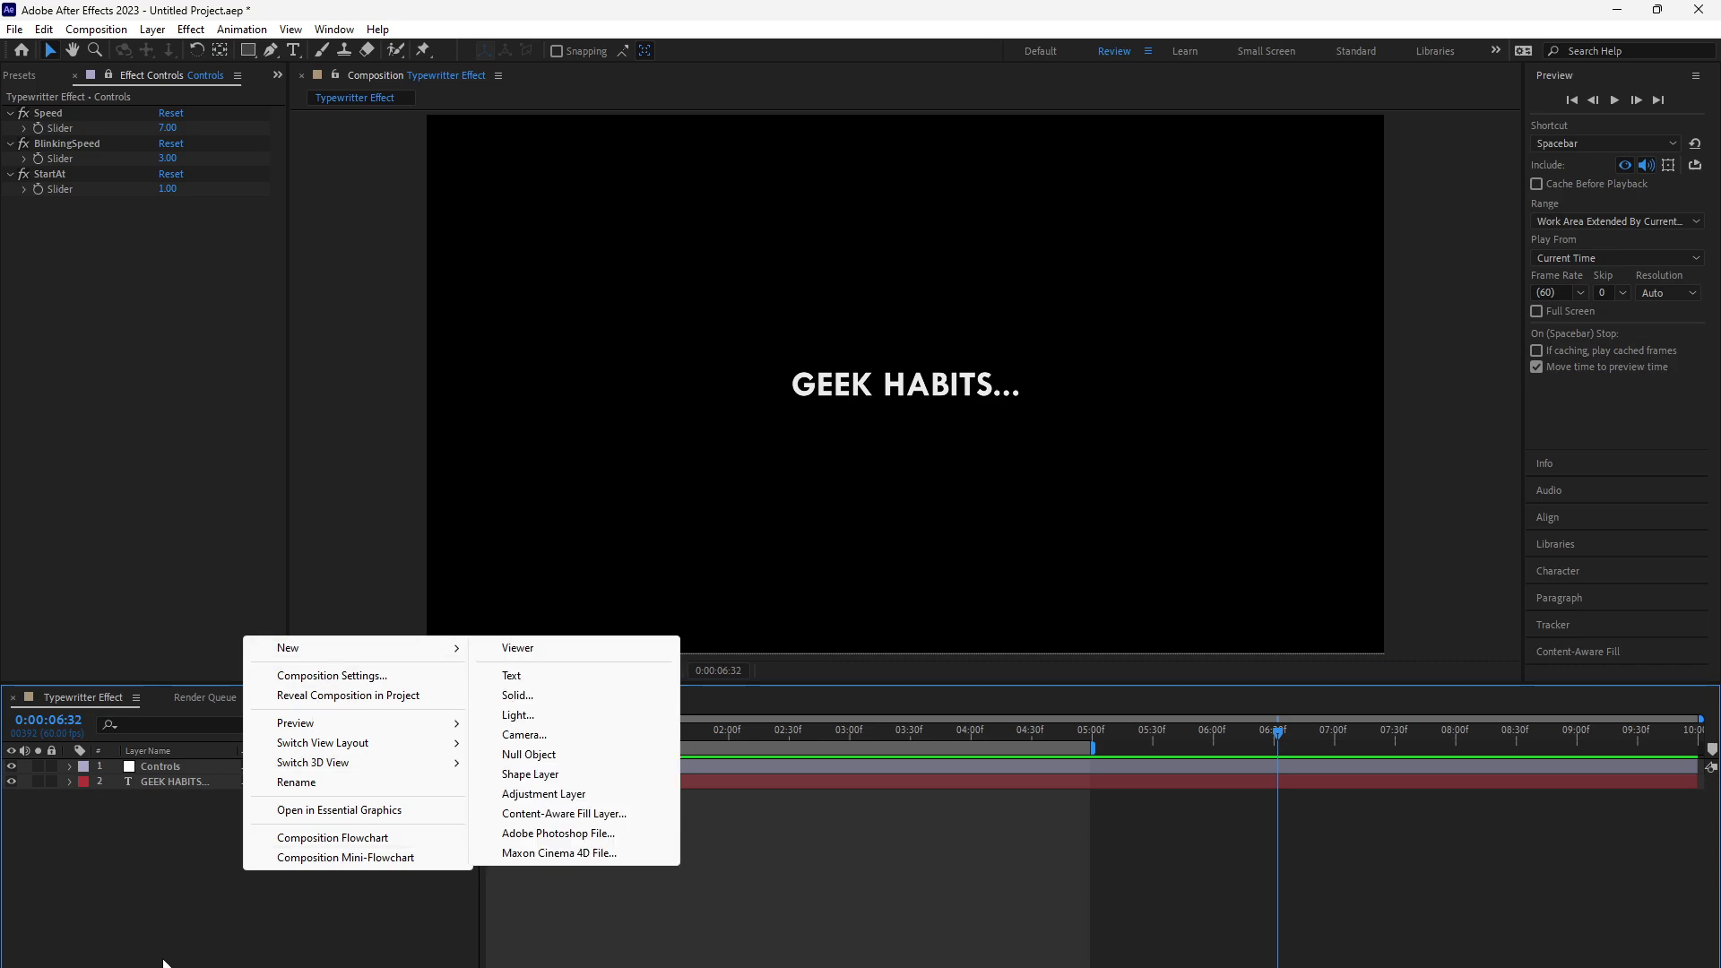
{"action": "left_click", "coordinate": [138, 957]}
{"action": "left_click", "coordinate": [14, 28]}
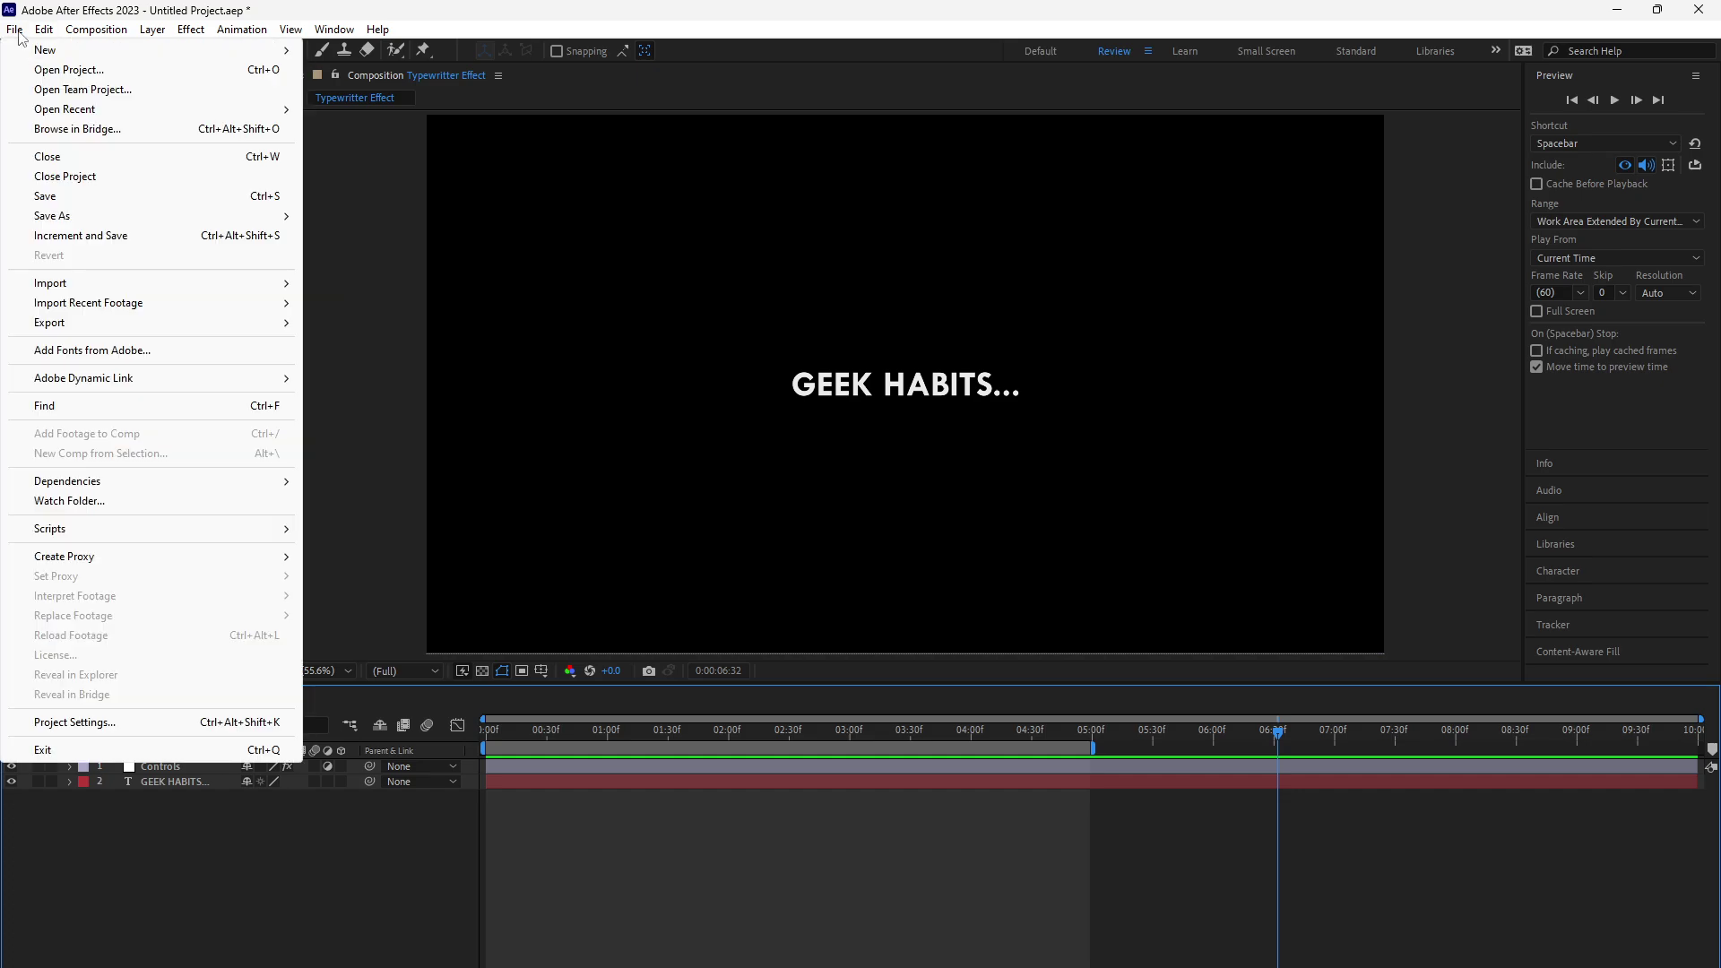
{"action": "mouse_move", "coordinate": [124, 292]}
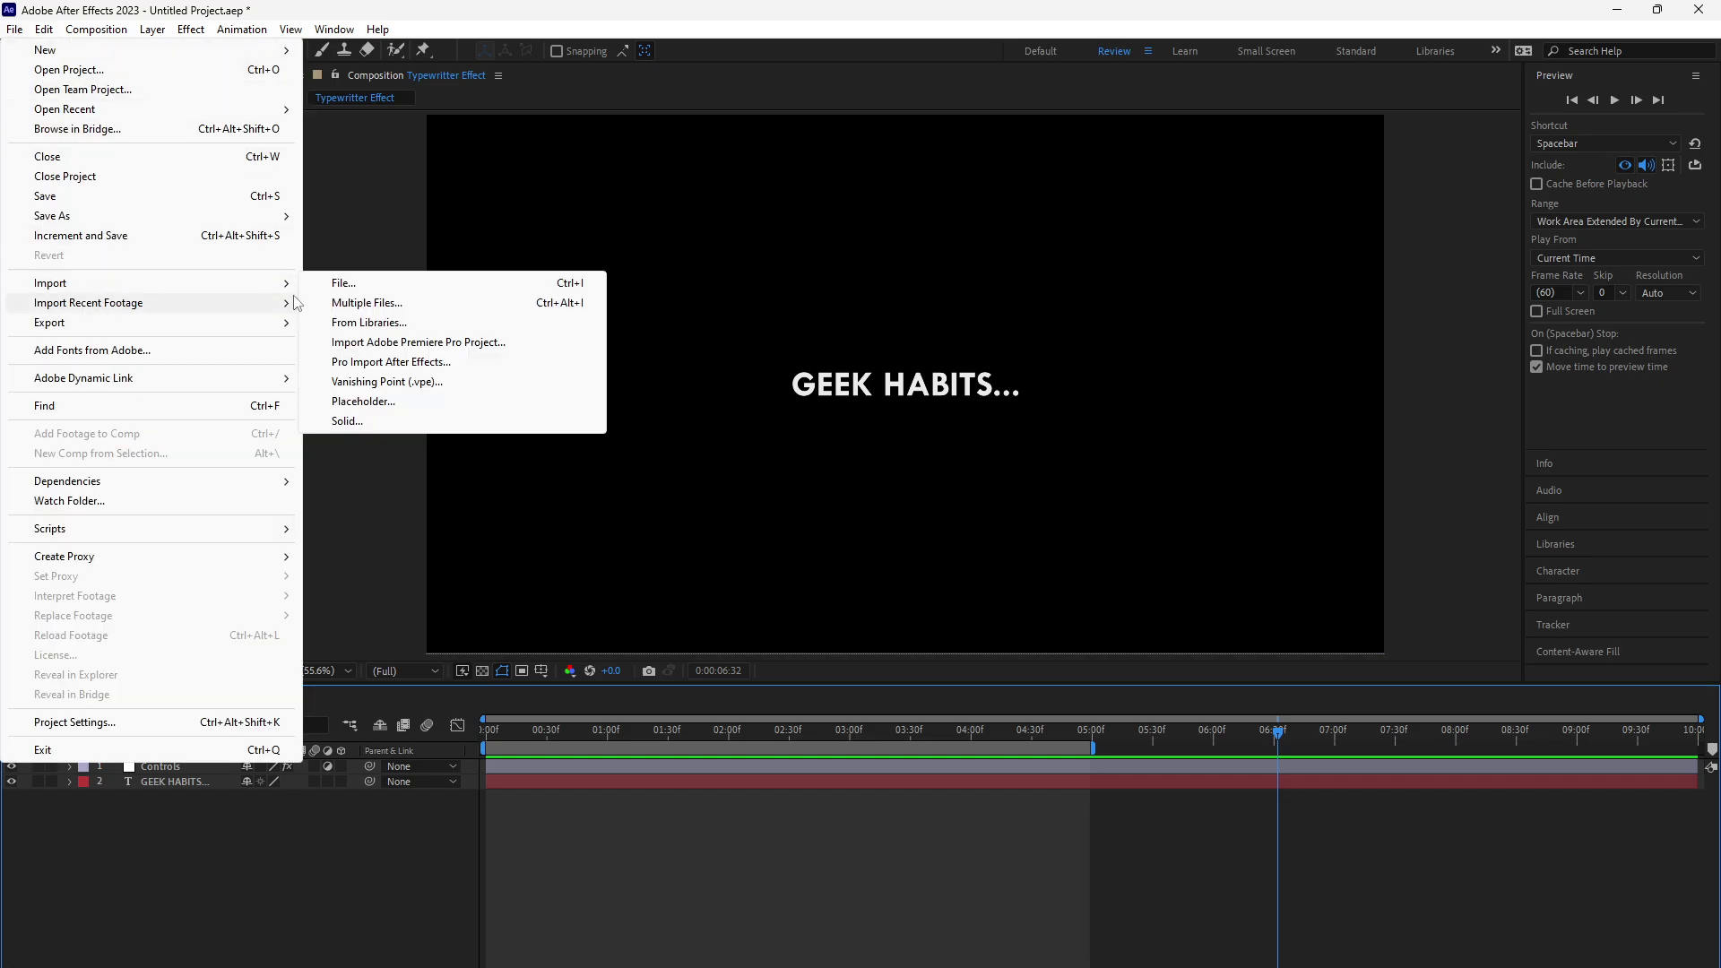
{"action": "left_click", "coordinate": [352, 285]}
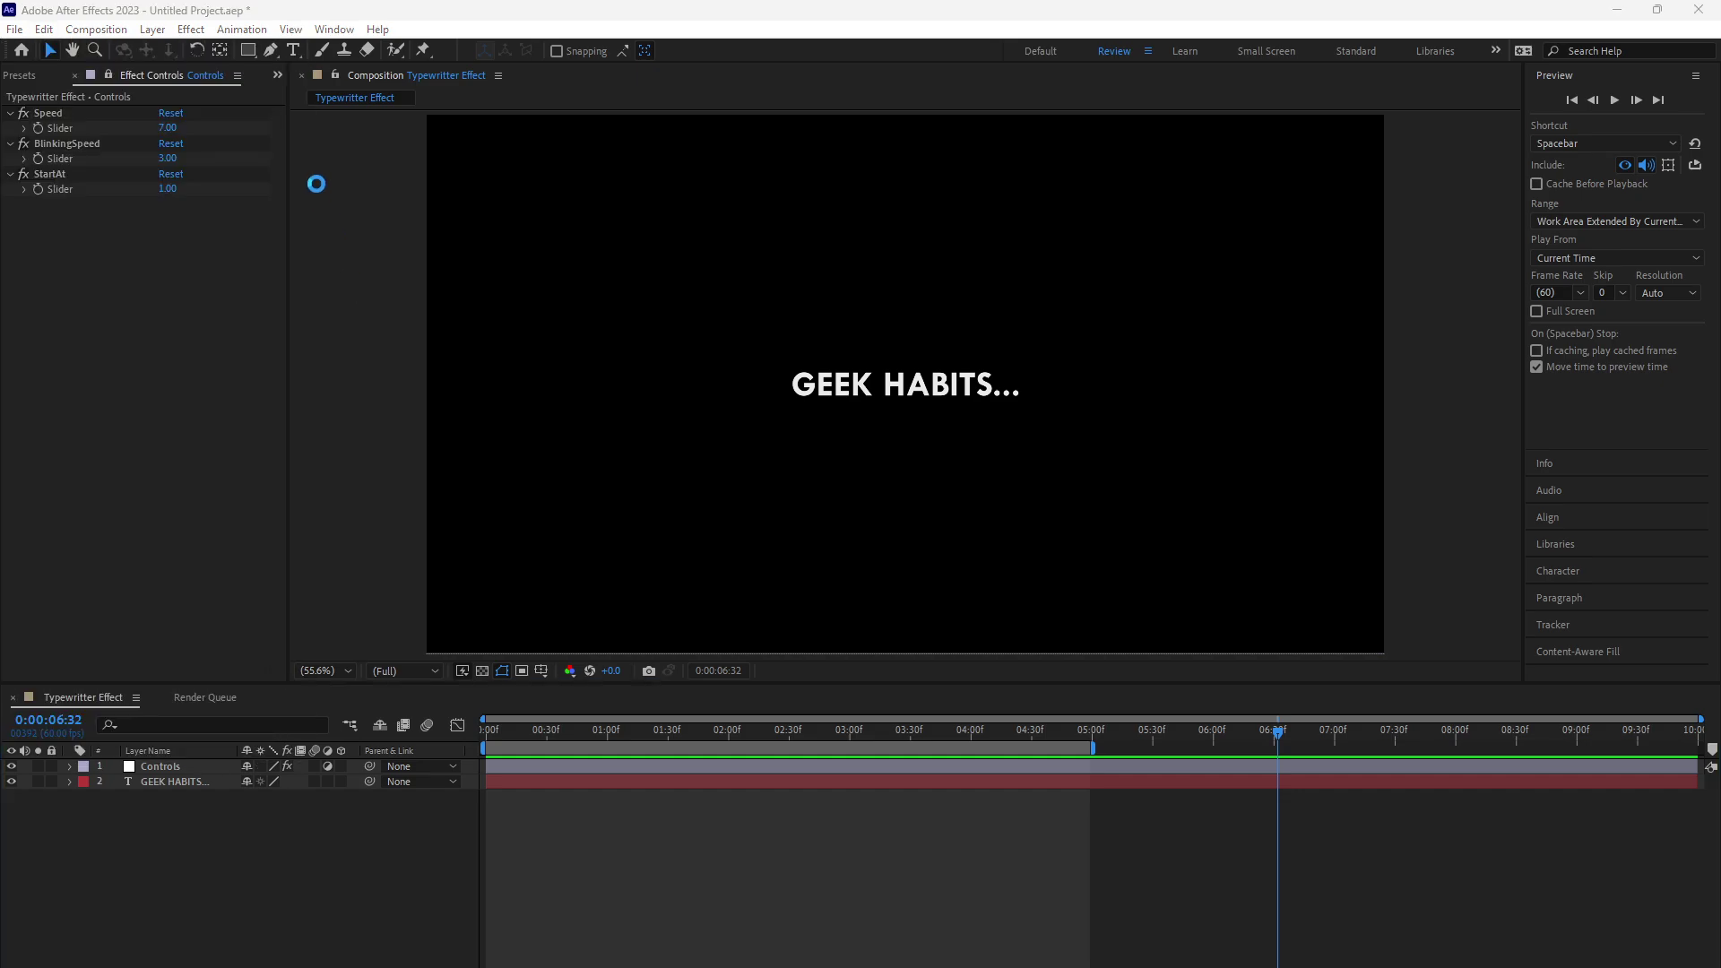
{"action": "key", "text": "Escape"}
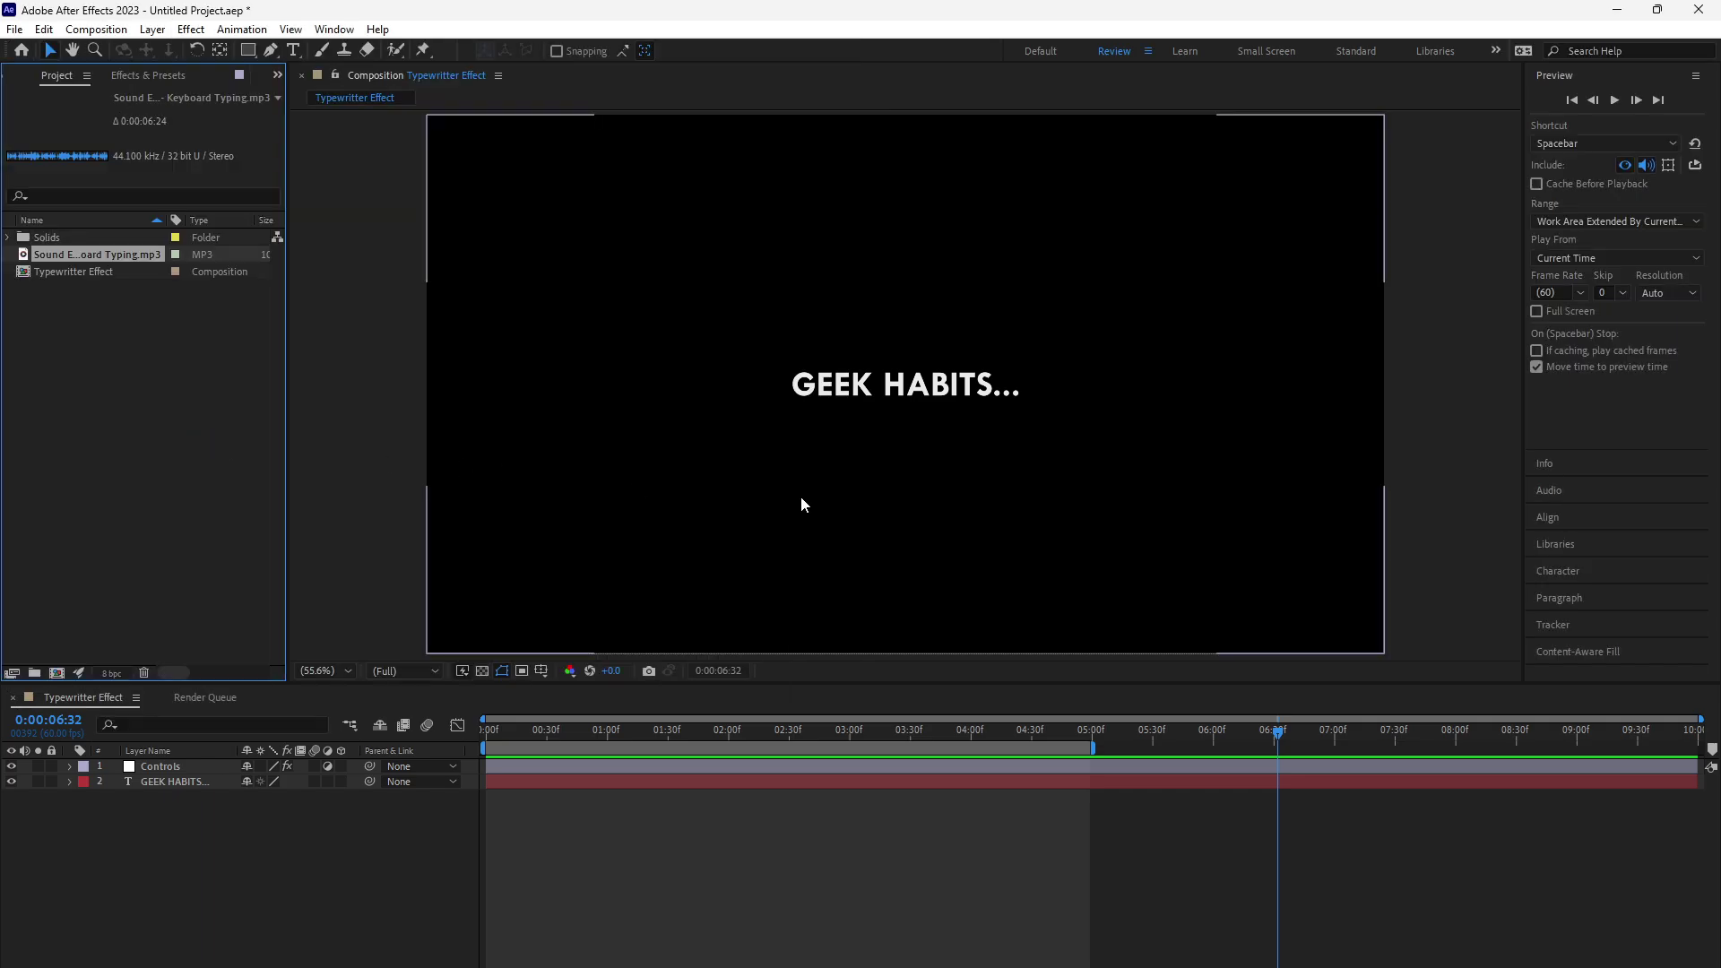
Step: Place the typing sound as layer 3 at the composition start and pull its end earlier
{"action": "mouse_move", "coordinate": [135, 254]}
{"action": "left_mouse_down"}
{"action": "mouse_move", "coordinate": [441, 850]}
{"action": "mouse_move", "coordinate": [606, 814]}
{"action": "mouse_move", "coordinate": [484, 798]}
{"action": "mouse_move", "coordinate": [514, 798]}
{"action": "left_mouse_up"}
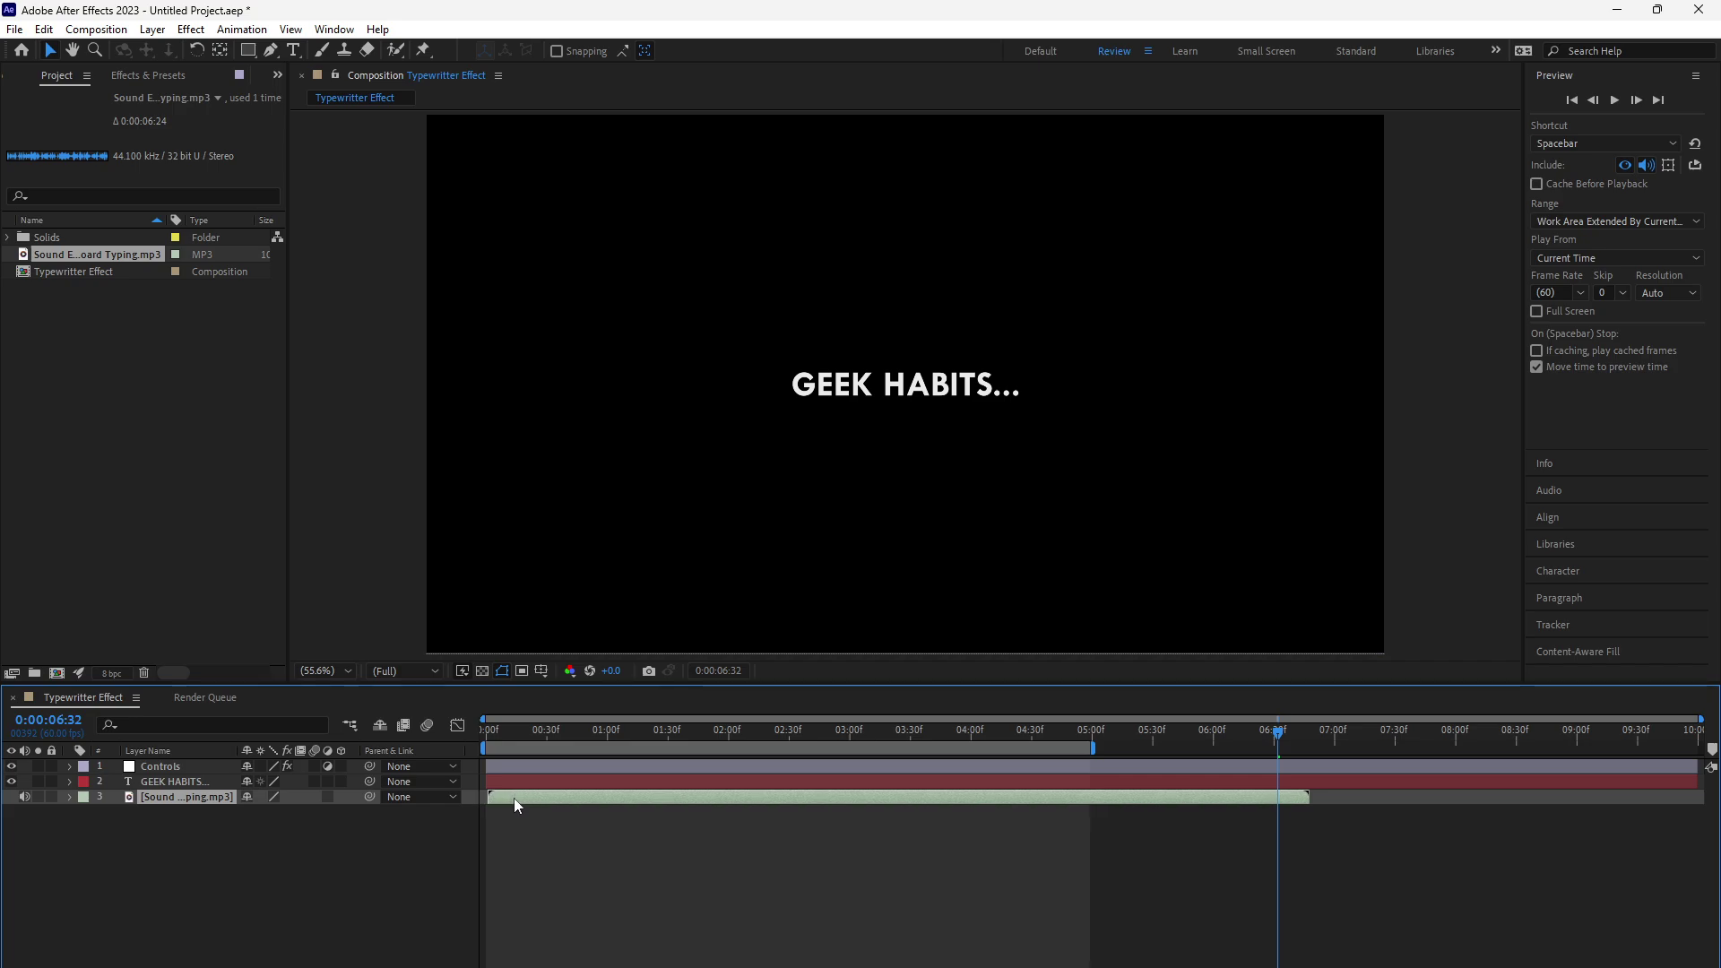
{"action": "left_click_drag", "start_coordinate": [514, 798], "coordinate": [514, 798]}
{"action": "left_click_drag", "start_coordinate": [1307, 797], "coordinate": [1095, 805]}
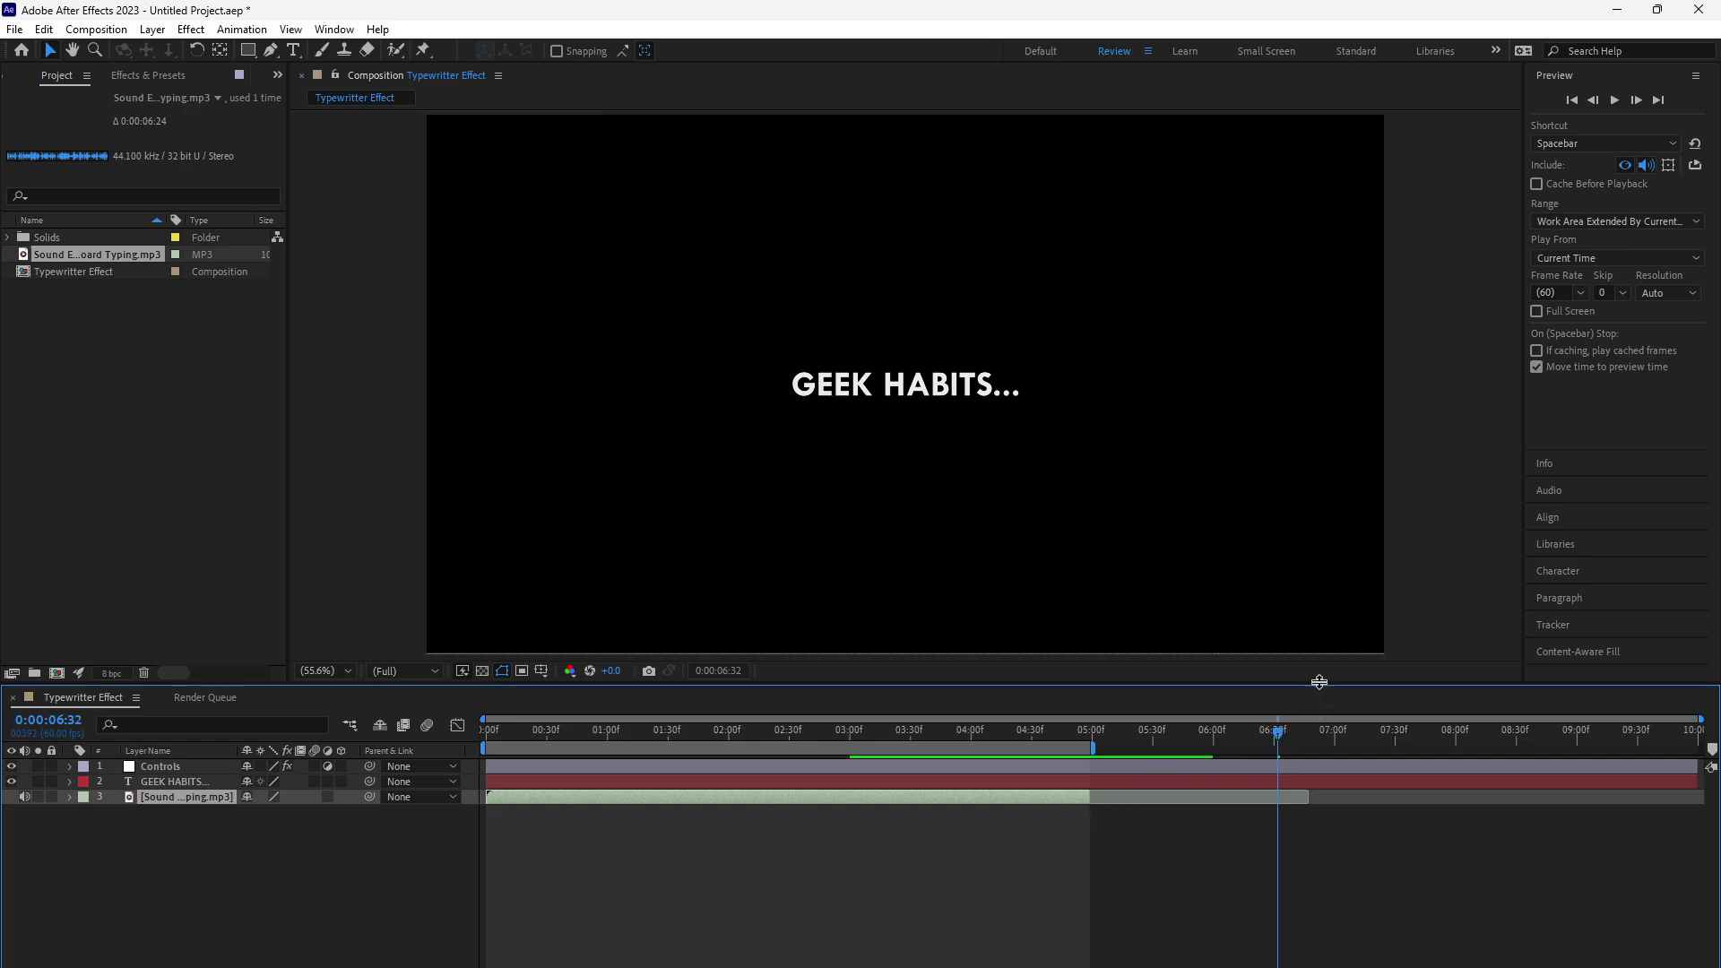
Step: Preview the animation, trim the typing sound to end near 3 seconds, and replay it
{"action": "left_click", "coordinate": [1574, 103]}
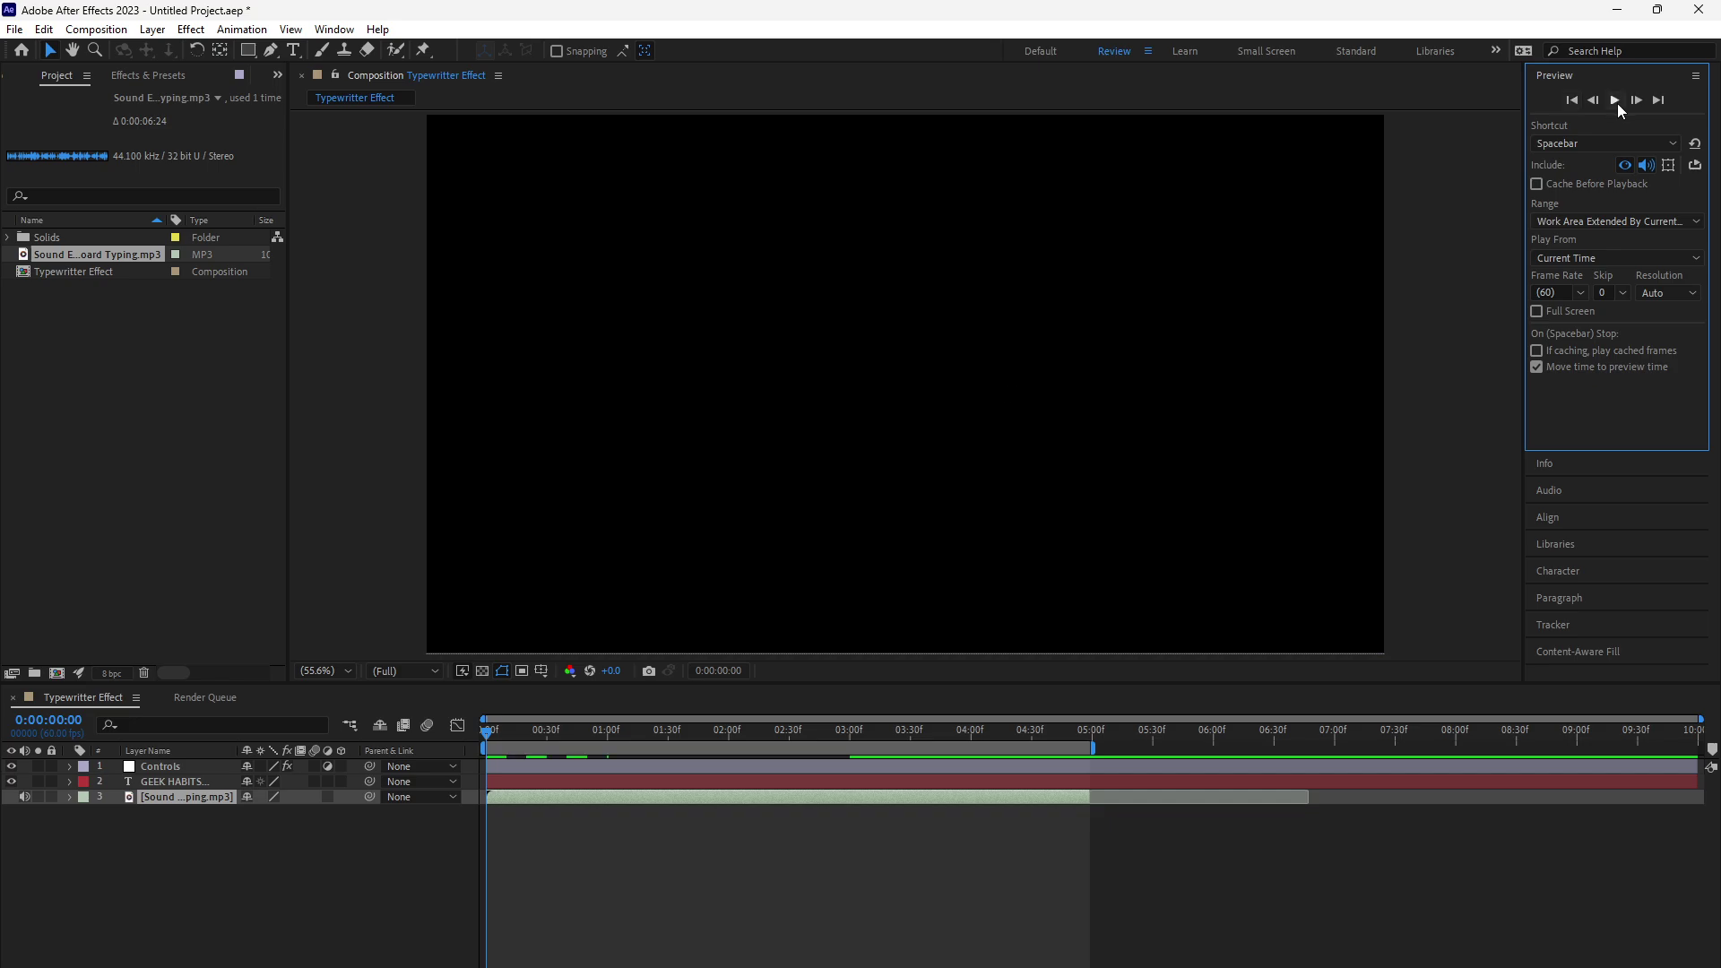
{"action": "left_click", "coordinate": [1617, 104]}
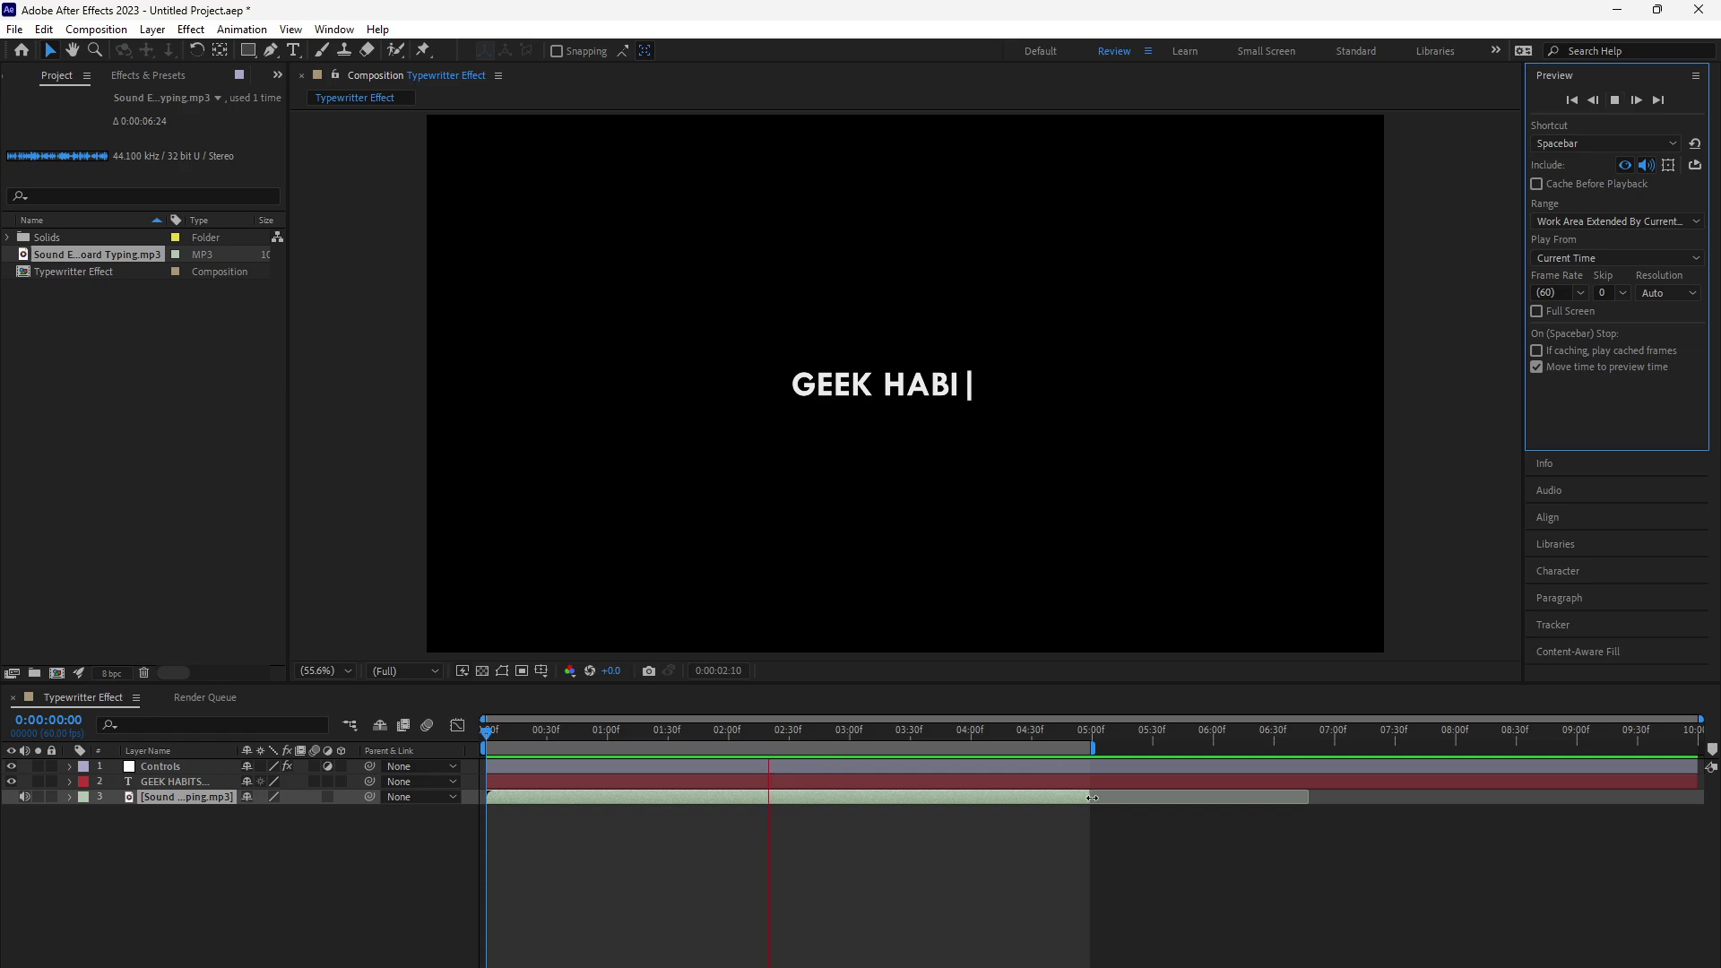
{"action": "left_click", "coordinate": [929, 796]}
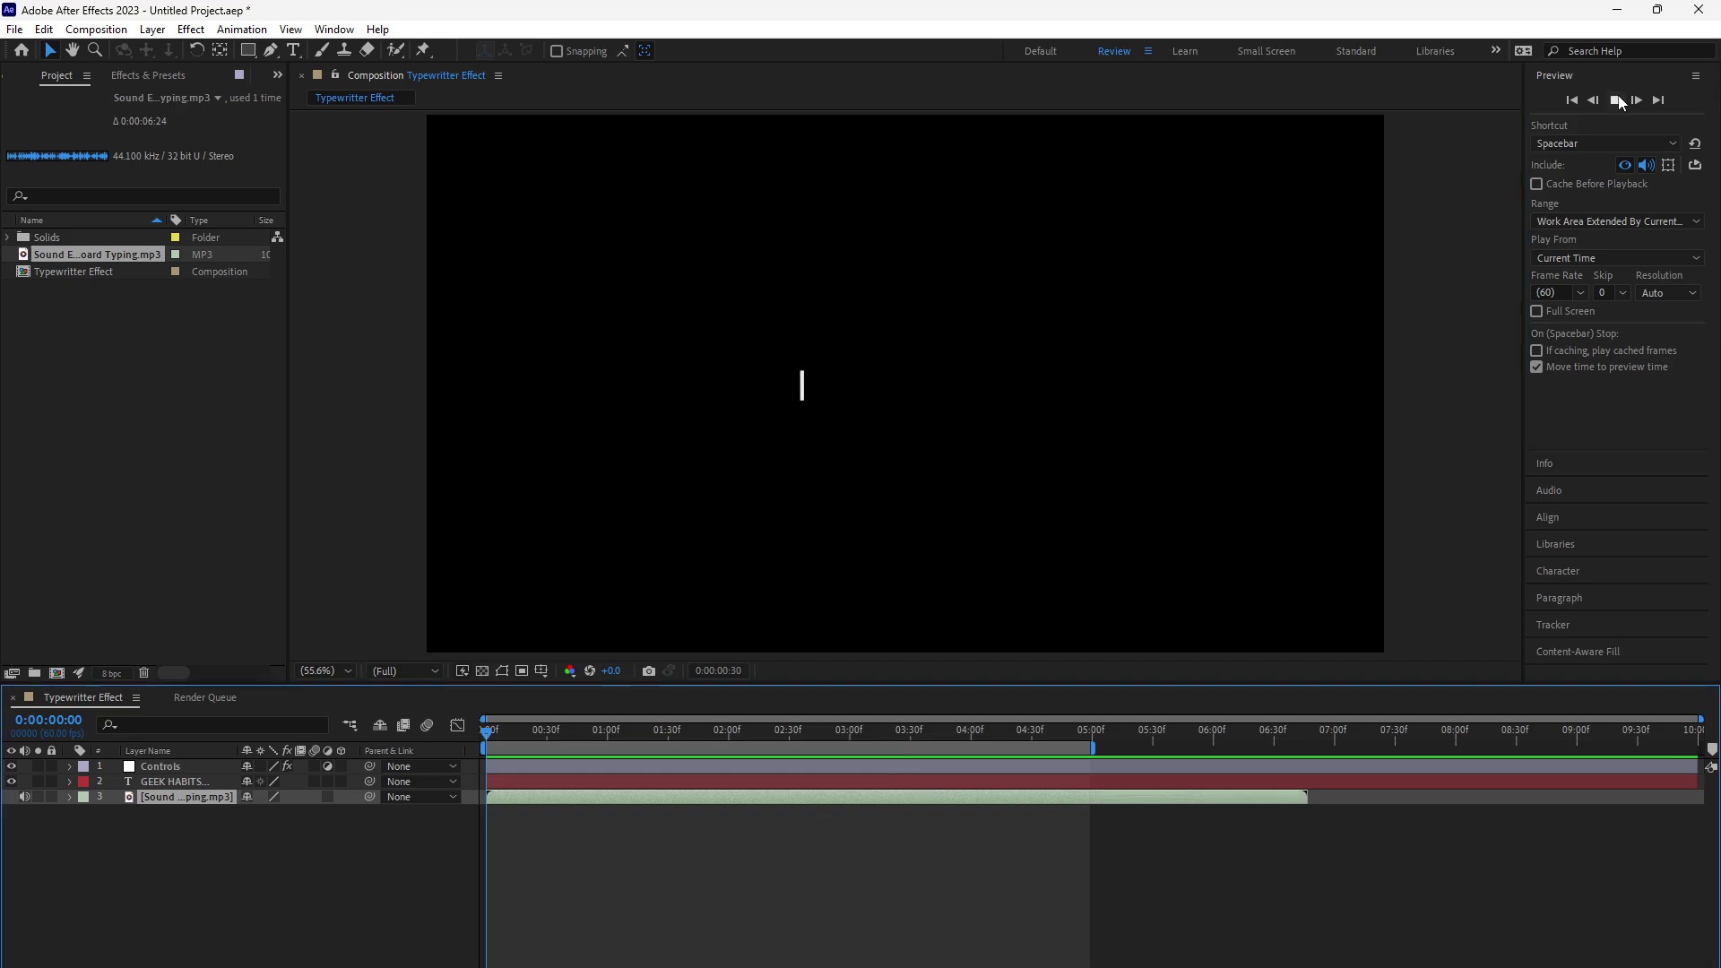
{"action": "left_click", "coordinate": [1619, 101]}
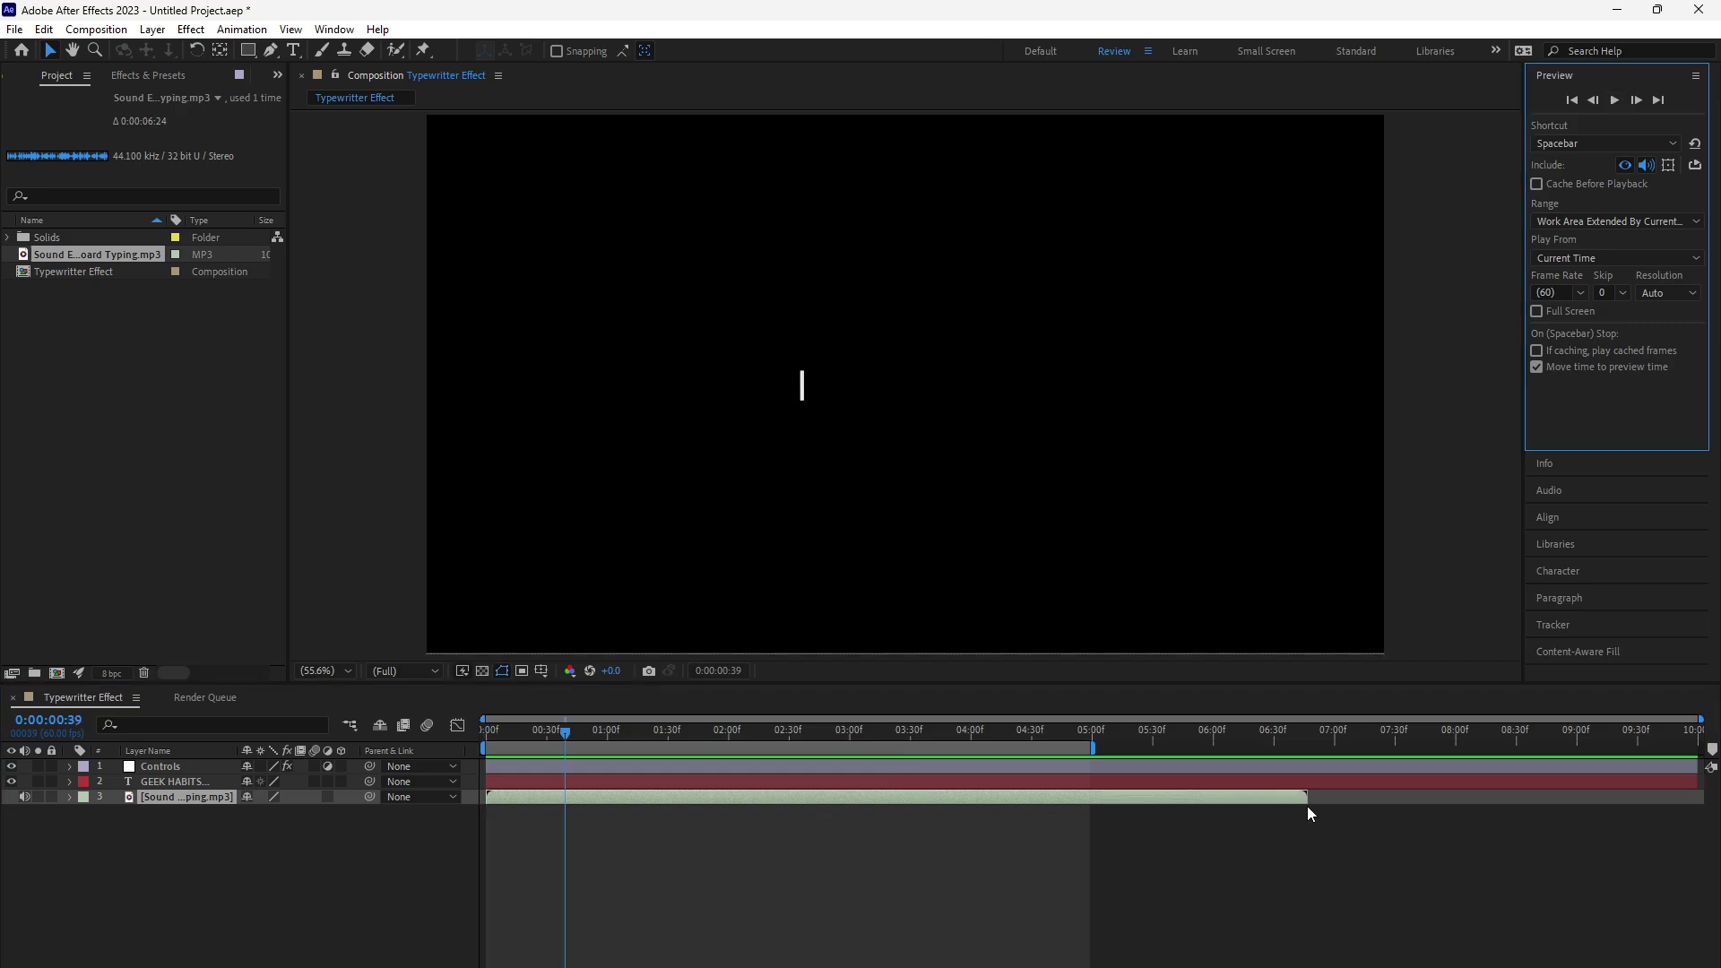
{"action": "left_click_drag", "start_coordinate": [1307, 805], "coordinate": [847, 801]}
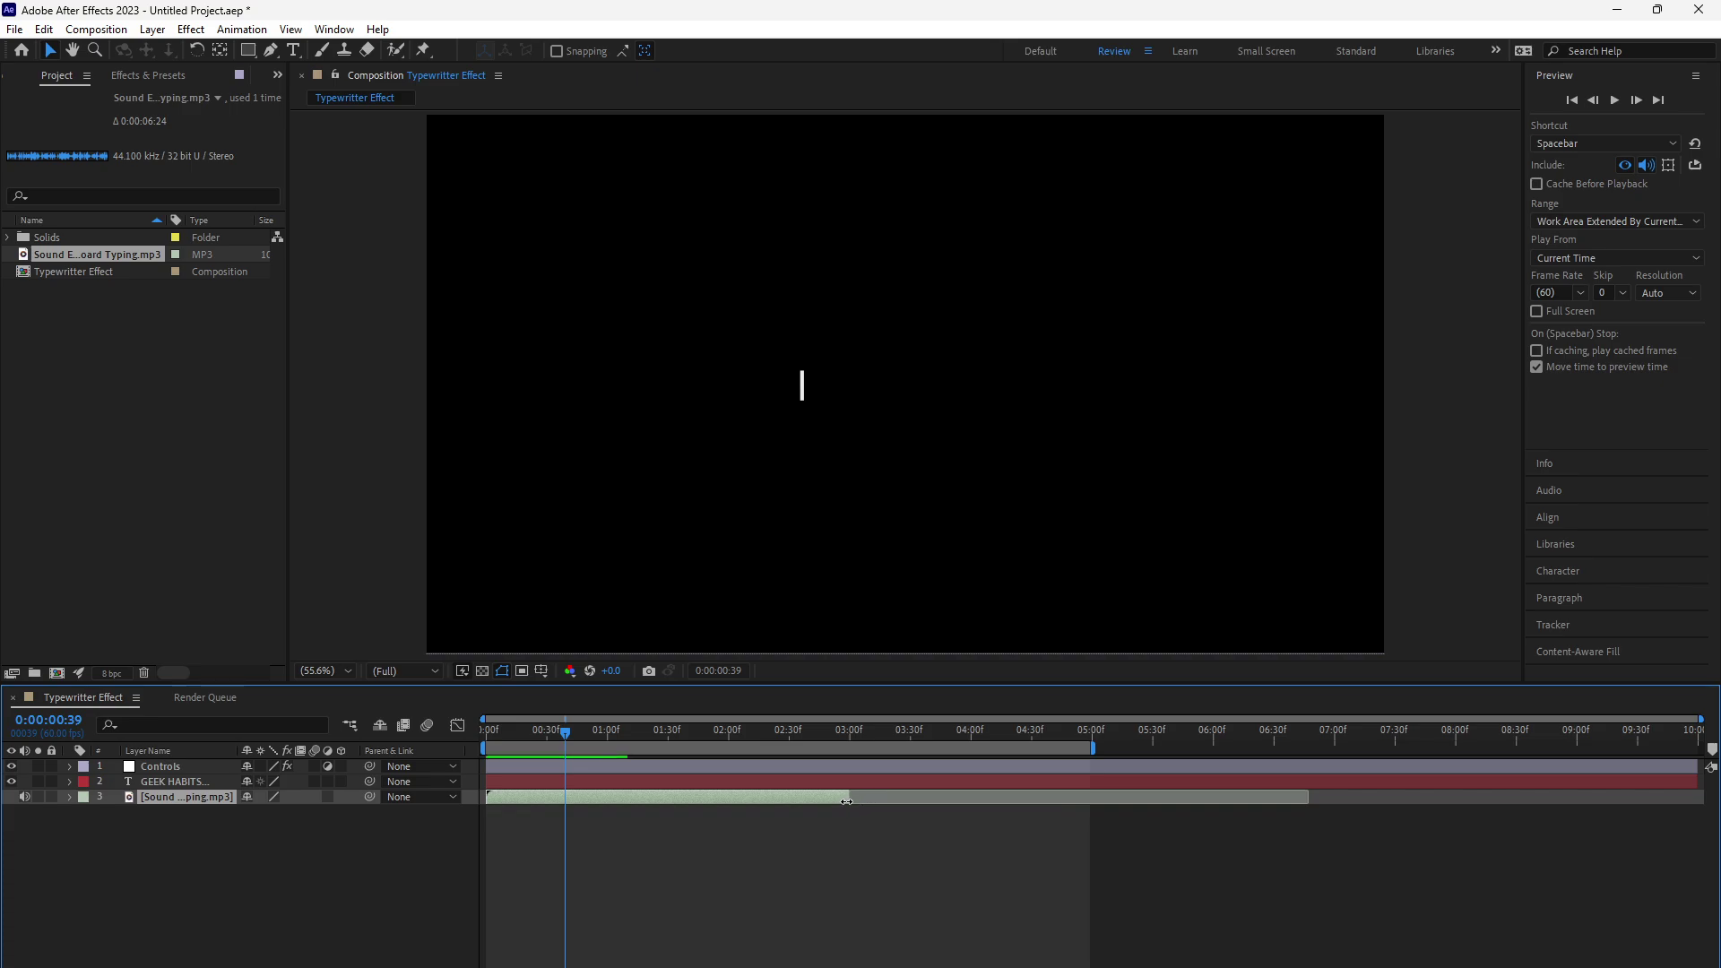
{"action": "left_click", "coordinate": [1614, 101]}
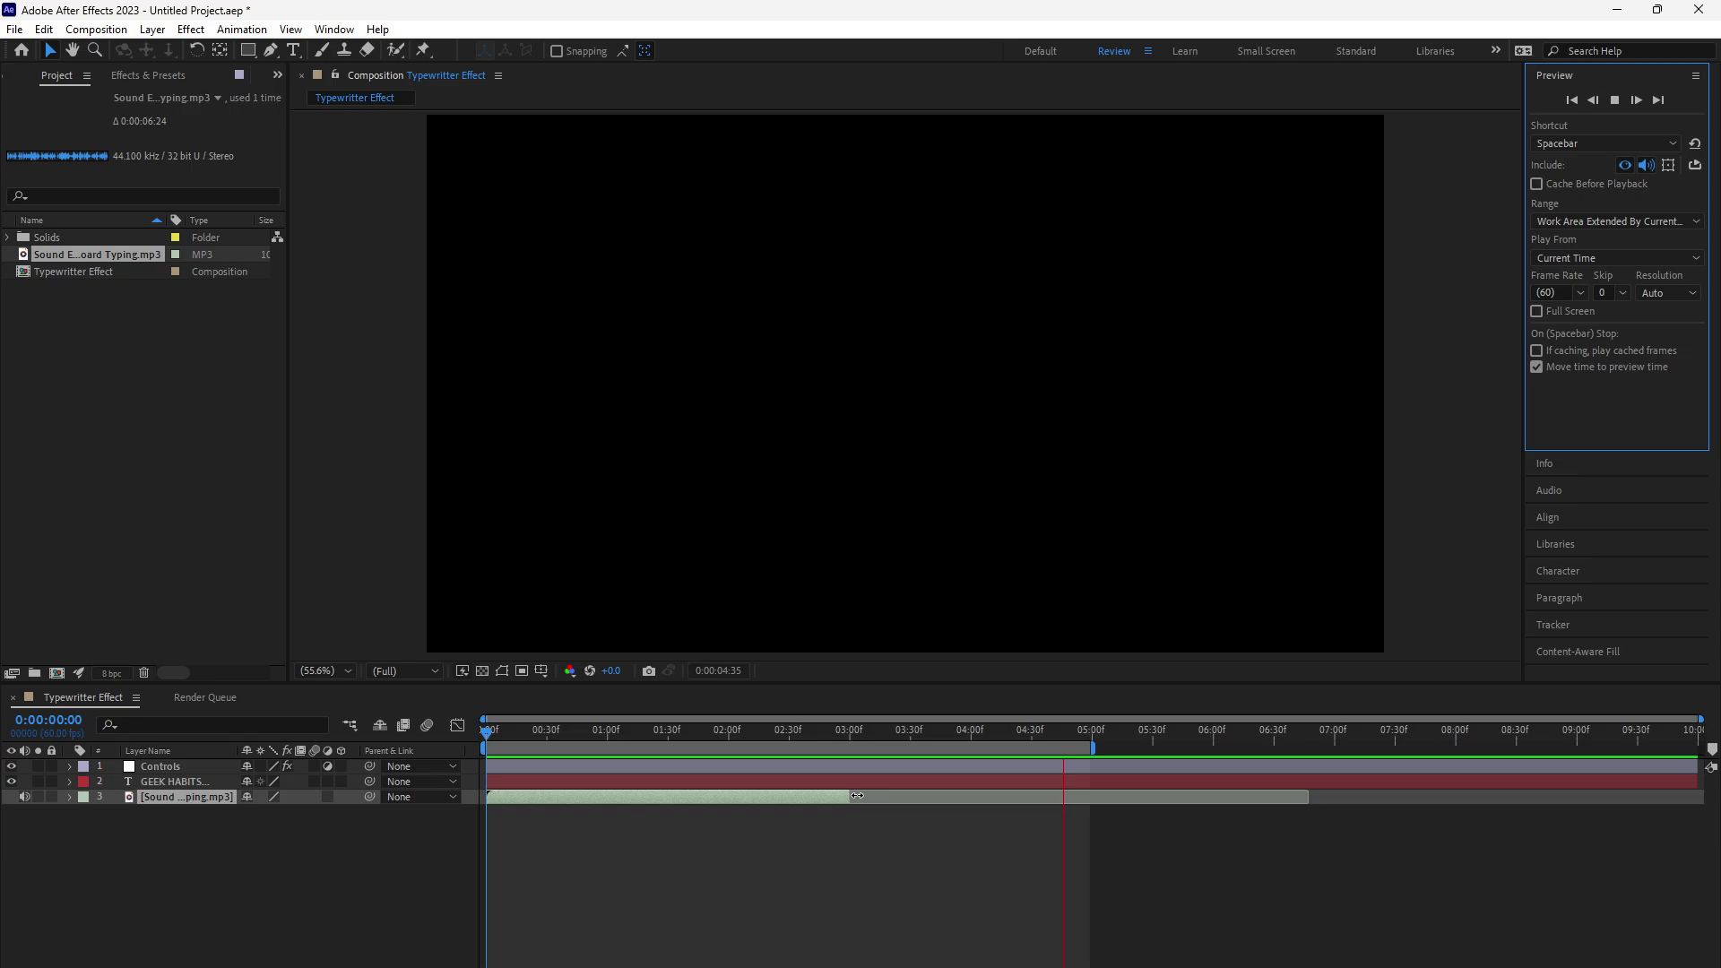
Step: Restore the typing sound's full length and preview the animation from the start
{"action": "left_click_drag", "start_coordinate": [857, 796], "coordinate": [1306, 795]}
{"action": "key", "text": "space"}
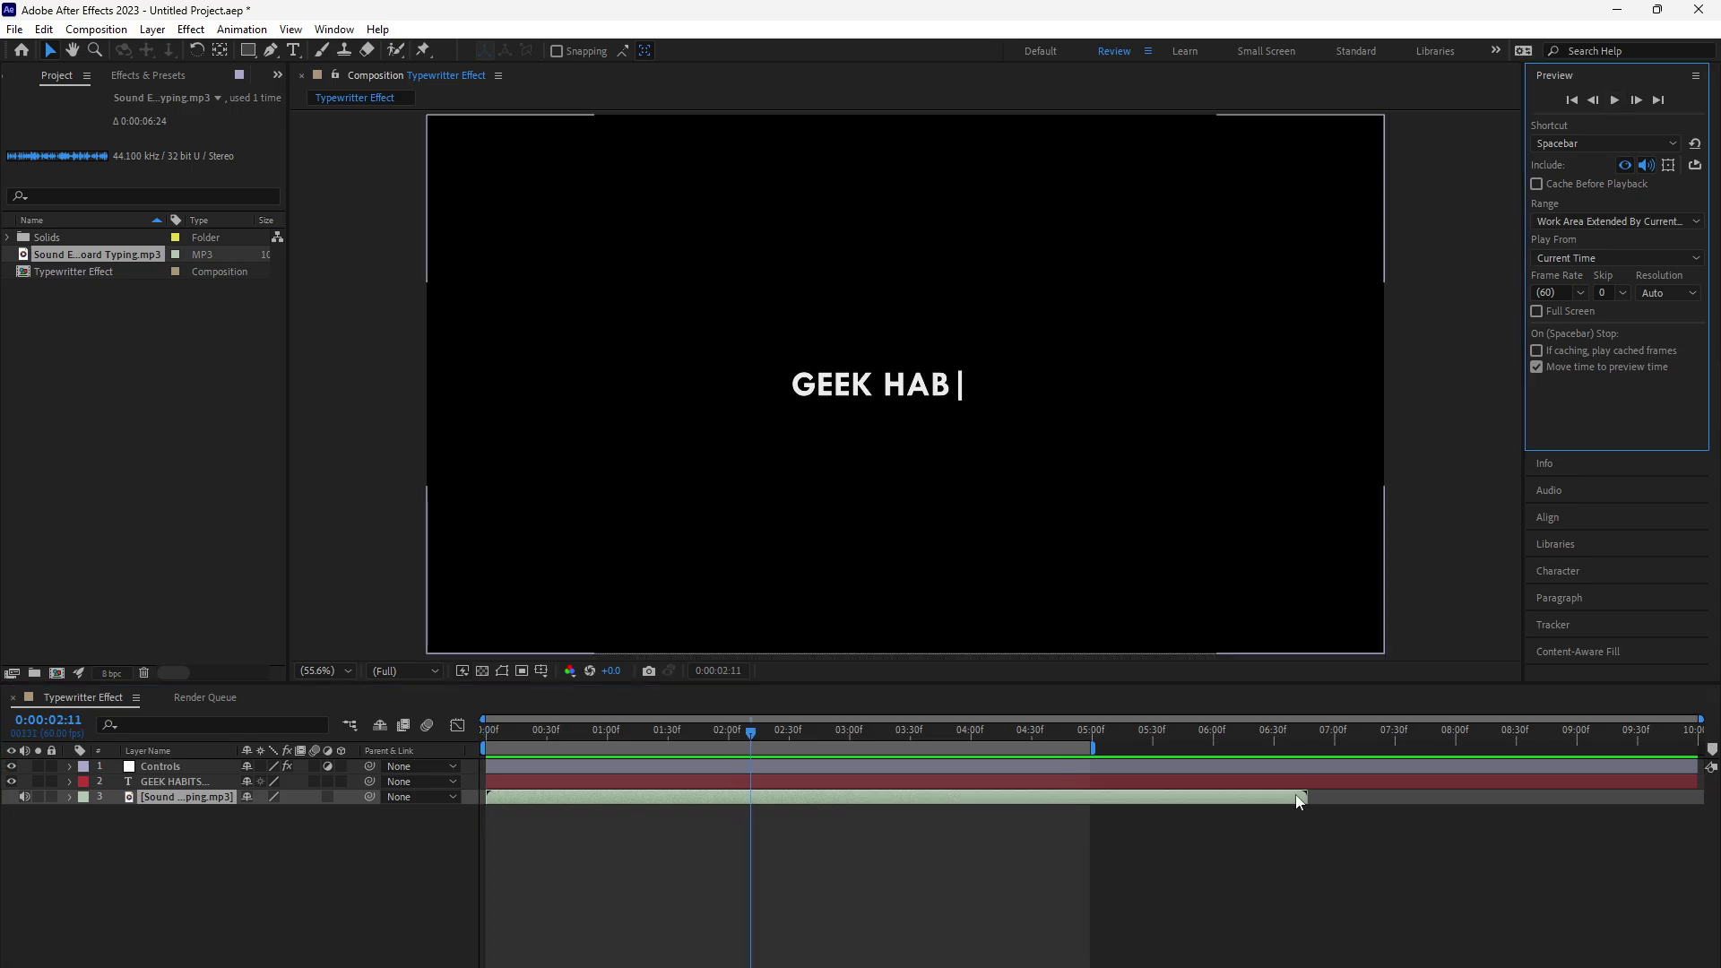
{"action": "left_click", "coordinate": [863, 800]}
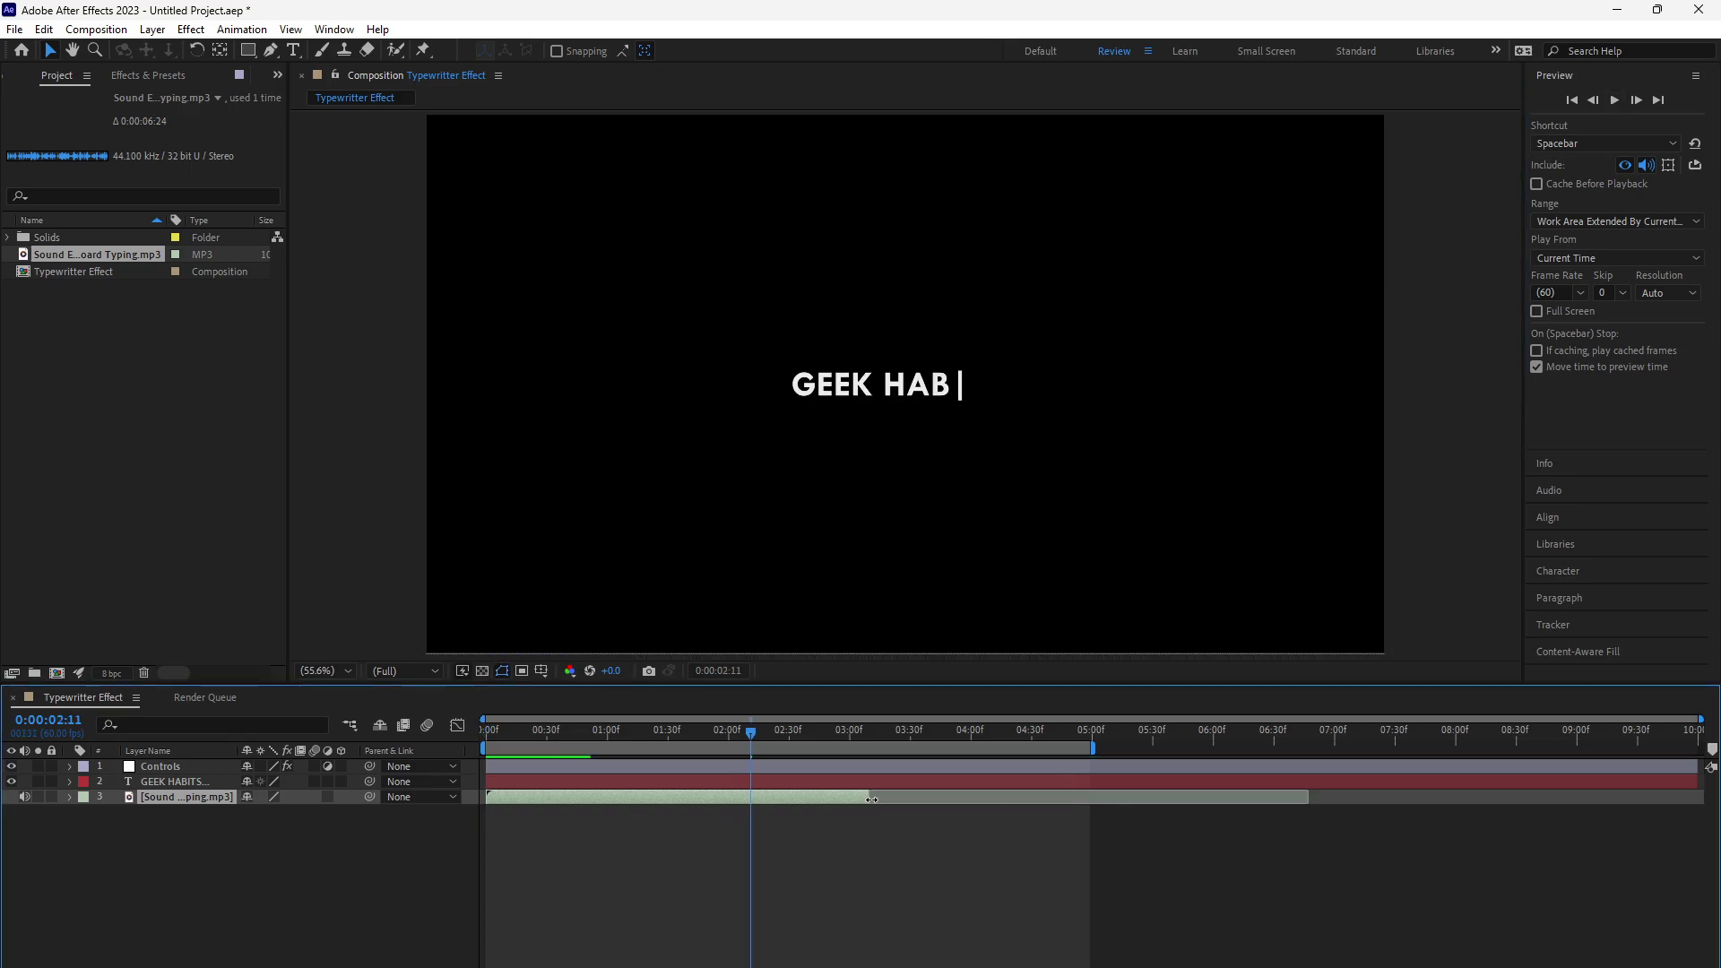
{"action": "left_click", "coordinate": [1615, 101]}
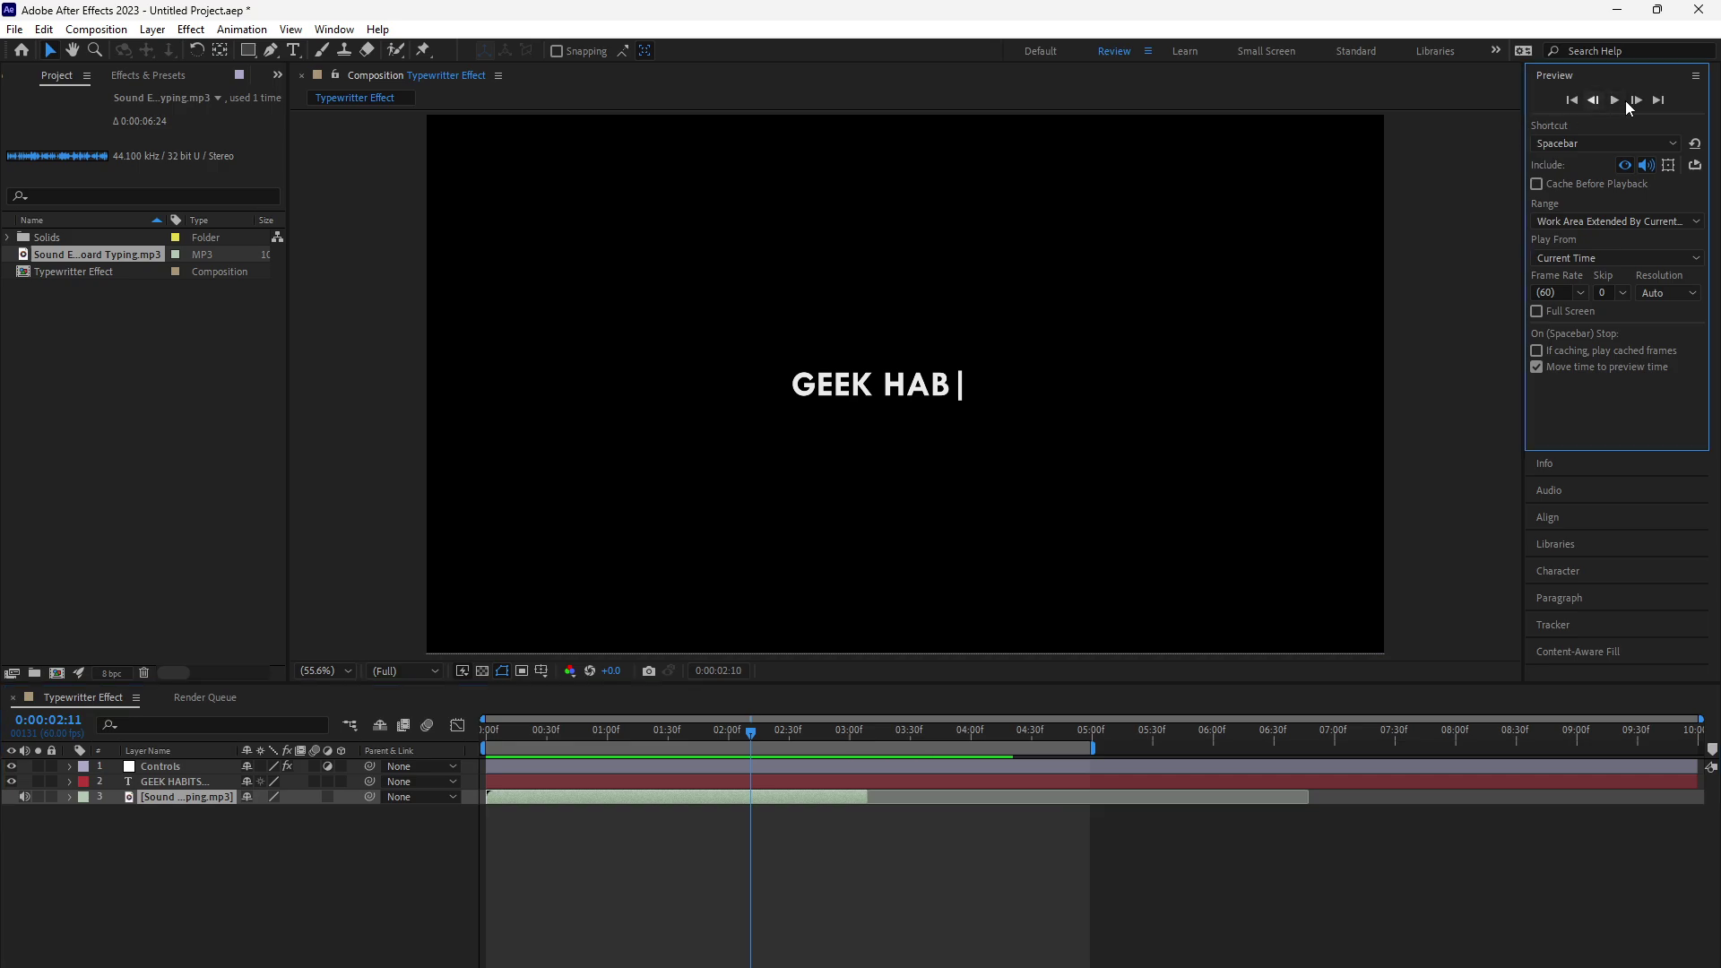
{"action": "left_click", "coordinate": [1573, 100]}
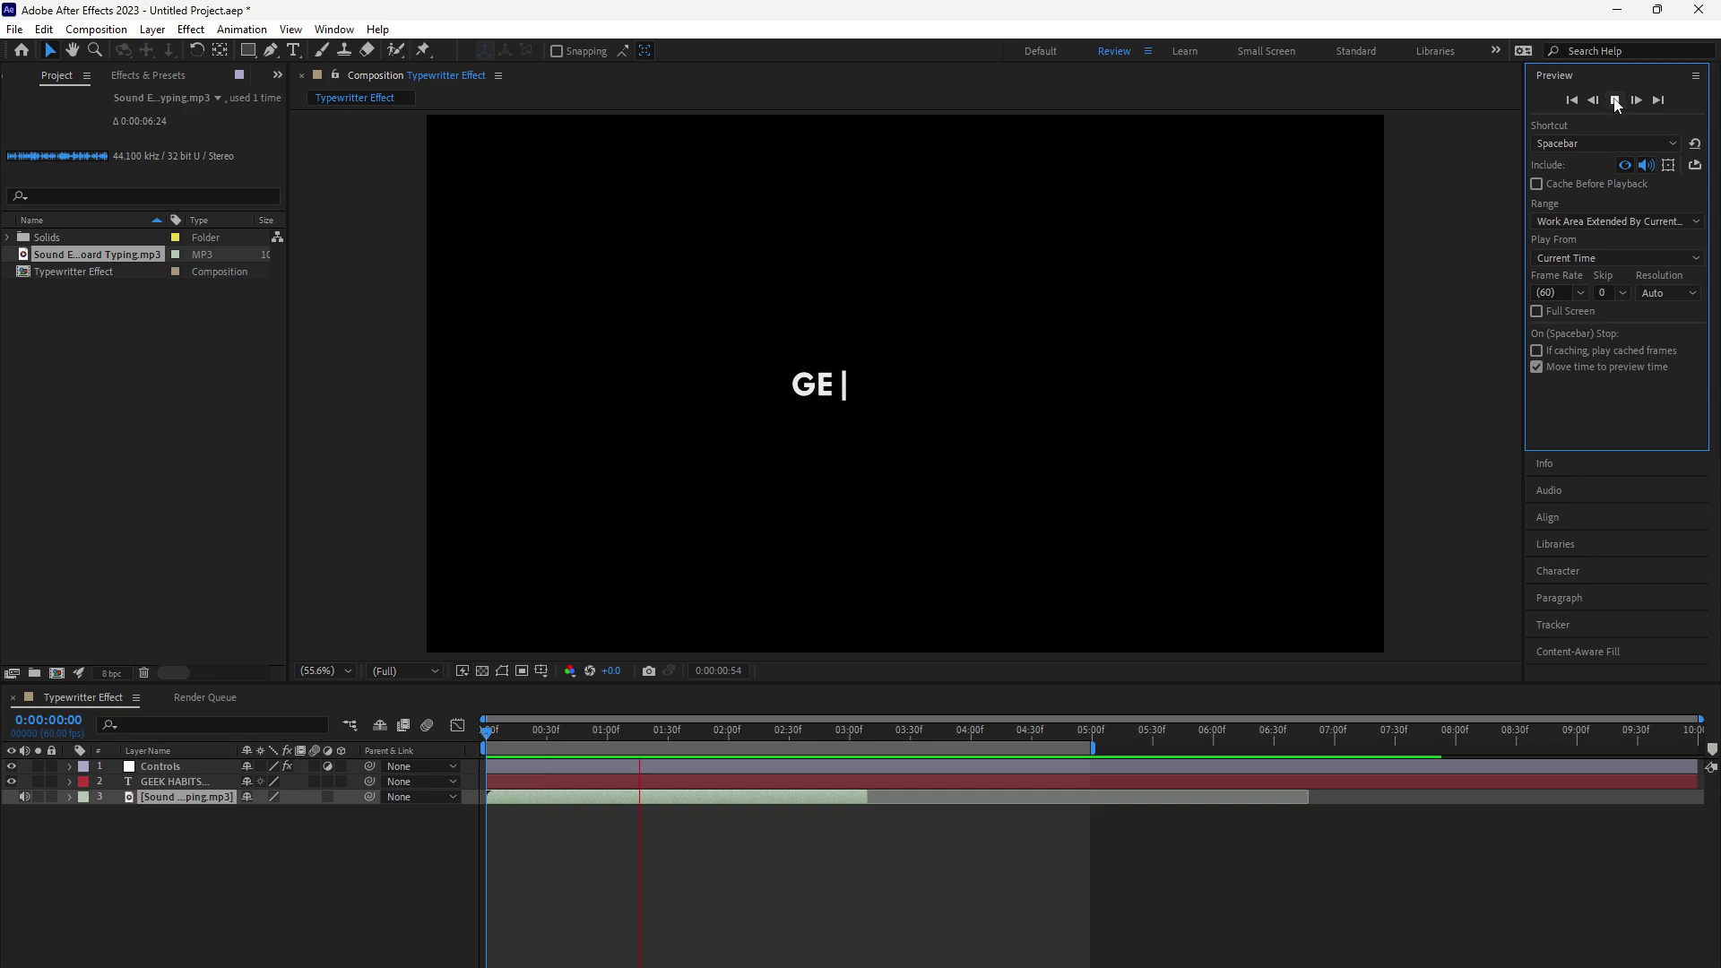
{"action": "left_click", "coordinate": [1616, 102]}
{"action": "left_click", "coordinate": [1574, 102]}
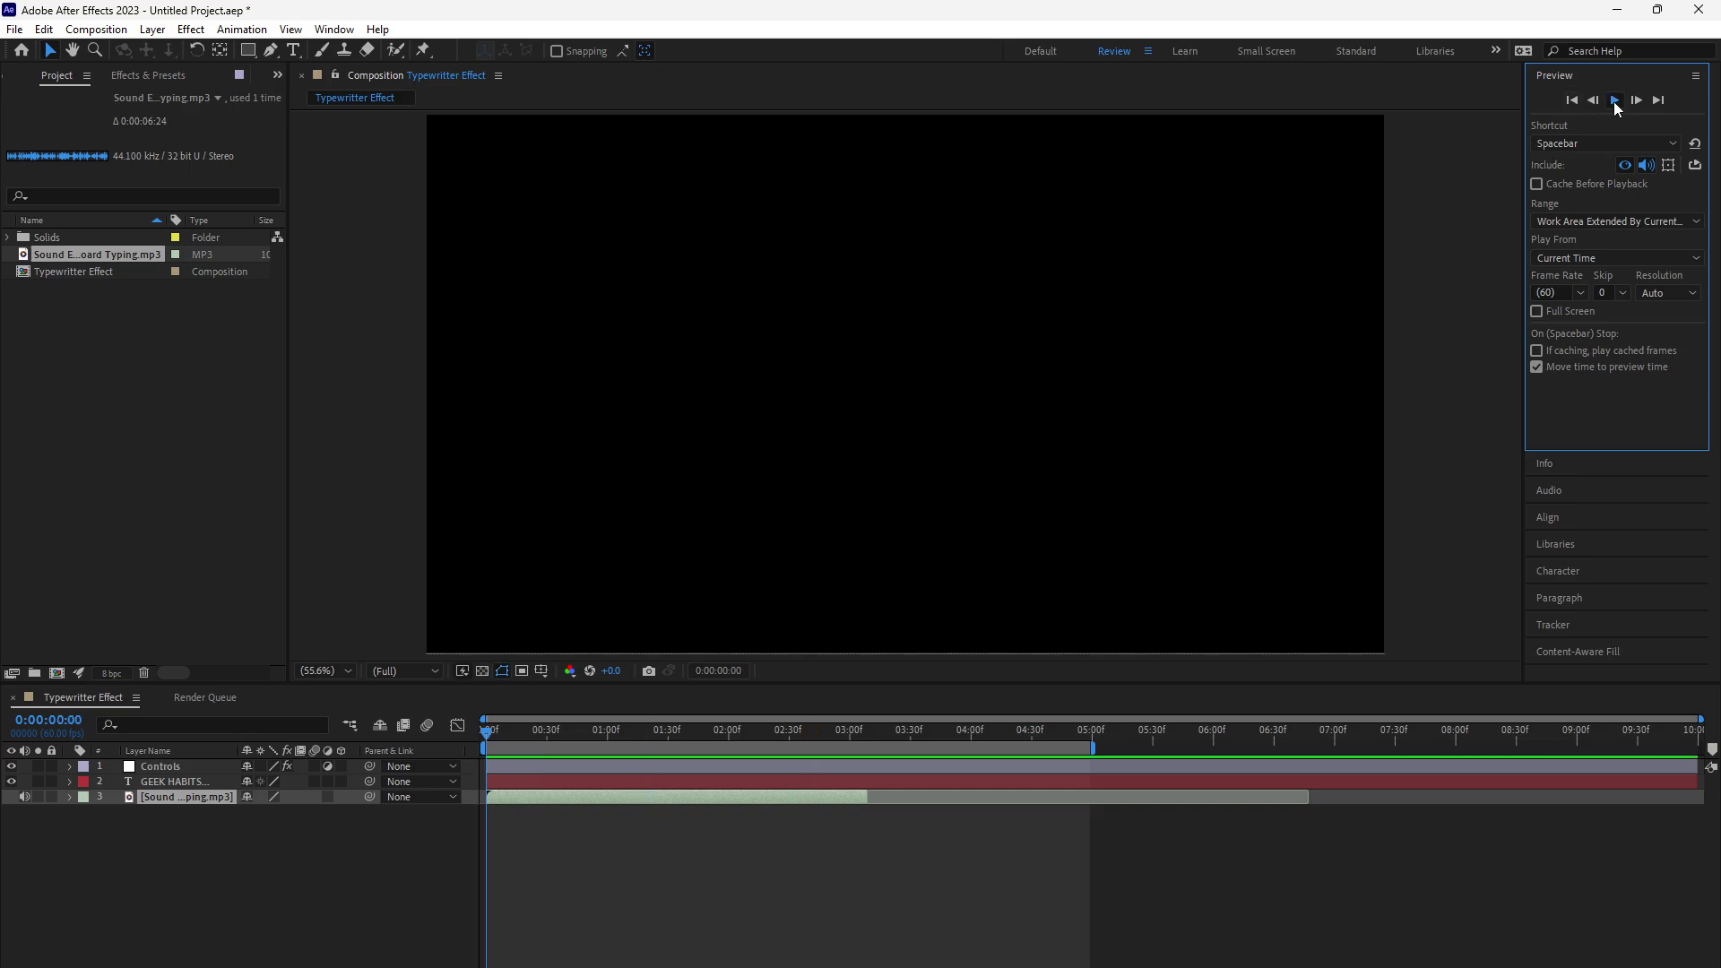
{"action": "left_click", "coordinate": [1613, 100]}
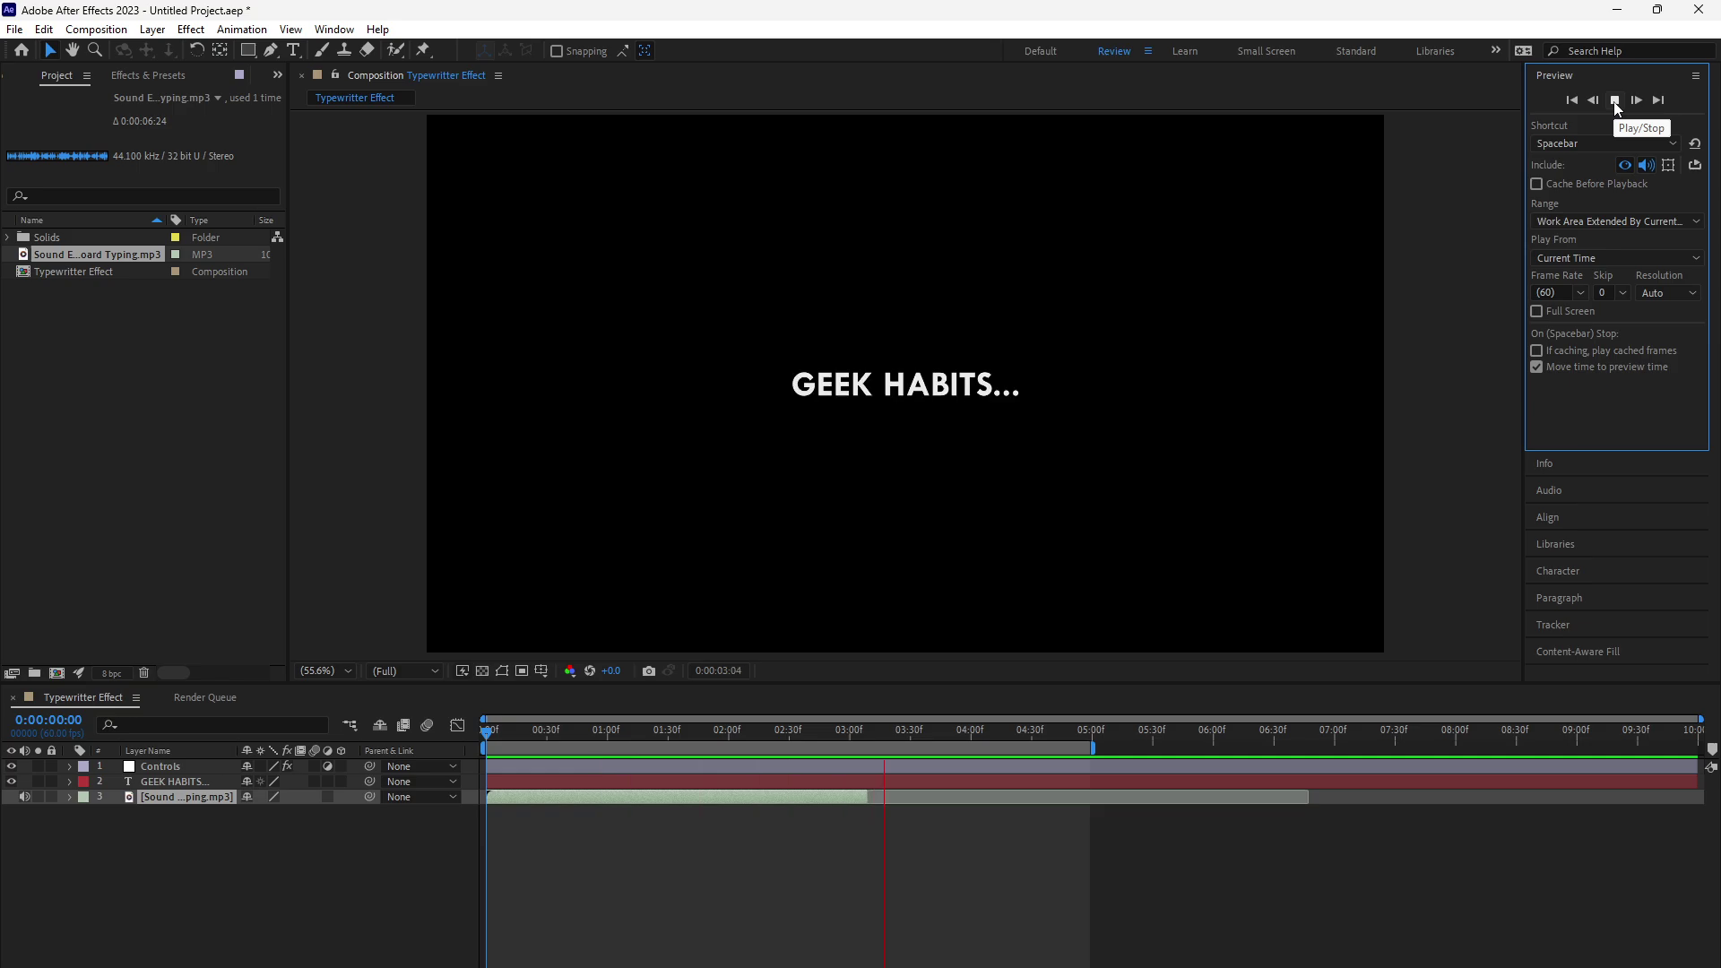
{"action": "left_click", "coordinate": [1615, 101]}
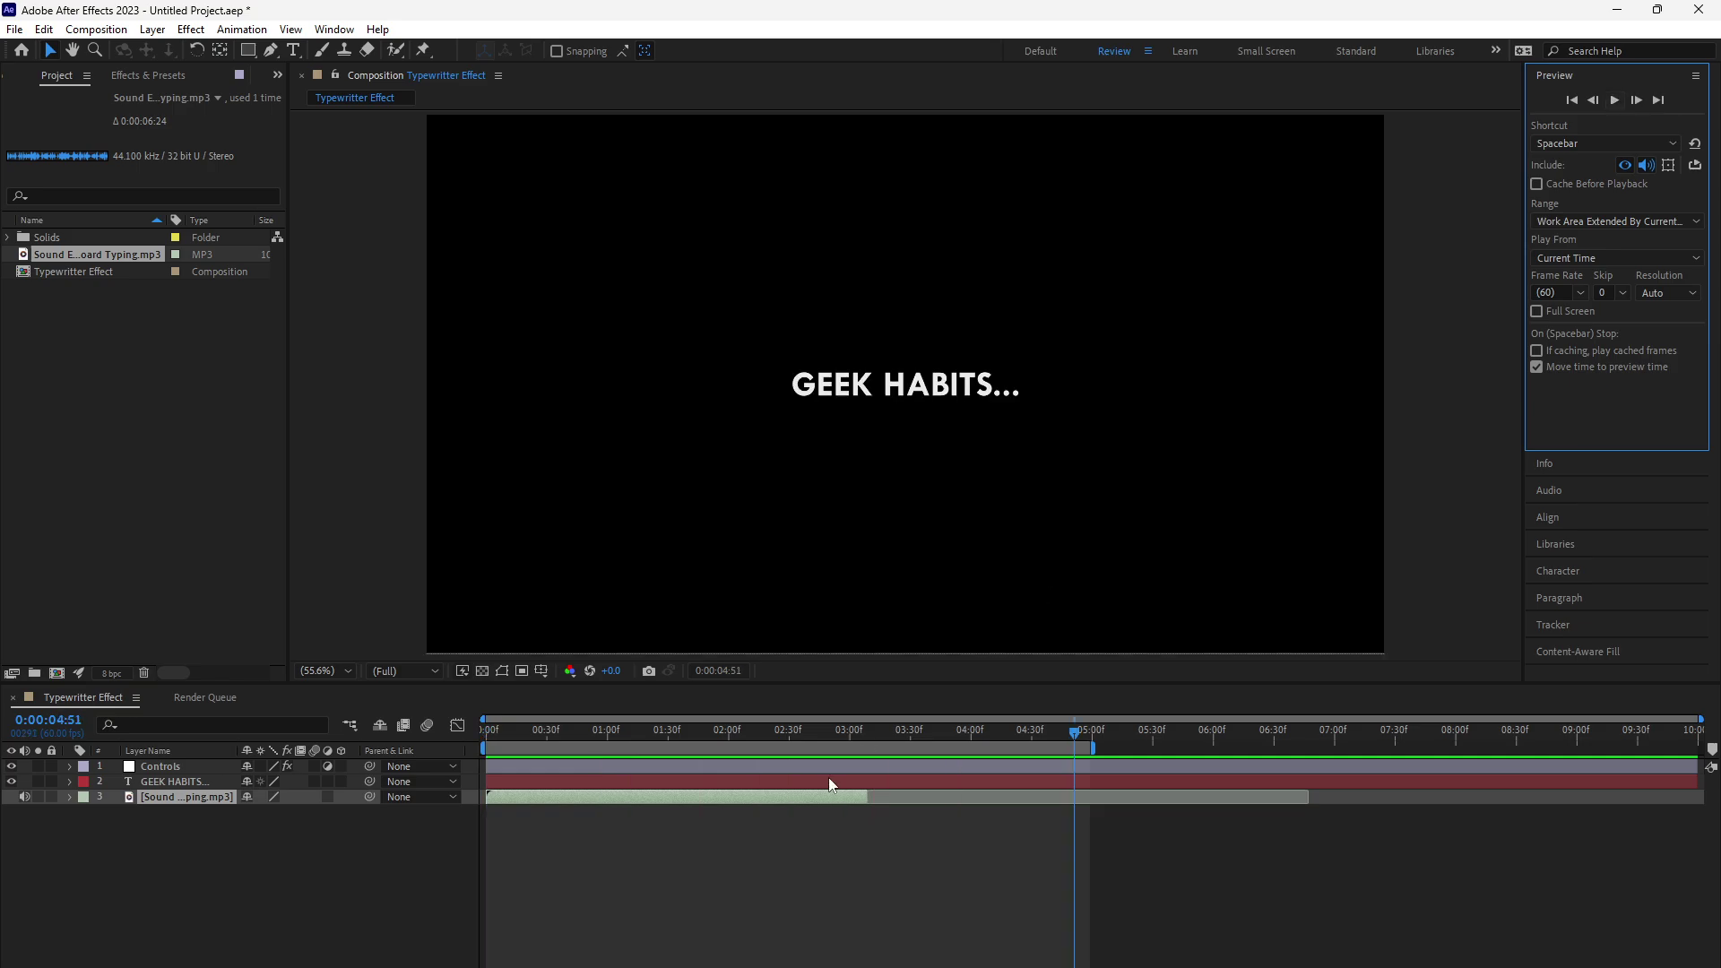
Step: Extend the typing sound's end slightly and preview the sync again
{"action": "left_click_drag", "start_coordinate": [866, 796], "coordinate": [905, 797]}
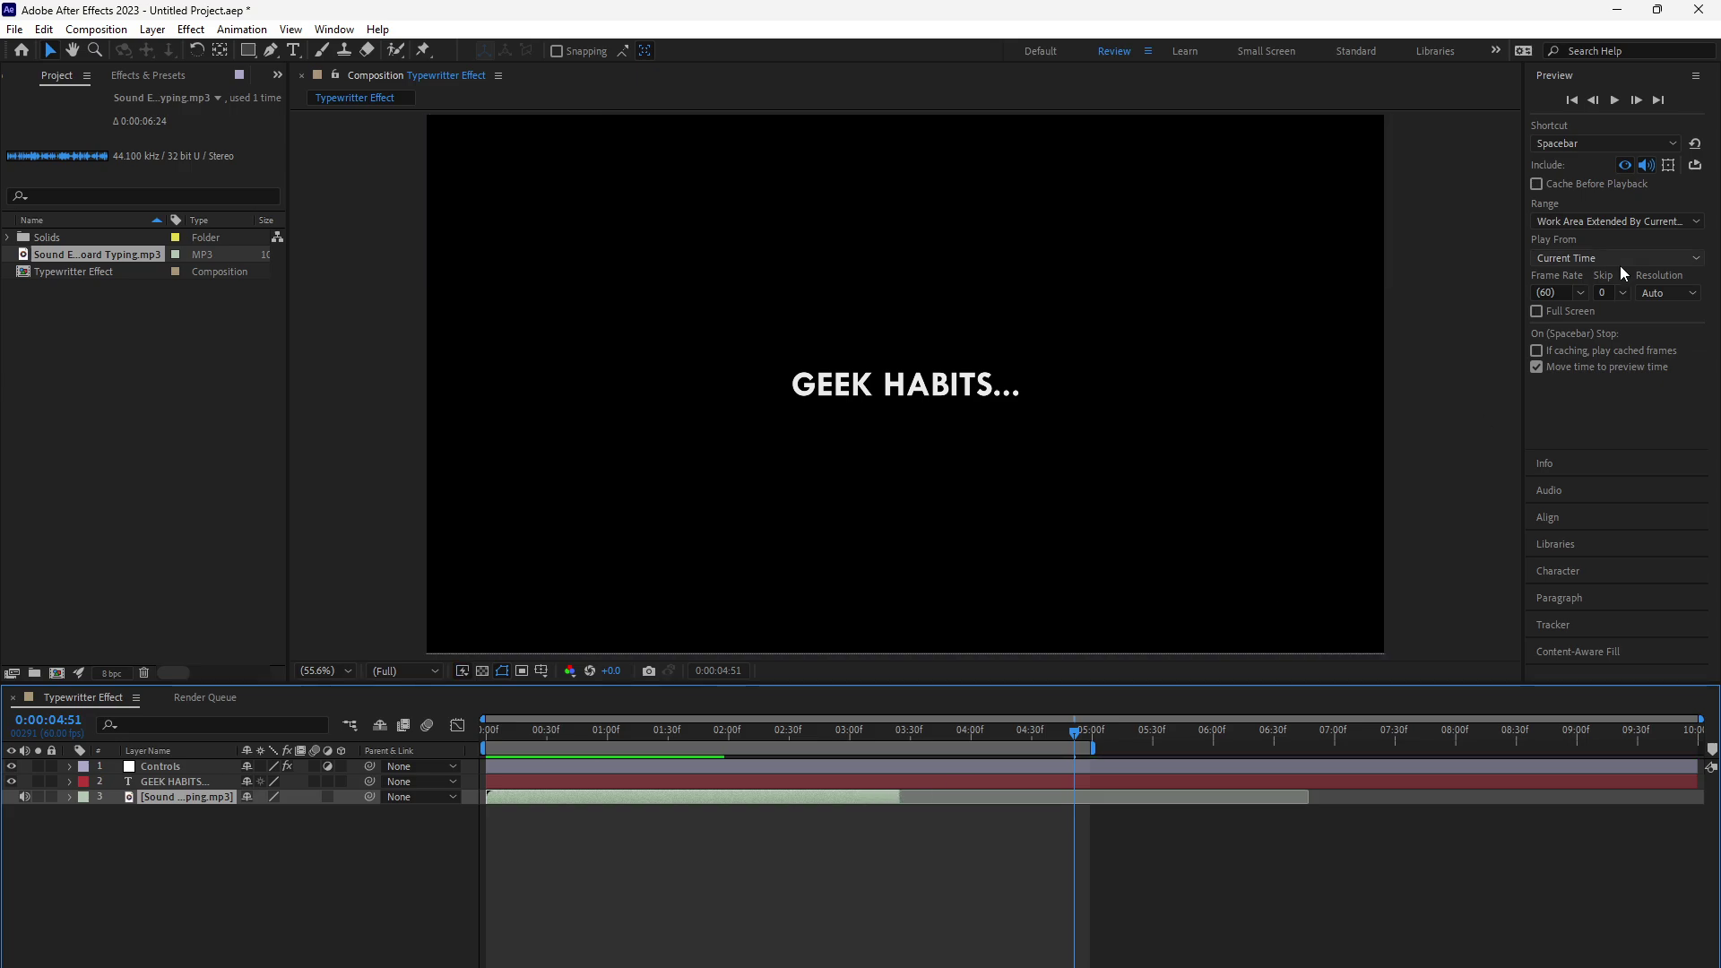
{"action": "left_click", "coordinate": [1574, 101]}
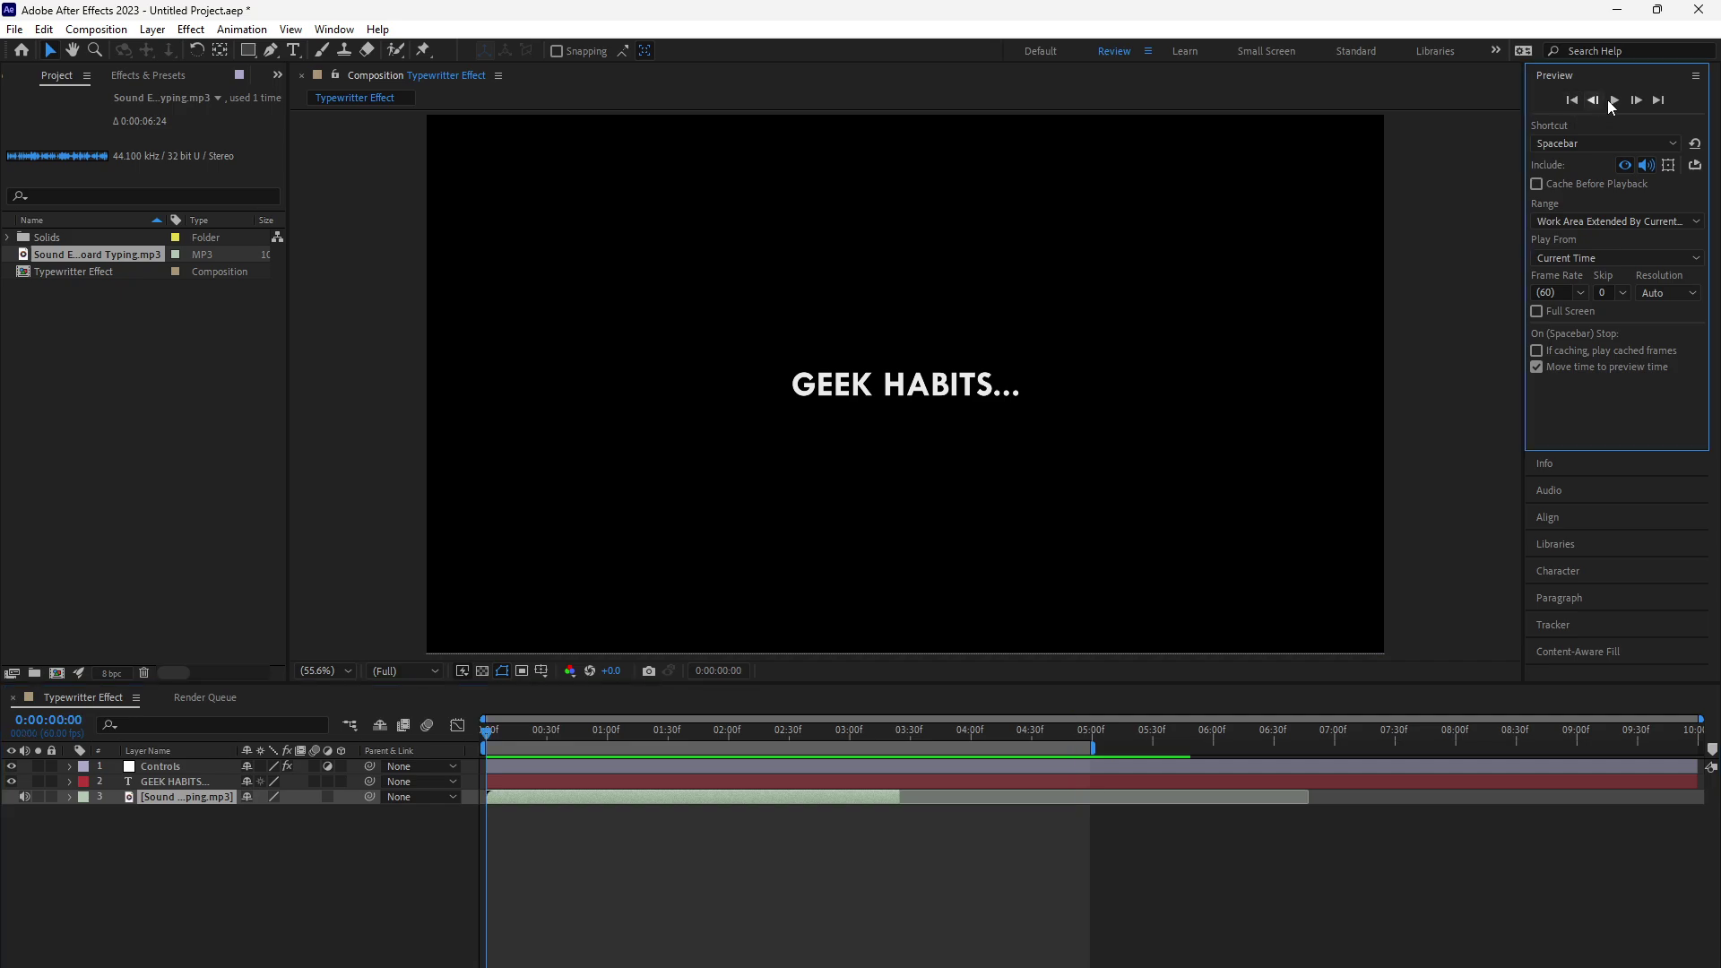
{"action": "left_click", "coordinate": [1615, 100]}
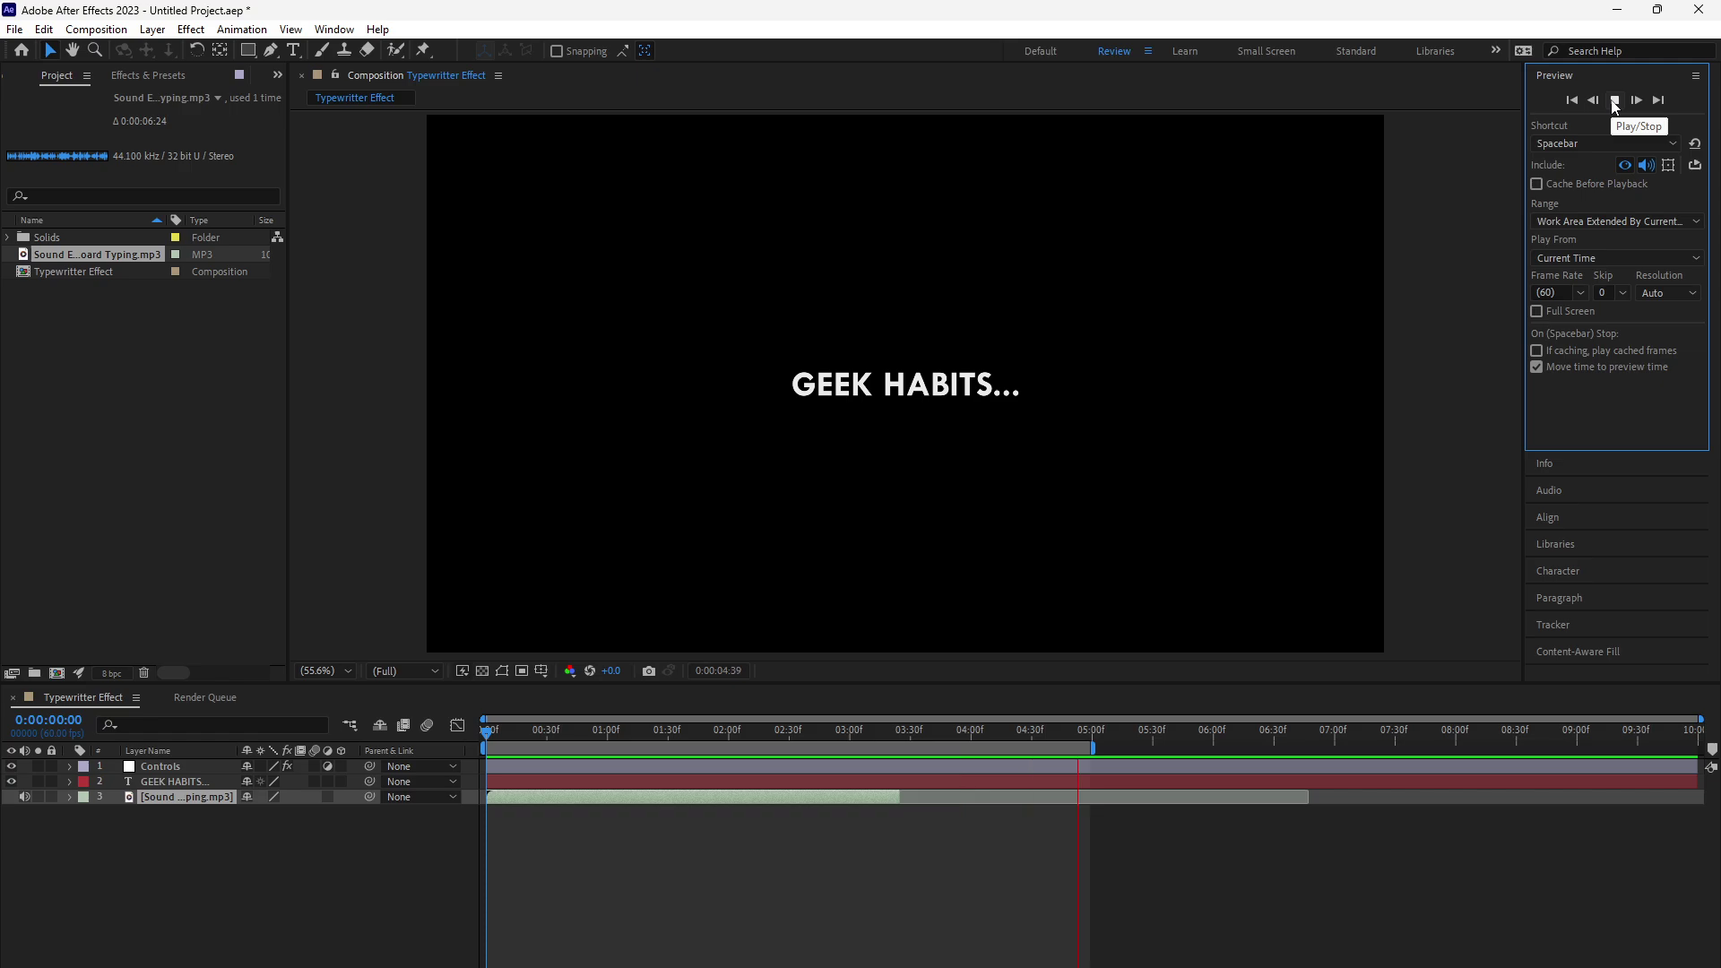
{"action": "left_click", "coordinate": [1615, 101]}
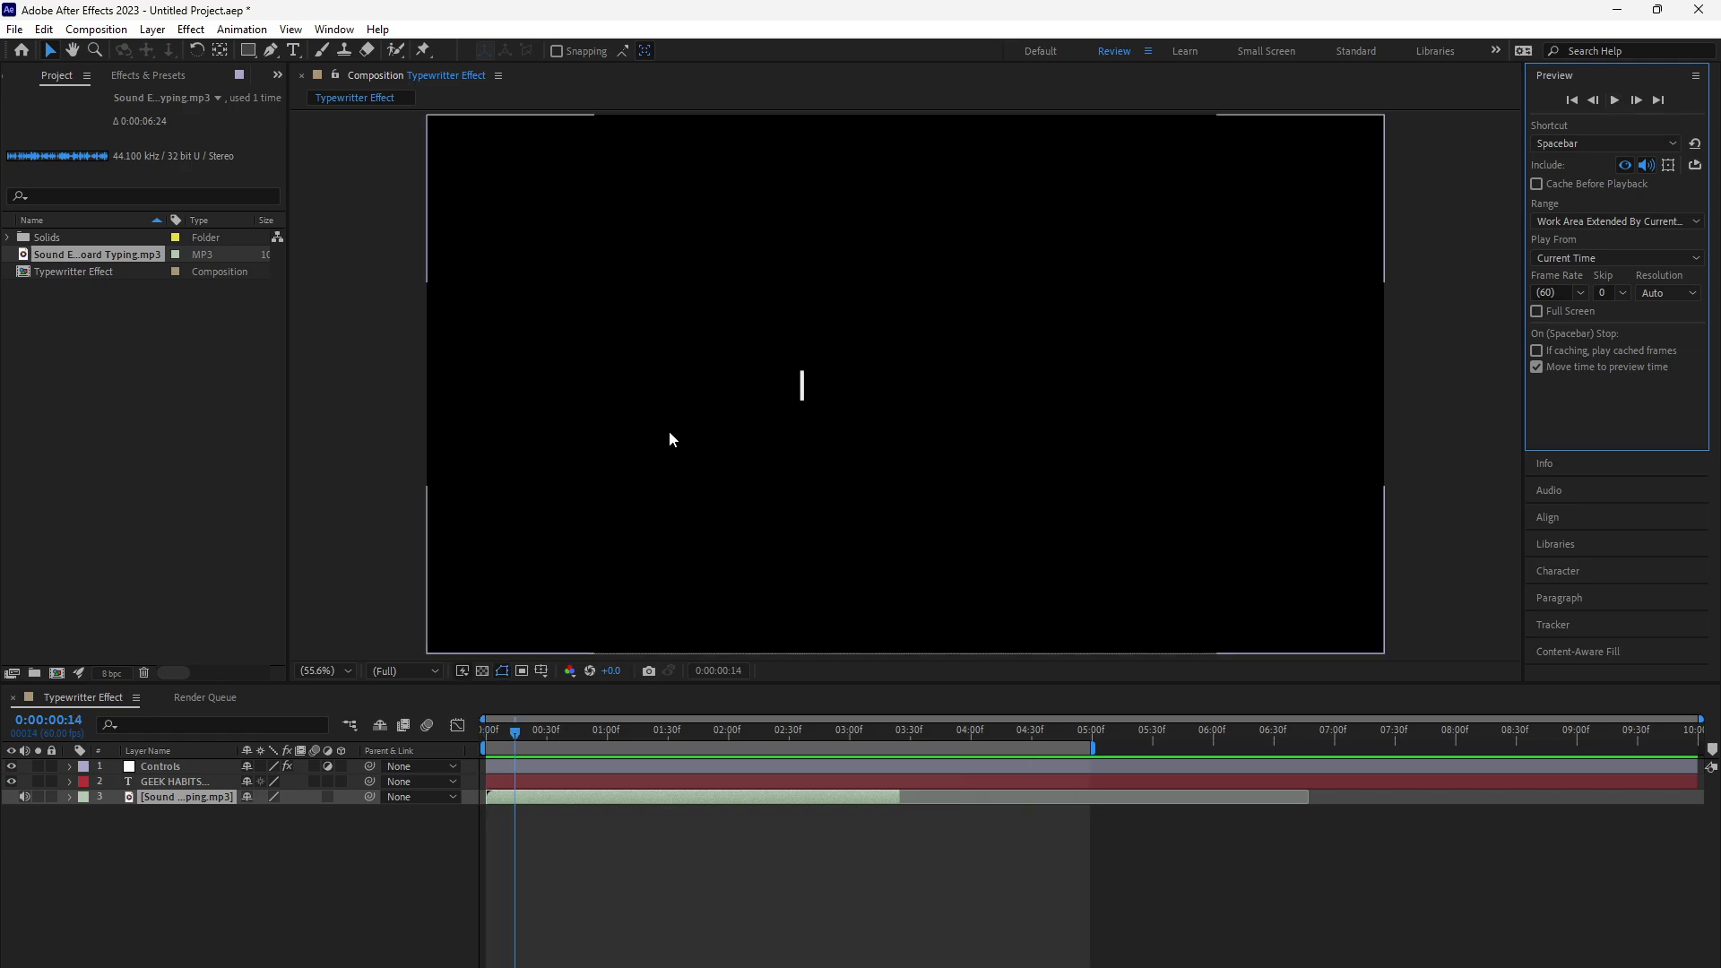
{"action": "left_click", "coordinate": [1611, 100]}
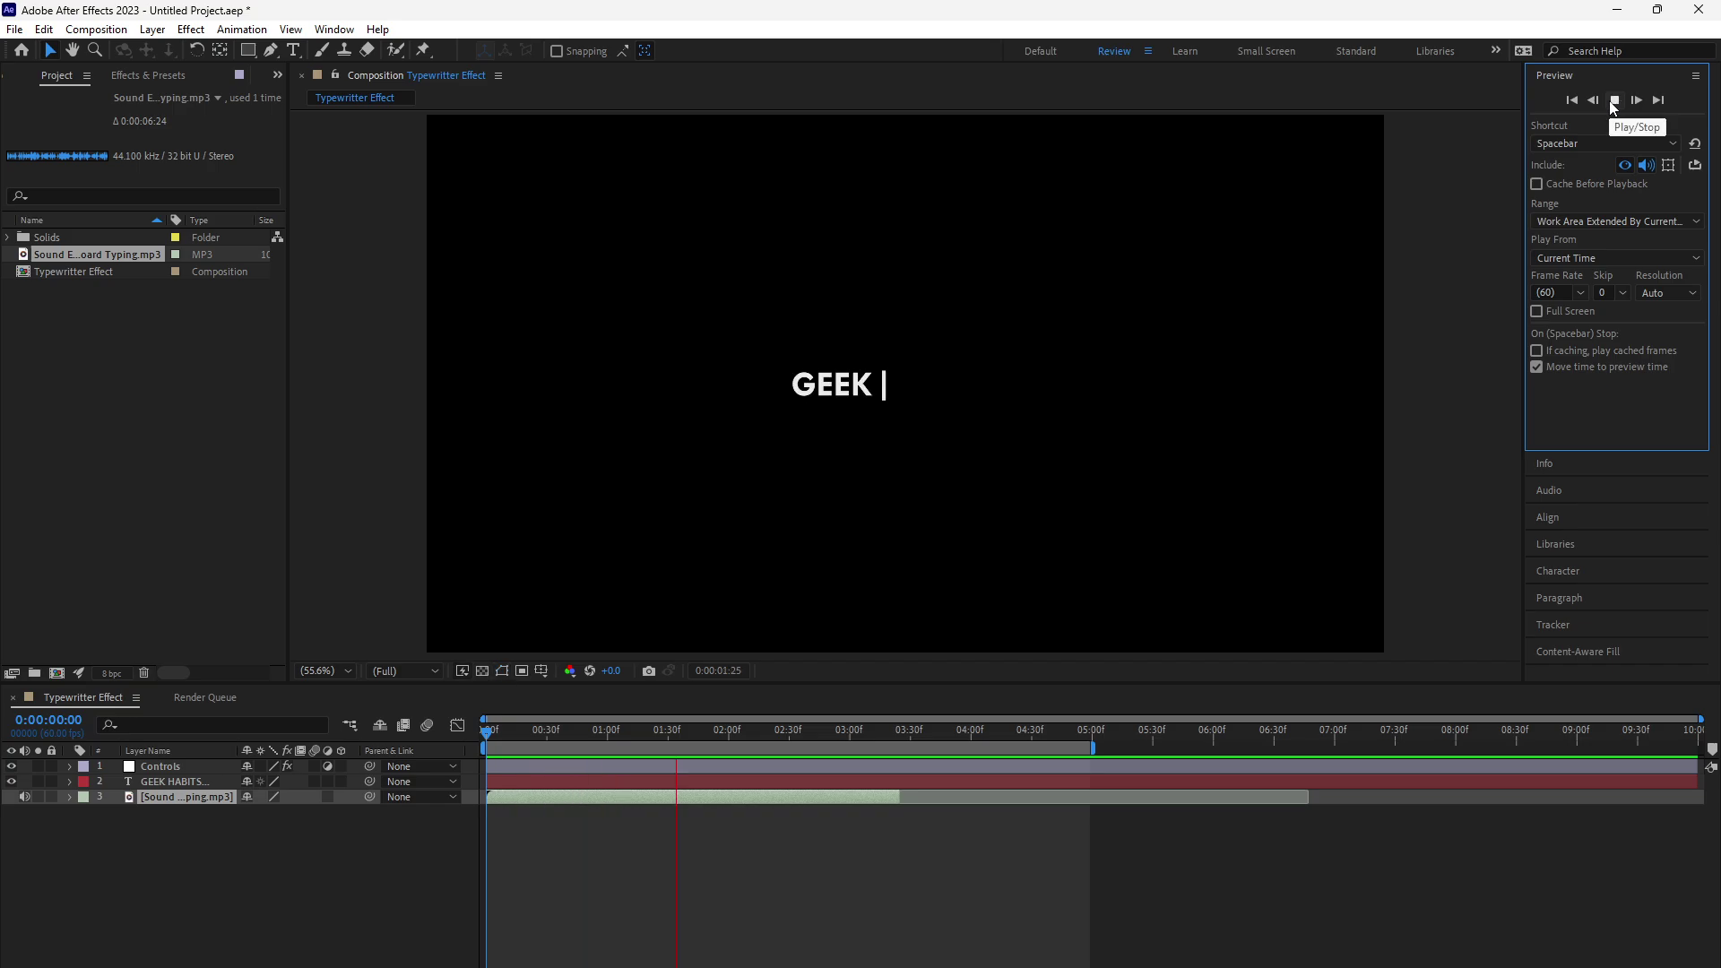
{"action": "left_click", "coordinate": [1613, 100]}
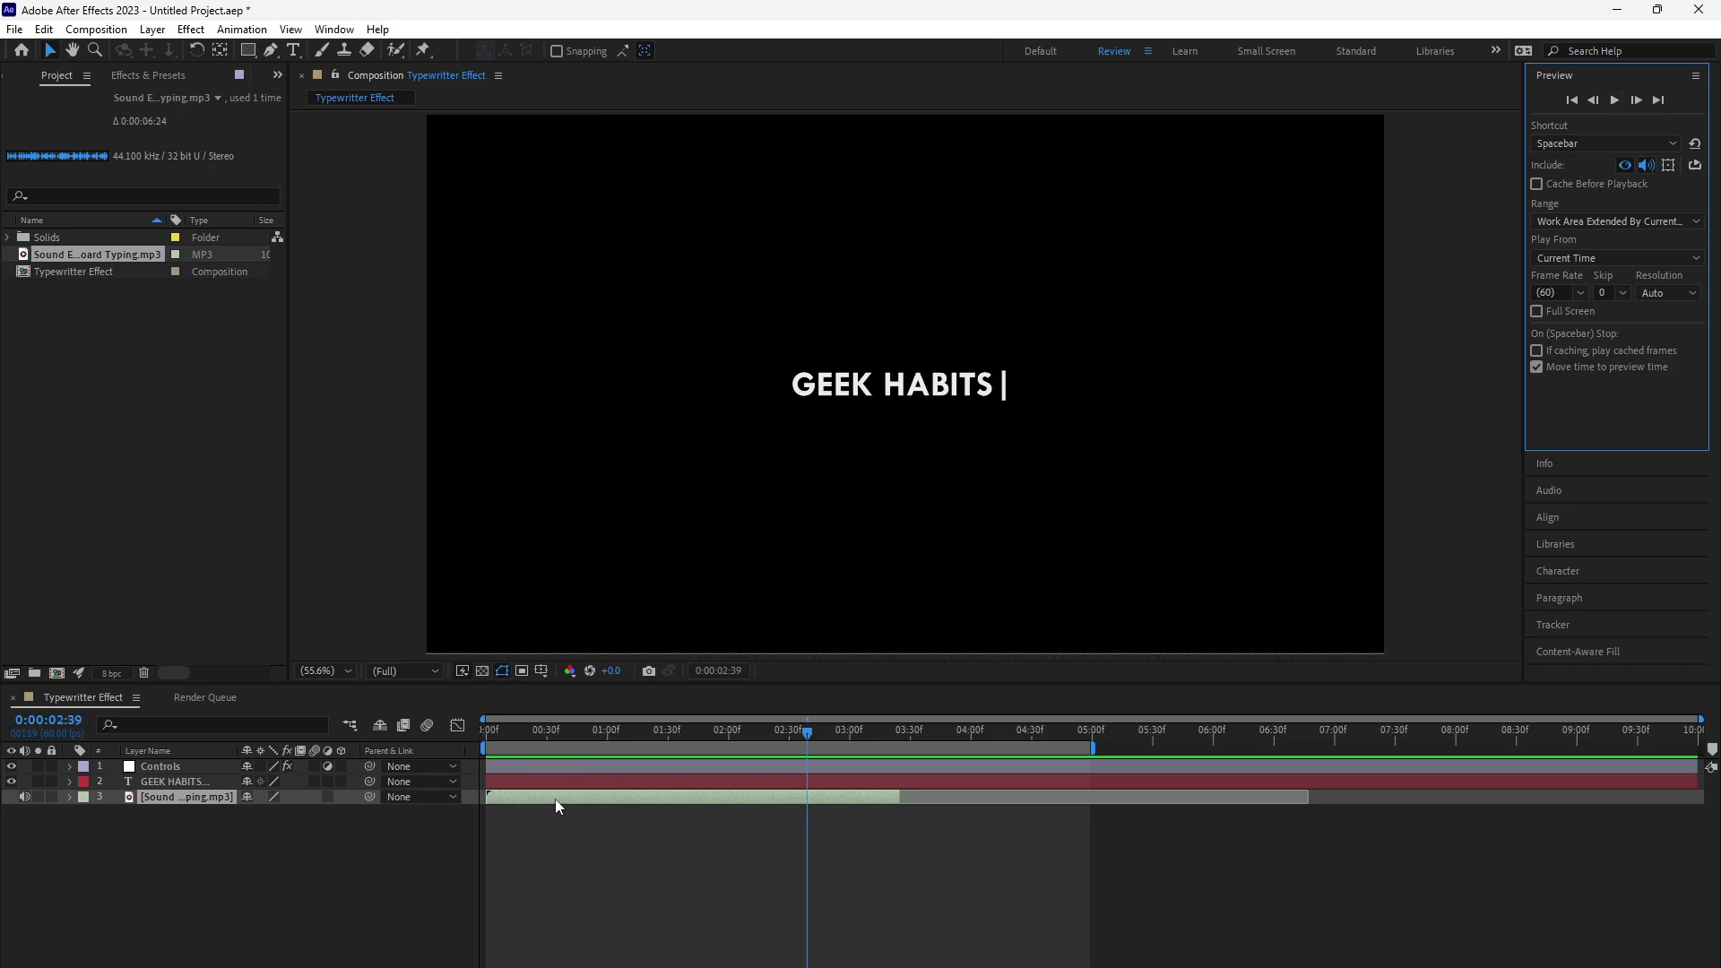
Step: Shift the typing sound later, trim its end a little, and recheck the sync
{"action": "left_click_drag", "start_coordinate": [555, 799], "coordinate": [572, 795]}
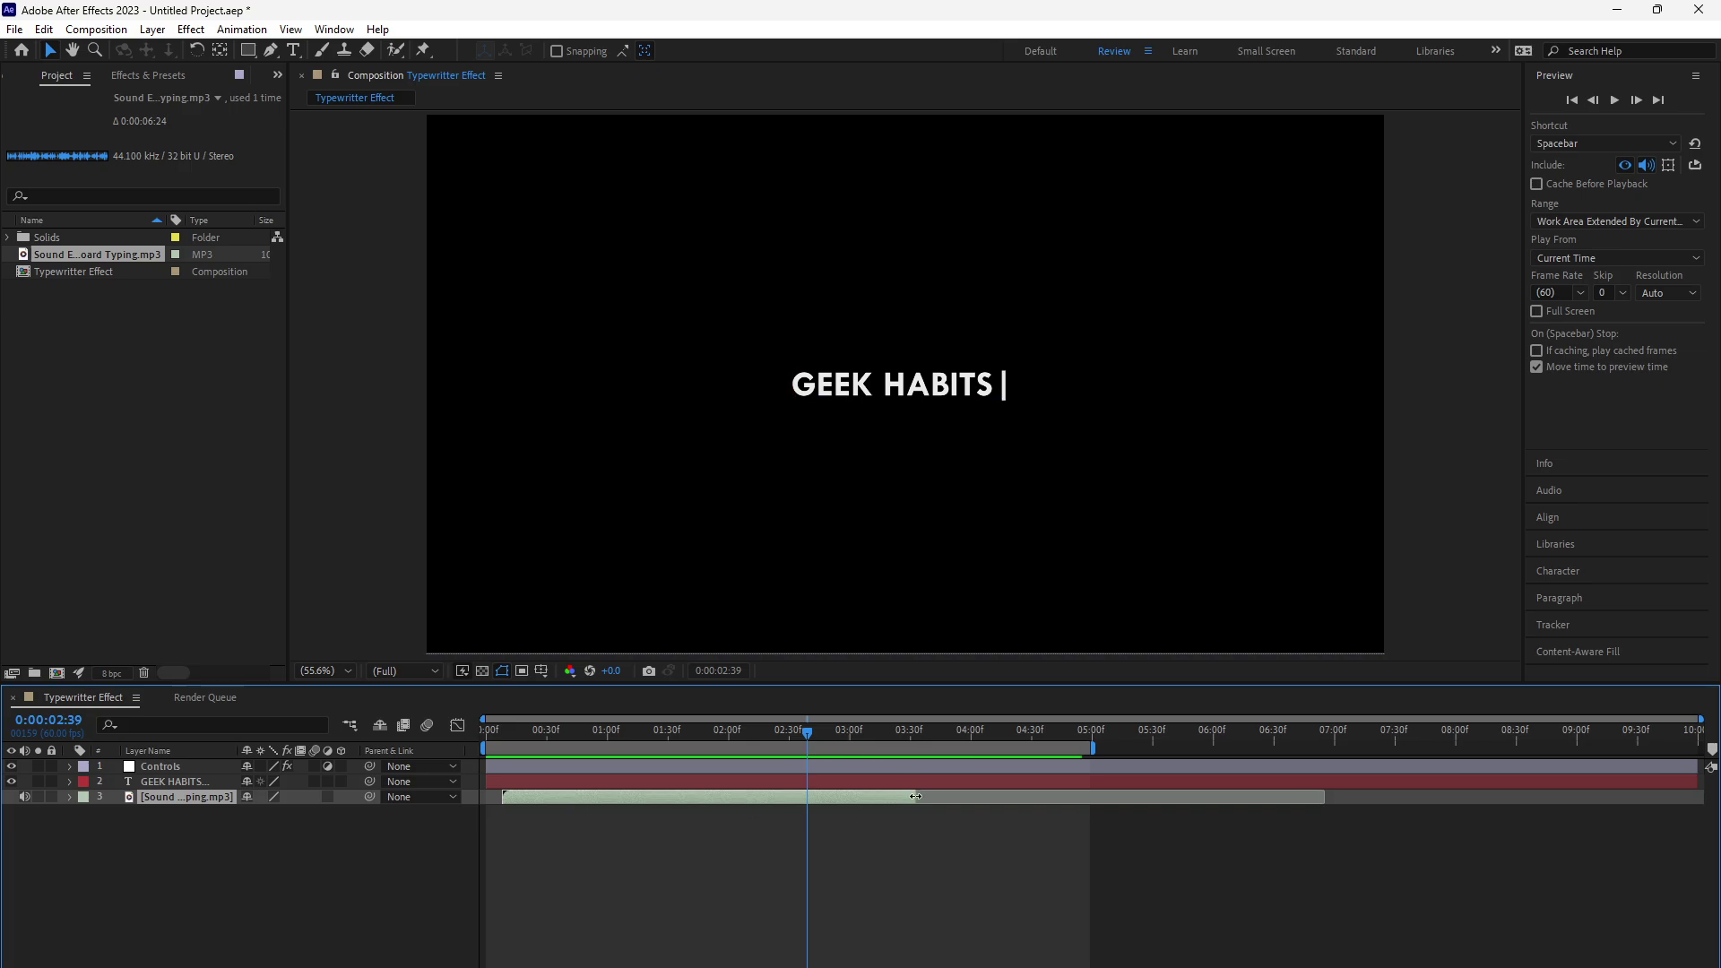
{"action": "left_click_drag", "start_coordinate": [915, 796], "coordinate": [876, 796]}
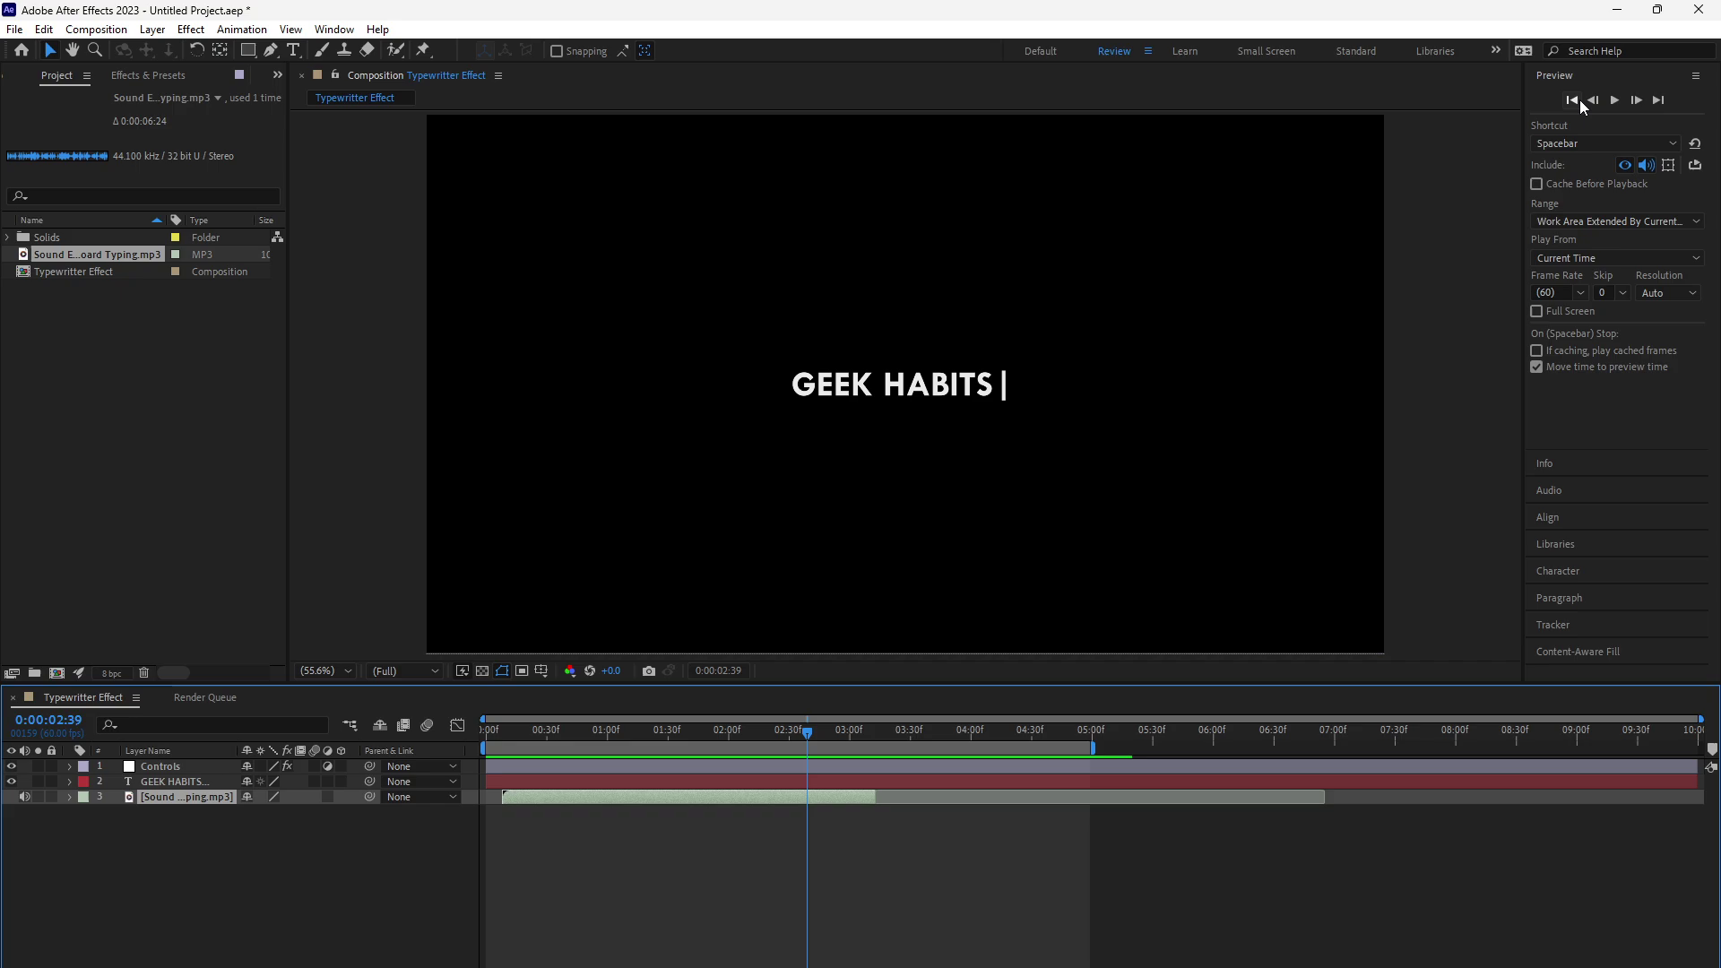
{"action": "left_click", "coordinate": [1573, 100]}
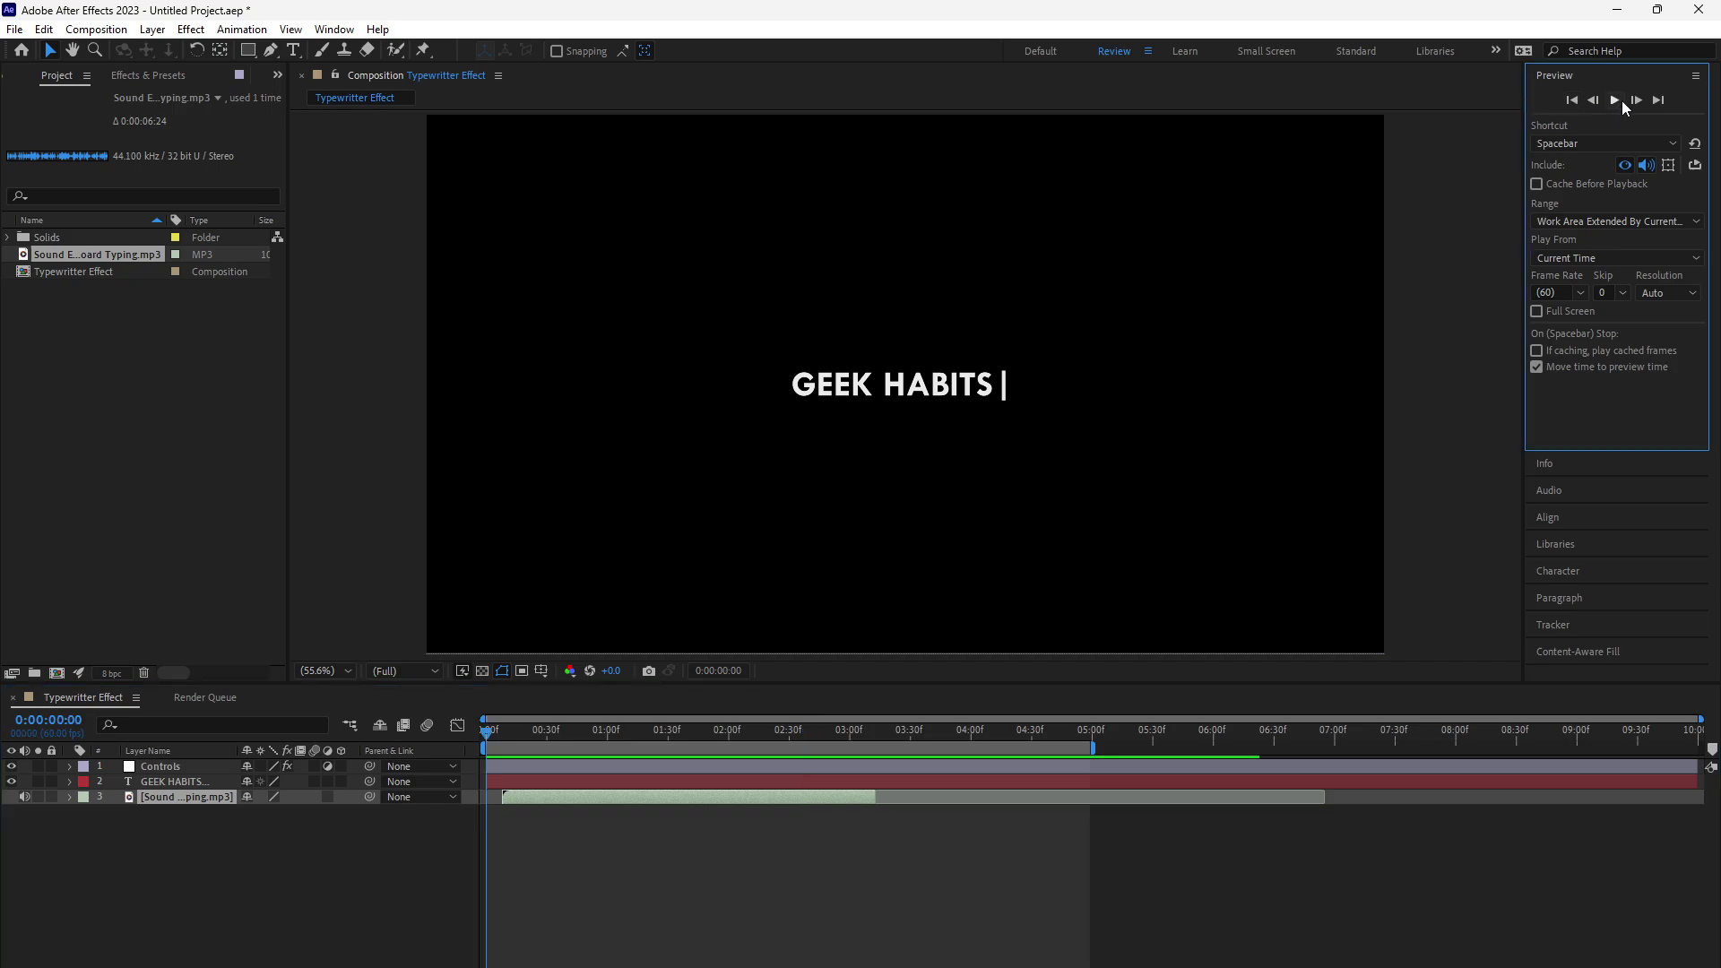
{"action": "left_click", "coordinate": [1613, 101]}
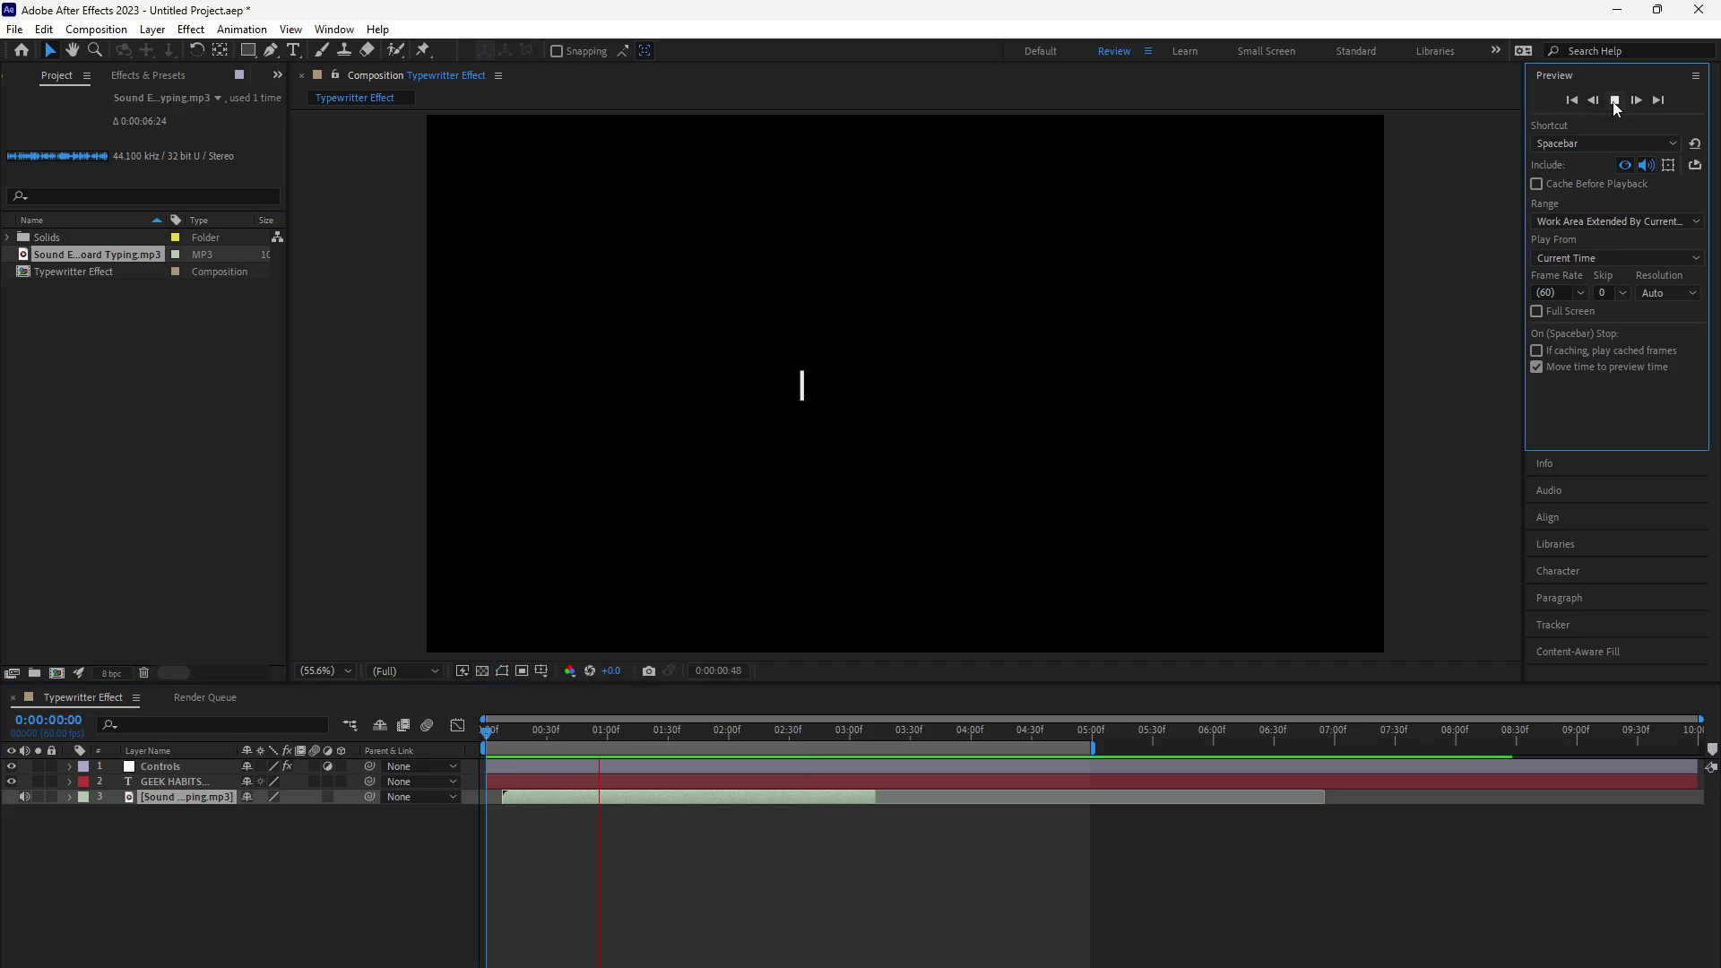
{"action": "key", "text": "space"}
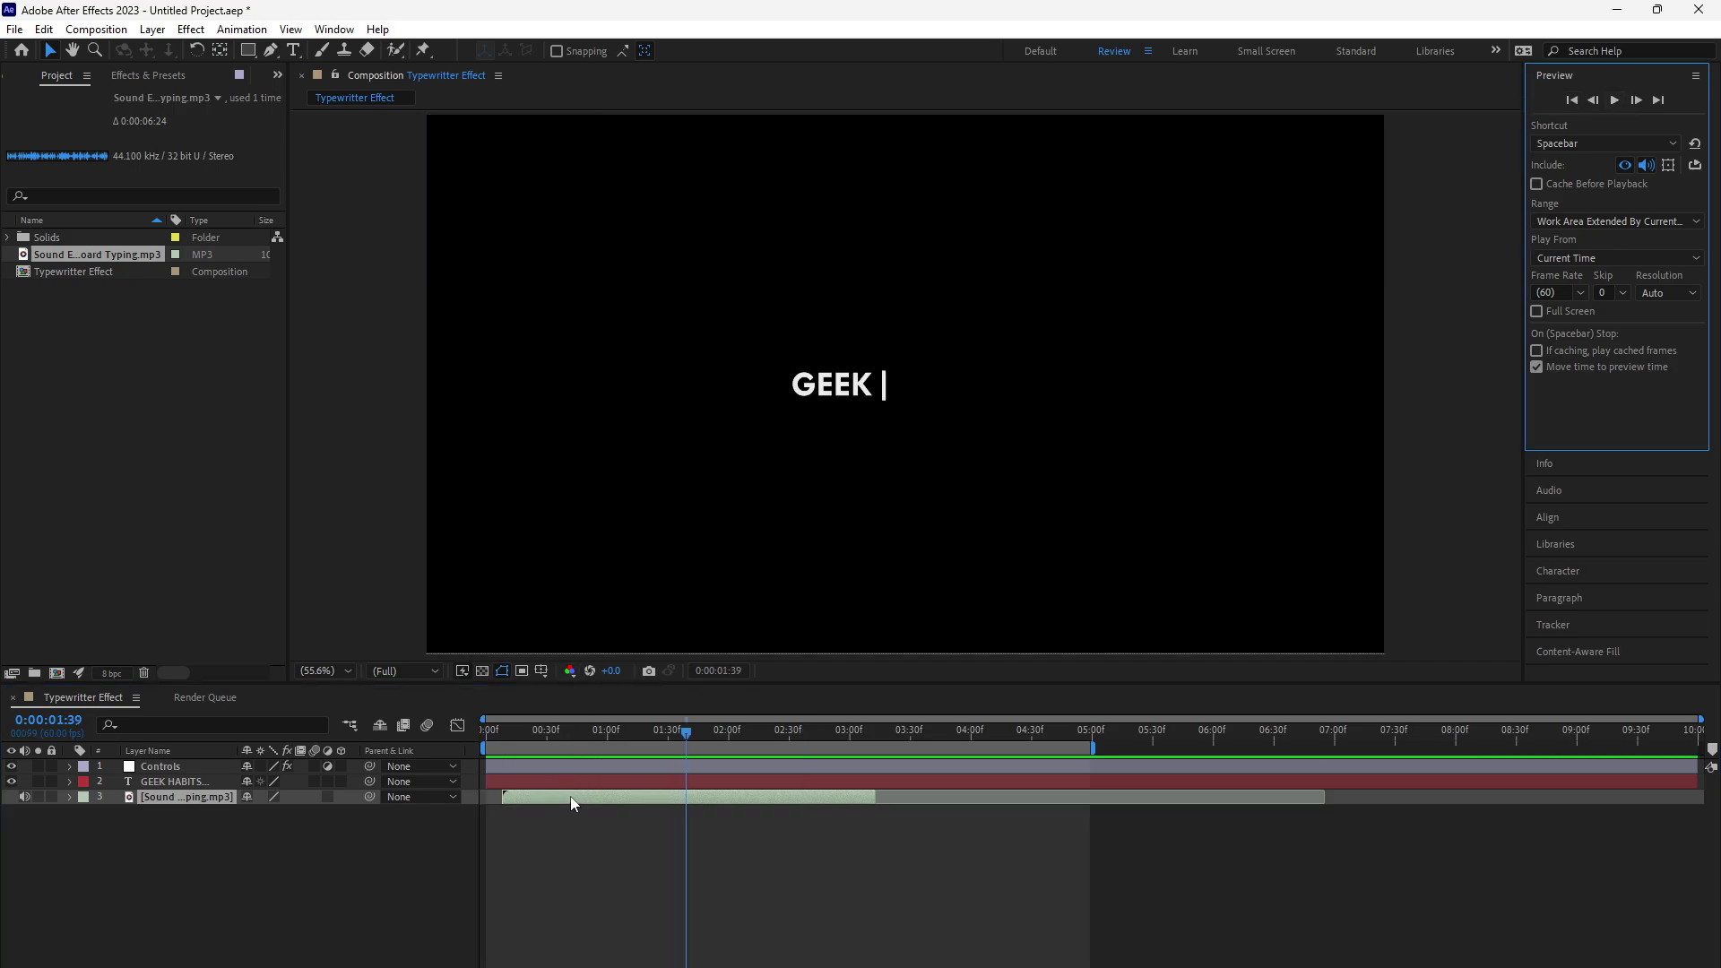
{"action": "left_click_drag", "start_coordinate": [570, 796], "coordinate": [599, 793]}
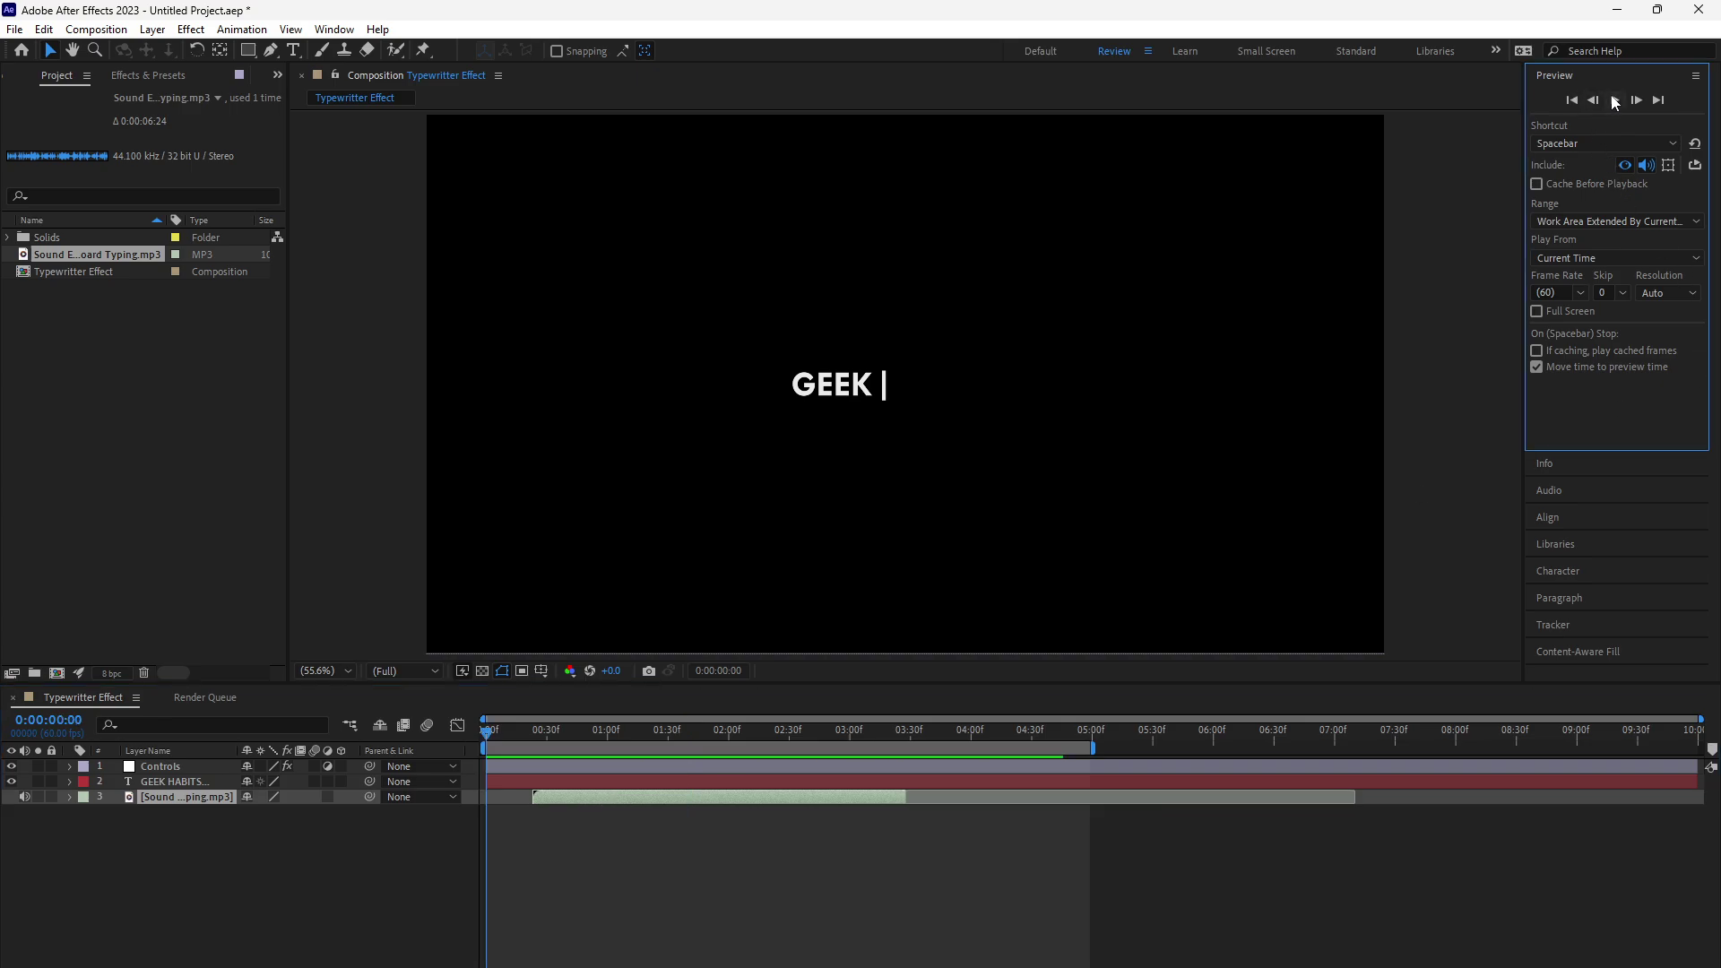
{"action": "left_click", "coordinate": [1572, 100]}
{"action": "left_click", "coordinate": [1615, 99]}
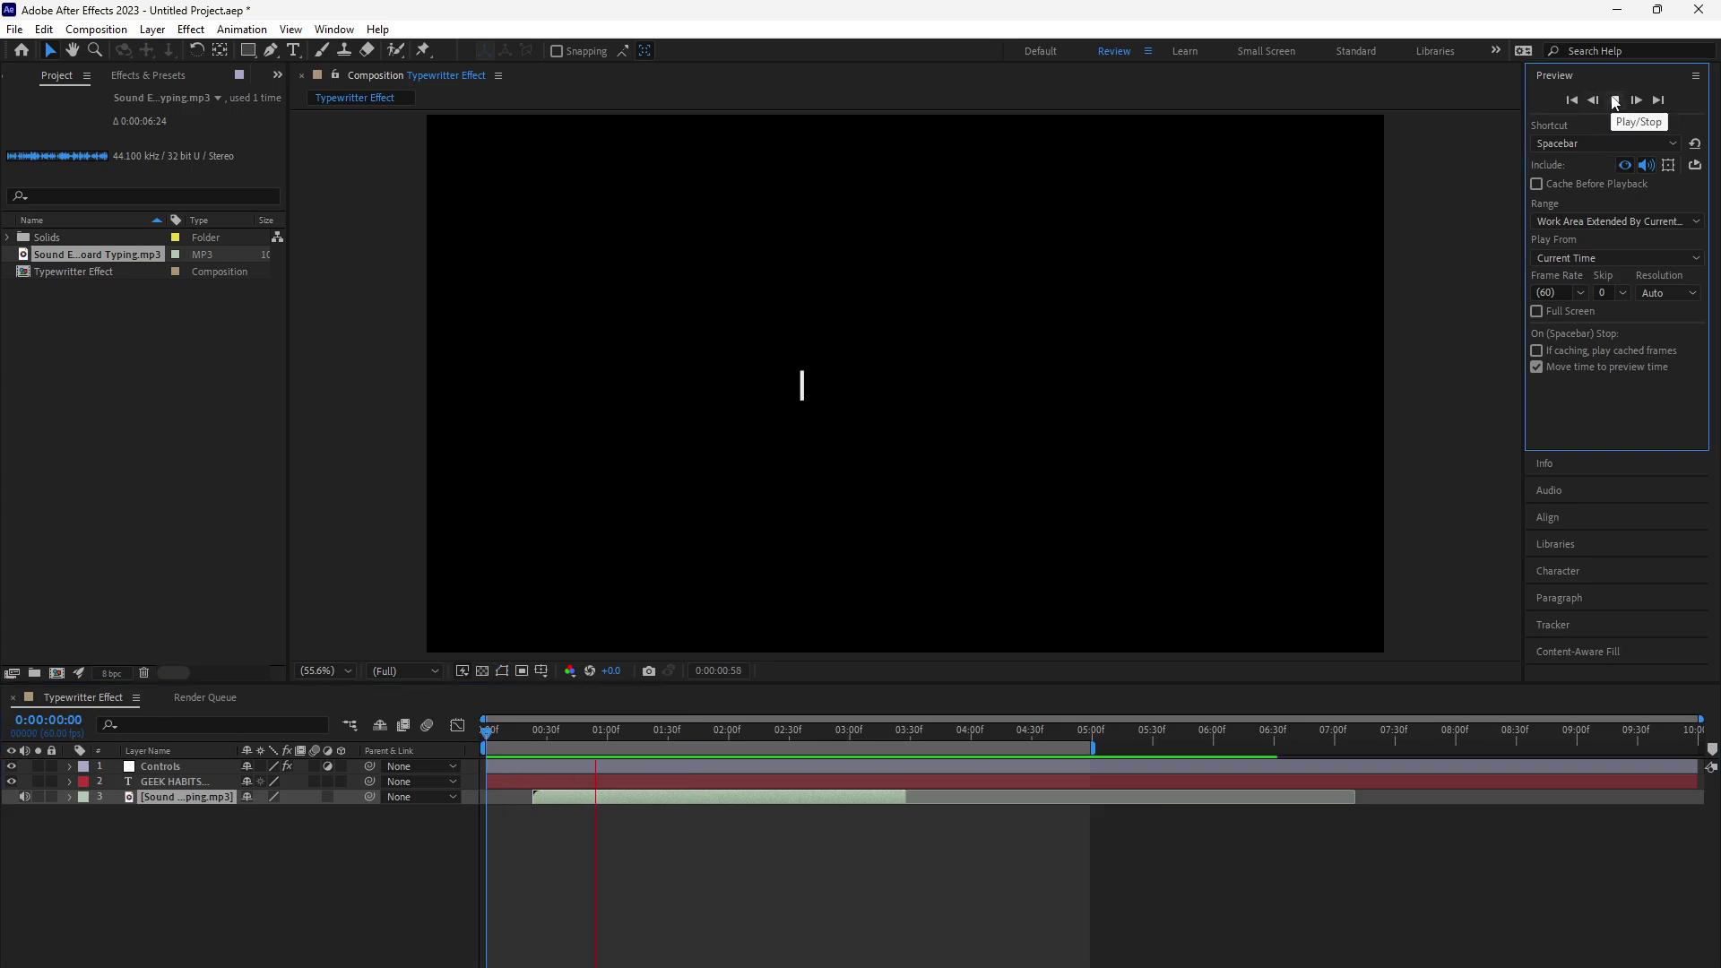
{"action": "left_click", "coordinate": [1616, 100]}
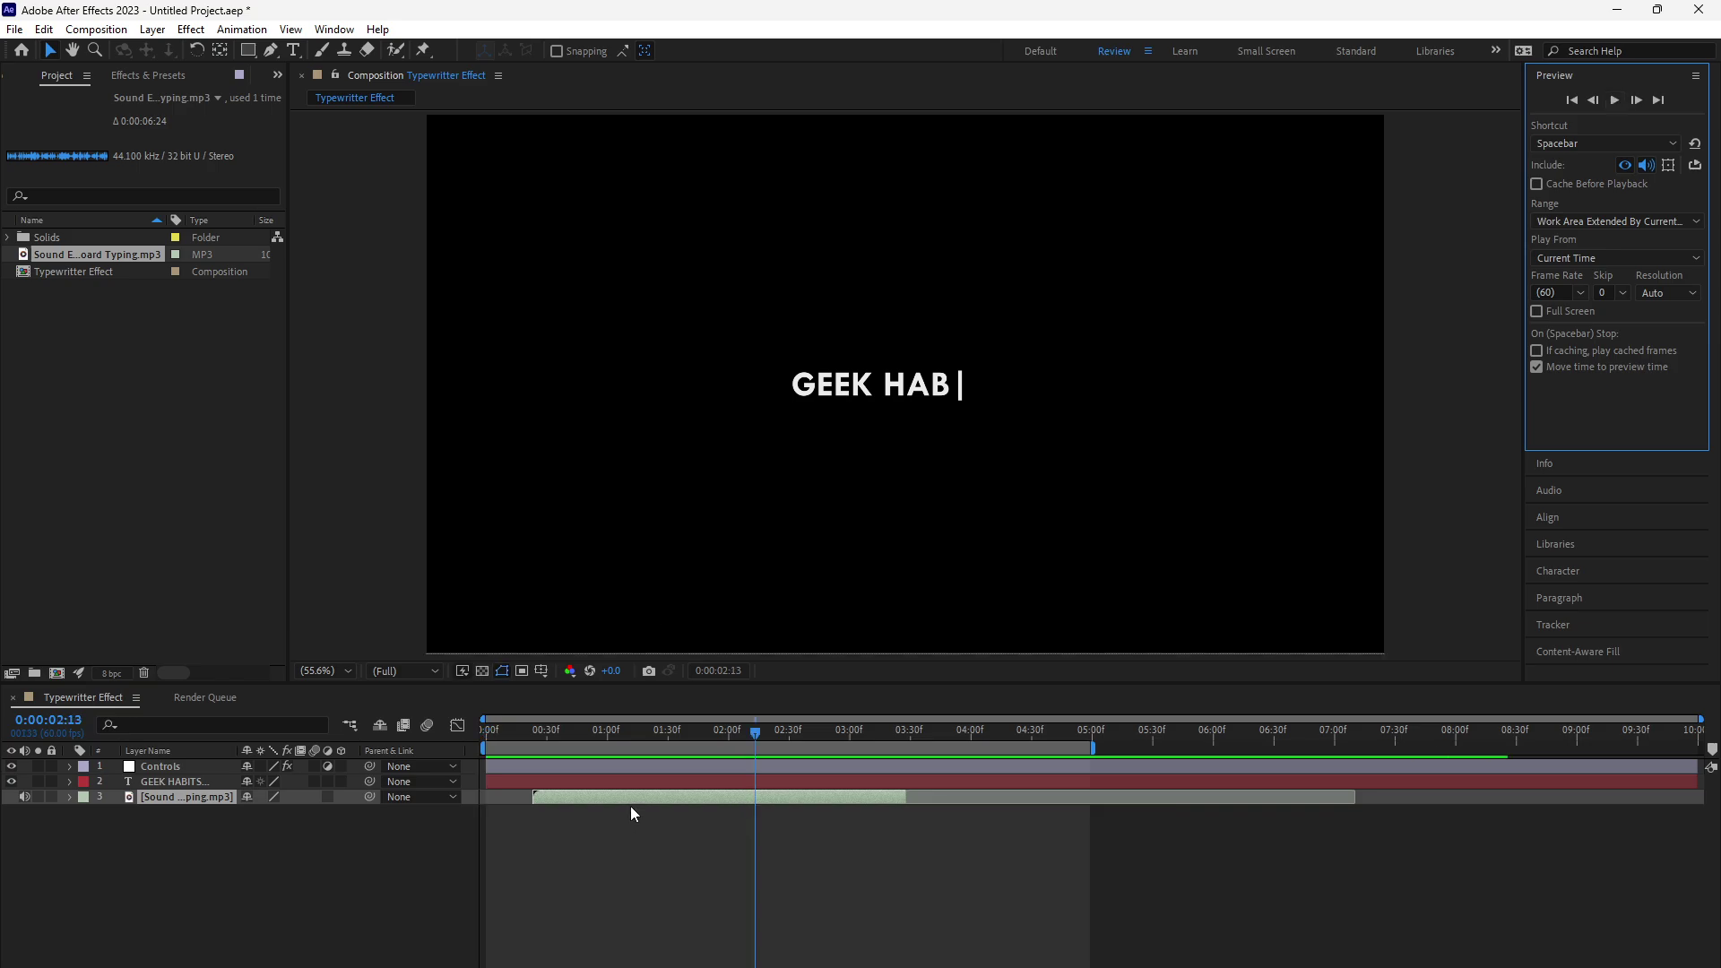
Step: Move the typing sound a little later and preview it from the start
{"action": "left_click_drag", "start_coordinate": [637, 800], "coordinate": [690, 792]}
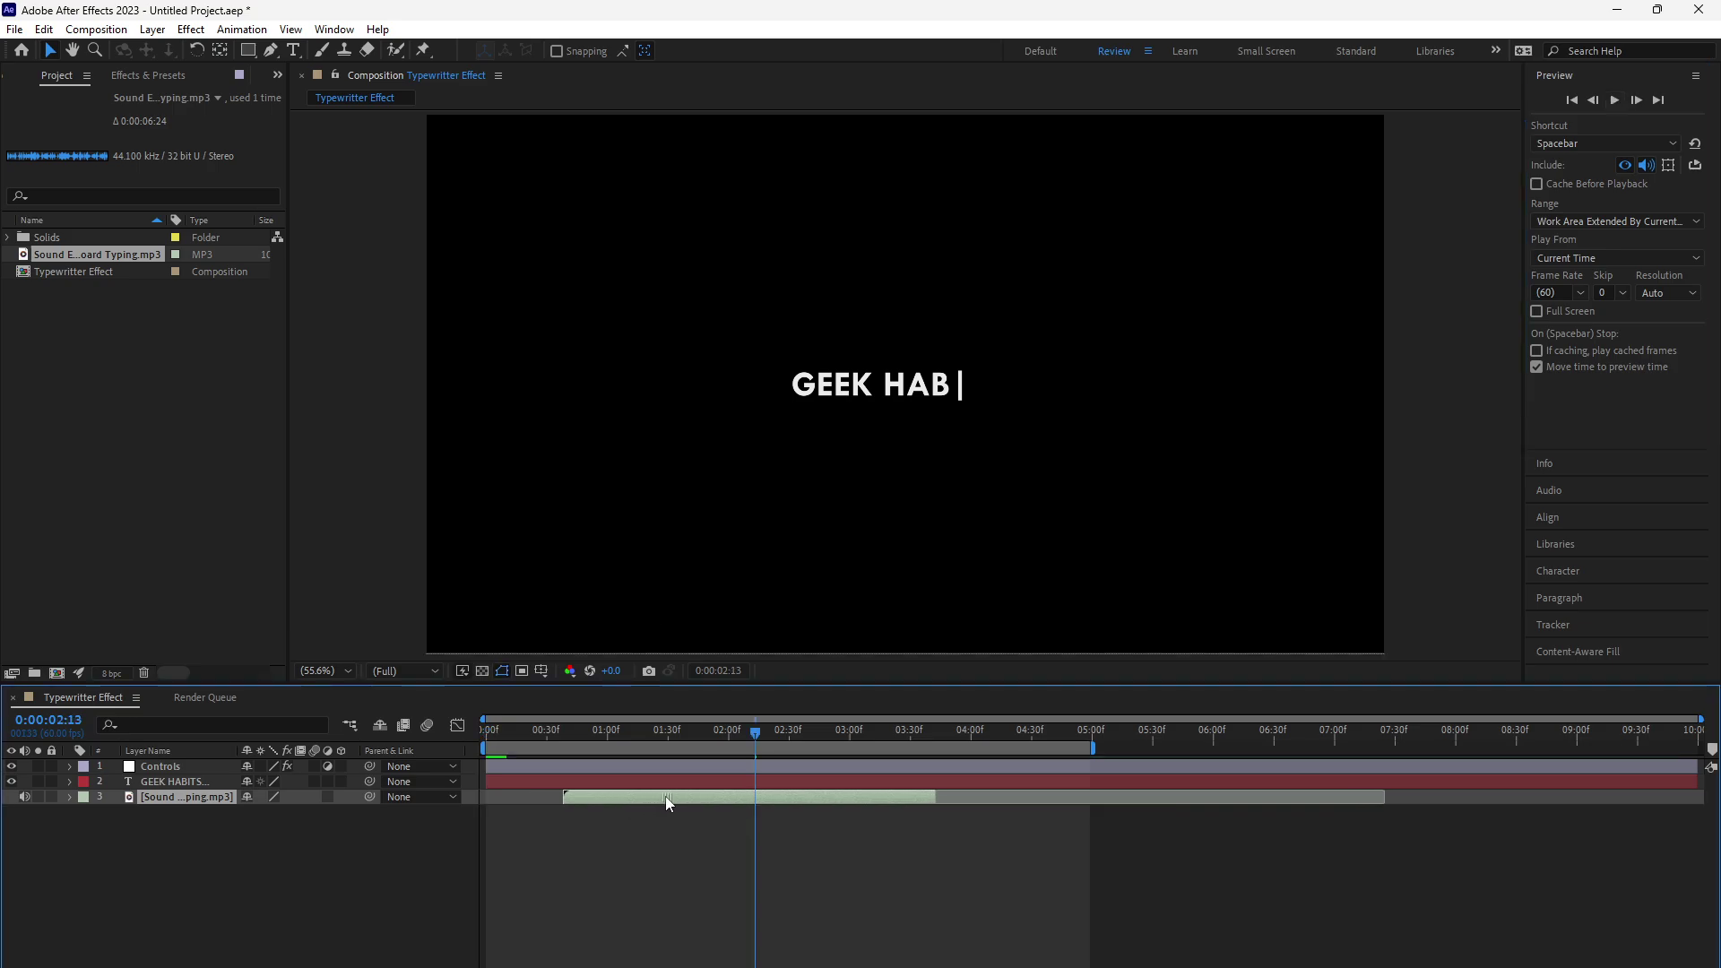
{"action": "left_click", "coordinate": [1572, 99]}
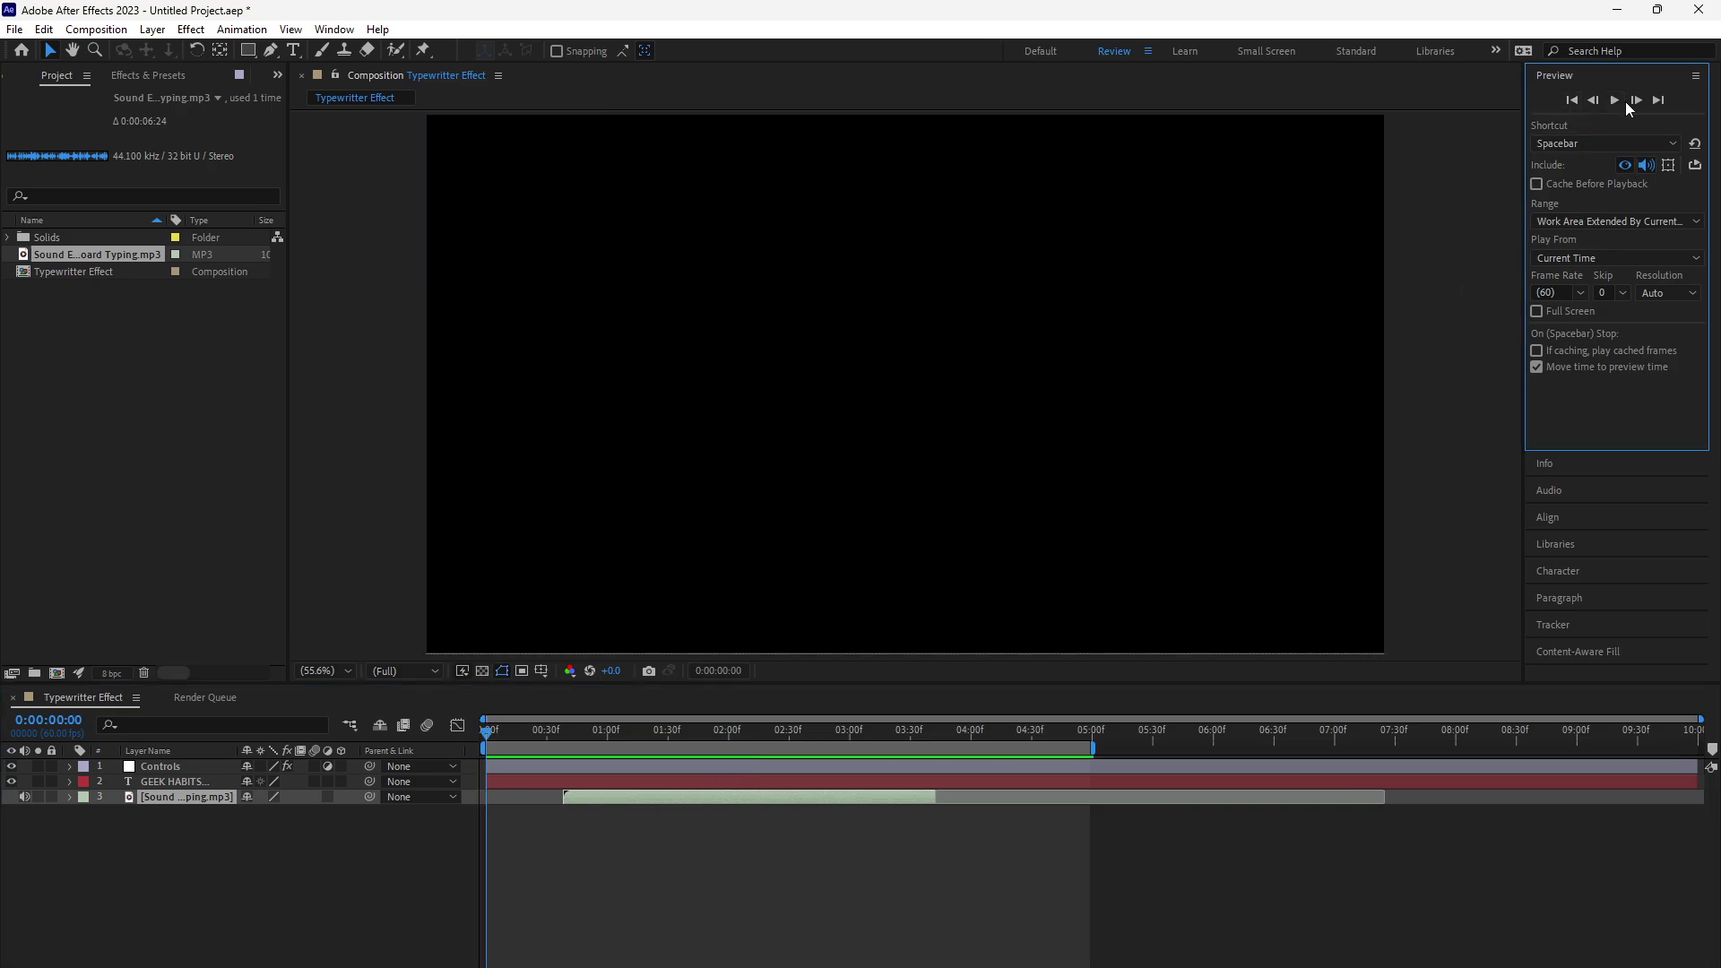
{"action": "left_click", "coordinate": [1617, 100]}
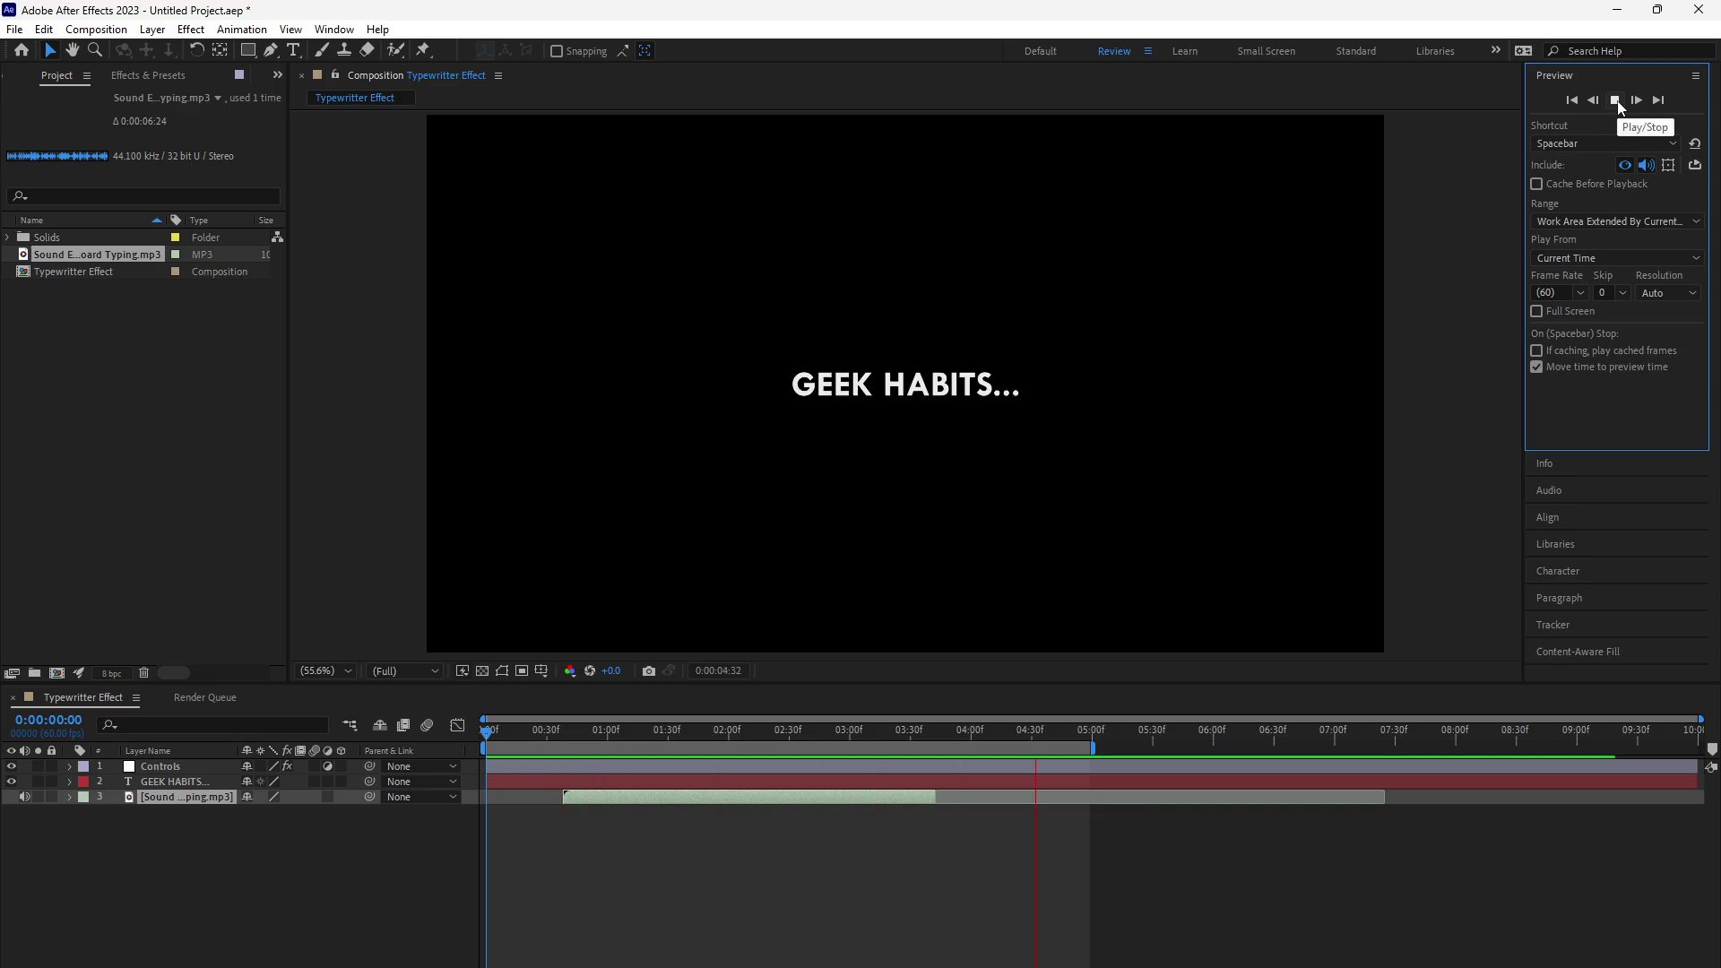
{"action": "left_click", "coordinate": [1617, 100]}
Step: Nudge the sound later again, trim its end slightly, and replay to check sync
{"action": "left_click_drag", "start_coordinate": [789, 797], "coordinate": [798, 796]}
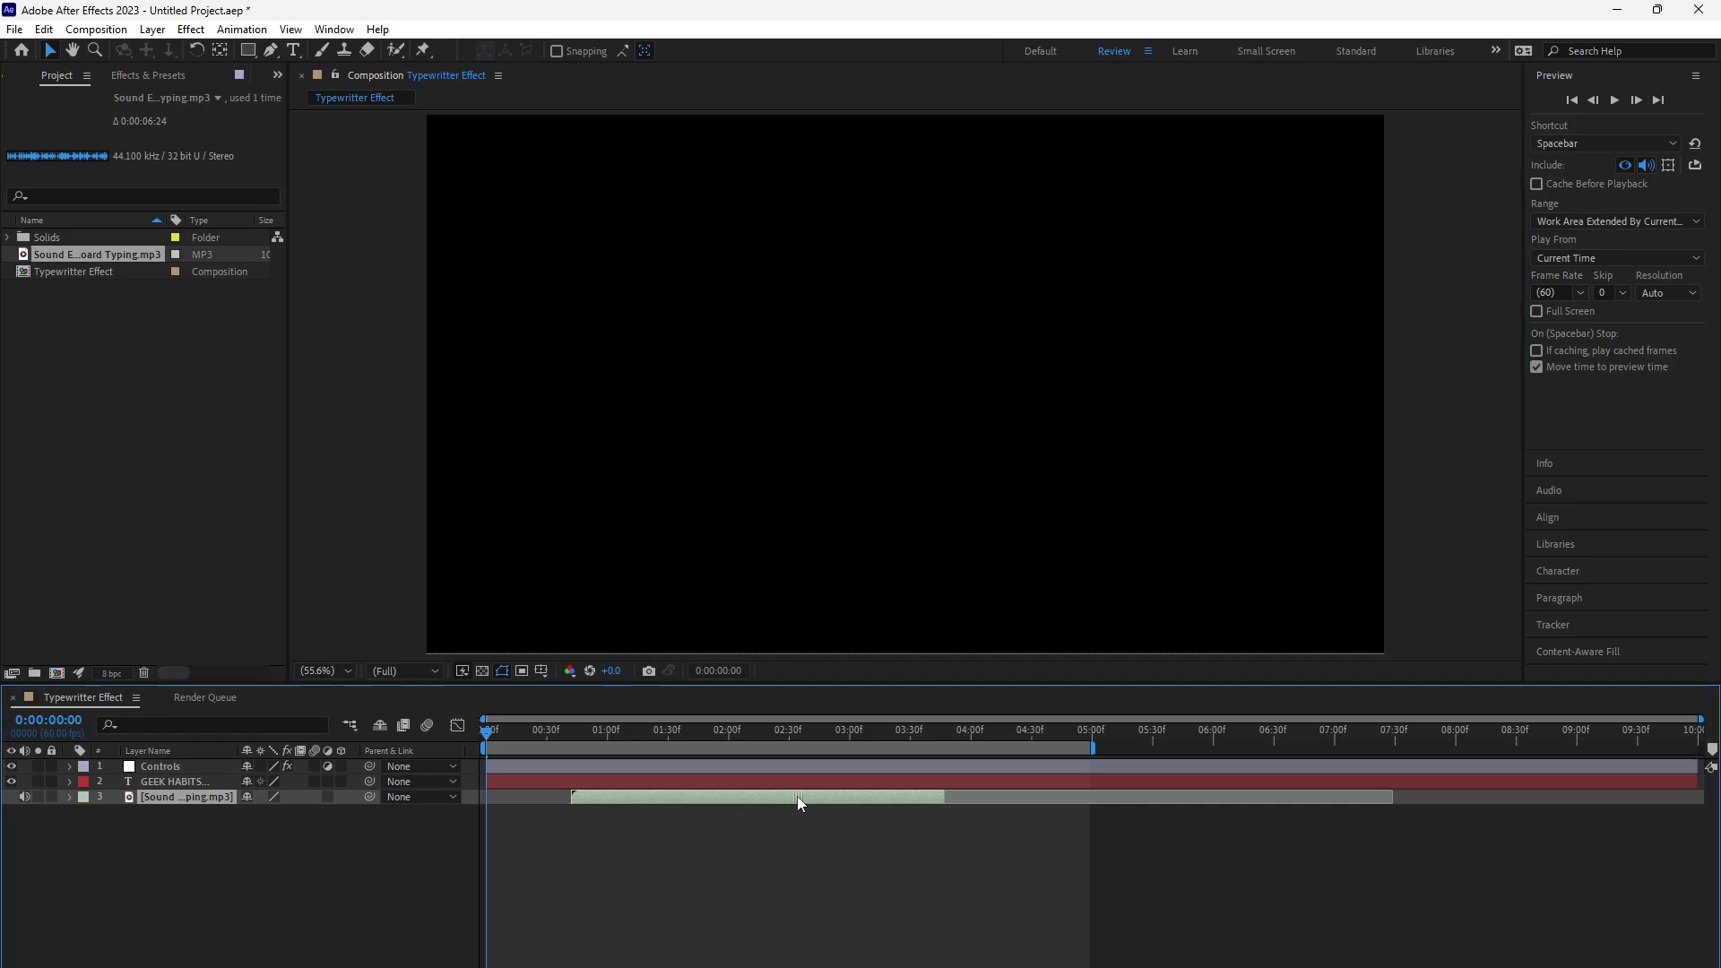
{"action": "left_click_drag", "start_coordinate": [944, 796], "coordinate": [934, 796]}
{"action": "left_click", "coordinate": [1614, 101]}
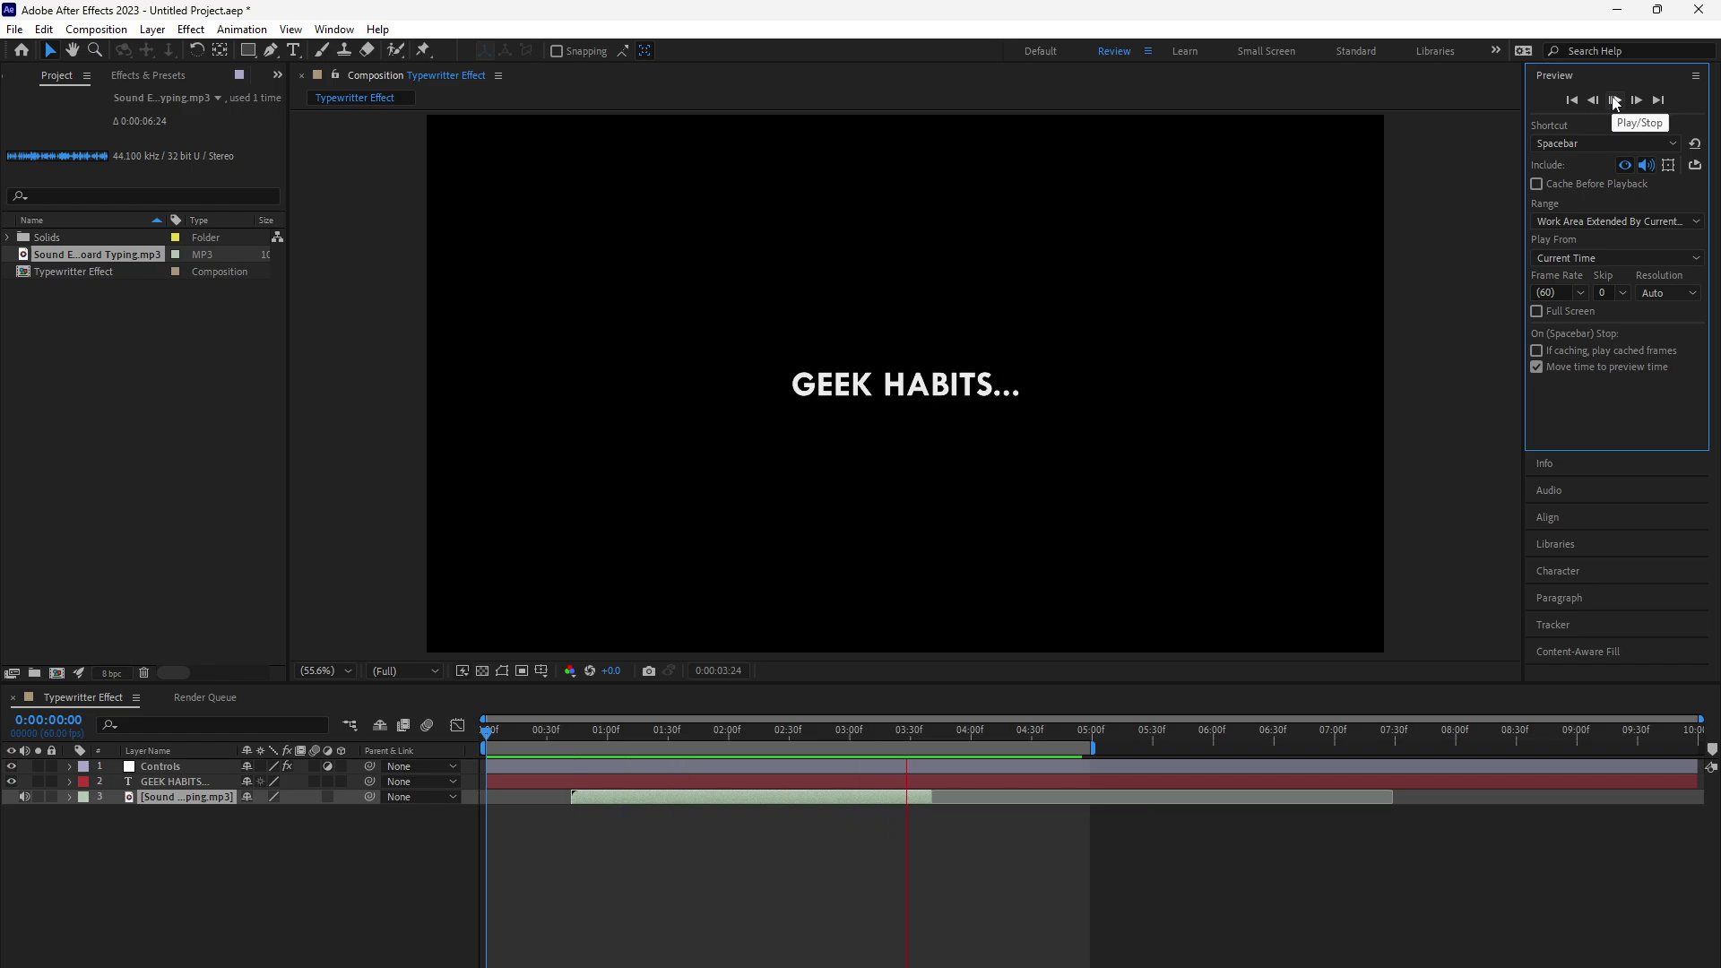
{"action": "left_click", "coordinate": [1615, 102]}
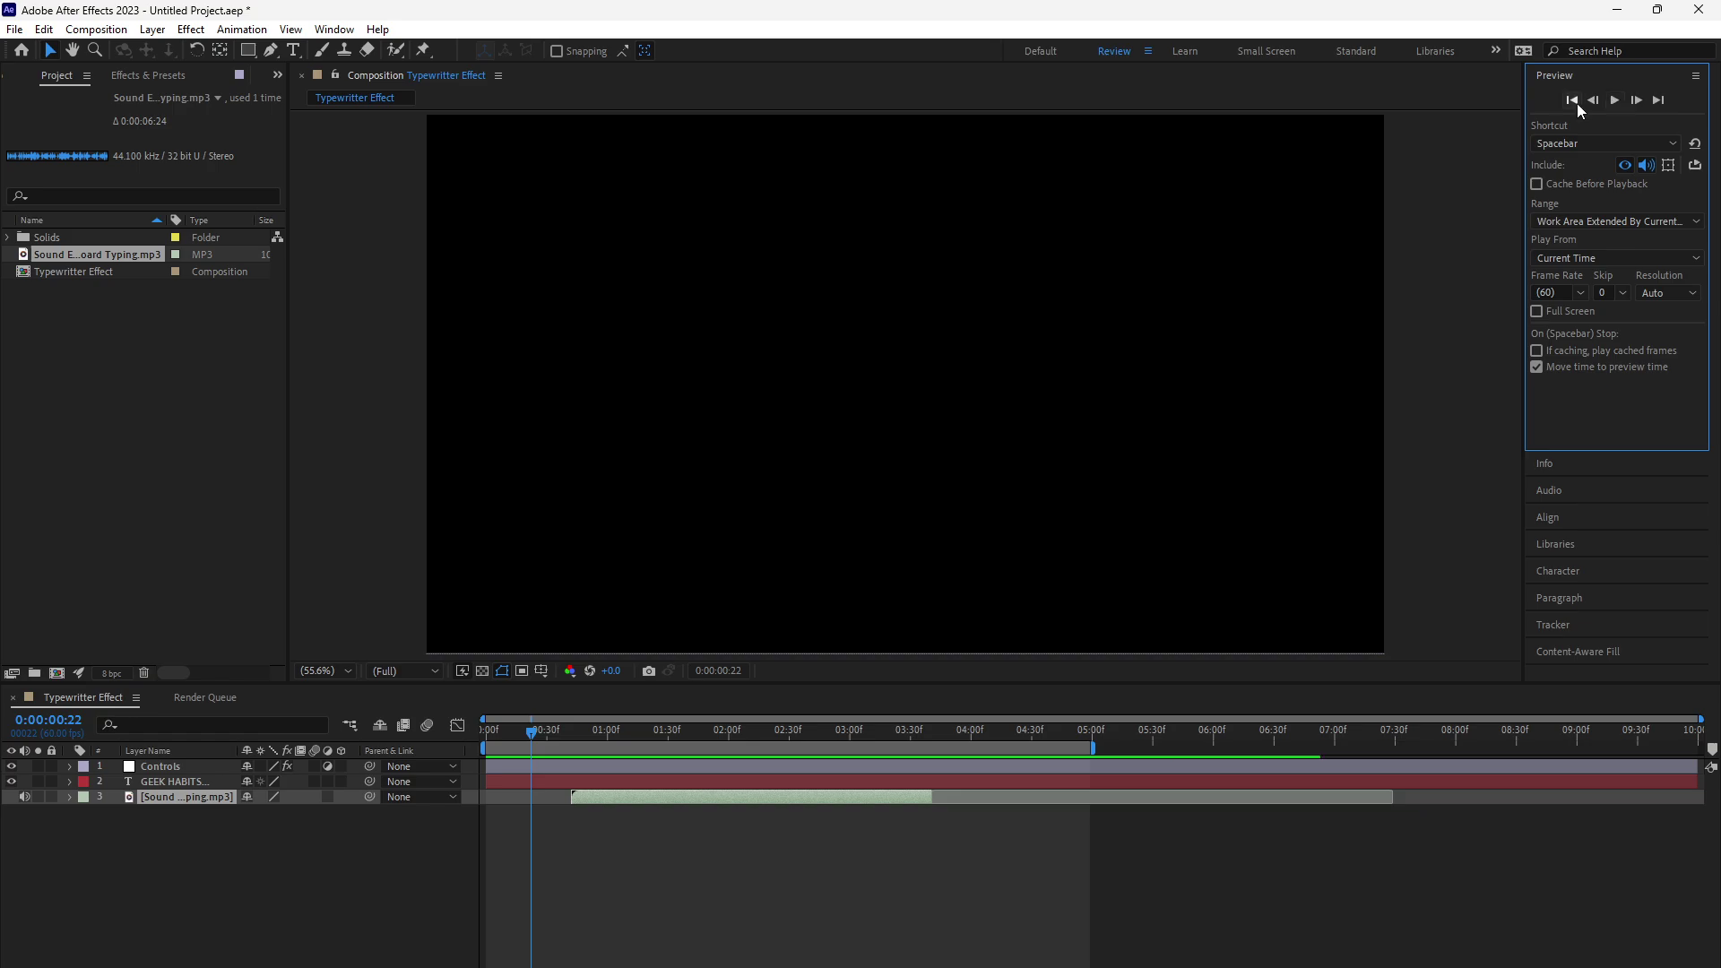
{"action": "left_click", "coordinate": [1615, 101]}
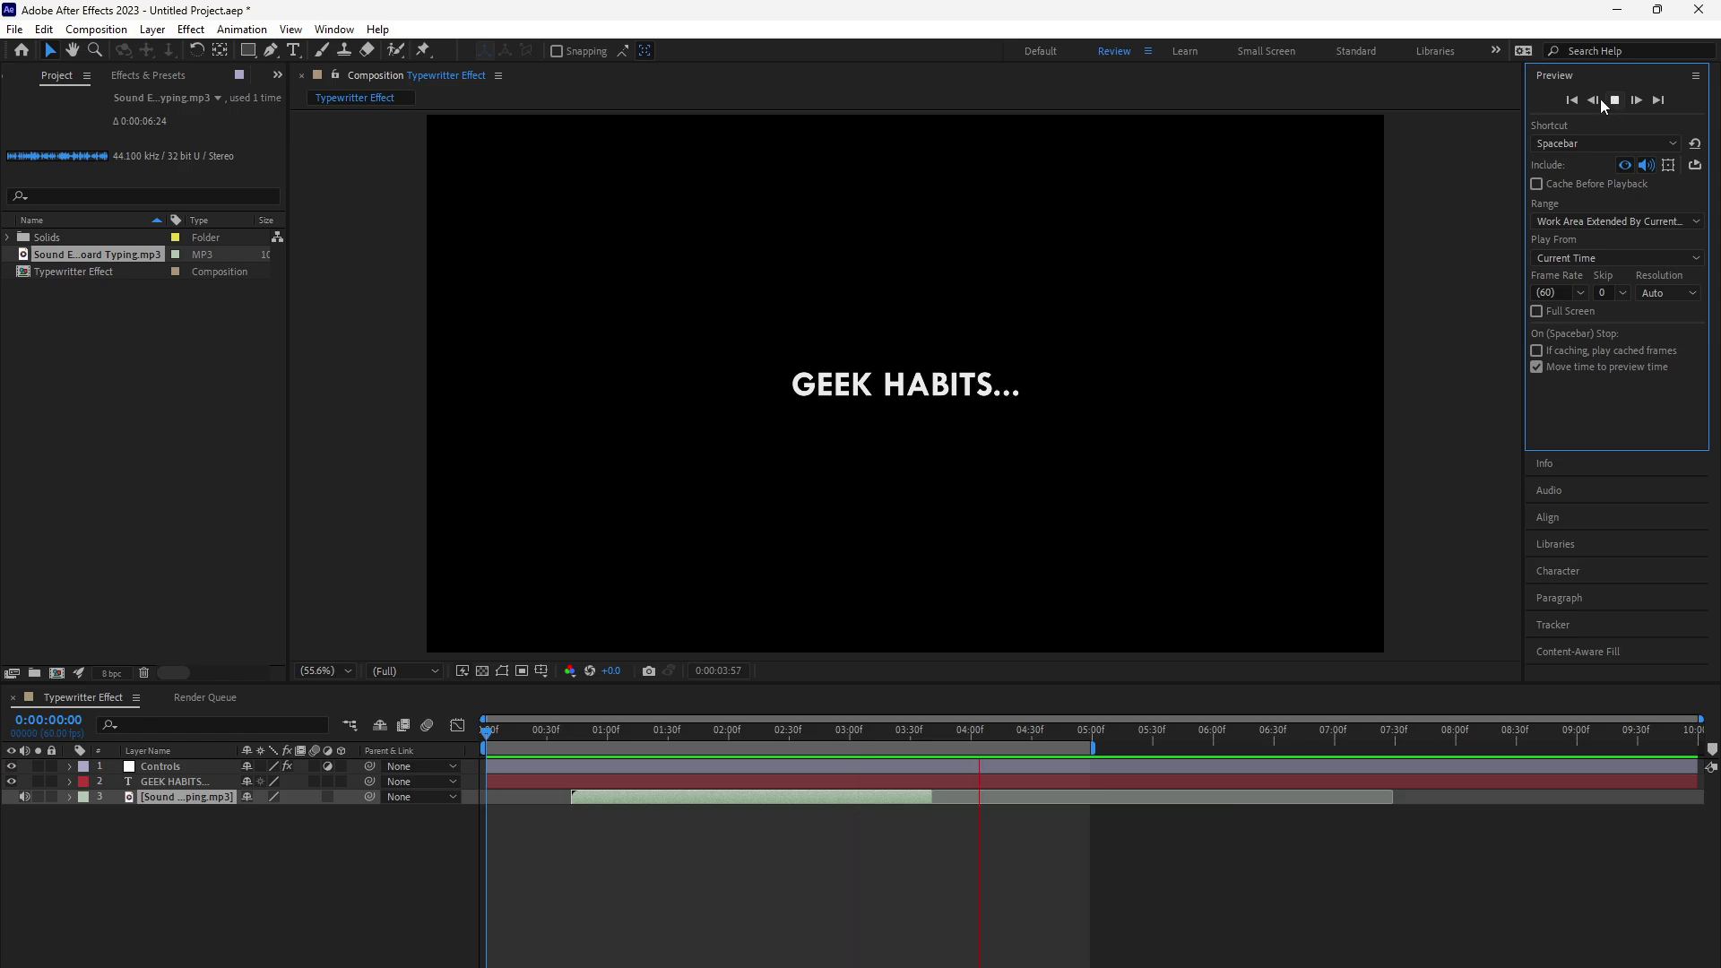
{"action": "left_click", "coordinate": [889, 810]}
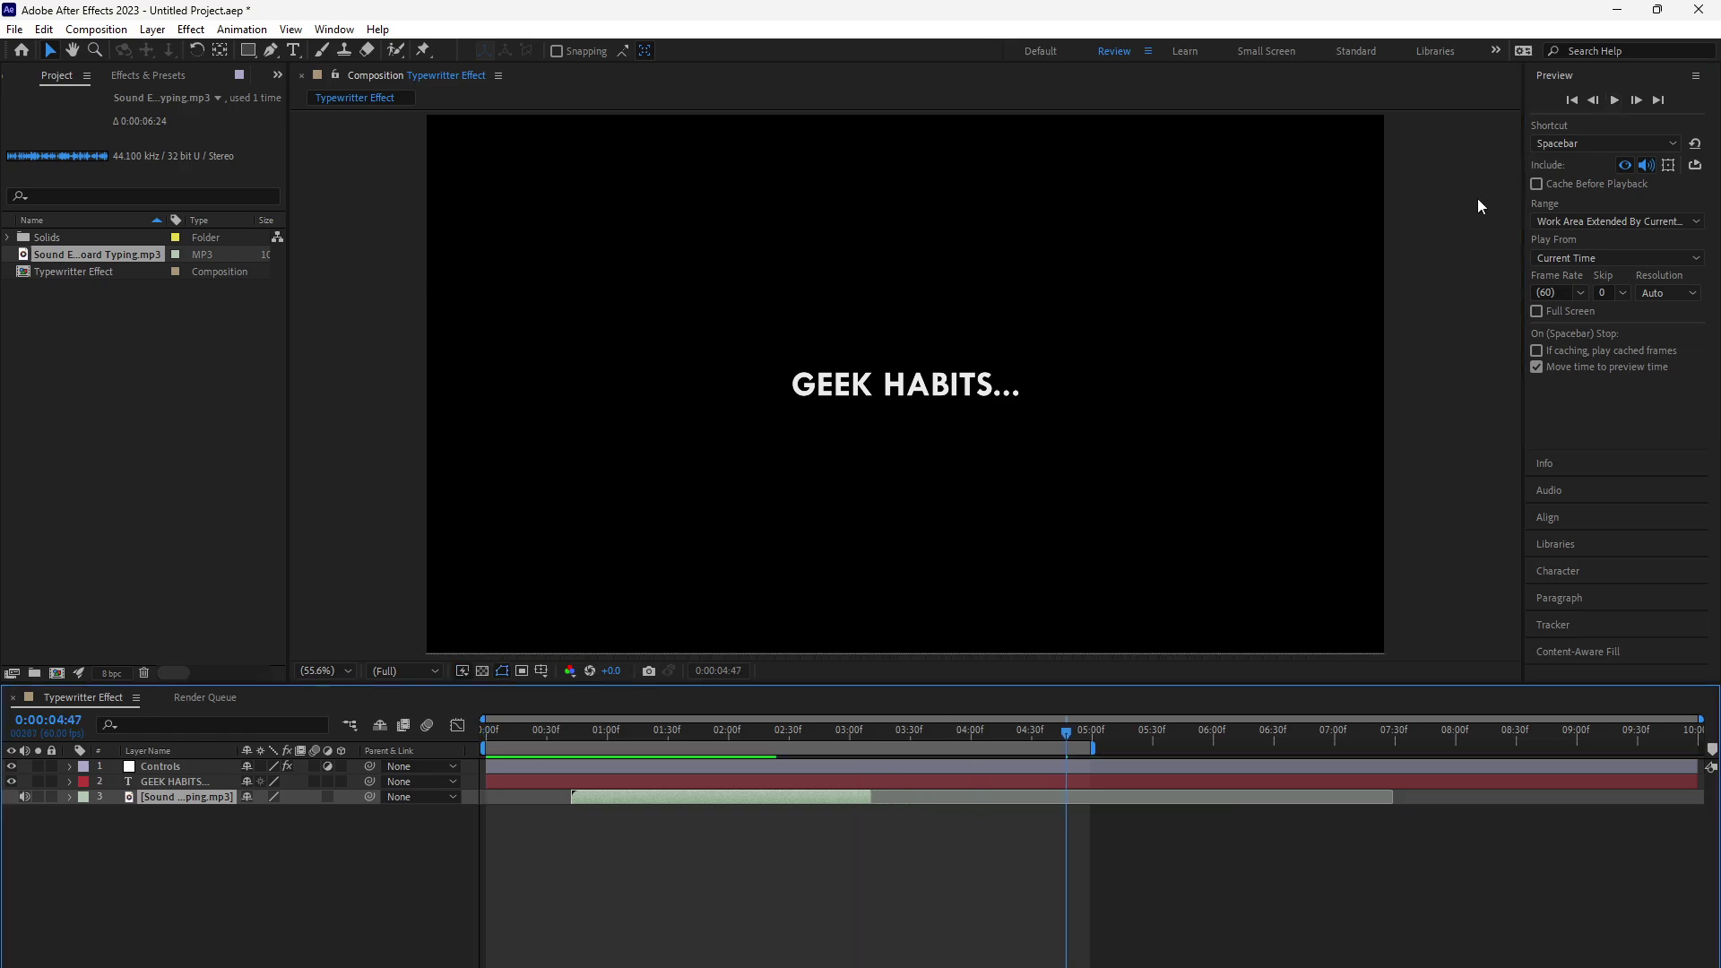
Step: Play a final preview from the start, then deselect all layers
{"action": "left_click", "coordinate": [1573, 100]}
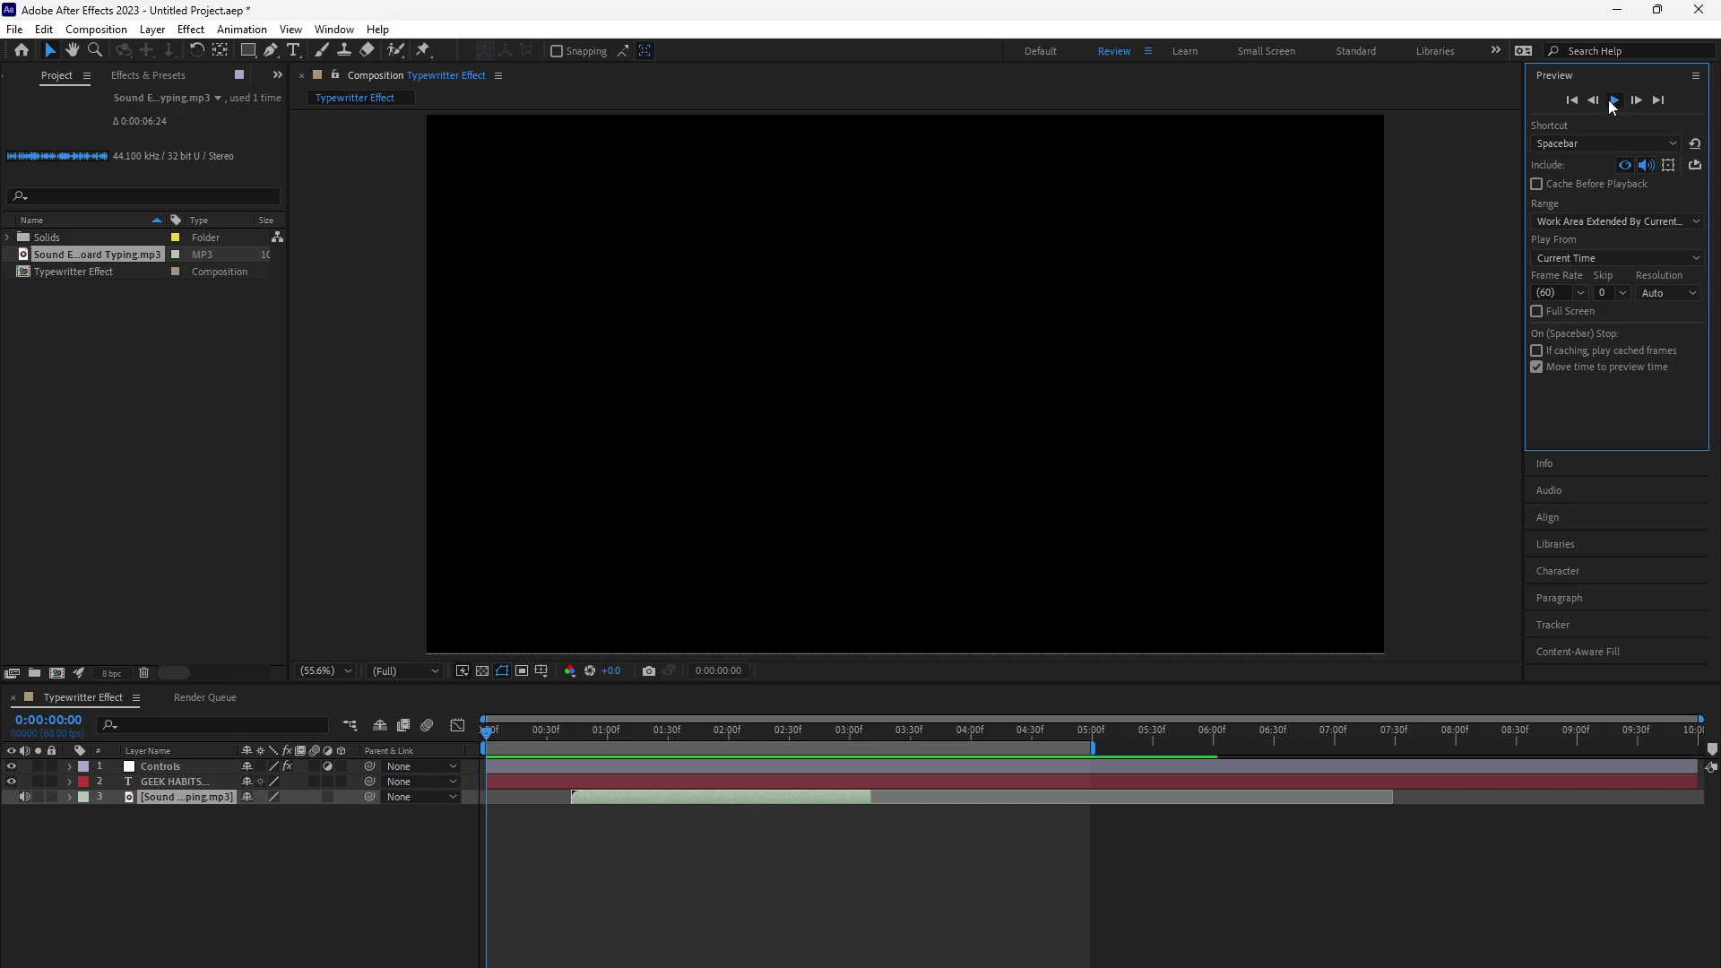
{"action": "left_click", "coordinate": [1610, 100]}
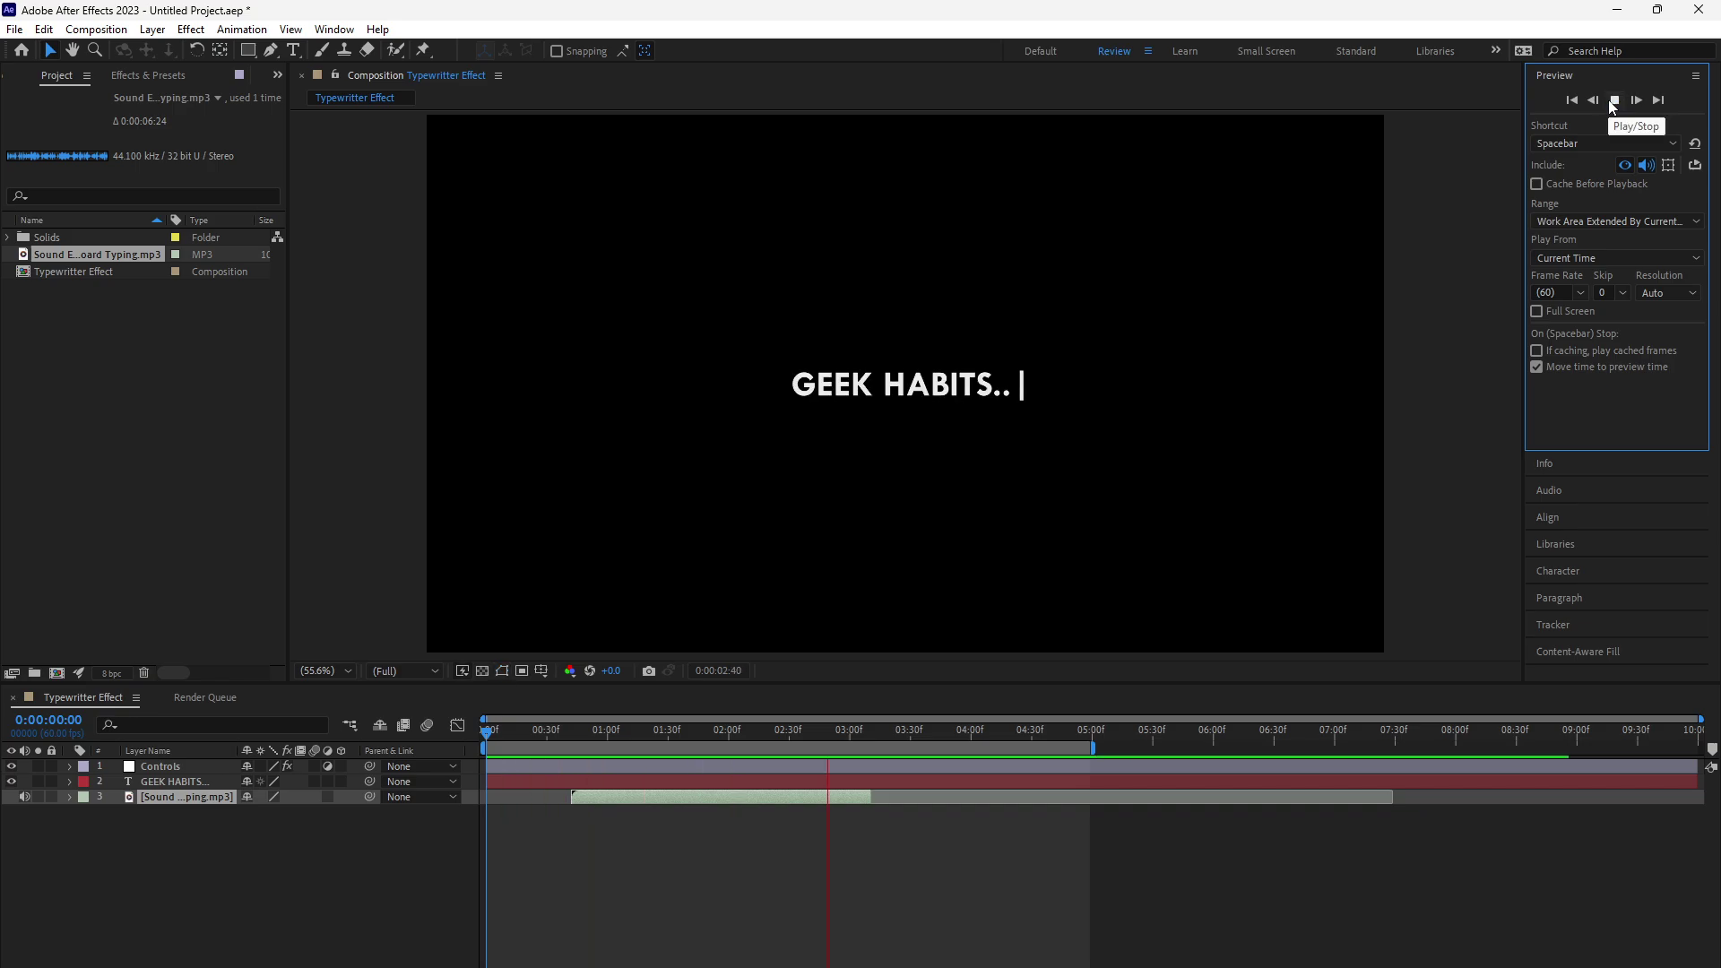
{"action": "left_click", "coordinate": [1613, 101]}
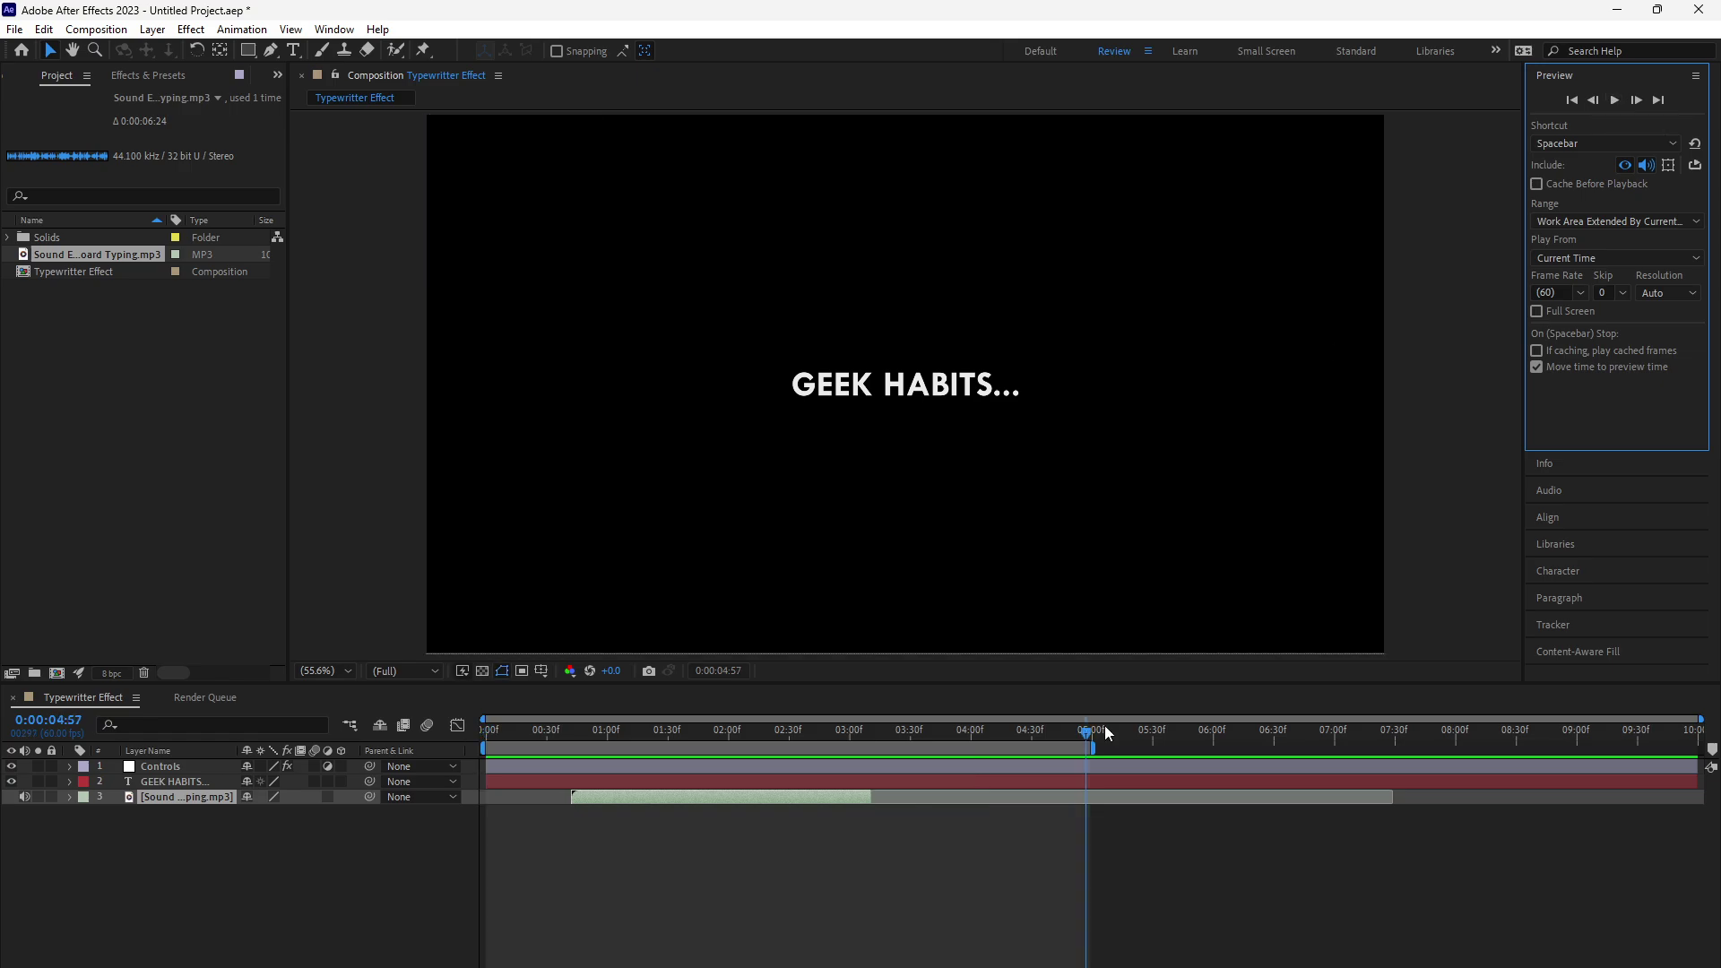
{"action": "left_click", "coordinate": [1041, 779]}
{"action": "left_click", "coordinate": [1036, 772]}
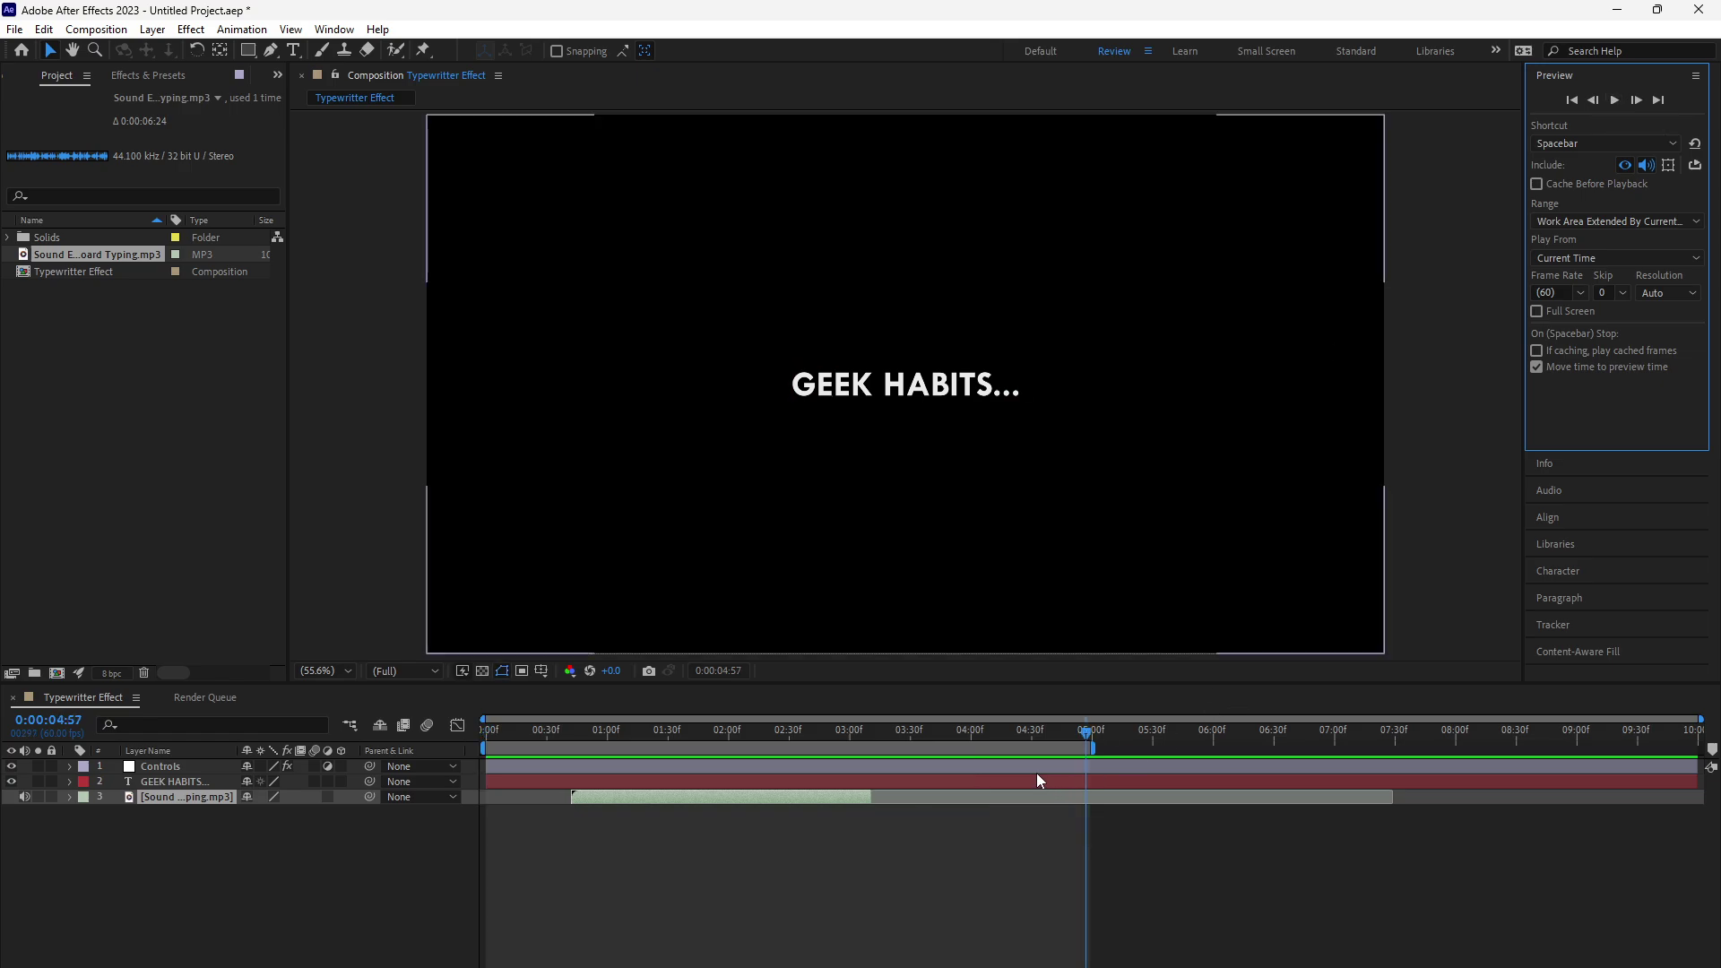
{"action": "key", "text": "ctrl+shift+a"}
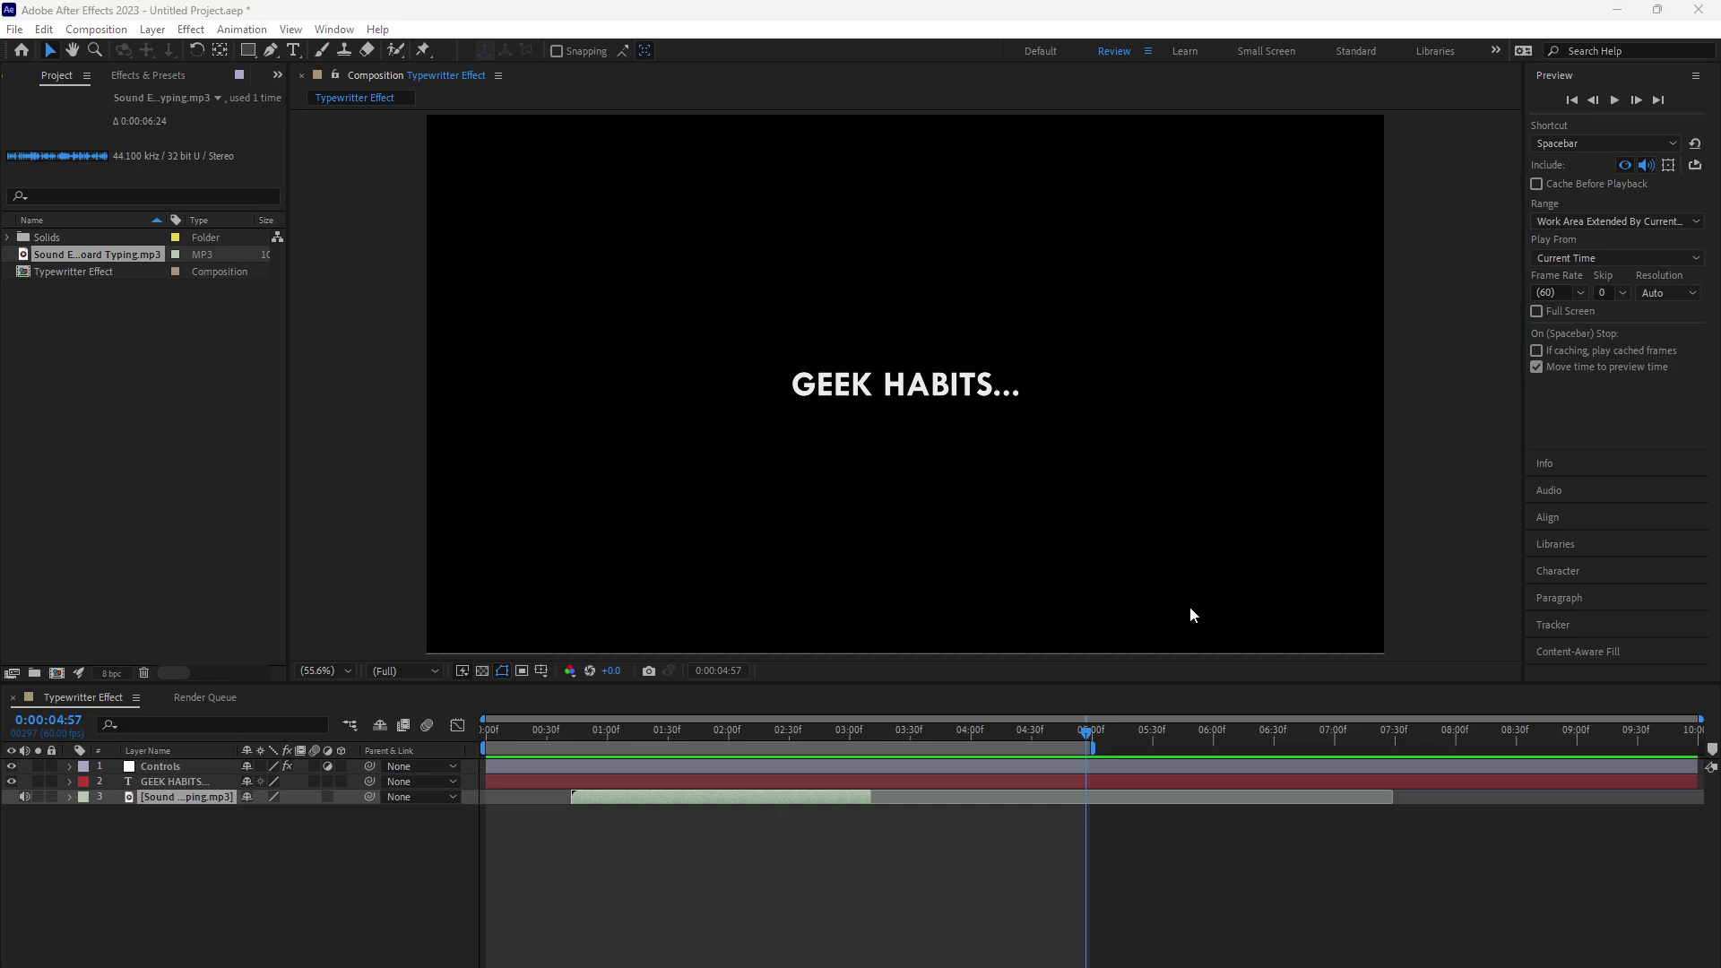
Step: Send the Typewriter Effect composition to the Render Queue via File > Export
{"action": "left_click", "coordinate": [16, 33]}
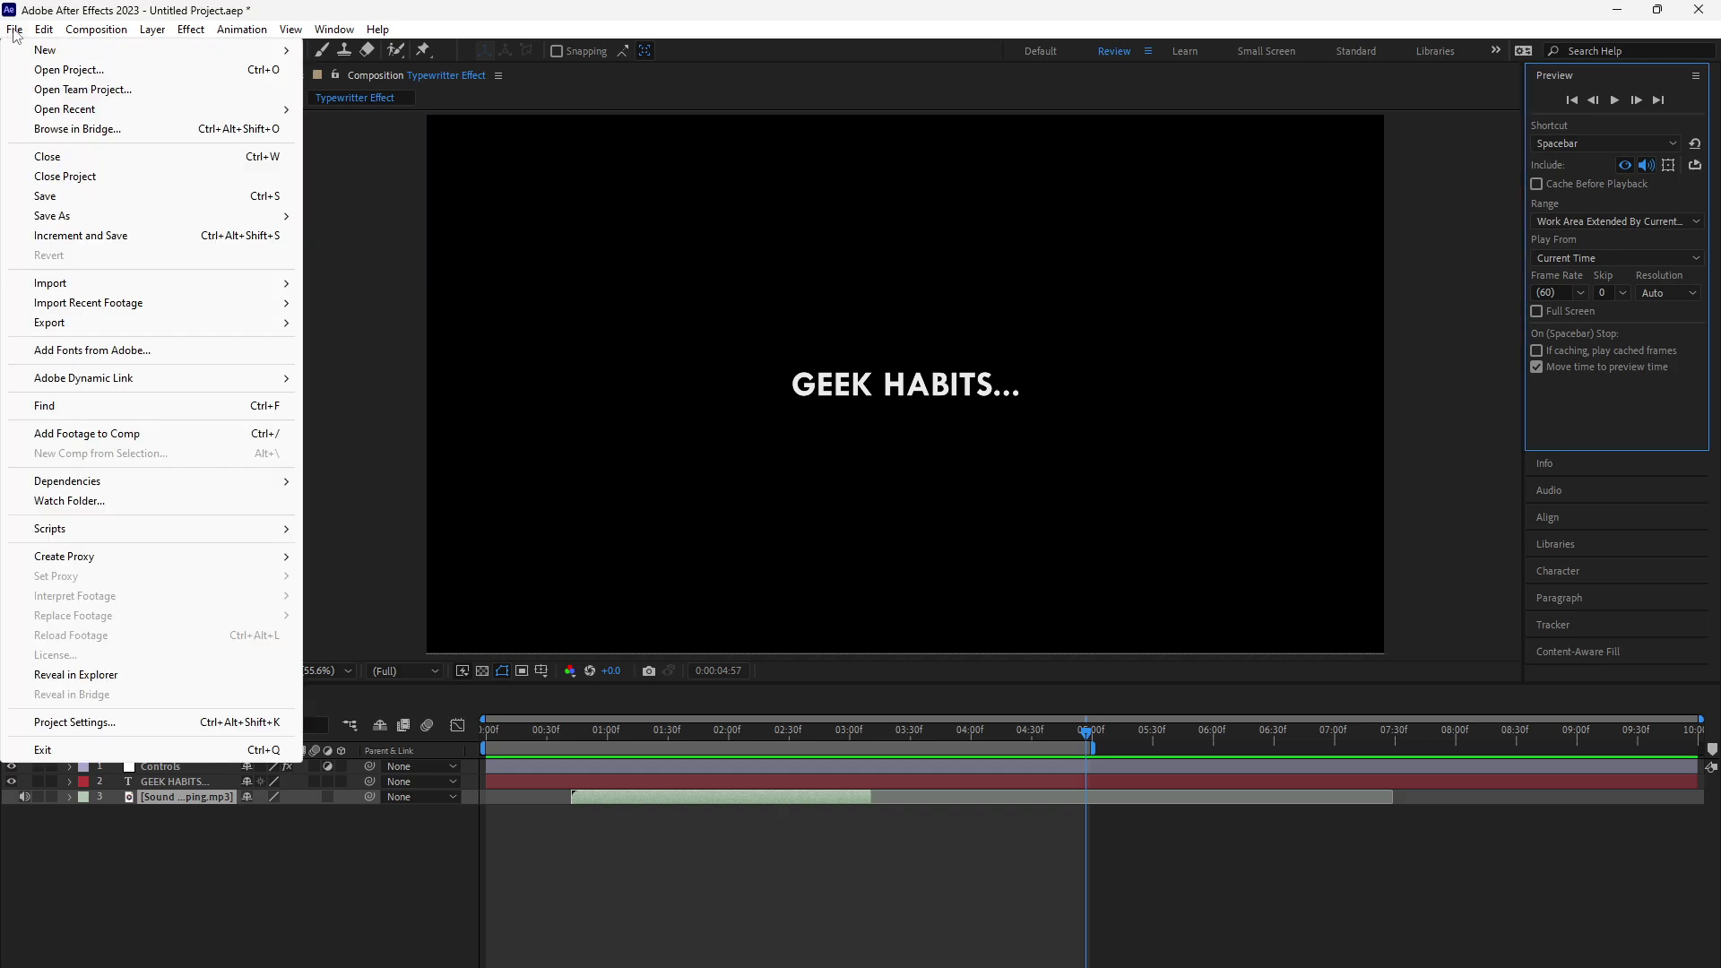
{"action": "mouse_move", "coordinate": [99, 324]}
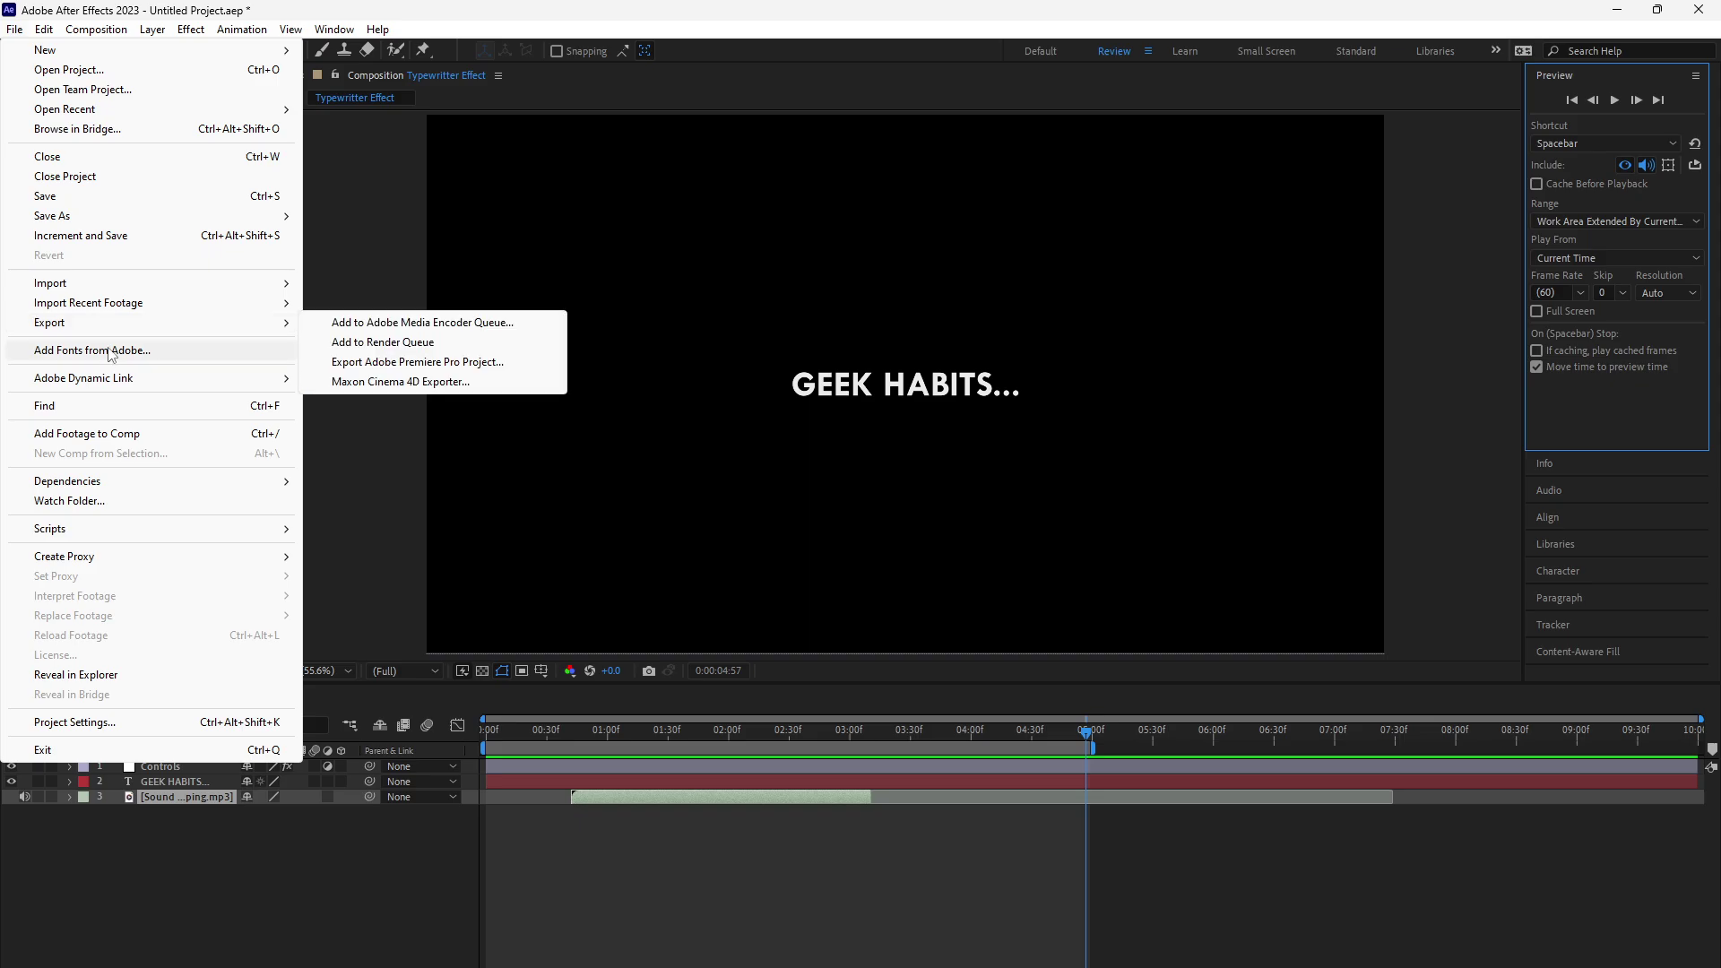
{"action": "left_click", "coordinate": [474, 343]}
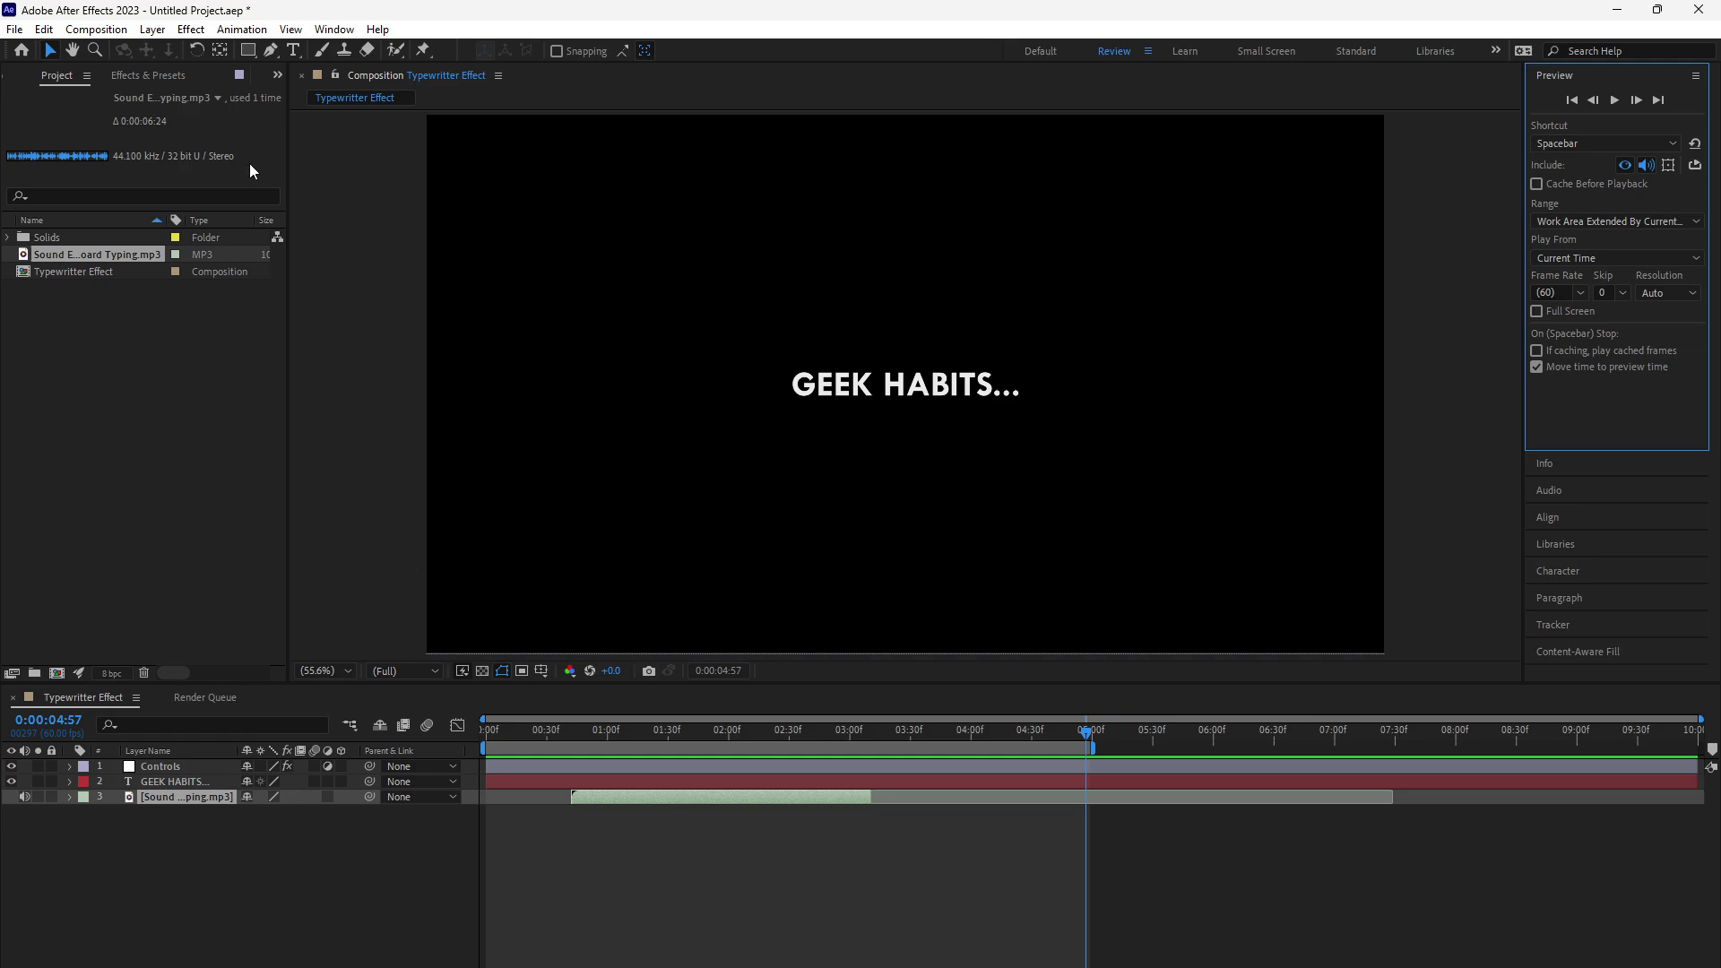
Step: Name the render output Geek Habits Intro V.1.mp4 and start the H.264 render
{"action": "key", "text": "ctrl+alt+0"}
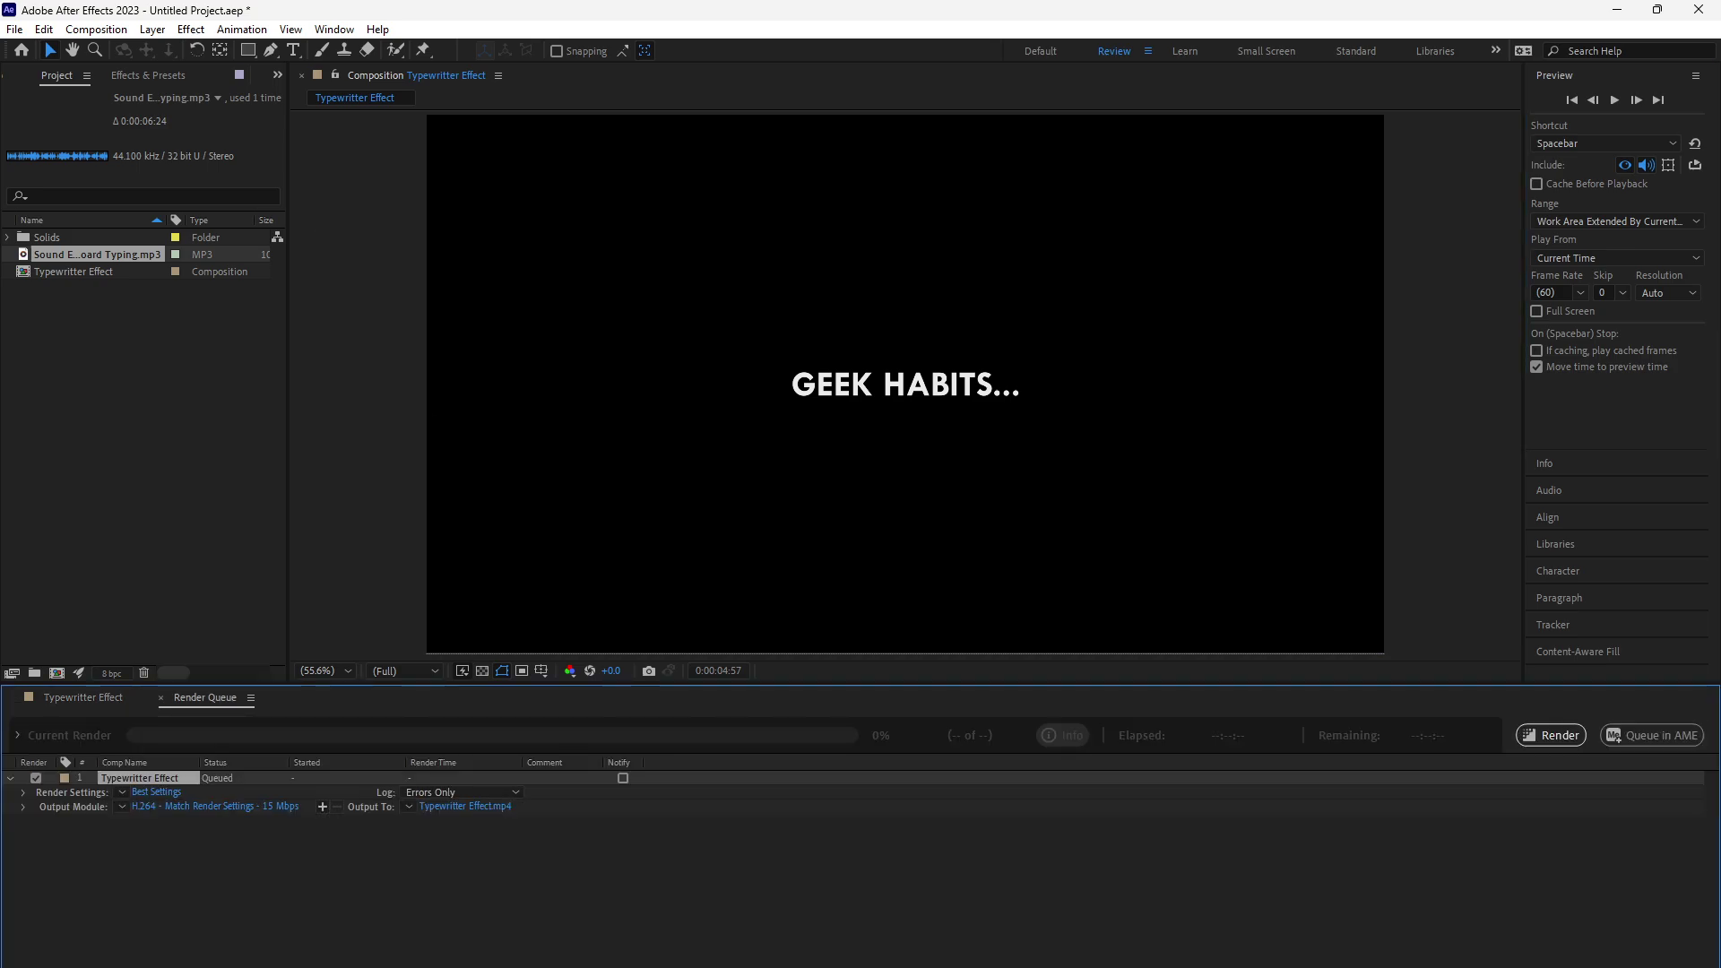
{"action": "left_click", "coordinate": [447, 806]}
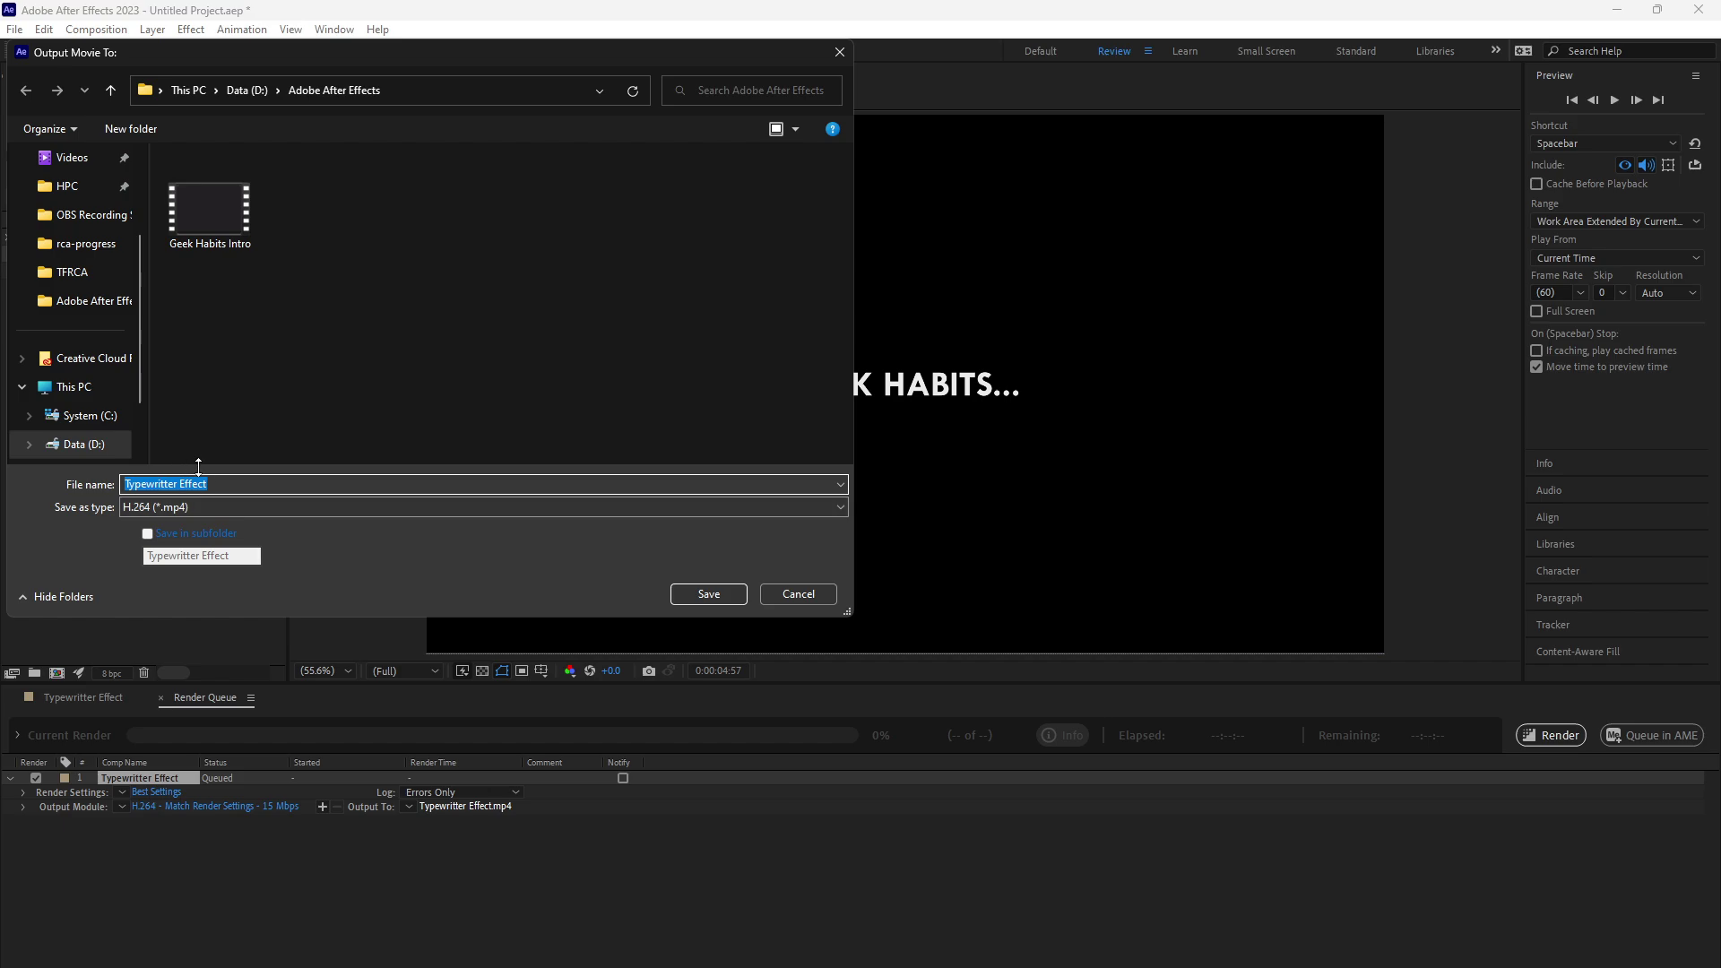
{"action": "left_click", "coordinate": [251, 224]}
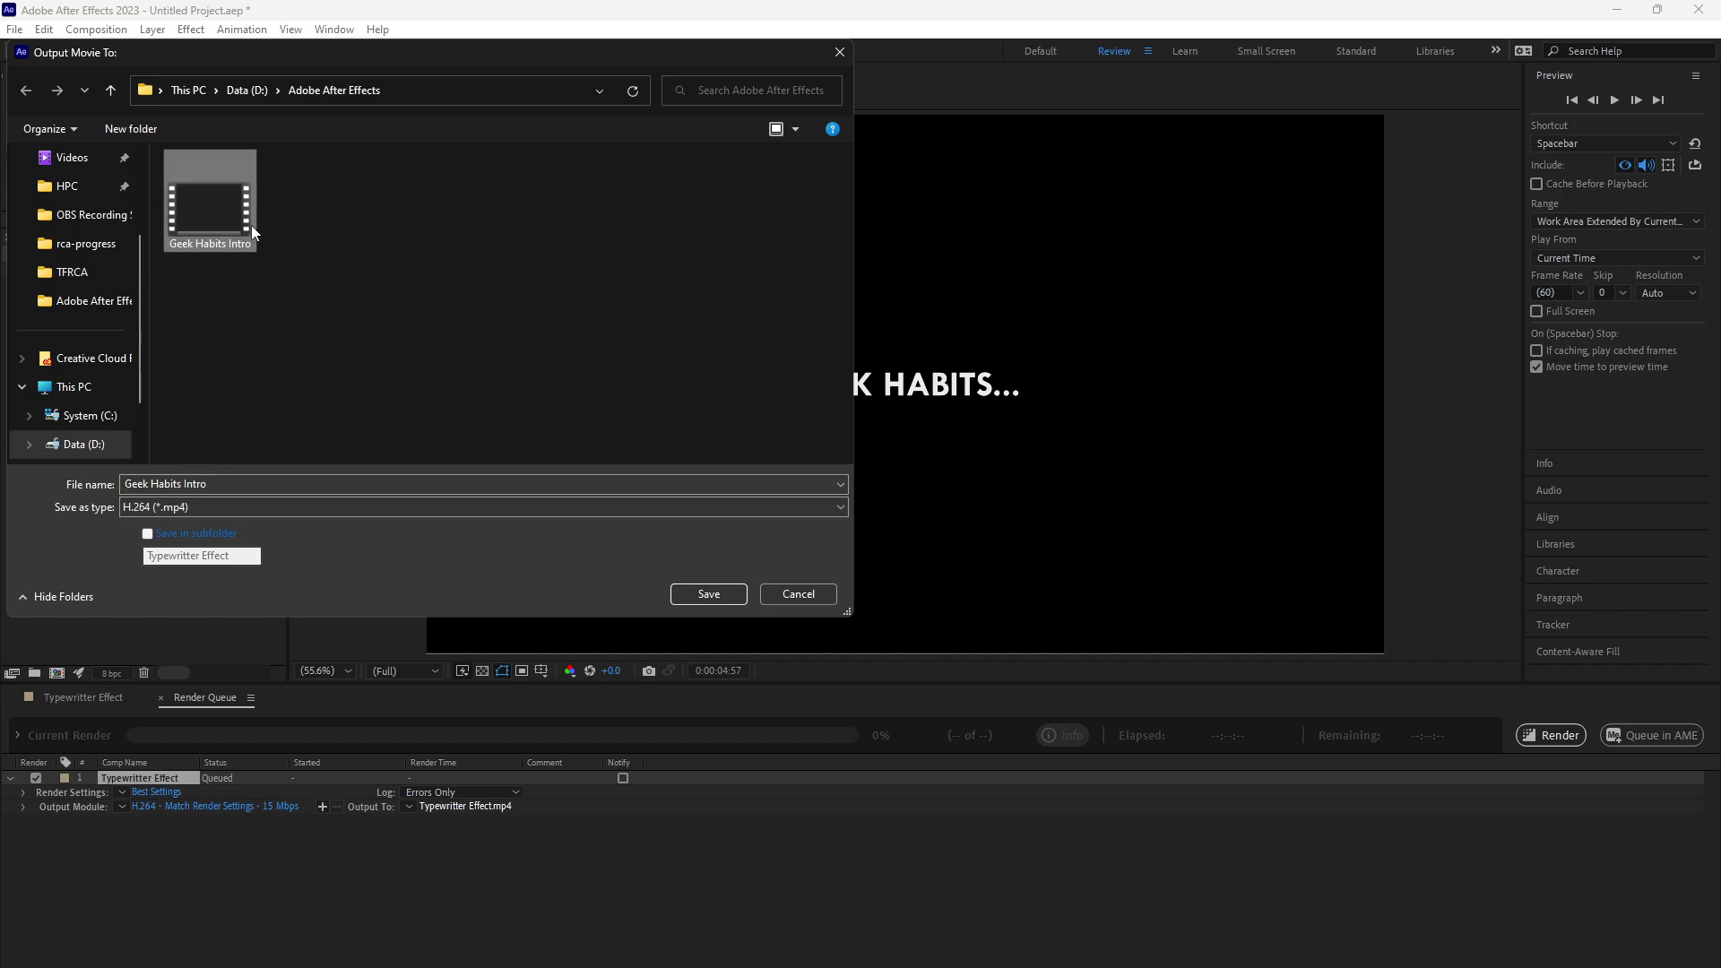
{"action": "left_click", "coordinate": [271, 485]}
{"action": "type", "text": "V.1"}
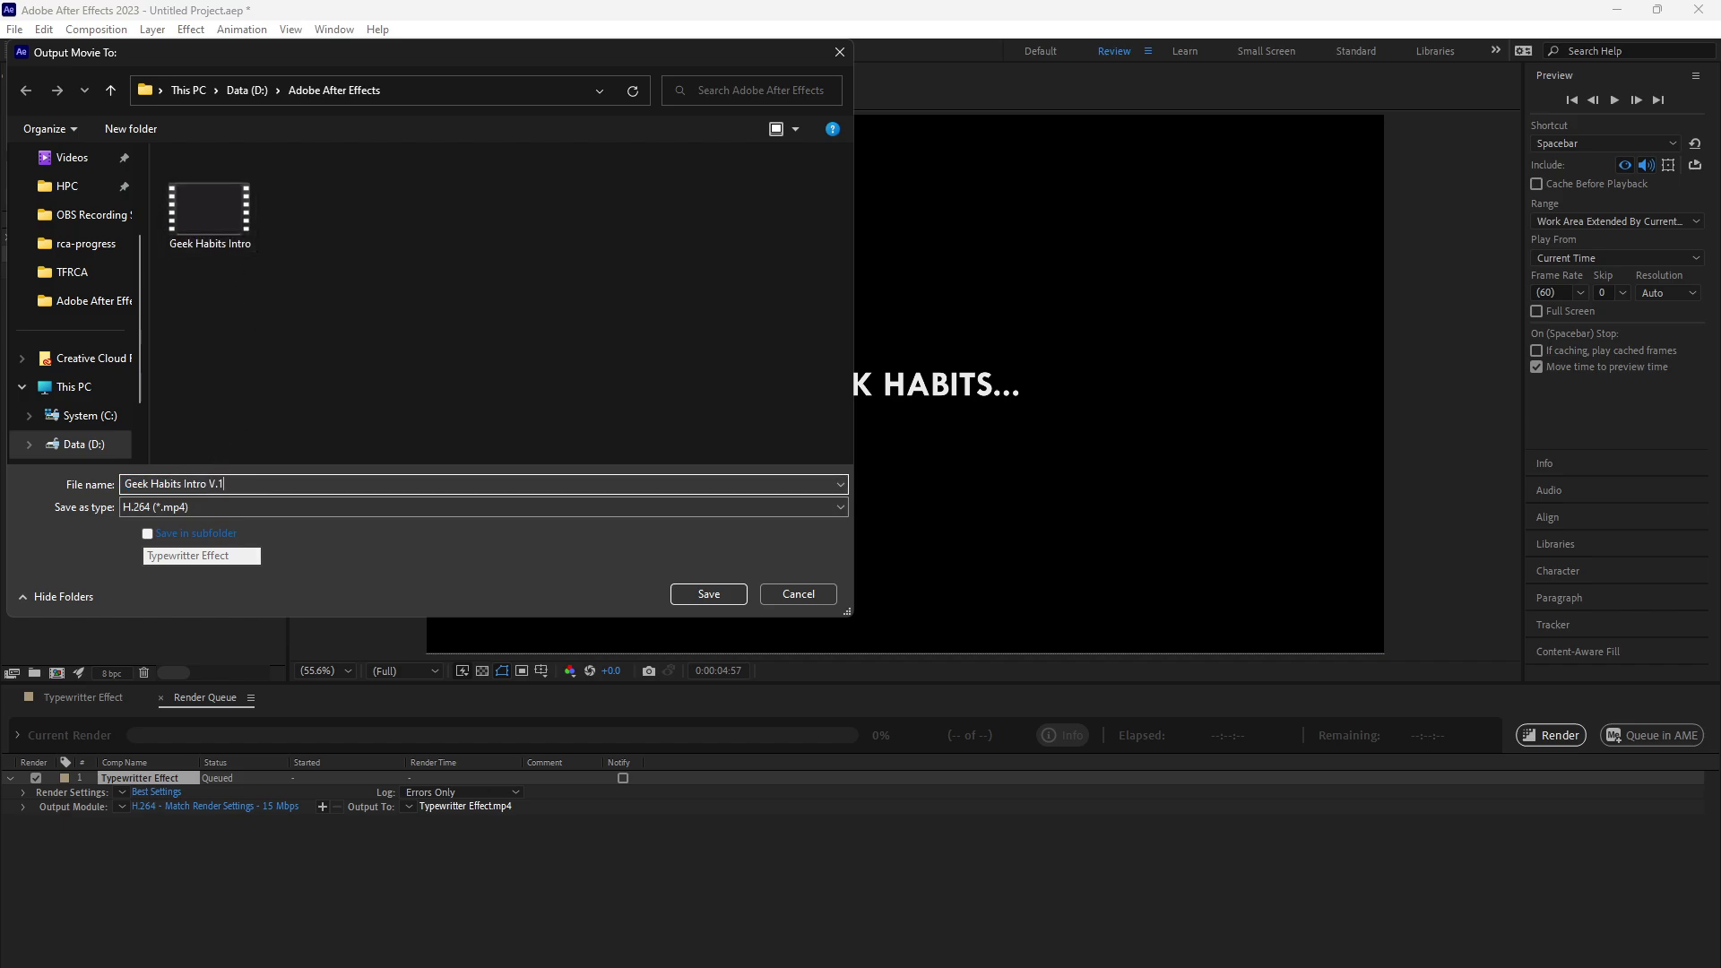
{"action": "key", "text": "Return"}
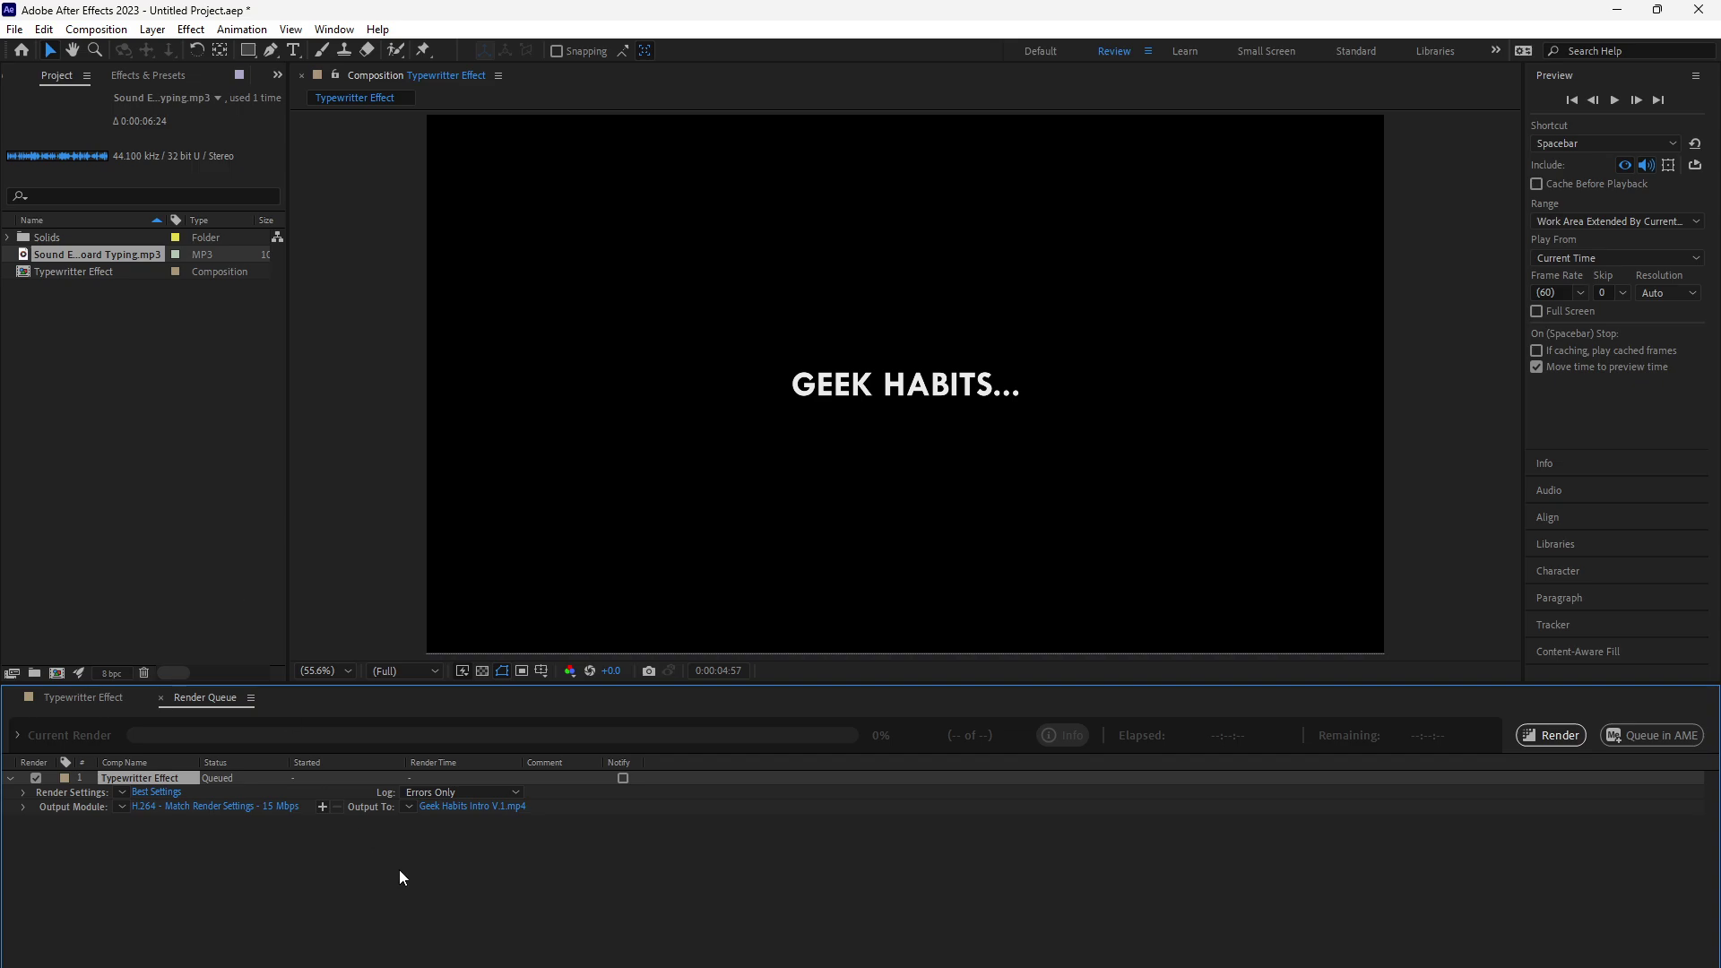
{"action": "left_click", "coordinate": [1582, 736]}
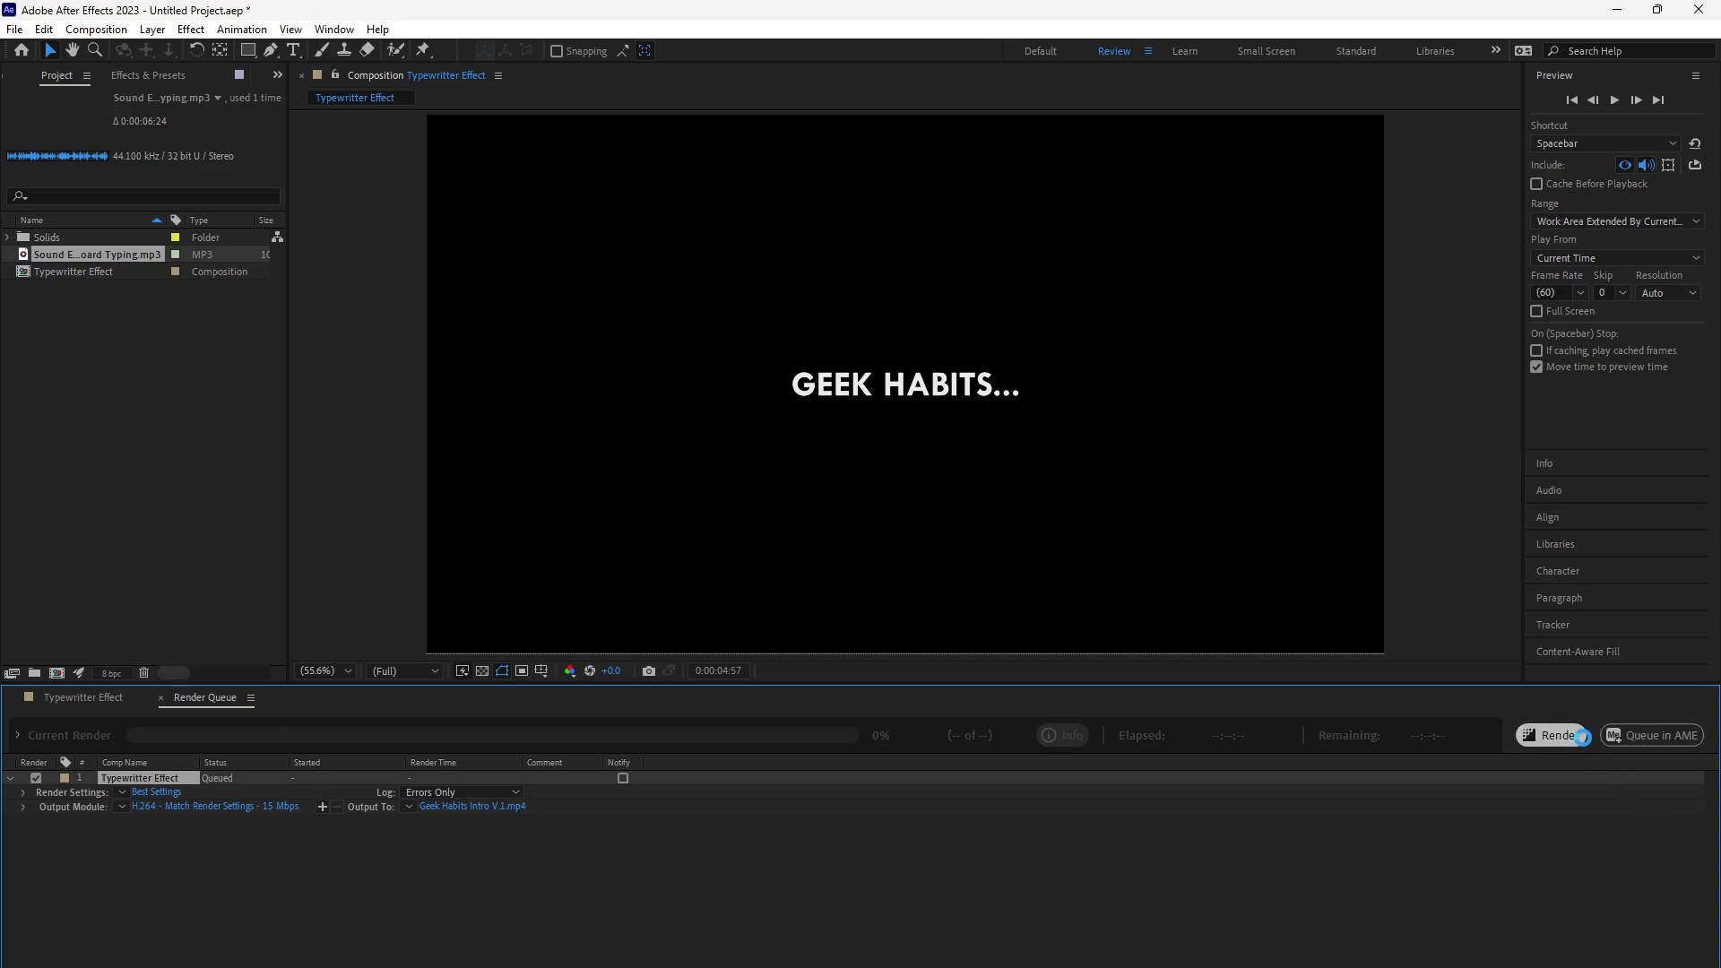